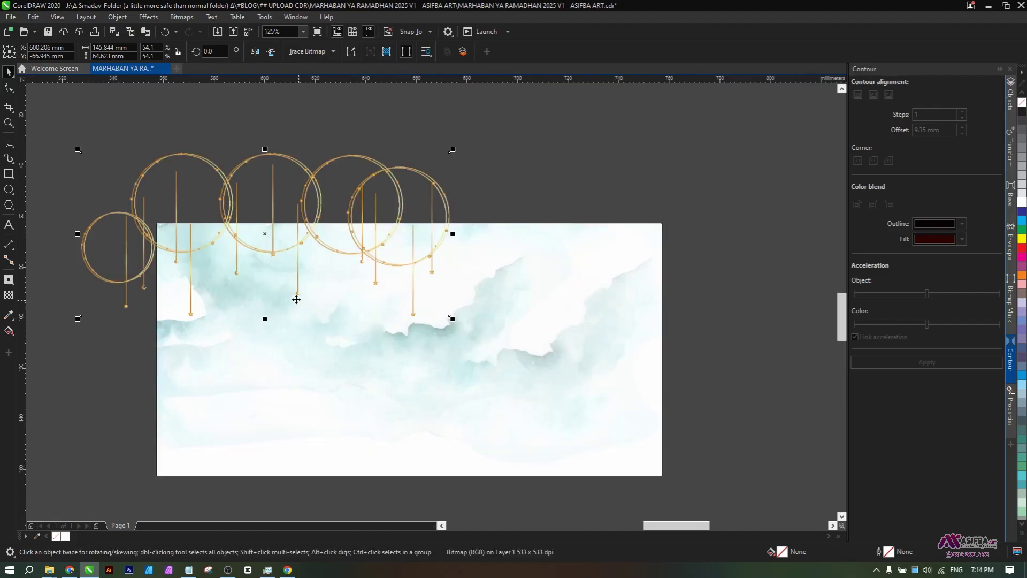
- Position the gold ring ornament over the background's upper edge and group it with a mirrored copy on its right
drag(294, 298, 326, 306)
drag(281, 276, 273, 269)
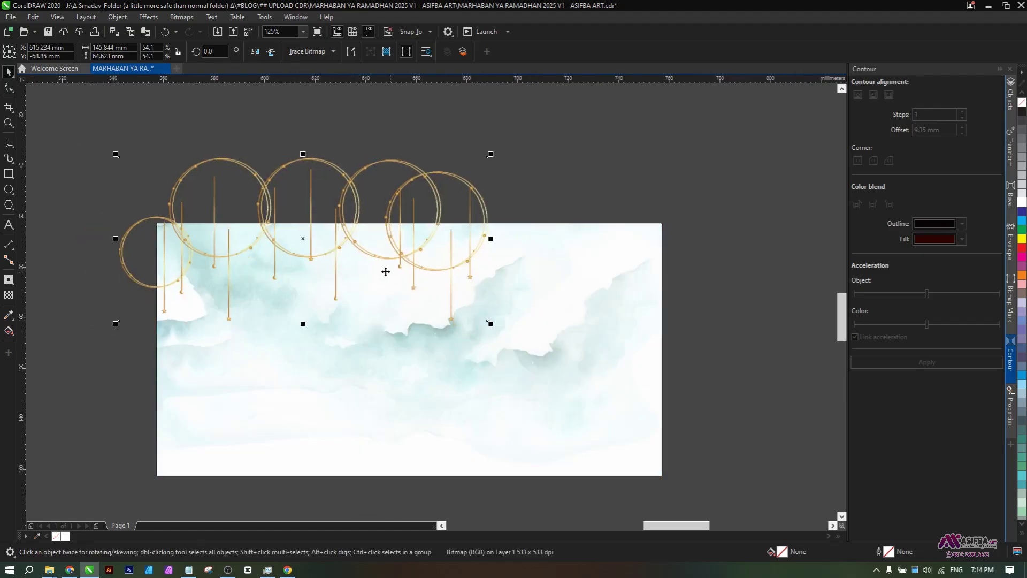
drag(385, 272, 295, 280)
drag(171, 265, 231, 273)
drag(84, 253, 485, 268)
right_click(588, 249)
scroll(485, 268, down, 1)
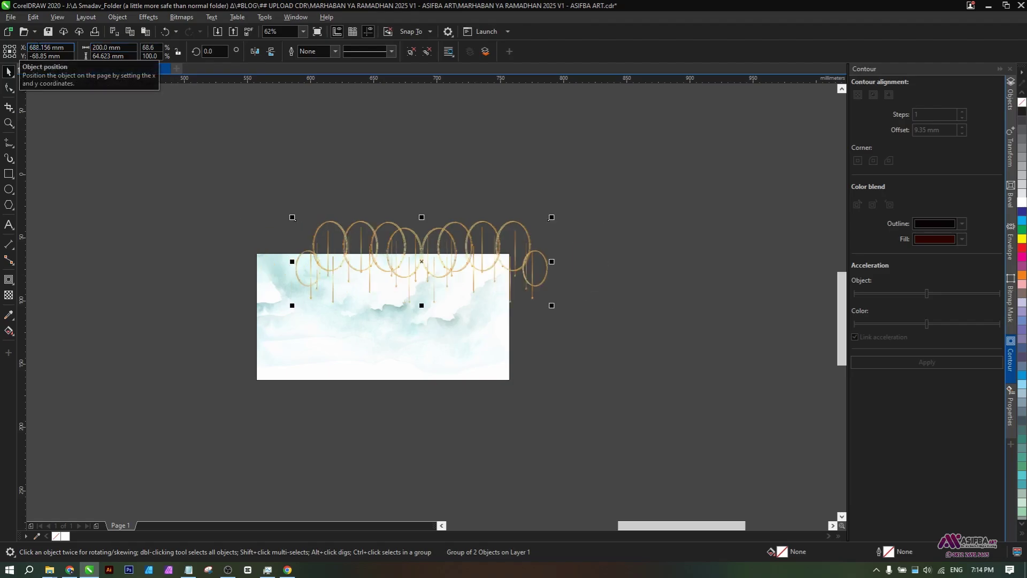
- Undo the distorted resize, scale the ornament group proportionally to 200 mm wide and align it with the background's upper edge
key(ctrl+z)
key(ctrl+z)
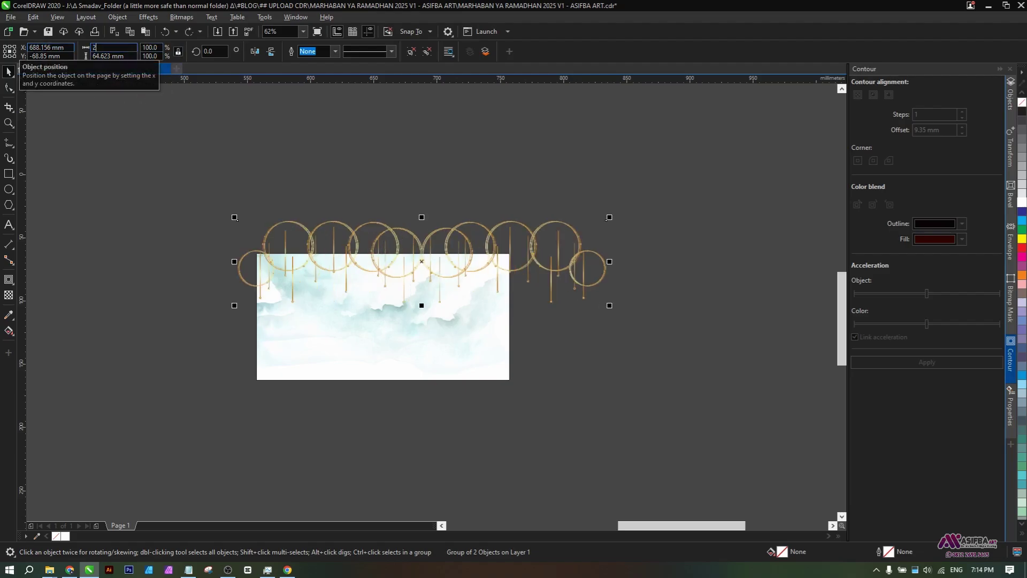
click(568, 324)
scroll(448, 271, up, 3)
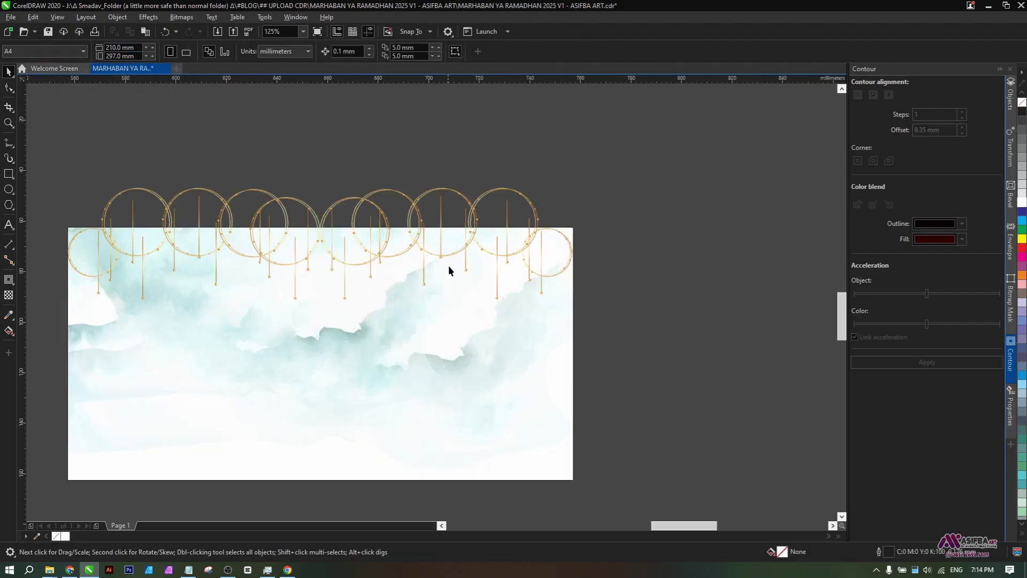
scroll(428, 246, up, 2)
scroll(427, 249, down, 2)
- PowerClip the ornament group inside the watercolour background and enlarge it slightly within the frame
right_click(426, 249)
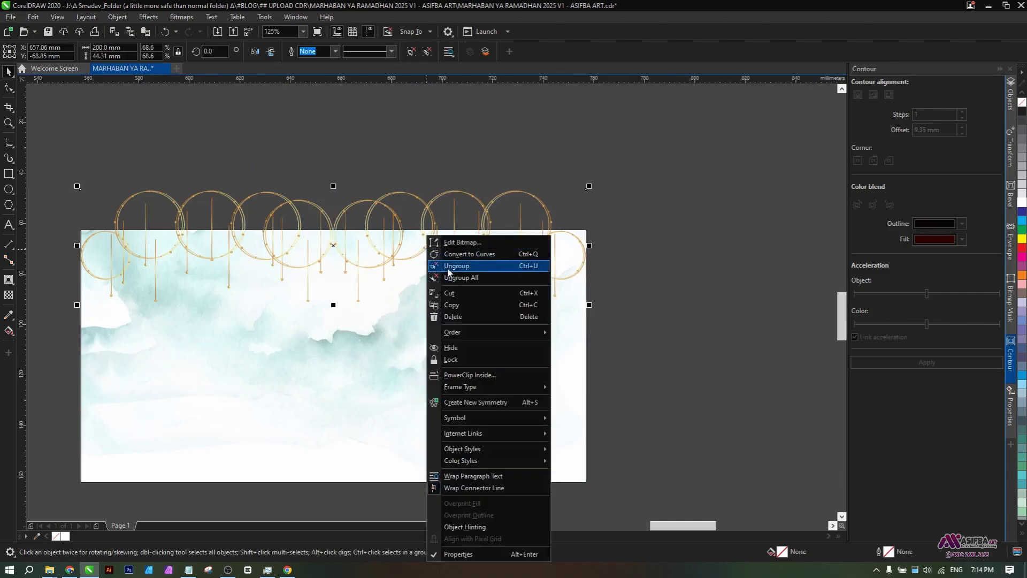
click(440, 378)
scroll(556, 256, down, 3)
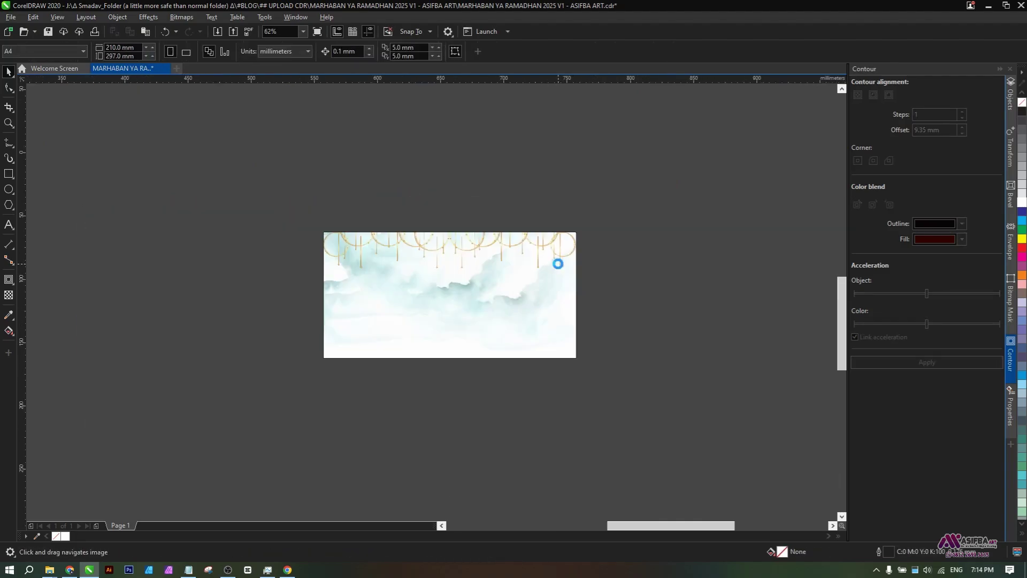
scroll(560, 256, up, 3)
drag(598, 286, 620, 289)
click(53, 95)
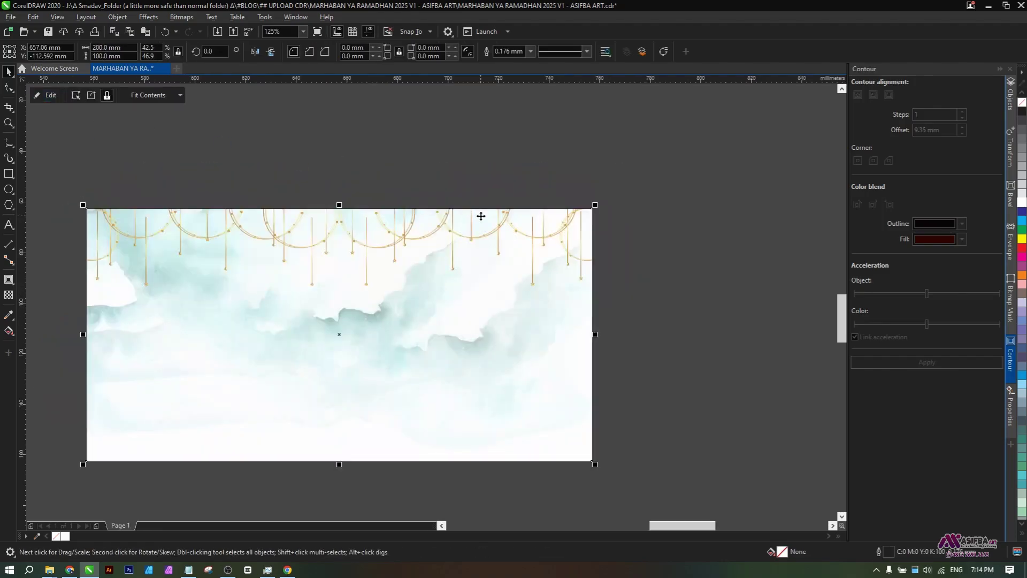
- Trim the right-hand lantern out of the larger lantern-pair bitmap with a covering rectangle, and delete the rectangle
scroll(405, 227, up, 2)
scroll(406, 229, down, 4)
scroll(405, 231, down, 4)
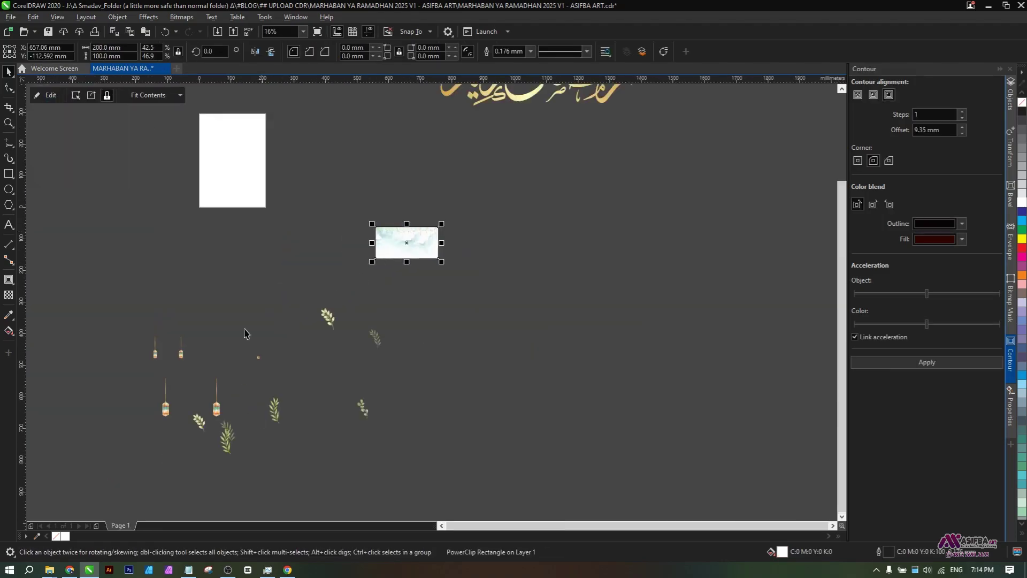
click(216, 411)
scroll(551, 282, up, 4)
drag(555, 300, 398, 289)
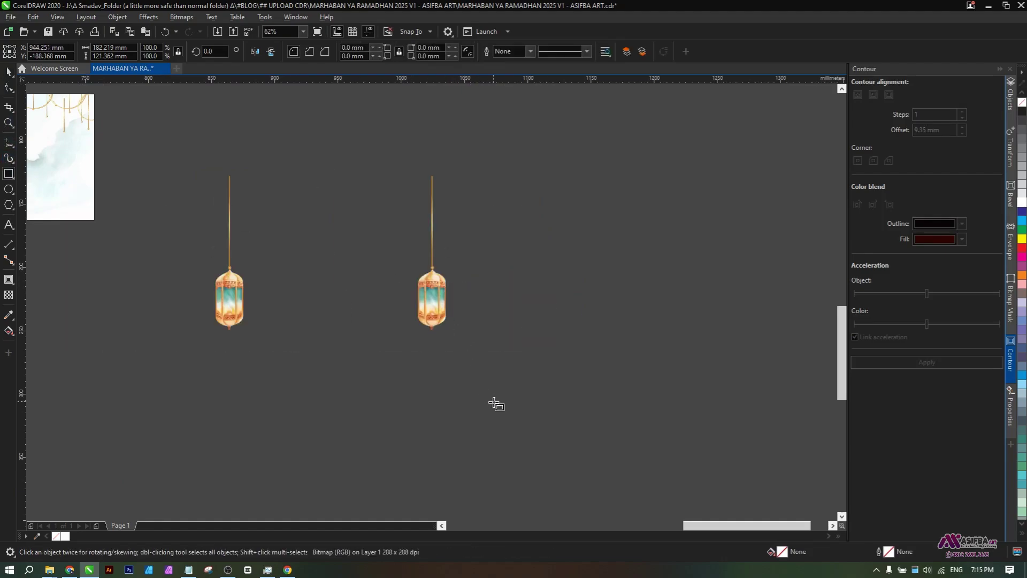
key(space)
shift+click(236, 231)
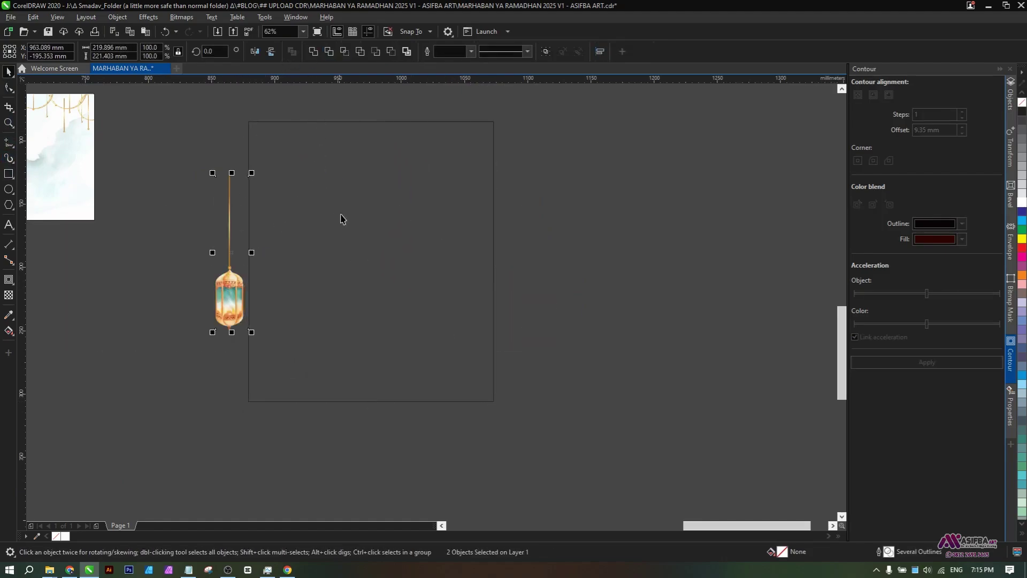
key(Delete)
- Hang the single lantern from the background's upper edge near its left side, scaled to about 13.6 × 63.5 mm
drag(241, 294, 264, 249)
drag(283, 275, 291, 319)
click(404, 342)
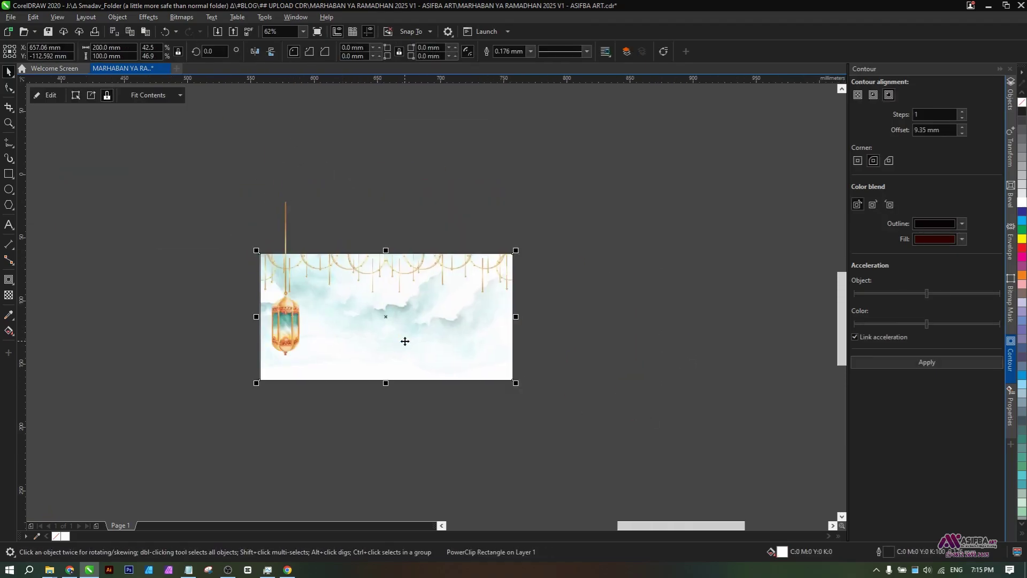
click(399, 448)
click(291, 326)
scroll(290, 325, up, 1)
drag(322, 387, 281, 293)
drag(285, 186, 289, 290)
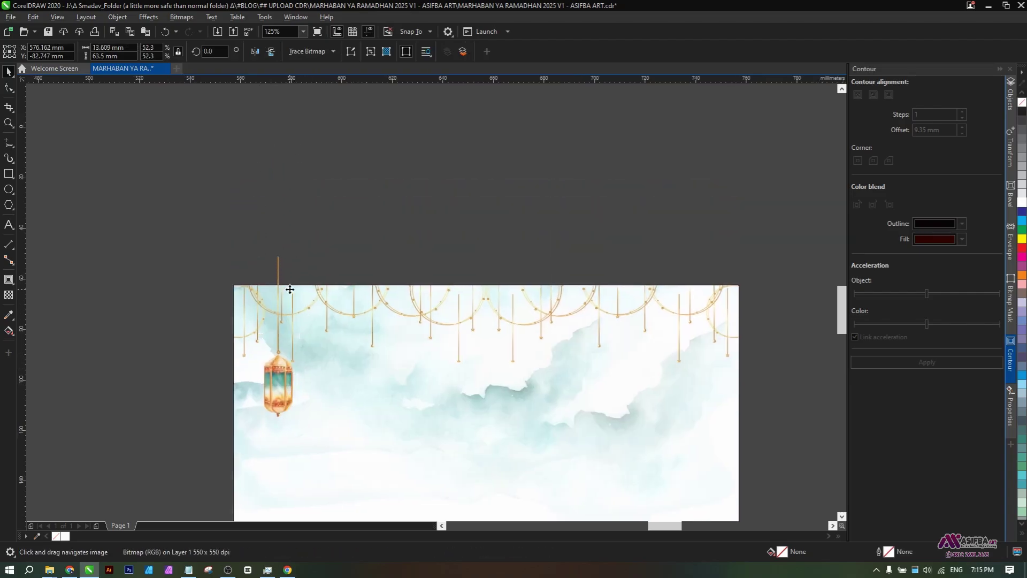
scroll(290, 290, up, 2)
drag(248, 340, 253, 345)
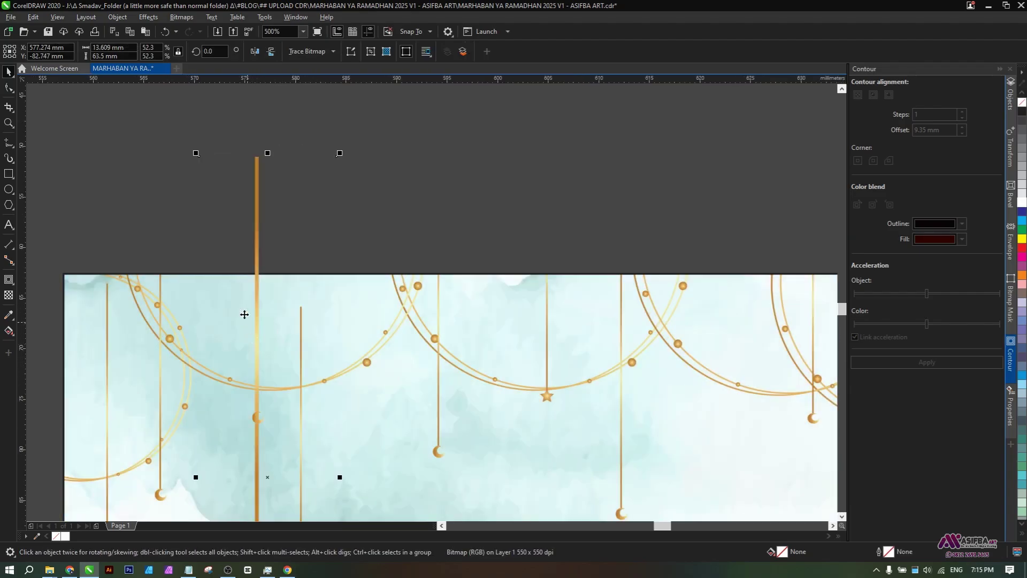
- Copy the lantern horizontally to the matching spot near the background's right side
scroll(253, 345, down, 4)
drag(203, 377, 608, 385)
scroll(606, 313, up, 10)
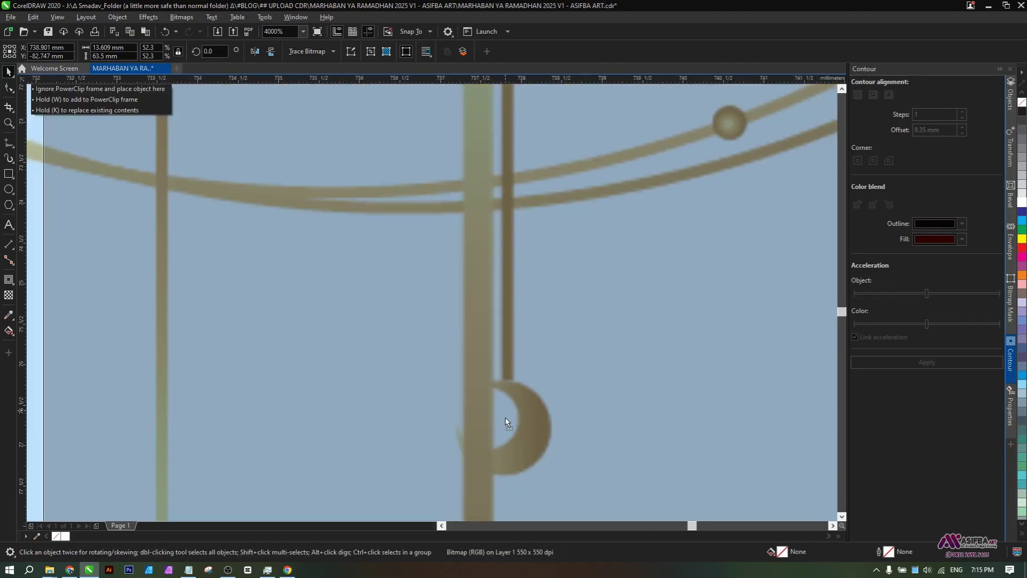
scroll(505, 416, down, 10)
scroll(236, 397, left, 2)
- PowerClip both large lanterns inside the watercolour background
shift+click(167, 386)
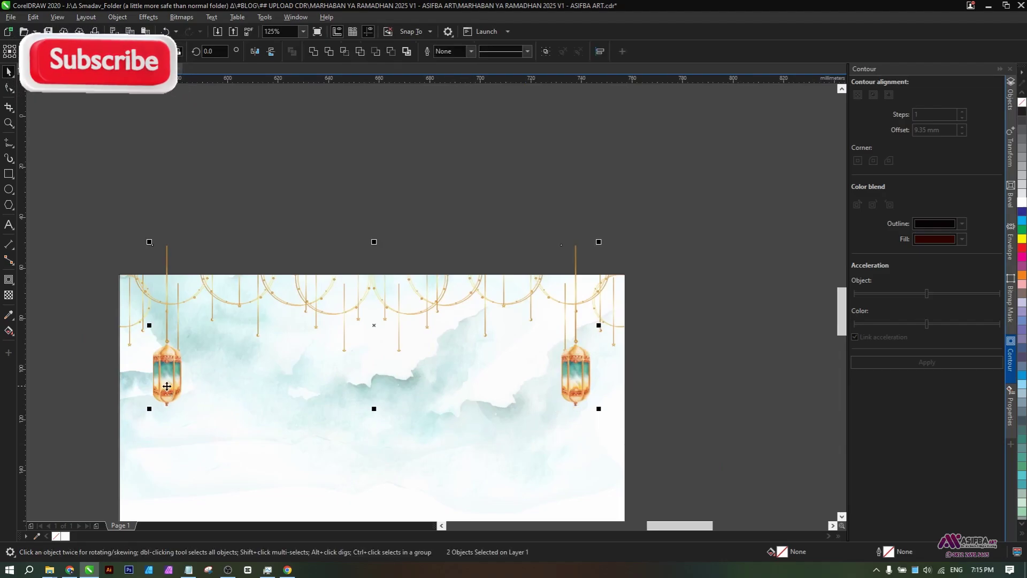
right_click(167, 386)
click(207, 227)
scroll(664, 322, down, 2)
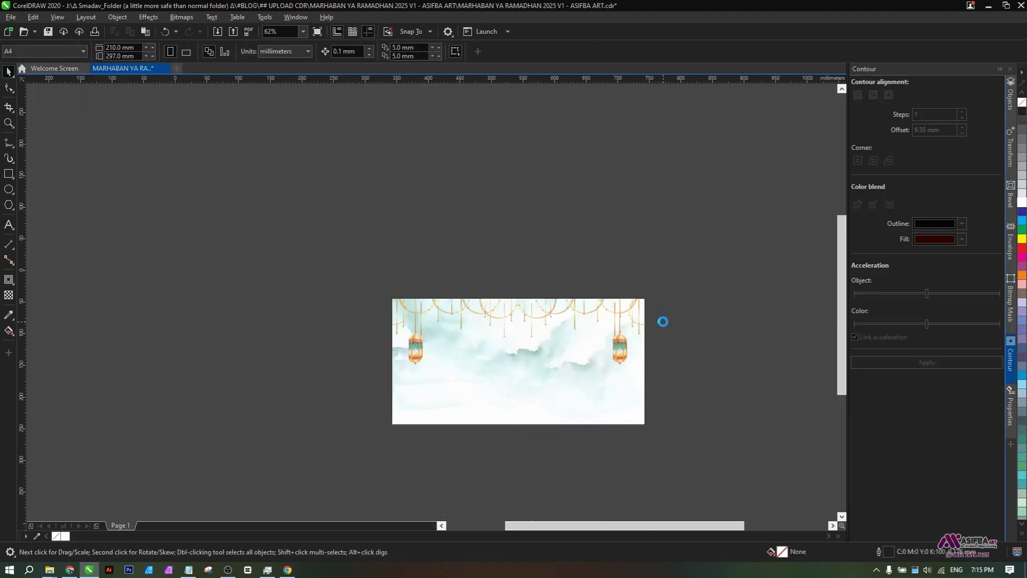
- Place the crescent moon and star between the two garland halves, scaled to about 10.7 × 10.8 mm and centred horizontally
scroll(662, 322, down, 2)
scroll(627, 198, up, 2)
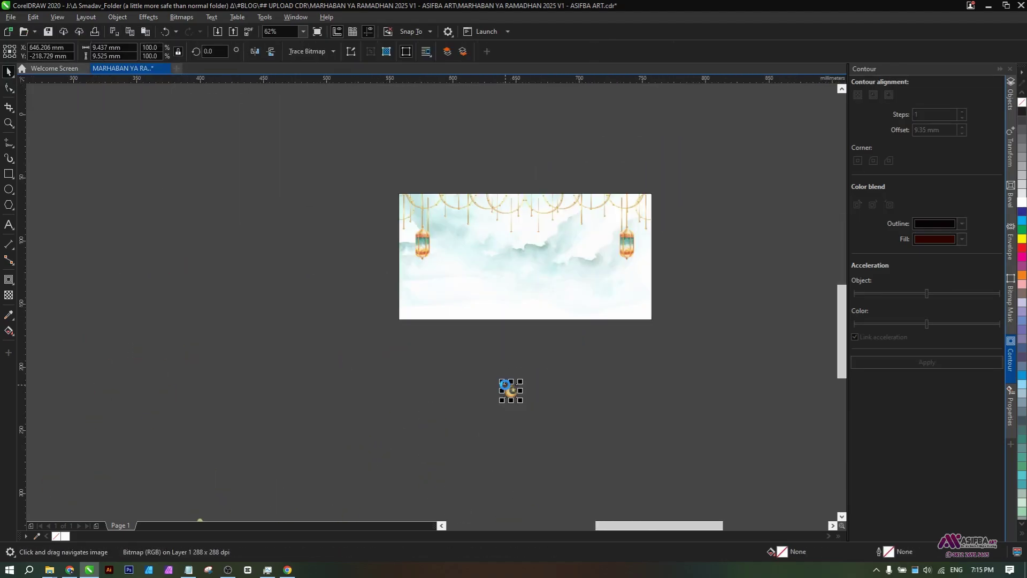
drag(517, 284, 523, 256)
scroll(523, 256, up, 4)
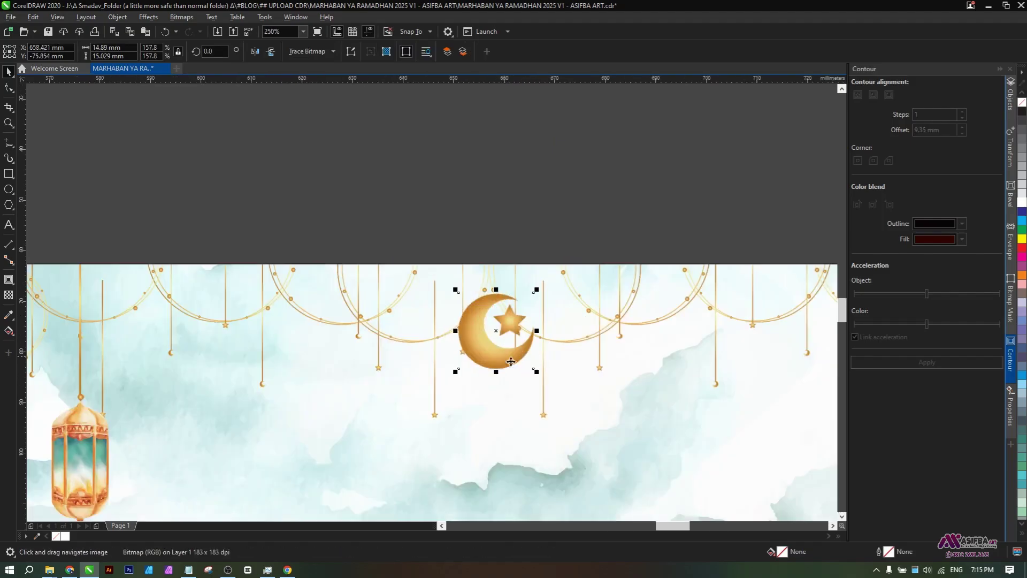
drag(493, 341, 486, 314)
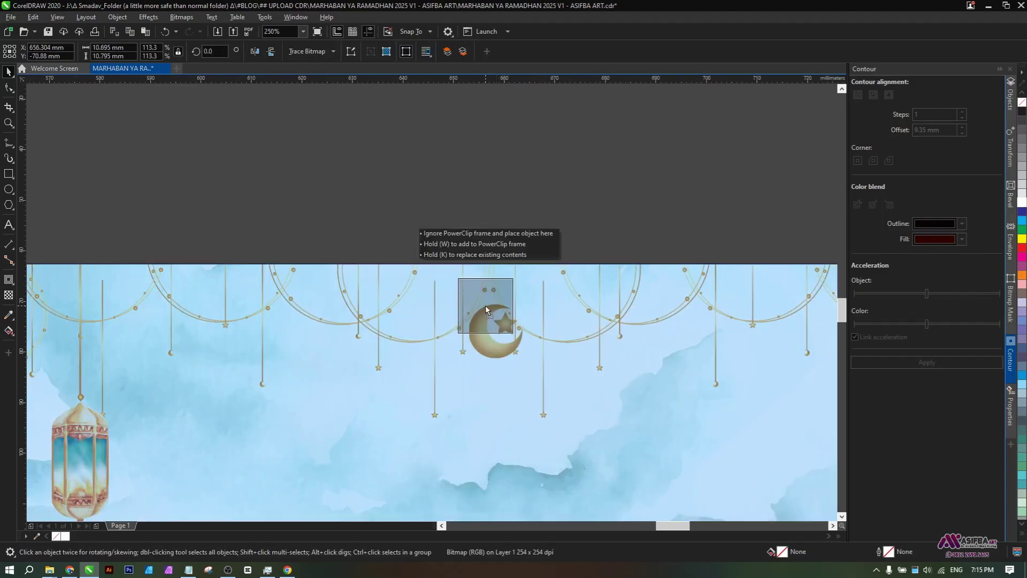
scroll(486, 313, down, 2)
click(485, 243)
scroll(482, 315, up, 1)
- PowerClip the crescent moon and star inside the watercolour background
right_click(485, 310)
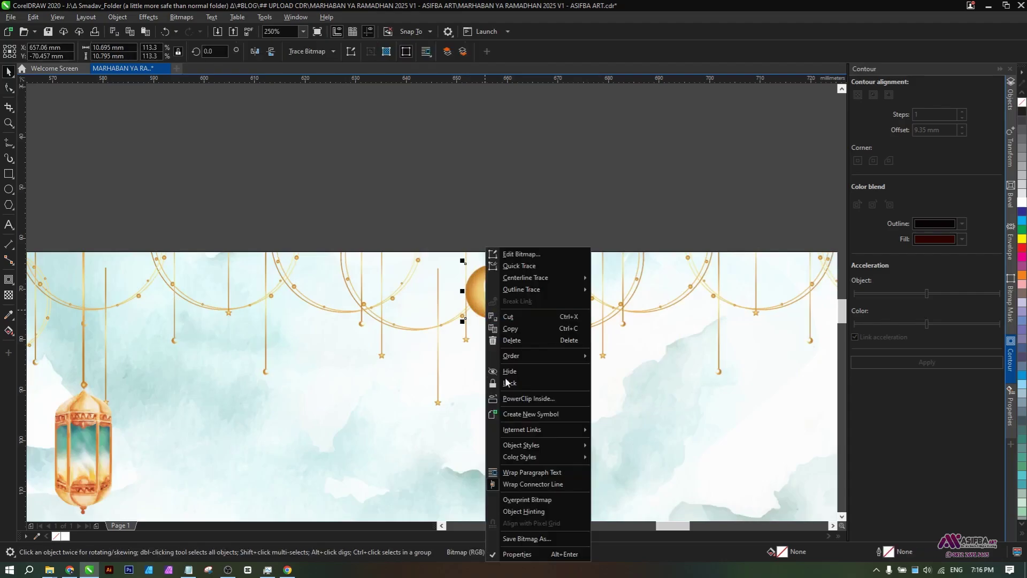
click(509, 399)
click(421, 313)
- Switch the page to landscape and scale down the small lantern pair and the six leaf graphics together
scroll(421, 311, down, 3)
click(341, 412)
drag(339, 410, 416, 313)
drag(330, 476, 378, 355)
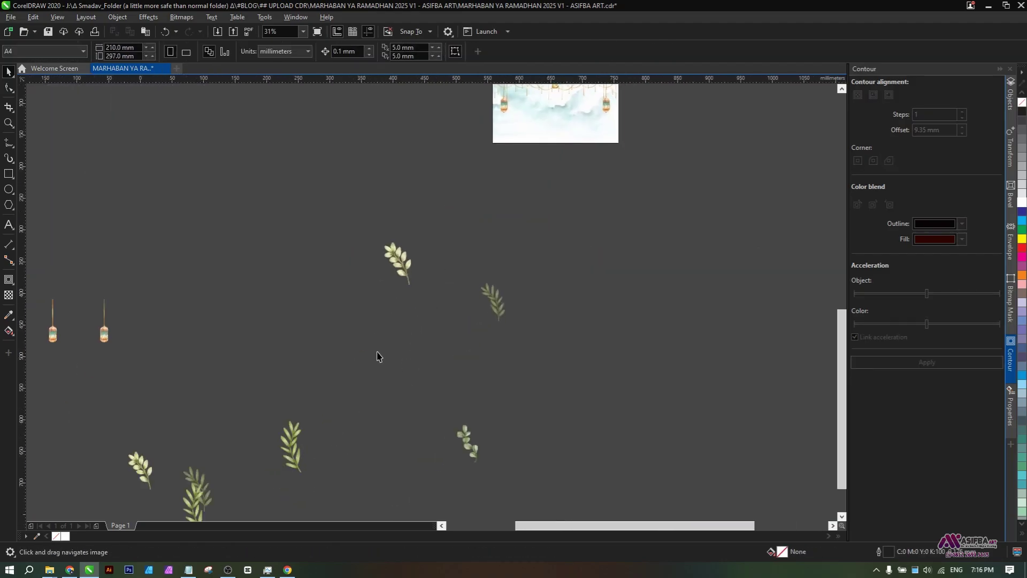
scroll(378, 355, down, 1)
click(187, 52)
drag(168, 274, 512, 473)
drag(454, 374, 534, 429)
drag(415, 451, 336, 405)
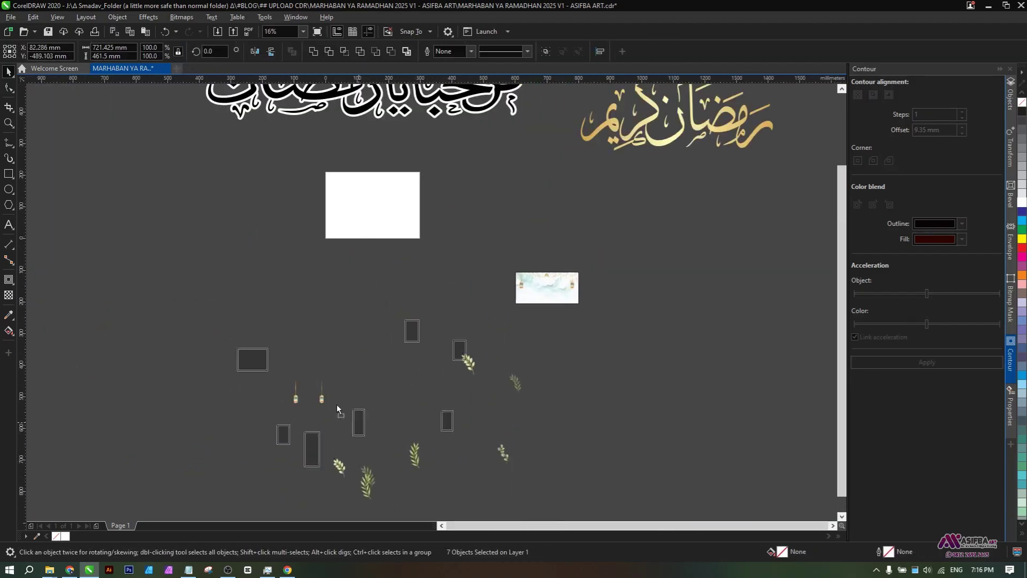
scroll(293, 321, up, 3)
- Centre the background on the page and move the scaled-down lantern and leaf graphics to the right of it
click(572, 390)
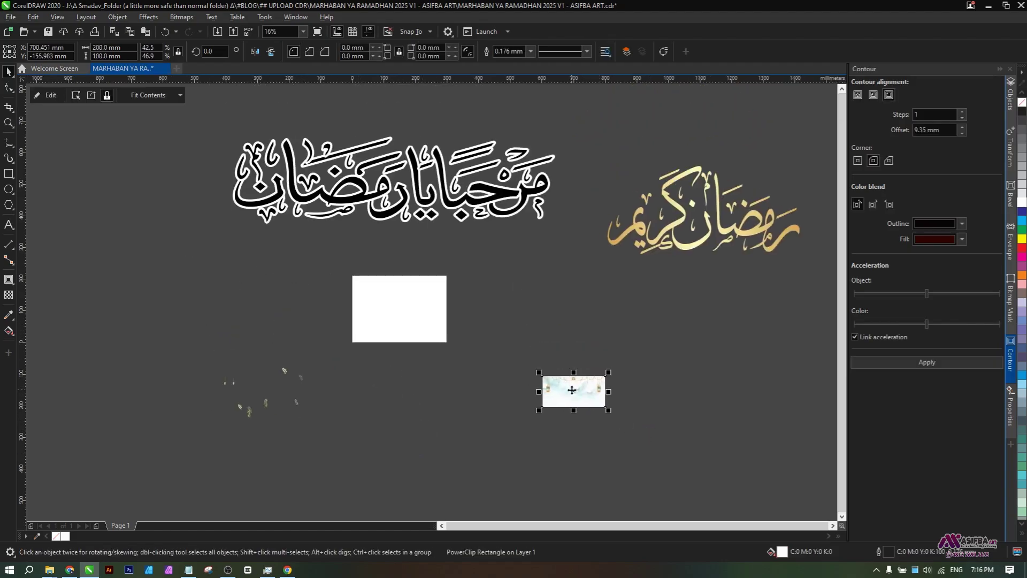
drag(343, 440, 206, 351)
scroll(500, 305, up, 2)
drag(262, 399, 692, 307)
- Add a small lantern, about 9.1 × 42.6 mm, inside the background's PowerClip, to the right of the left large lantern
click(614, 278)
scroll(210, 302, up, 3)
drag(614, 278, 169, 361)
scroll(209, 302, down, 2)
double_click(179, 319)
scroll(178, 320, up, 1)
drag(169, 361, 224, 349)
scroll(230, 299, up, 2)
drag(229, 298, 221, 320)
scroll(218, 216, up, 1)
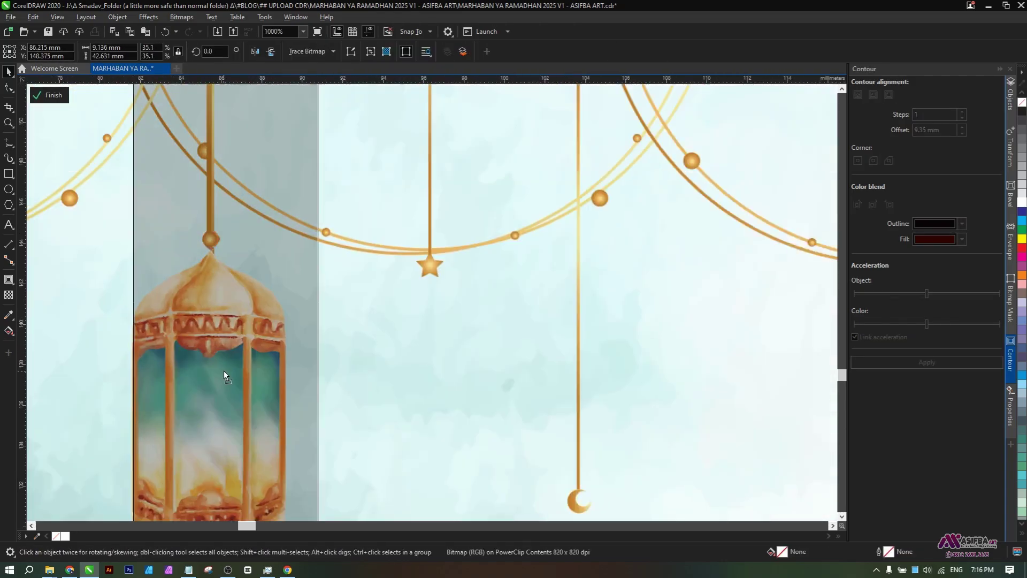
- Copy the small lantern to the matching spot beside the right large lantern, nudge it right into alignment and finish editing the PowerClip
scroll(224, 370, down, 3)
drag(224, 371, 495, 355)
scroll(495, 355, up, 1)
key(Right)
key(Right)
key(Right)
key(Right)
key(Right)
key(Right)
key(Right)
key(Right)
key(Right)
key(Right)
key(Right)
key(Right)
key(Right)
key(Right)
key(Right)
key(Right)
key(Right)
key(Right)
key(Right)
key(Right)
scroll(496, 355, down, 2)
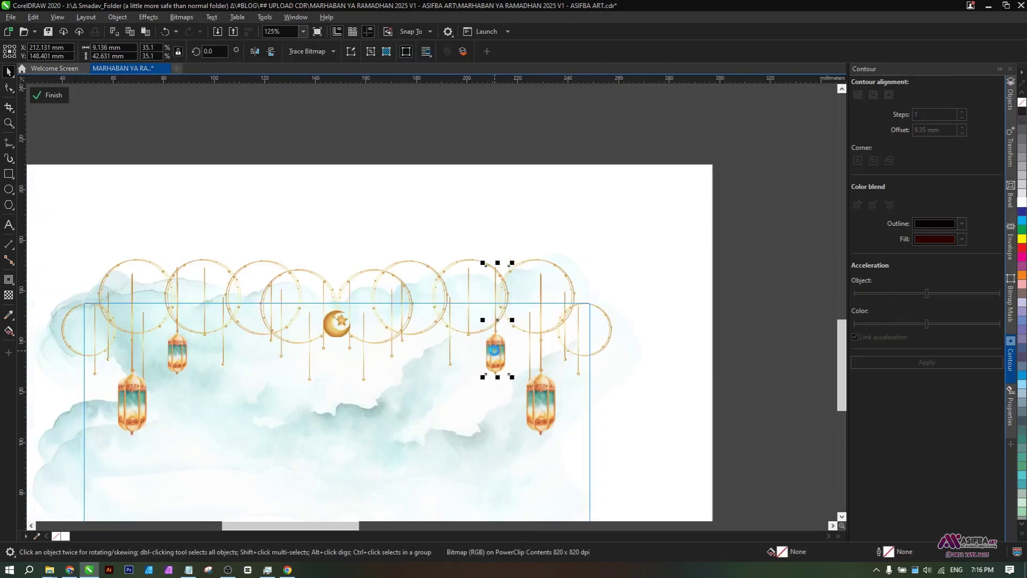
click(49, 96)
- Place the tall leafy branch over the background's lower-right corner, scaled to about 18.7 × 43.6 mm
scroll(399, 309, down, 1)
click(506, 374)
drag(752, 486, 483, 386)
scroll(202, 331, up, 1)
drag(520, 339, 234, 330)
drag(234, 330, 317, 362)
drag(293, 314, 285, 295)
- Place a light-green leaf sprig, about 15.7 × 25.1 mm, on the background's lower edge to the left of the tall branch
scroll(285, 295, down, 1)
drag(655, 305, 625, 318)
drag(537, 332, 238, 350)
scroll(245, 351, up, 3)
scroll(241, 353, down, 5)
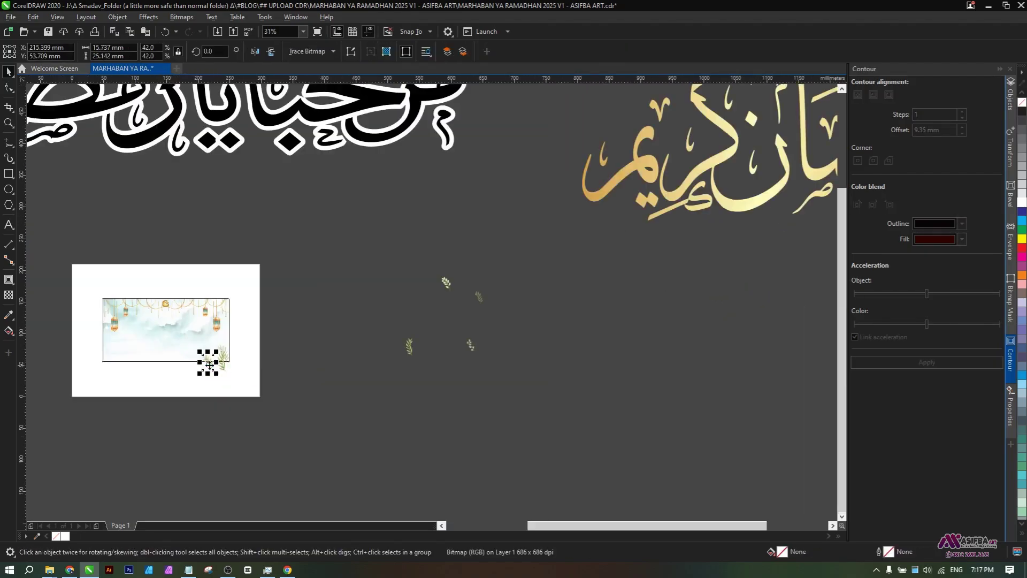
- Move the second light-green sprig, about 14.5 × 23.1 mm, onto the page to the lower left of the first one
drag(450, 284, 201, 372)
scroll(198, 371, up, 3)
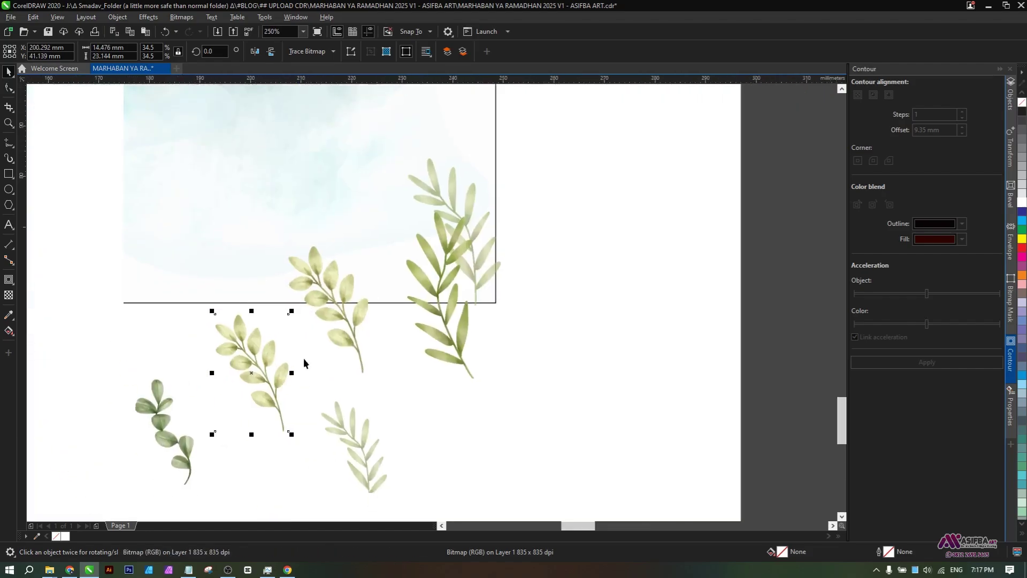
drag(303, 358, 303, 346)
mouse_move(265, 370)
mouse_down()
mouse_move(397, 324)
mouse_move(280, 368)
mouse_up()
- Show the object list, shift the light-green sprigs left and raise the dark round-leaved sprig onto the background's lower edge
click(1010, 99)
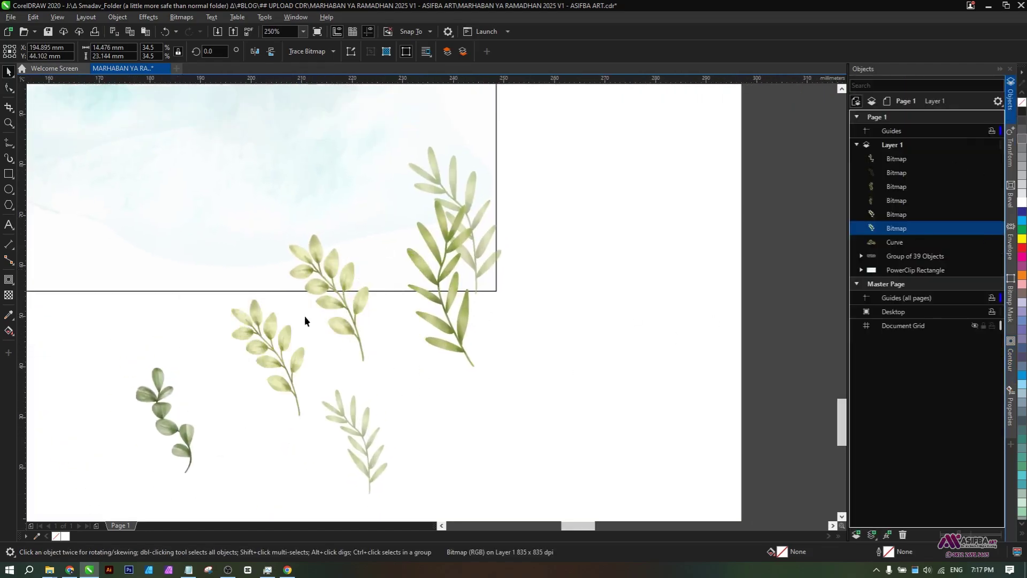
drag(337, 301, 293, 318)
drag(162, 427, 161, 271)
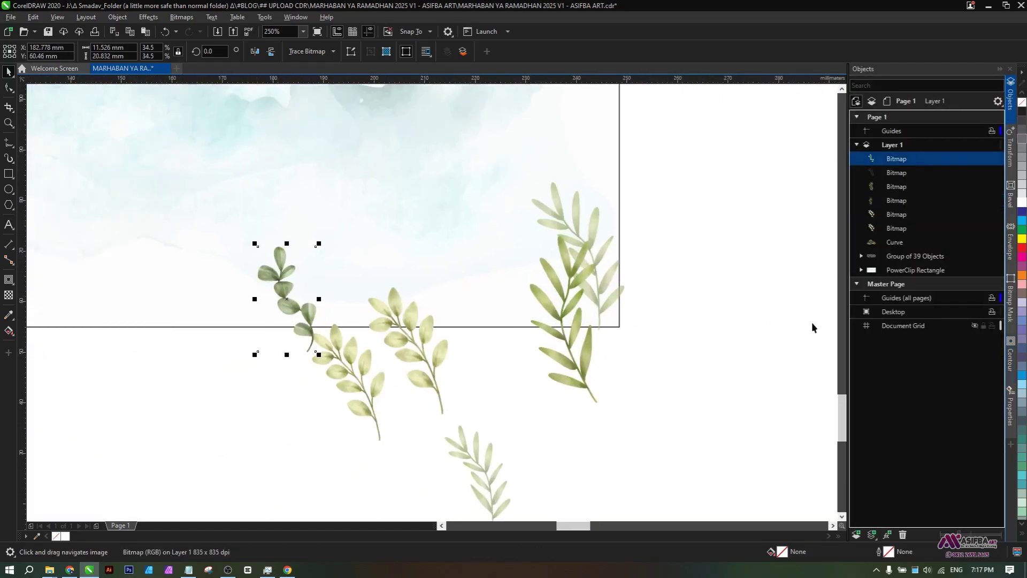
- Select the pale thin-leaved sprig in the object list and move it up beside the dark round-leaved sprig
click(904, 174)
drag(507, 415, 355, 236)
scroll(347, 198, up, 1)
mouse_move(365, 289)
mouse_down()
mouse_move(359, 264)
mouse_move(369, 289)
mouse_up()
scroll(321, 283, down, 1)
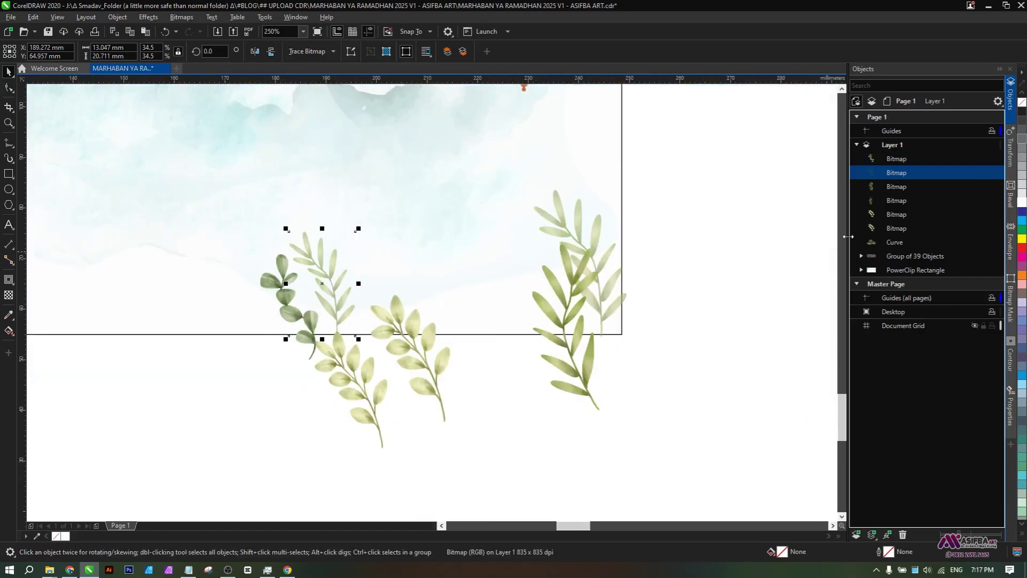
- Pull the tall branch off to the right of the background and shift the light-green and dark round-leaved sprigs rightward
click(899, 187)
scroll(333, 340, down, 3)
scroll(333, 339, up, 5)
click(715, 285)
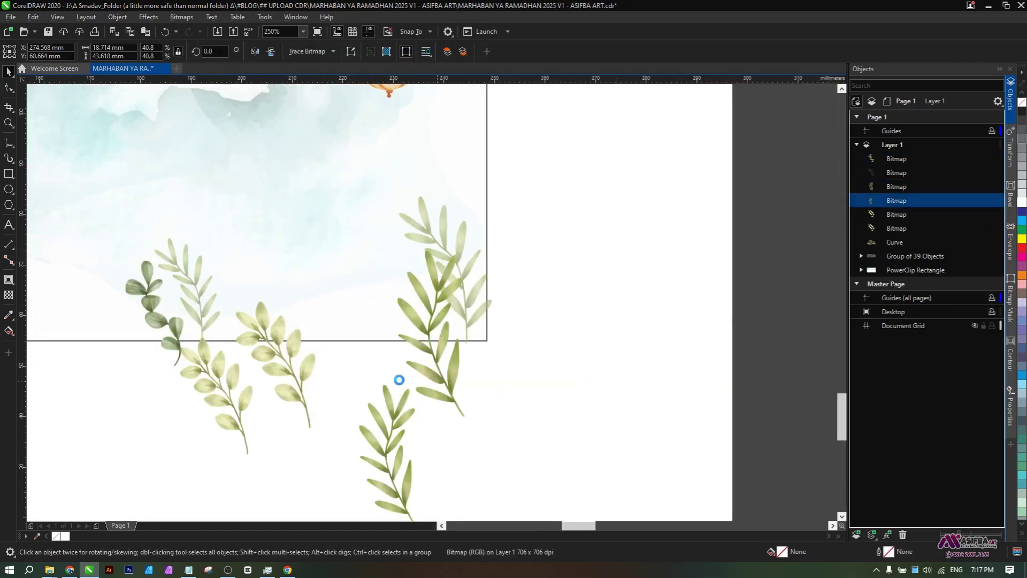
drag(399, 380, 574, 386)
drag(215, 400, 444, 342)
drag(274, 366, 500, 256)
drag(152, 316, 176, 325)
- Raise the smaller olive branch onto the background's lower edge and adjust its position among the light-green sprigs
scroll(474, 346, down, 3)
scroll(471, 345, up, 3)
drag(471, 345, 451, 345)
drag(407, 450, 332, 299)
scroll(253, 293, down, 1)
scroll(252, 293, up, 1)
drag(448, 340, 461, 374)
drag(333, 336, 246, 317)
- Bring the tall branch back onto the background's lower-right corner, over the light-green sprig
drag(633, 382, 279, 391)
drag(279, 391, 315, 344)
drag(550, 288, 650, 401)
drag(473, 394, 527, 461)
drag(337, 375, 484, 396)
scroll(481, 364, up, 1)
scroll(500, 381, down, 1)
scroll(435, 366, up, 1)
- Move one light-green sprig away to the lower left and set the smaller olive branch beside the light-green sprig at the corner
drag(526, 464, 431, 287)
scroll(431, 288, down, 1)
drag(655, 360, 448, 329)
drag(419, 346, 382, 311)
drag(387, 315, 180, 476)
drag(260, 399, 394, 399)
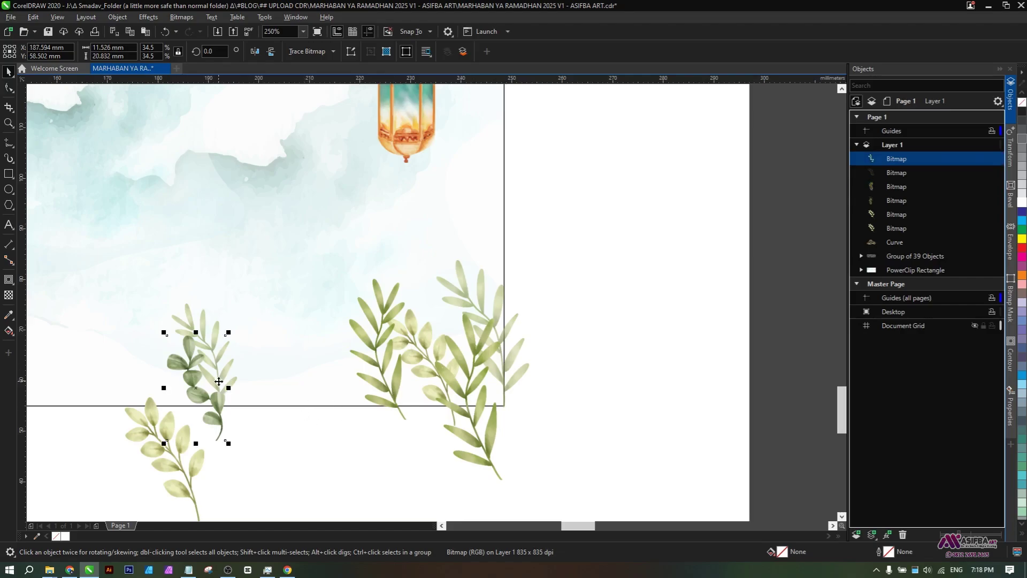
- Move the dark round-leaved sprig and the second light-green sprig onto the lower edge, left of the smaller olive branch
drag(220, 381, 342, 403)
scroll(342, 404, down, 1)
drag(292, 444, 402, 374)
drag(376, 411, 216, 417)
drag(329, 404, 314, 383)
scroll(334, 374, up, 1)
scroll(308, 383, down, 1)
scroll(397, 421, up, 1)
drag(397, 421, 376, 417)
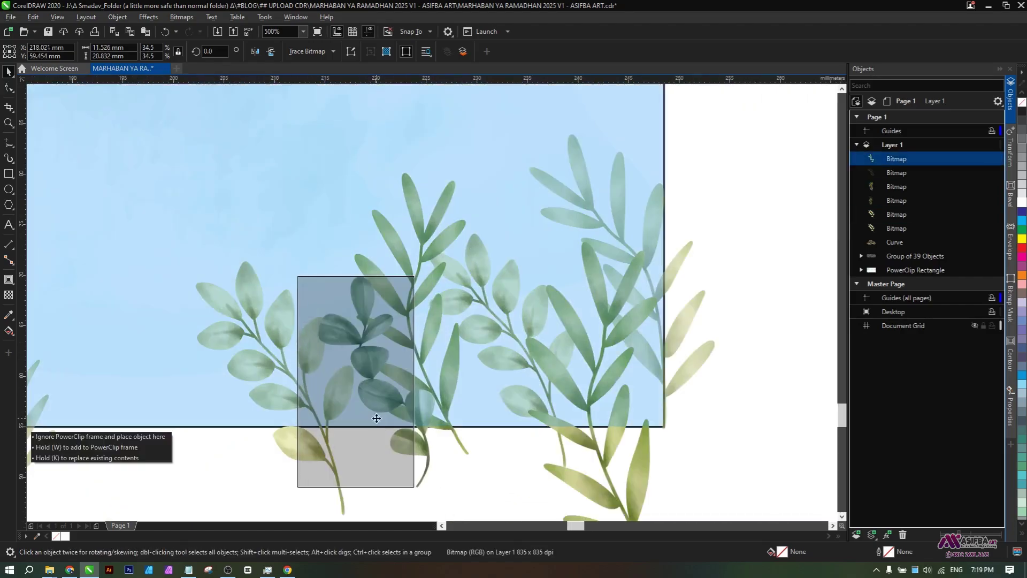
- Place the pale thin-leaved sprig on the lower edge beside the leftmost light-green sprig and deselect it
scroll(382, 417, down, 1)
drag(192, 407, 311, 432)
scroll(346, 416, down, 2)
click(371, 428)
scroll(365, 415, up, 3)
drag(305, 348, 312, 348)
drag(306, 415, 314, 415)
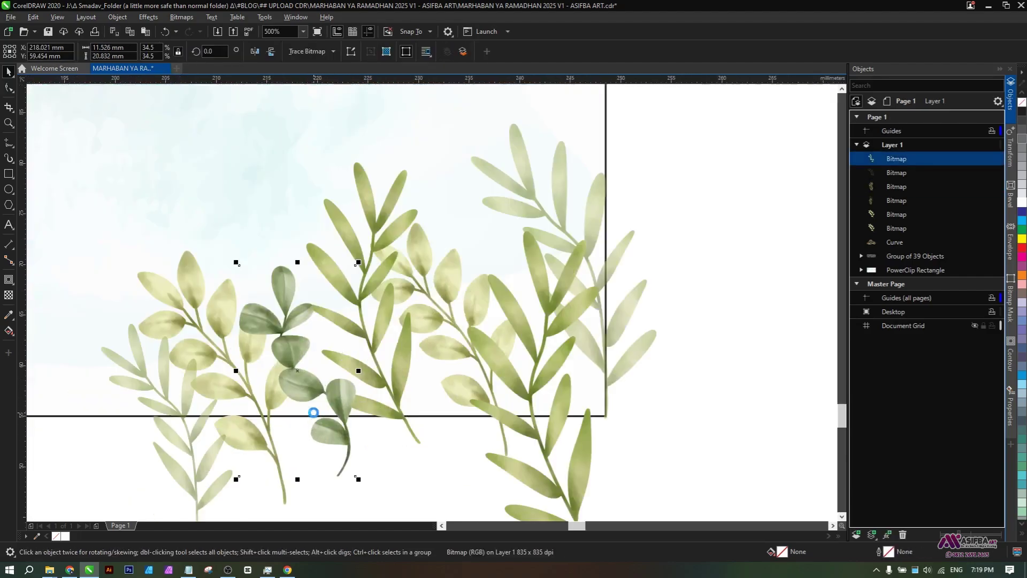
scroll(514, 411, down, 2)
click(541, 444)
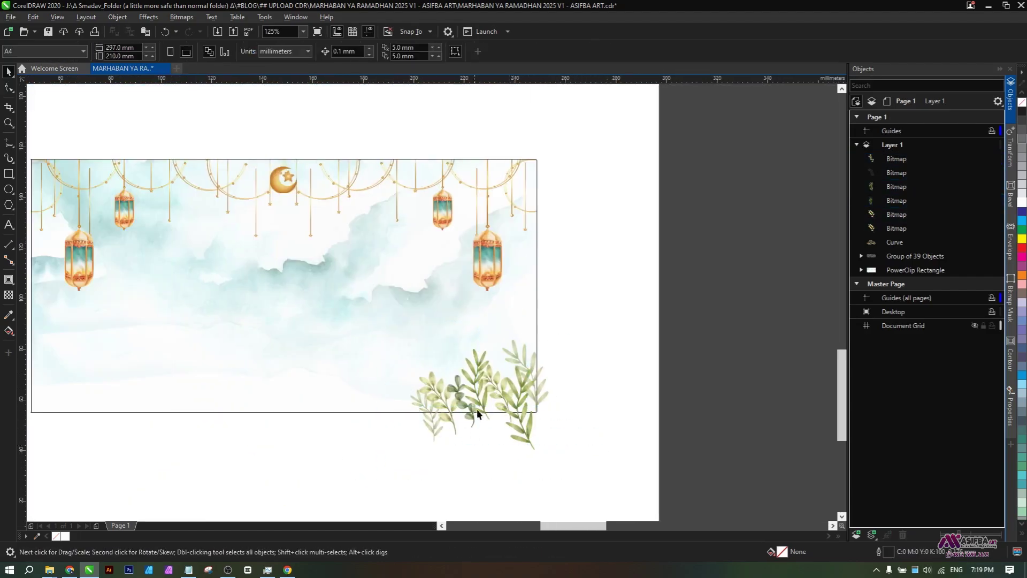
- Try copied sprigs at the left part of the leaf arrangement and delete each copy
scroll(477, 409, up, 1)
drag(405, 410, 373, 411)
right_click(373, 411)
scroll(372, 411, down, 1)
key(Delete)
drag(474, 376, 412, 432)
scroll(559, 367, up, 1)
click(575, 369)
right_click(412, 432)
key(Delete)
- Try a copy of the dark round-leaved sprig below the background's edge, left of the arrangement, and delete it
drag(447, 474, 449, 425)
drag(495, 375, 353, 446)
right_click(353, 446)
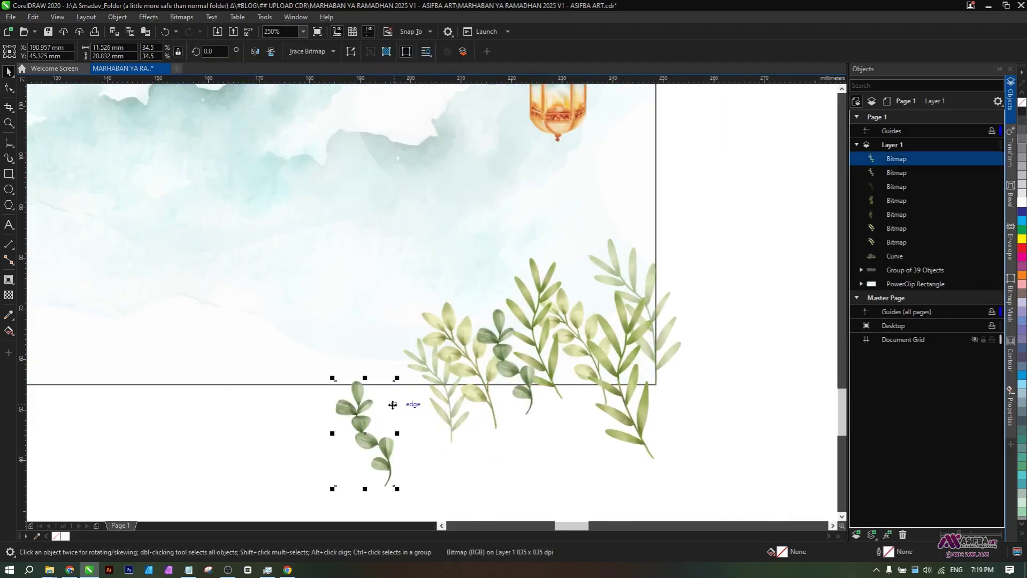
key(Delete)
- Place a smaller copy of the olive branch at the left end of the leaf arrangement
right_click(395, 415)
drag(540, 330, 506, 351)
scroll(416, 413, down, 2)
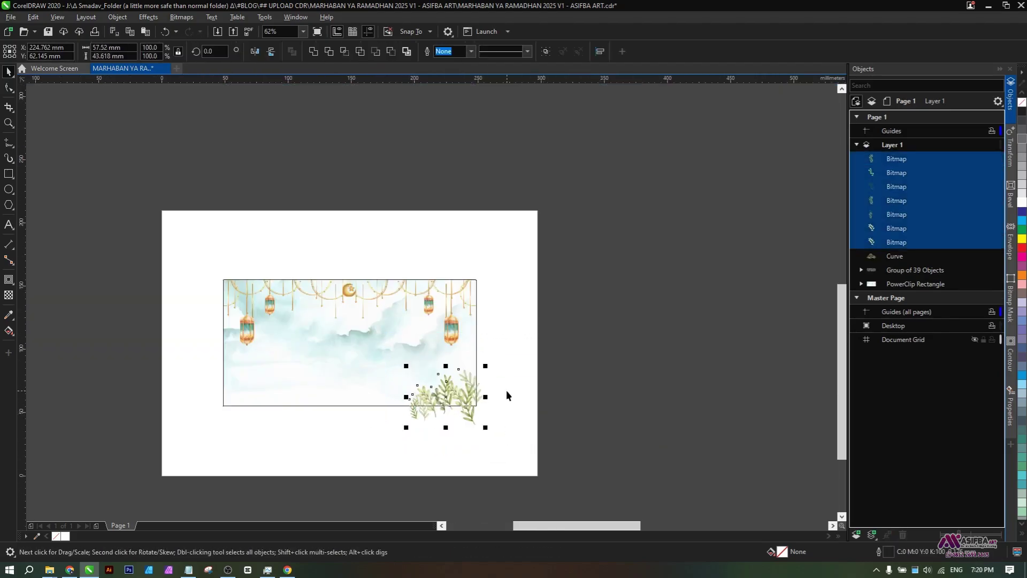
click(507, 394)
- Try shifting the light-green sprig beside the tall branch to the right, and undo the move
scroll(481, 390, up, 2)
click(377, 394)
drag(340, 432, 374, 426)
key(ctrl+z)
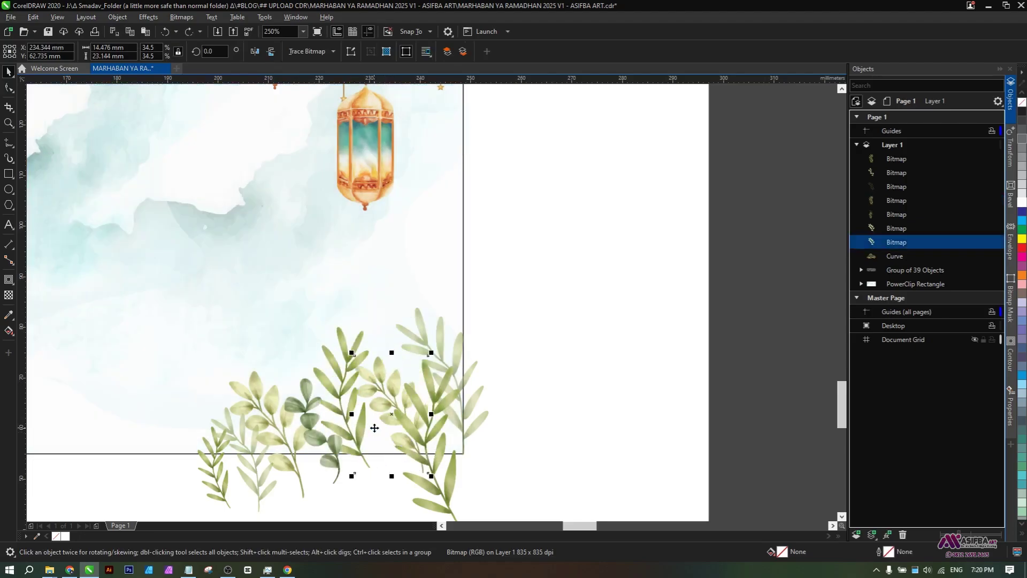
- Group all seven leaf sprigs and enlarge the group to 105%, about 60.4 × 45.8 mm
scroll(524, 382, down, 1)
drag(559, 479, 295, 325)
key(ctrl+g)
drag(509, 342, 518, 335)
scroll(460, 393, up, 1)
drag(460, 393, 443, 400)
scroll(443, 400, down, 1)
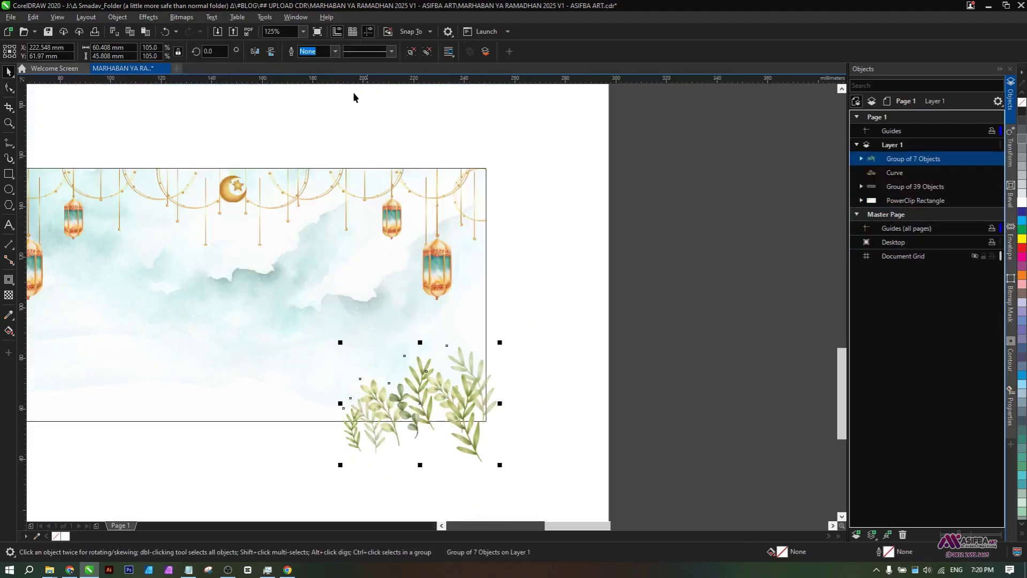
- Ungroup the leaves and place a copy of the pale thin-leaved sprig, about 10.4 × 16.5 mm, between the olive and tall branches
key(ctrl+u)
scroll(475, 425, up, 1)
drag(276, 466, 415, 454)
right_click(415, 453)
scroll(410, 419, up, 1)
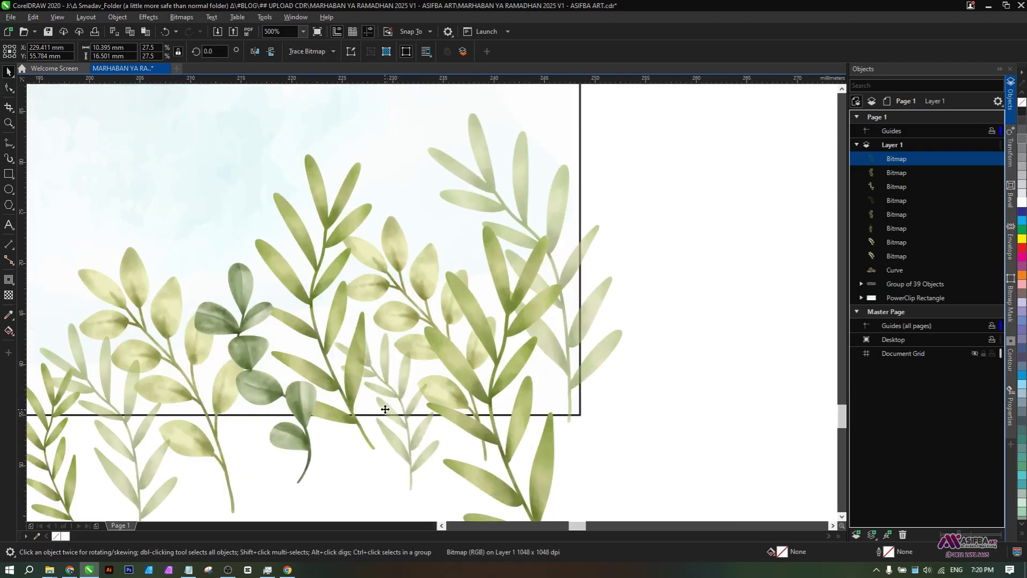
- Group all eight leaf sprigs and enlarge the group to 113%, about 68.3 × 51.8 mm, over the lower-right corner
scroll(410, 418, down, 1)
scroll(430, 401, down, 1)
click(528, 455)
drag(523, 452, 272, 316)
key(ctrl+g)
drag(359, 379, 443, 386)
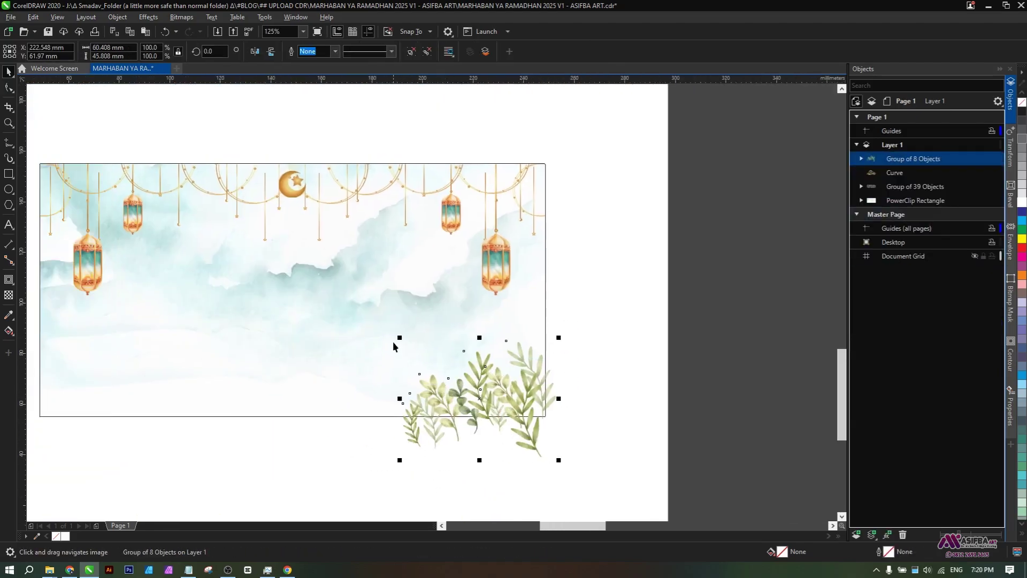
drag(399, 338, 379, 323)
scroll(527, 369, up, 1)
drag(518, 388, 525, 396)
scroll(541, 411, down, 1)
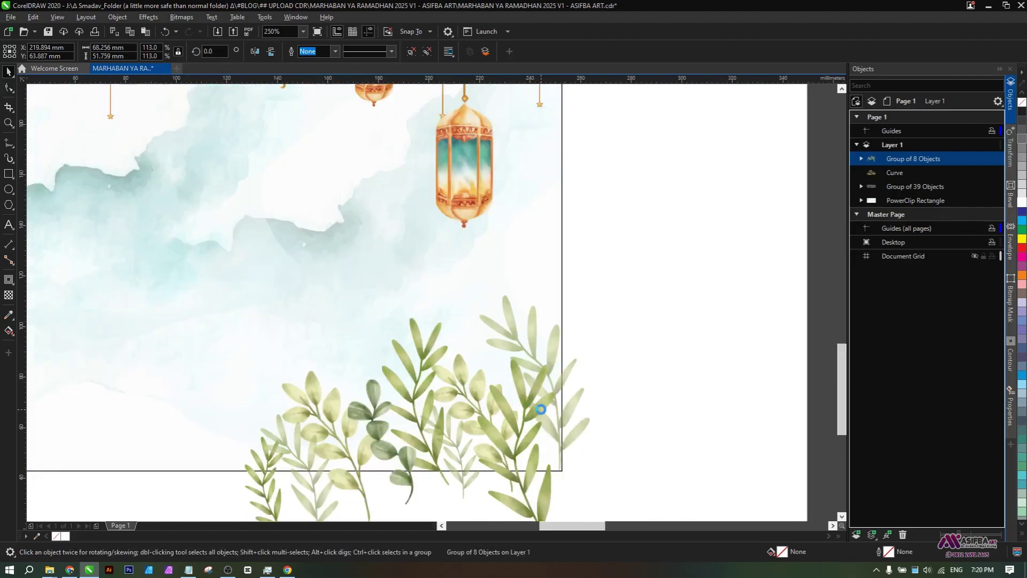
- PowerClip the leaf group inside the background rectangle
right_click(541, 412)
click(583, 223)
click(386, 356)
scroll(607, 400, down, 1)
click(607, 400)
scroll(520, 390, up, 1)
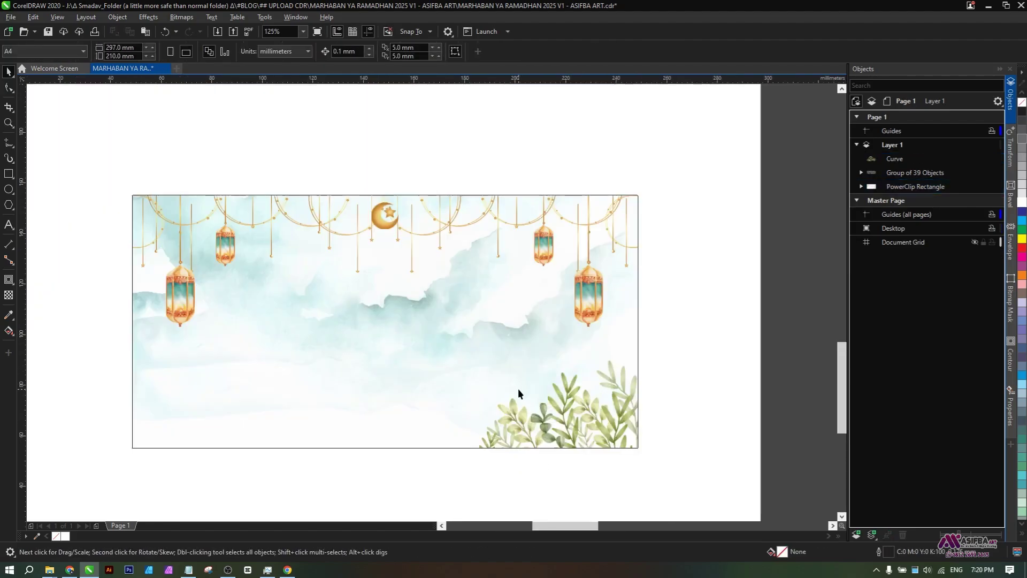
- Open the PowerClip contents, copy the leaf group toward the lower-left corner and mirror it horizontally
double_click(482, 382)
drag(556, 430, 353, 446)
click(254, 50)
drag(298, 421, 191, 415)
scroll(142, 455, up, 2)
scroll(117, 423, up, 1)
- Align the mirrored leaf group with the background's lower-left corner and finish editing the PowerClip
drag(137, 450, 150, 449)
scroll(150, 449, down, 3)
scroll(626, 427, up, 2)
drag(626, 427, 519, 422)
scroll(519, 422, down, 2)
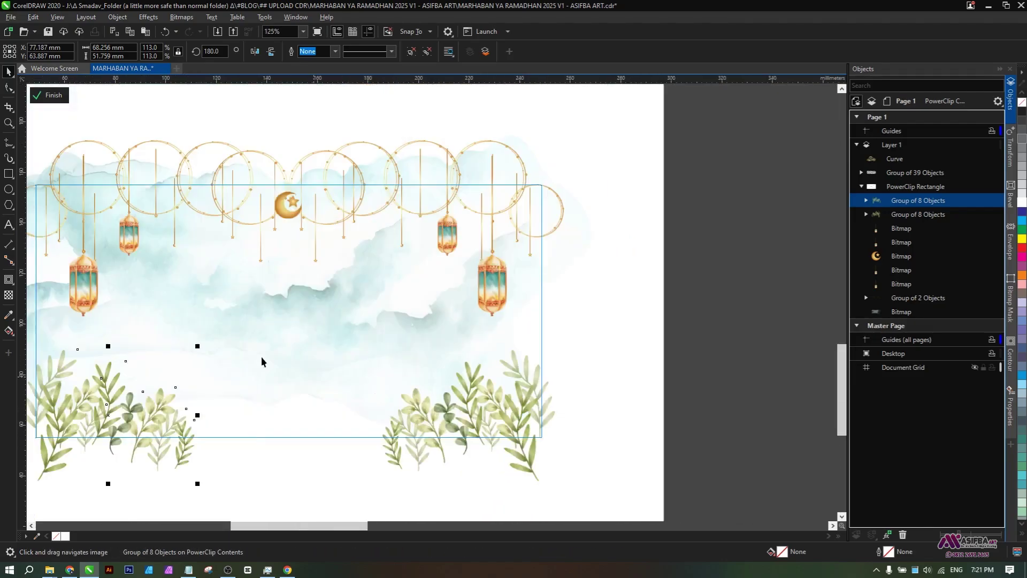
key(Escape)
scroll(526, 277, down, 1)
drag(523, 255, 511, 344)
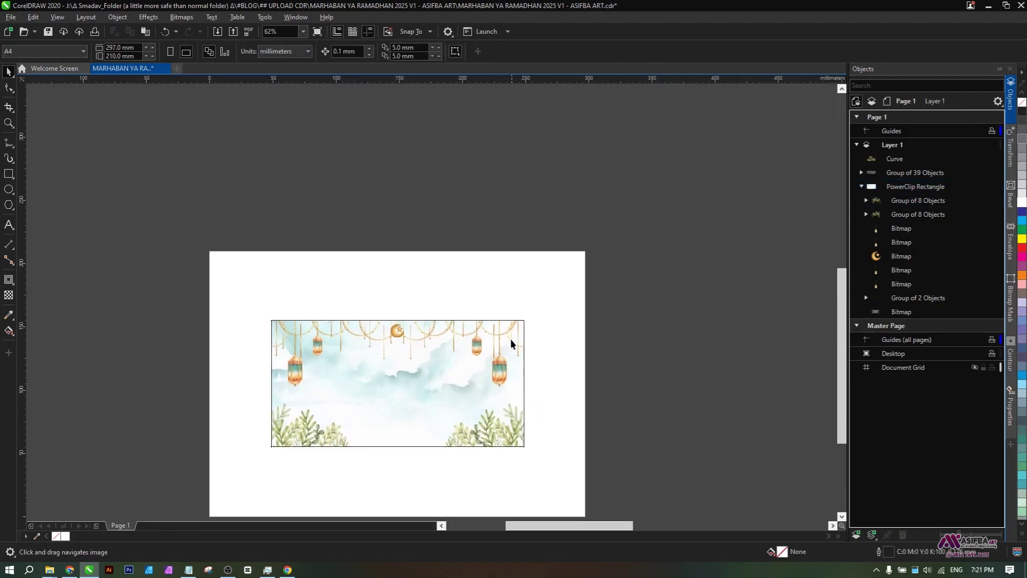
- Move the gold Arabic calligraphy onto the upper middle of the background, beneath the crescent moon
scroll(511, 344, down, 1)
drag(617, 279, 384, 336)
scroll(385, 335, down, 1)
drag(554, 309, 300, 377)
scroll(300, 377, up, 1)
drag(341, 329, 266, 359)
scroll(259, 365, up, 2)
drag(190, 389, 407, 348)
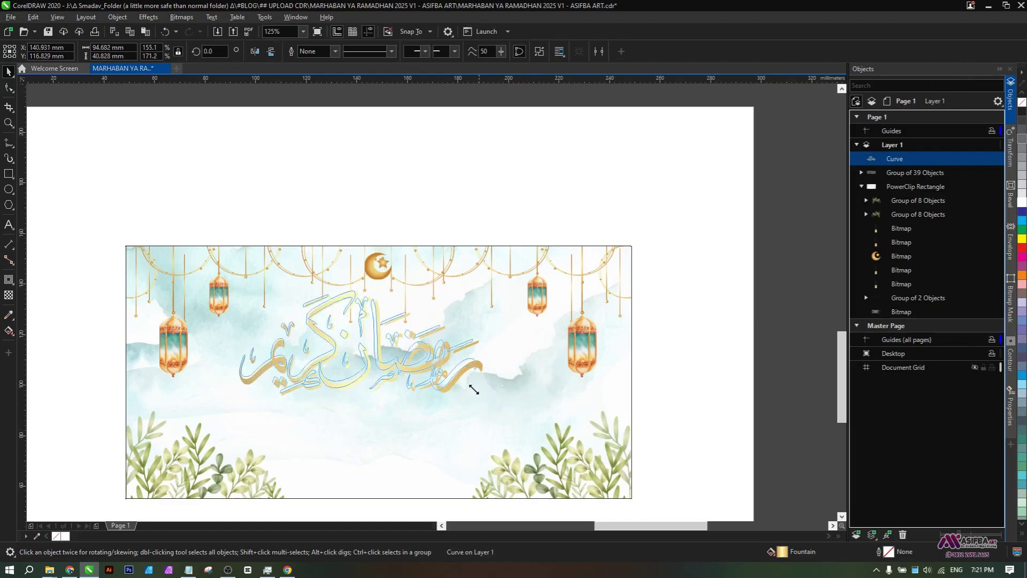
- Reduce the calligraphy to about 57 × 24.6 mm and centre it below the crescent moon
drag(363, 343, 311, 358)
click(296, 303)
click(226, 372)
click(566, 380)
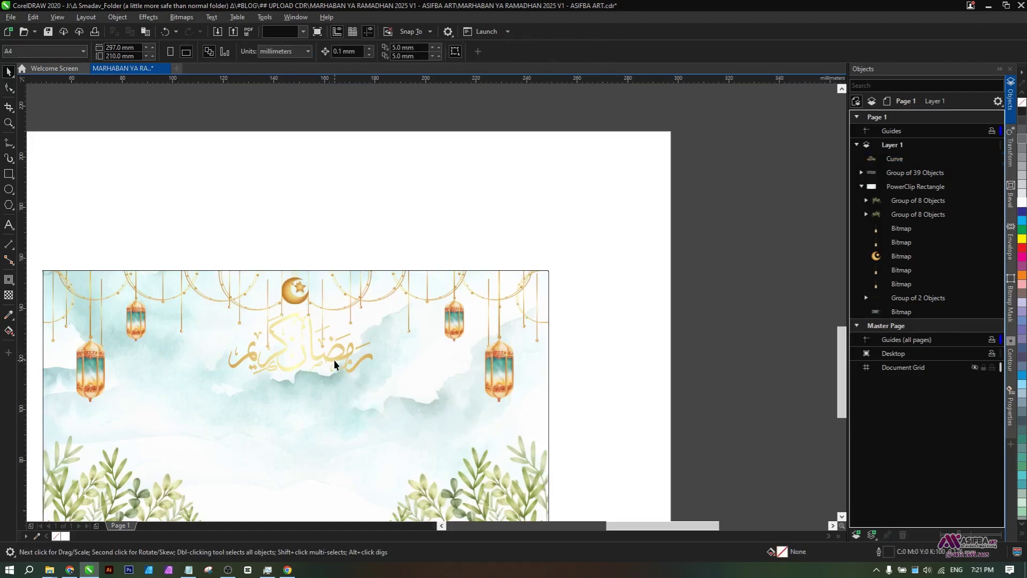
- Fill the calligraphy with the dark teal sampled from the lantern's glass
click(334, 360)
drag(145, 359, 215, 358)
scroll(216, 363, up, 6)
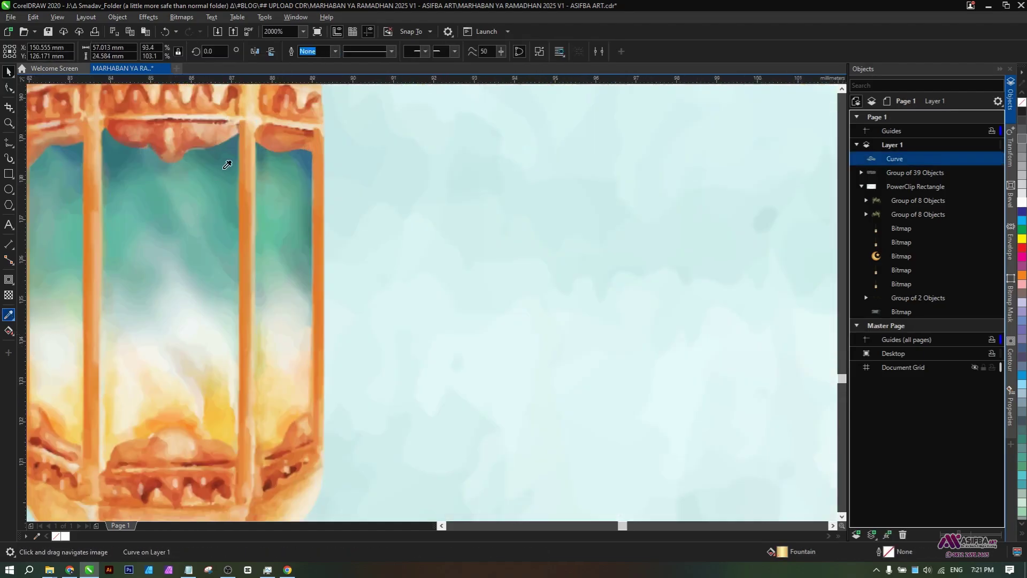
click(223, 158)
scroll(224, 159, down, 2)
drag(631, 340, 335, 369)
click(334, 369)
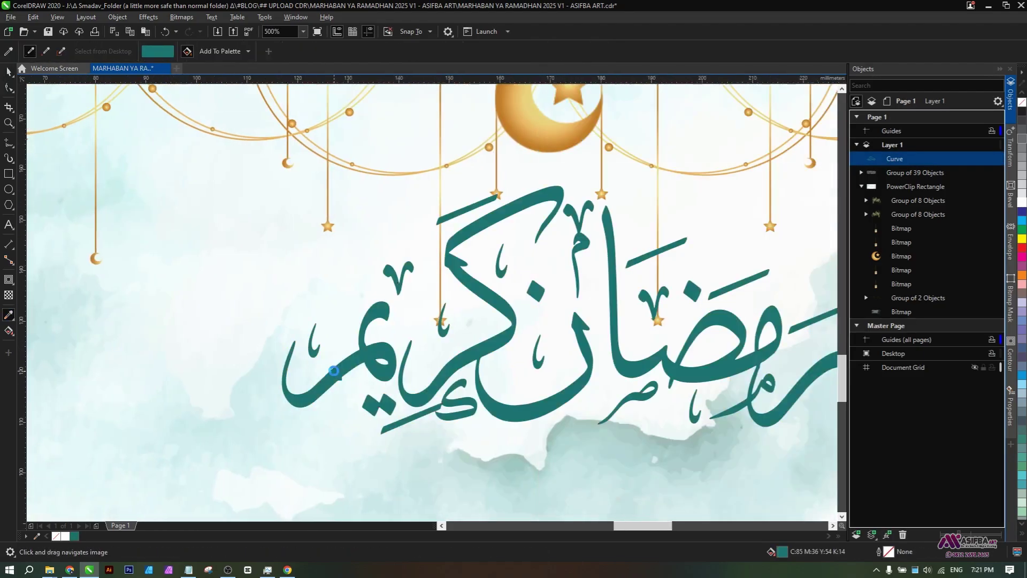
scroll(334, 369, down, 2)
key(space)
- Open the PowerClip contents and move the crescent-and-star to the end of the string beside the small left lantern
double_click(396, 311)
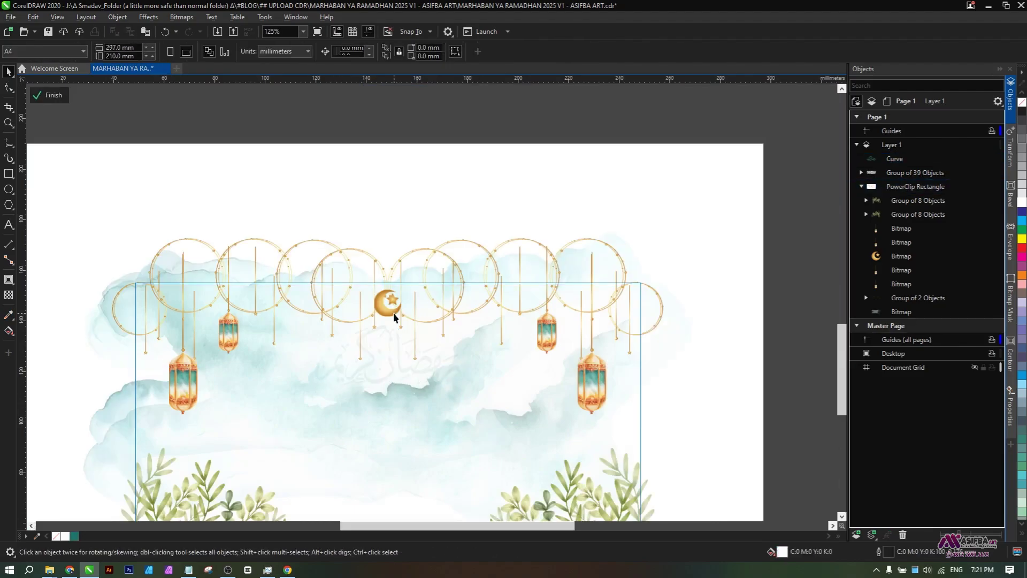
click(391, 308)
scroll(390, 308, up, 1)
drag(381, 323, 515, 299)
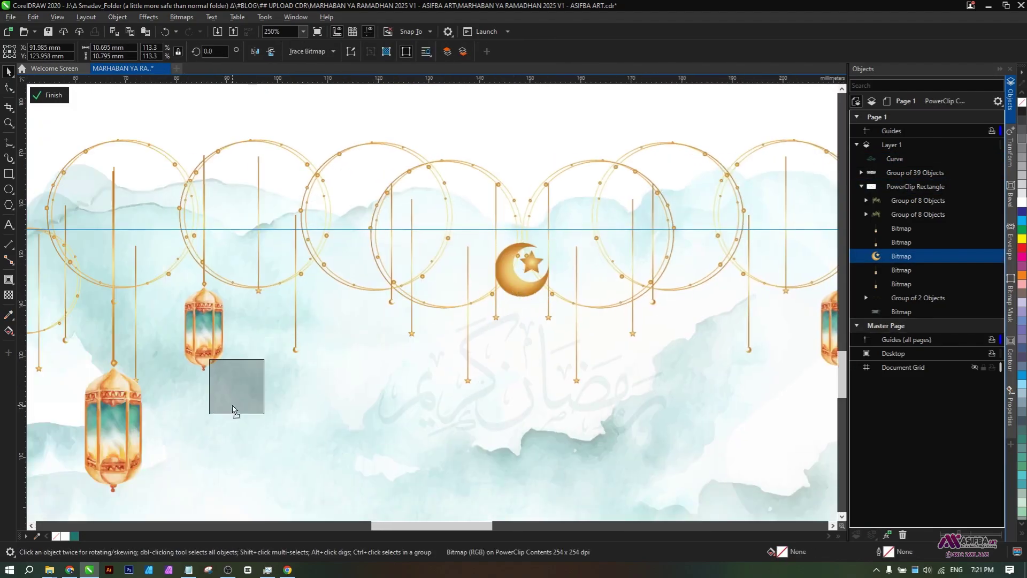
drag(300, 380, 299, 381)
drag(332, 381, 474, 372)
scroll(475, 372, up, 1)
key(Escape)
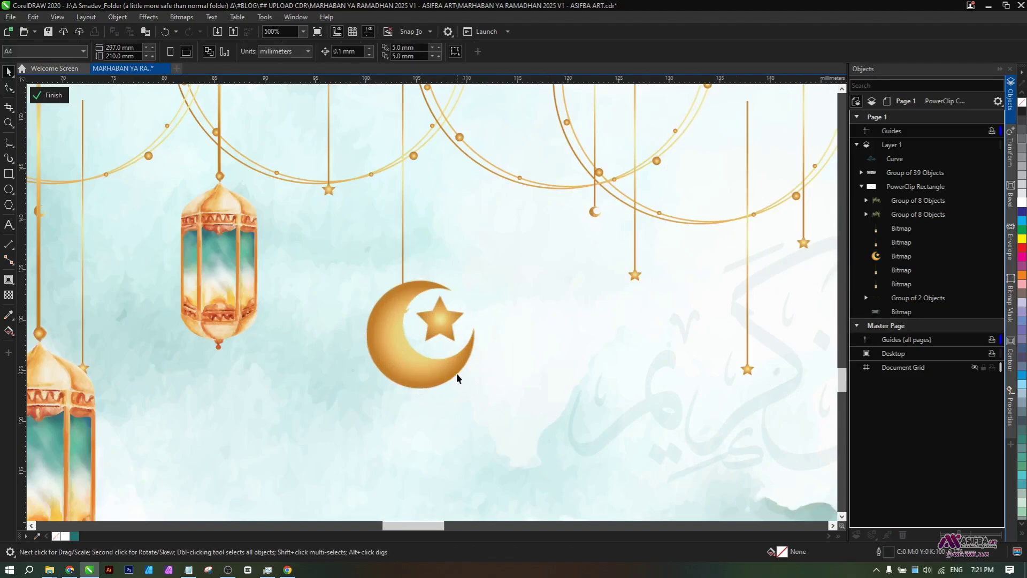
- Shrink the crescent-and-star to about 4.7 × 4.7 mm and hang it on the end of that string
click(456, 373)
scroll(432, 338, up, 1)
drag(432, 339, 388, 317)
scroll(358, 312, down, 2)
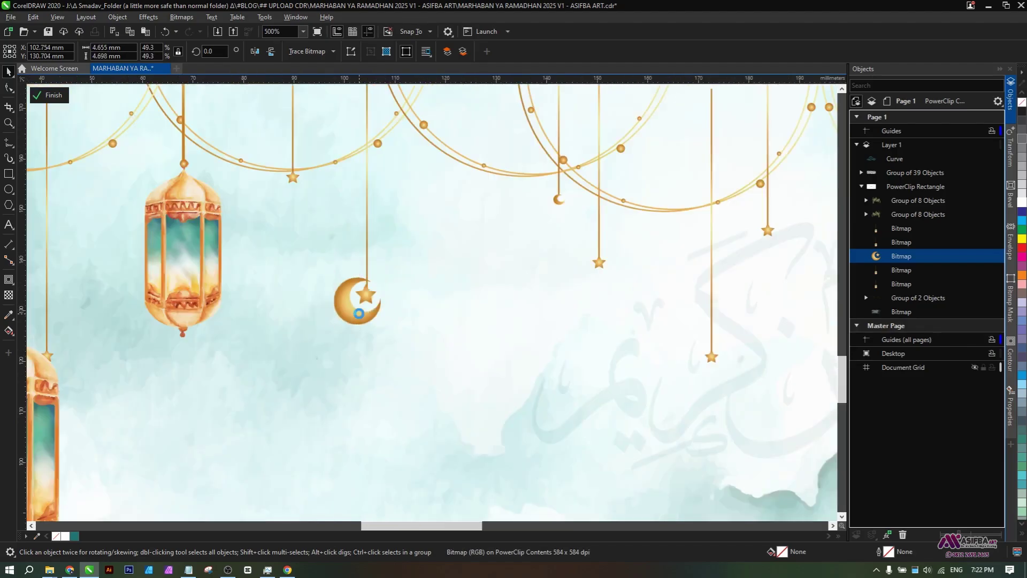
scroll(358, 313, down, 2)
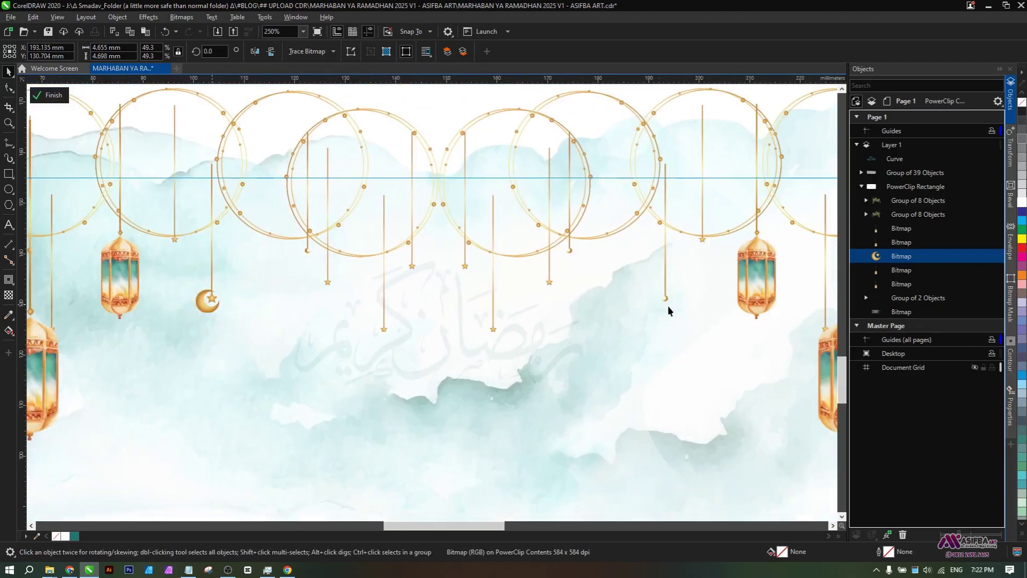
- Copy the small crescent to the matching string on the right, mirror it horizontally and align it with the string's end
right_click(669, 311)
click(255, 51)
drag(669, 300, 442, 310)
scroll(443, 310, up, 3)
drag(379, 295, 416, 297)
scroll(426, 323, down, 6)
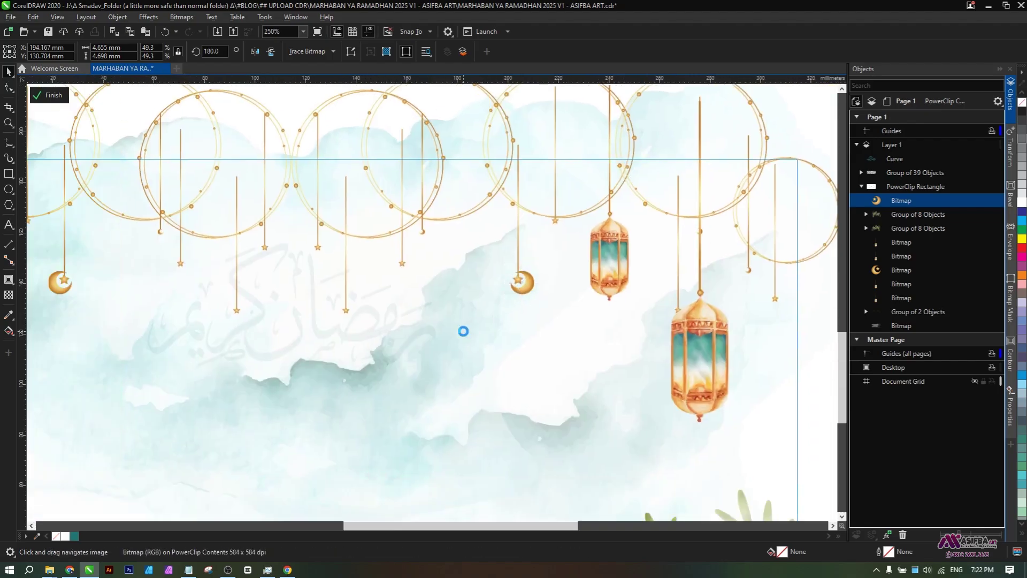
- Add larger crescent copies, about 7.1 × 7.2 mm, on the outer strings at both ends of the garland
scroll(463, 331, down, 2)
scroll(523, 307, up, 2)
scroll(380, 316, right, 2)
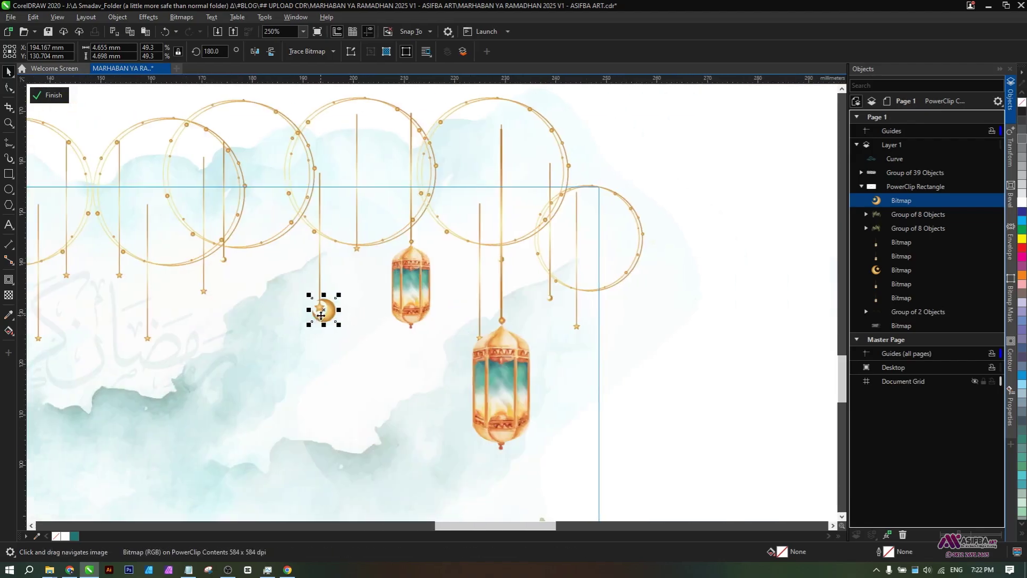
scroll(567, 345, up, 2)
drag(568, 343, 585, 358)
scroll(558, 342, up, 2)
scroll(583, 358, down, 6)
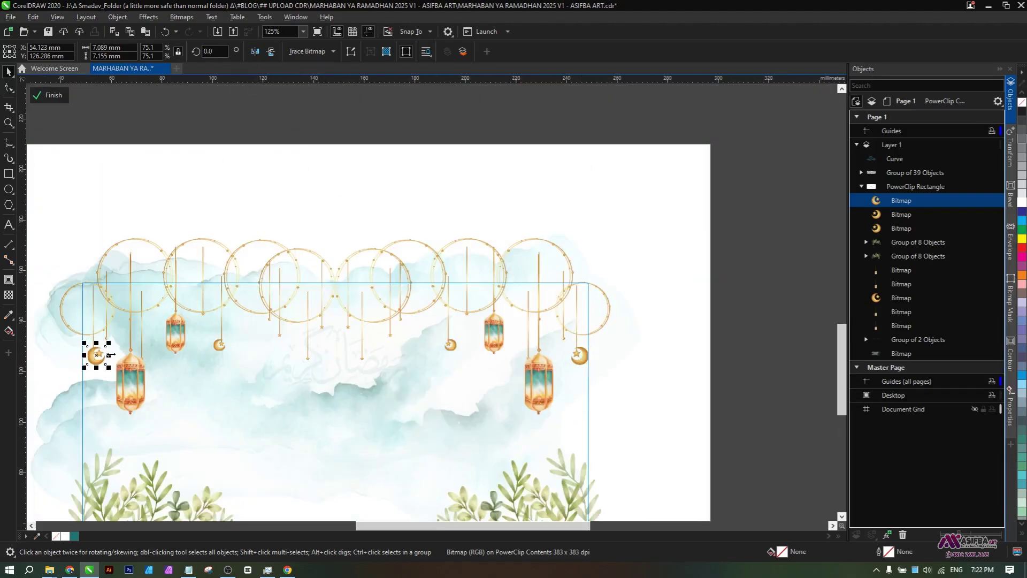
- Move the larger left crescent so its star hangs on the end of the outer string, and finish editing the PowerClip
scroll(111, 354, up, 6)
drag(111, 354, 93, 353)
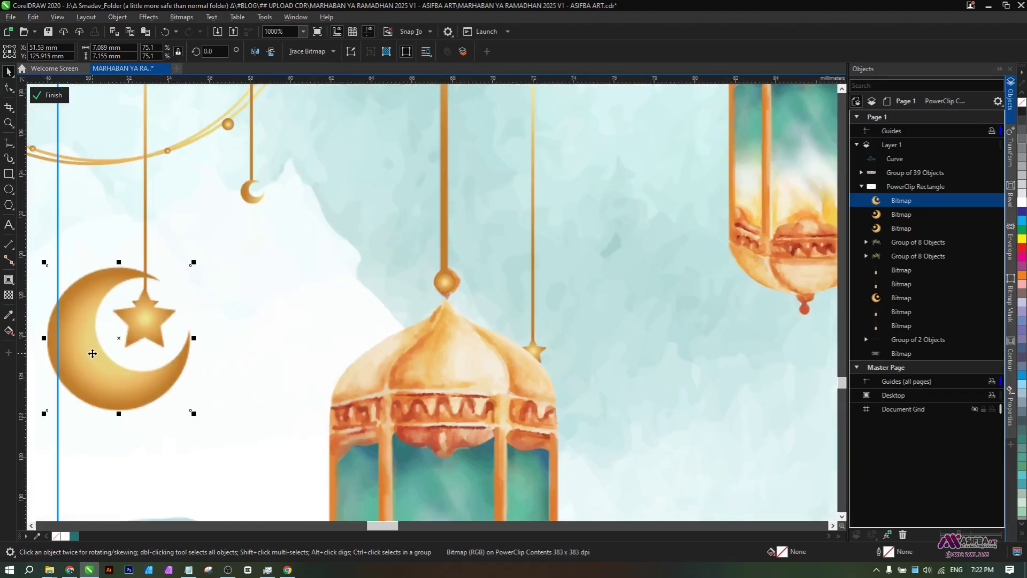
scroll(153, 319, up, 2)
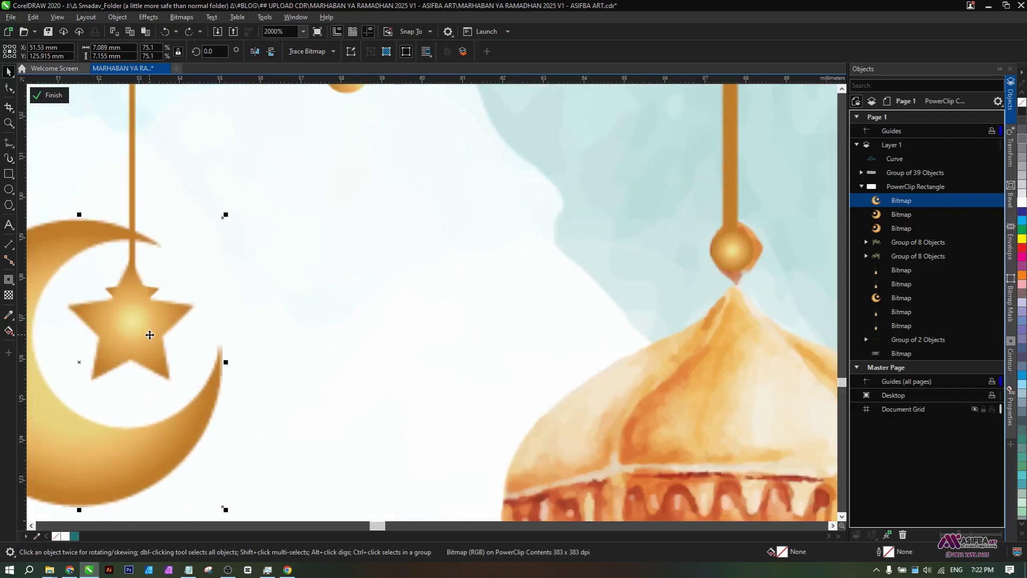
scroll(149, 332, down, 6)
scroll(144, 337, down, 2)
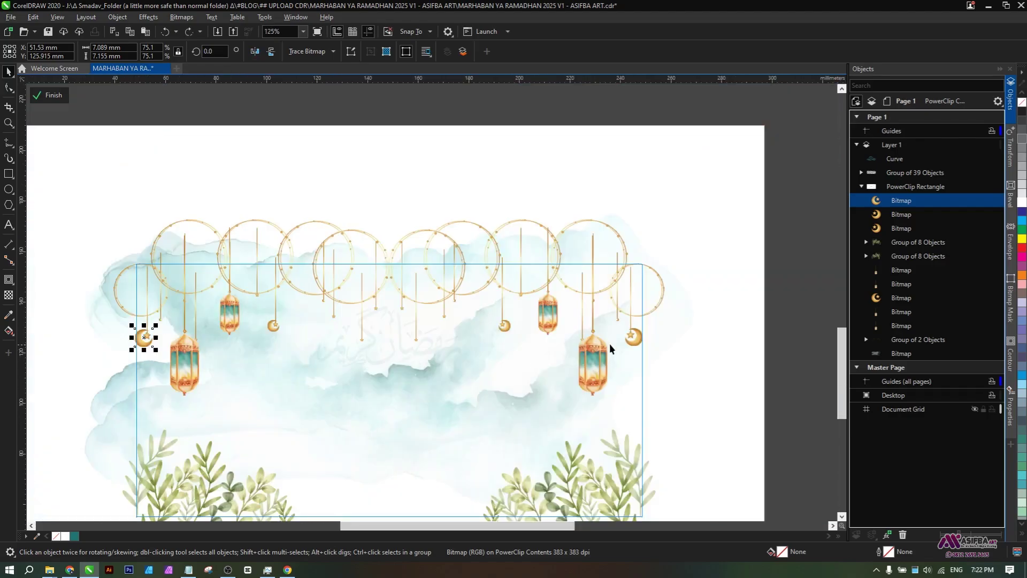
click(658, 366)
scroll(133, 348, up, 4)
scroll(132, 346, down, 4)
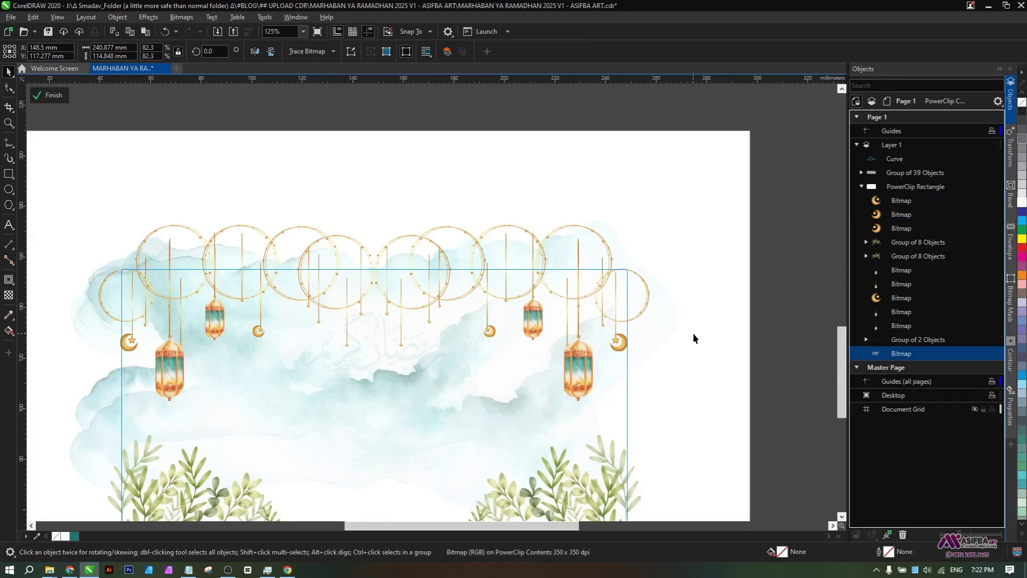
click(51, 98)
click(436, 231)
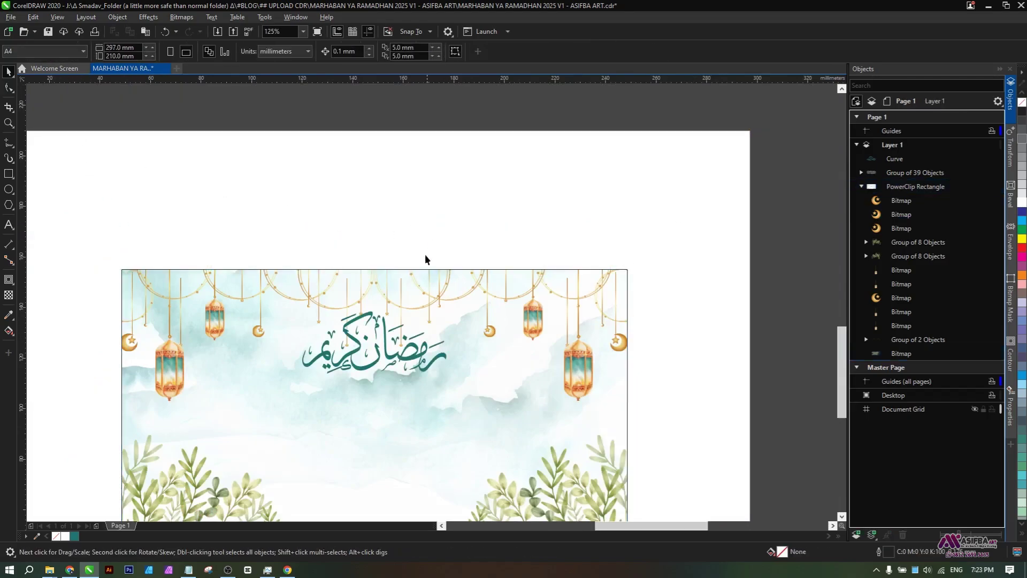
- Reopen the PowerClip contents and ungroup the two halves of the gold garland
double_click(415, 293)
click(420, 306)
click(411, 51)
click(410, 235)
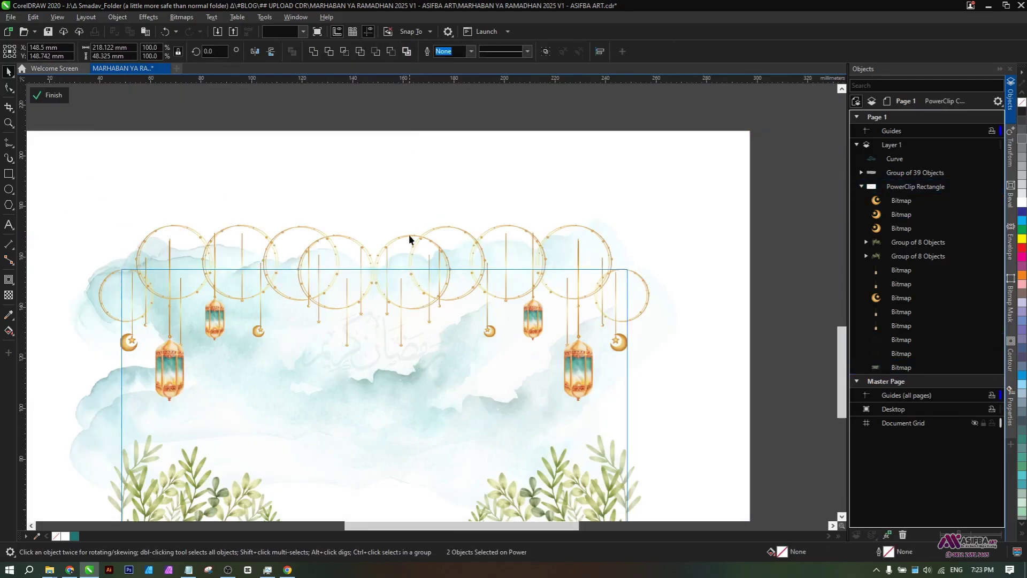
- Fade both garland halves toward the centre with fountain transparencies, and finish editing the PowerClip
click(423, 279)
scroll(423, 279, up, 2)
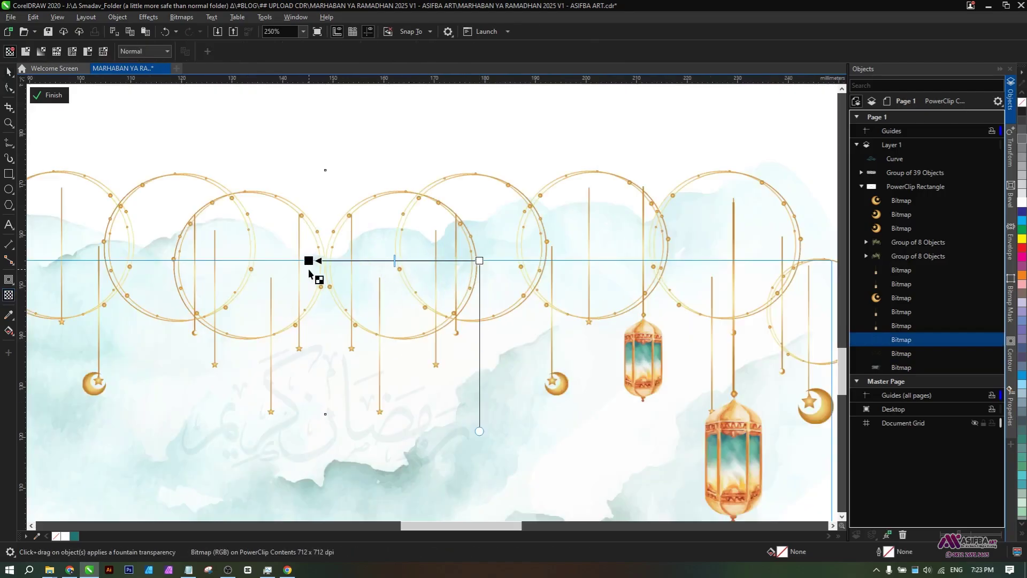
click(175, 270)
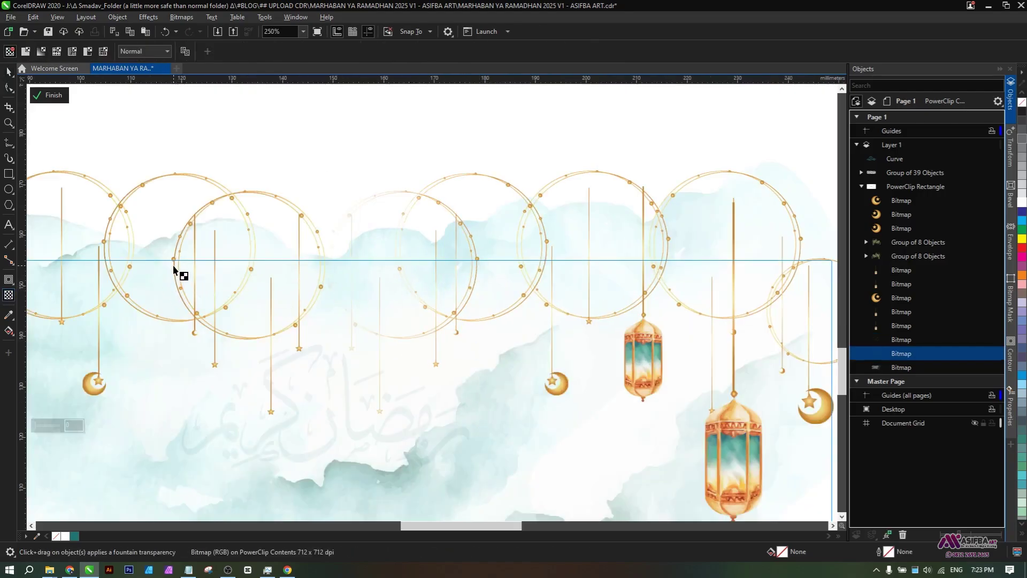
key(space)
click(155, 163)
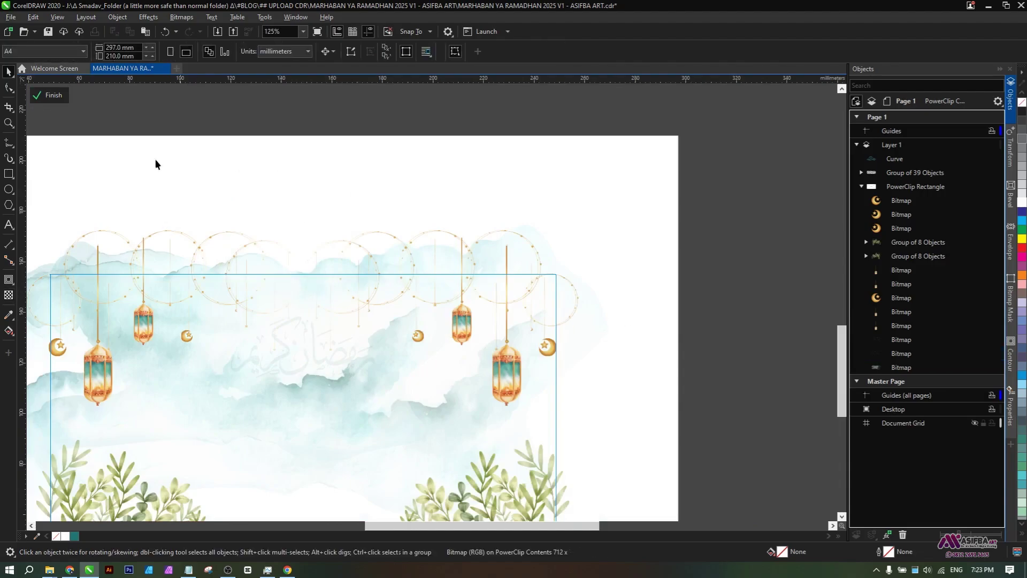
click(50, 96)
key(Escape)
- Reopen the PowerClip contents and undo the transparency fades on both garland halves
scroll(249, 291, up, 1)
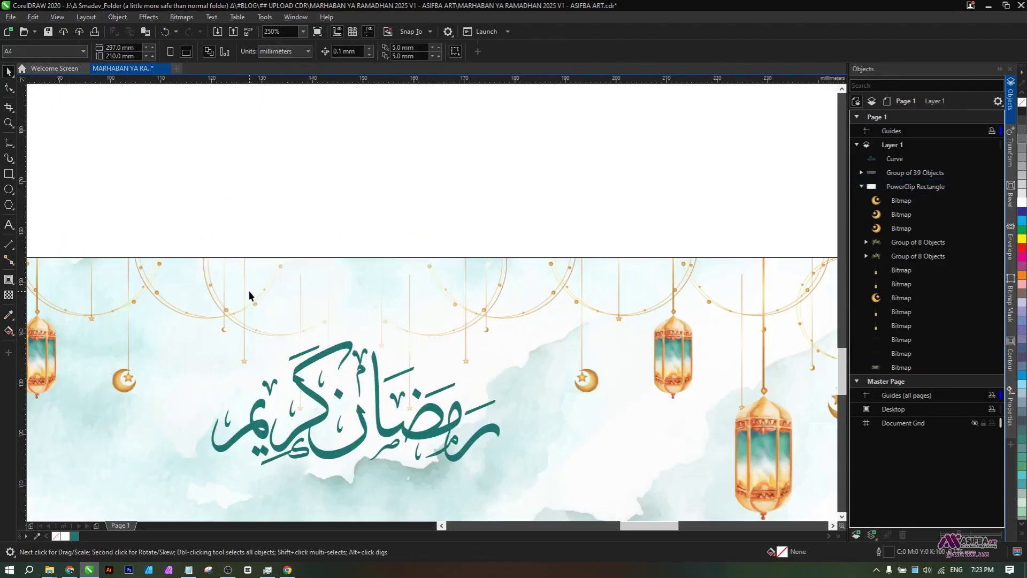
double_click(249, 291)
click(249, 291)
scroll(250, 291, down, 1)
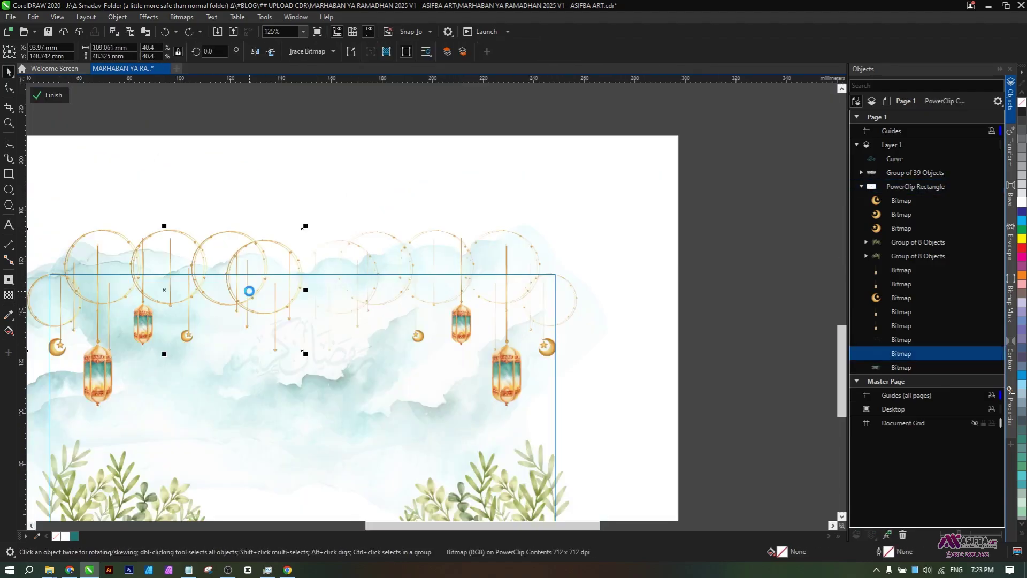
key(ctrl+z)
click(623, 263)
click(369, 295)
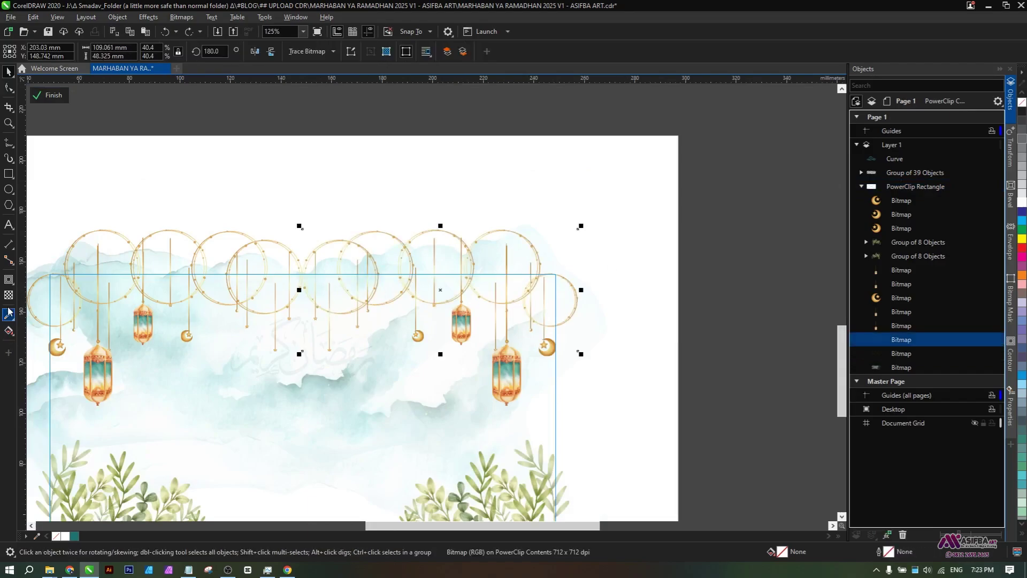
- Try a shorter horizontal fountain transparency on the right garland half, fading out toward the centre
click(9, 295)
scroll(335, 269, up, 1)
scroll(336, 269, up, 2)
drag(344, 279, 248, 292)
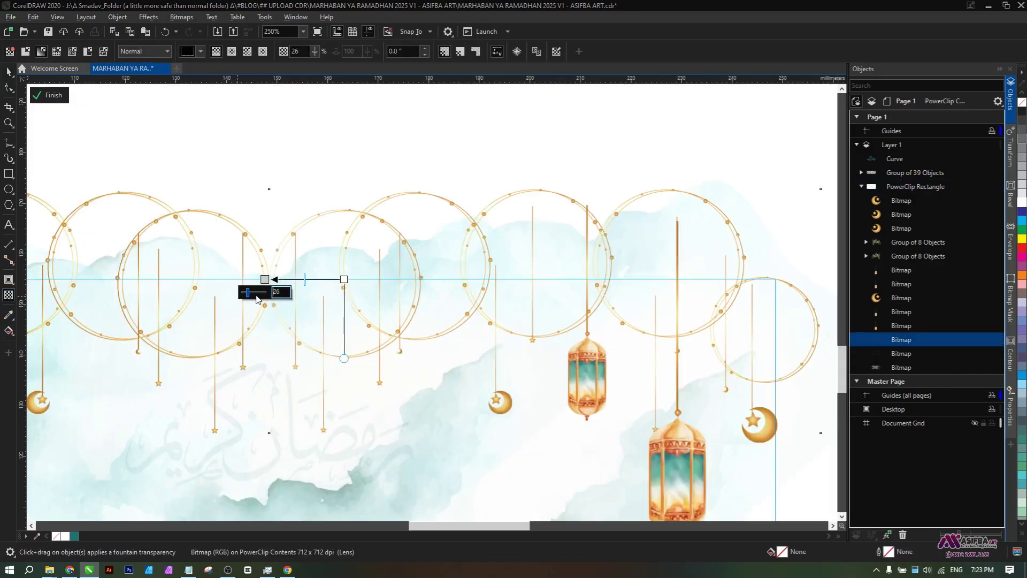
click(343, 278)
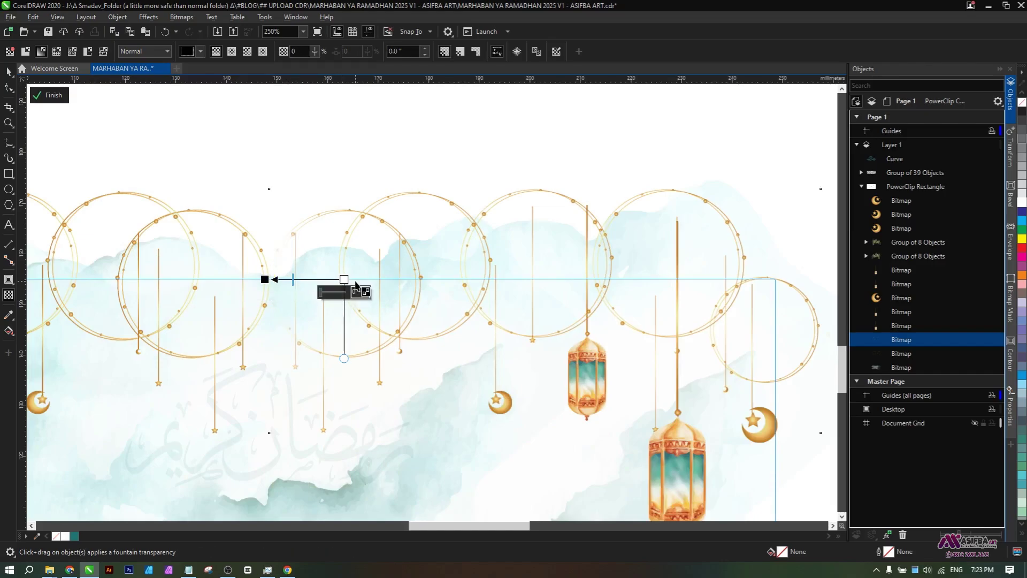
scroll(374, 264, down, 2)
click(9, 72)
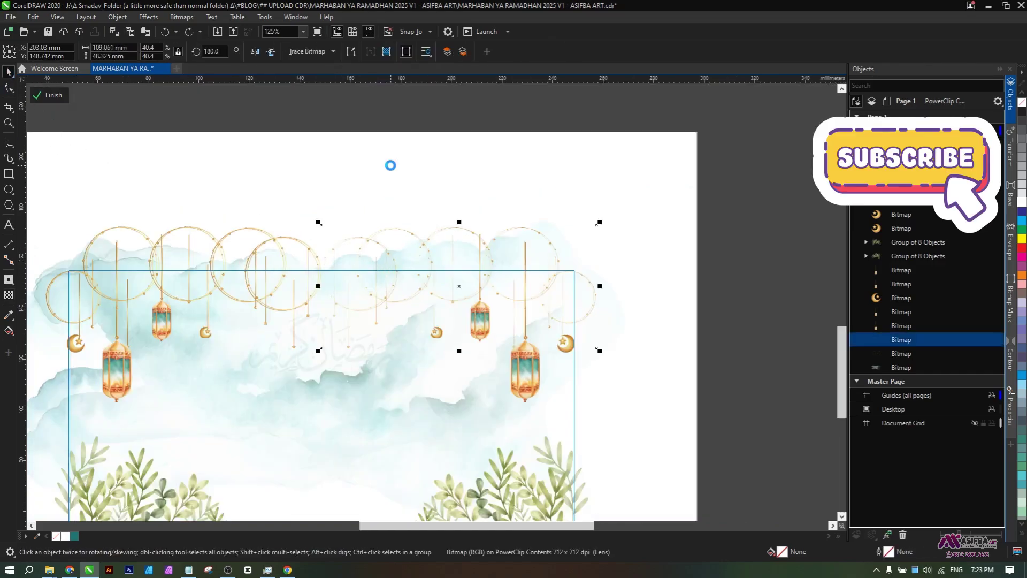
- Remove the transparency from the right garland half and deselect it
click(9, 295)
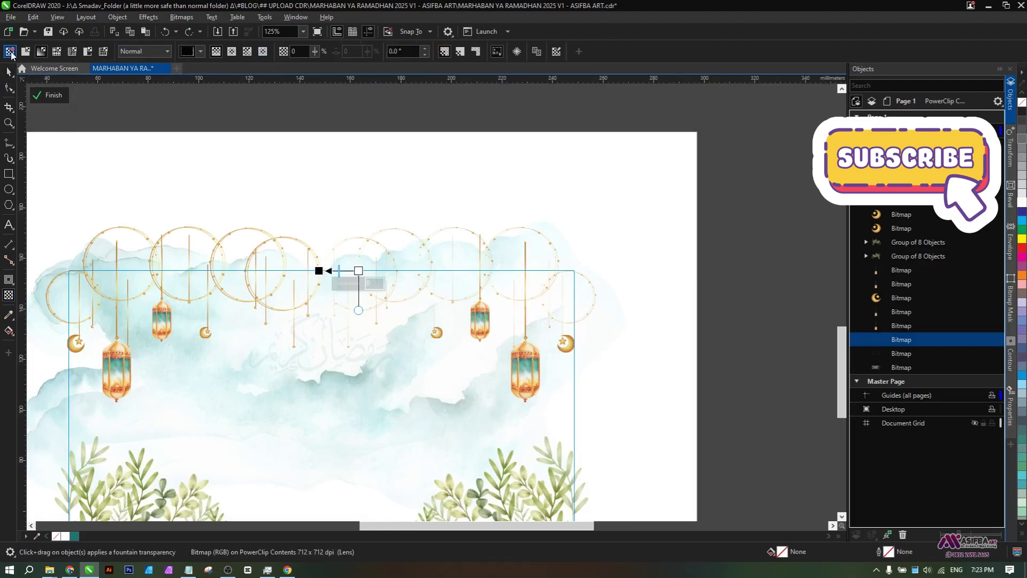
click(9, 51)
key(space)
click(44, 121)
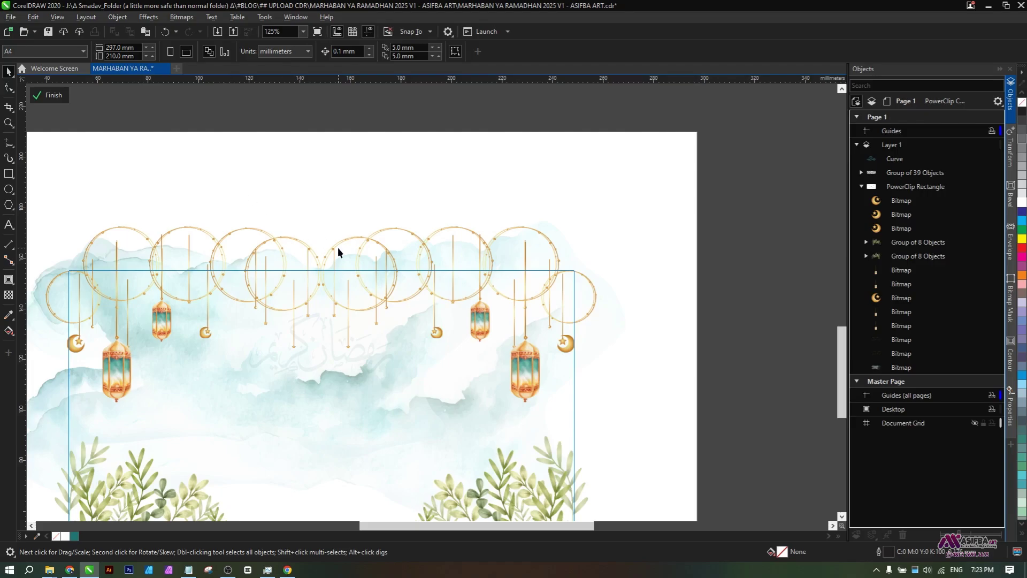
- Duplicate the watercolour background above the banner and scale the copy to about 99.3 × 56.7 mm
scroll(115, 222, down, 3)
scroll(114, 222, up, 3)
click(325, 446)
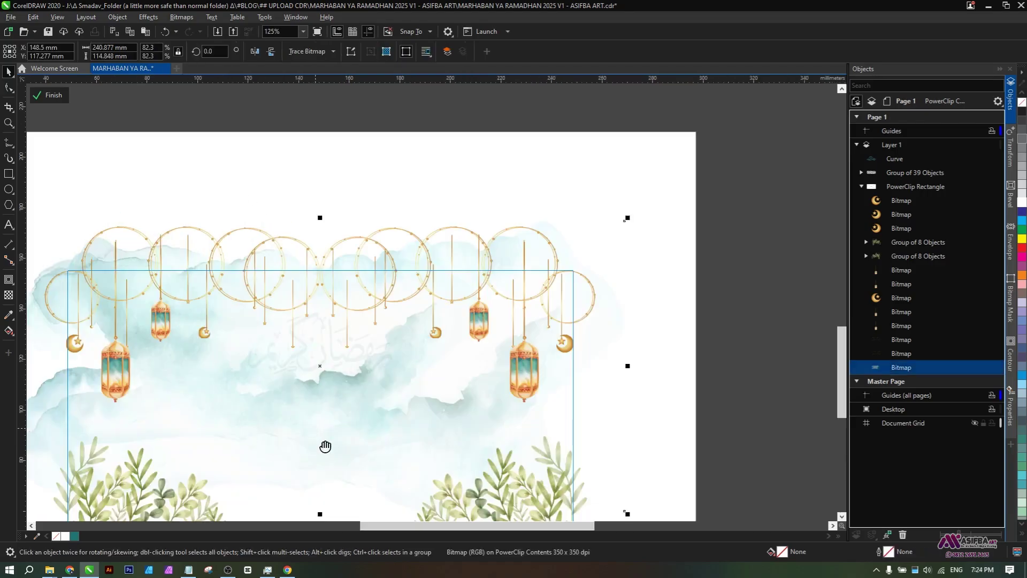
scroll(328, 461, down, 1)
drag(328, 454, 328, 338)
right_click(328, 338)
key(h)
drag(482, 308, 459, 306)
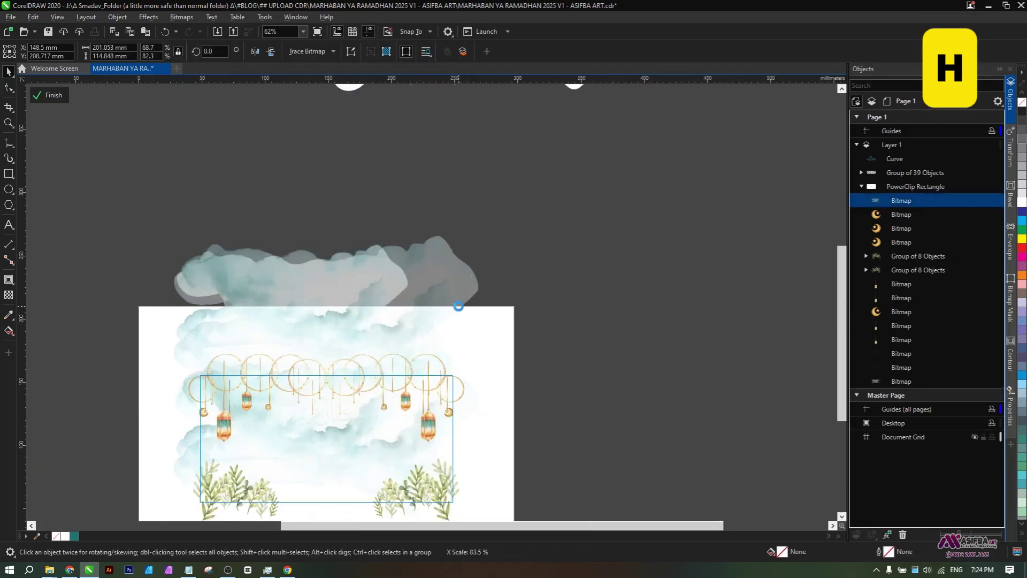
drag(459, 385, 417, 348)
- Place the small watercolour copy over the middle of the garland, nudge it down and finish editing the PowerClip
scroll(314, 286, up, 3)
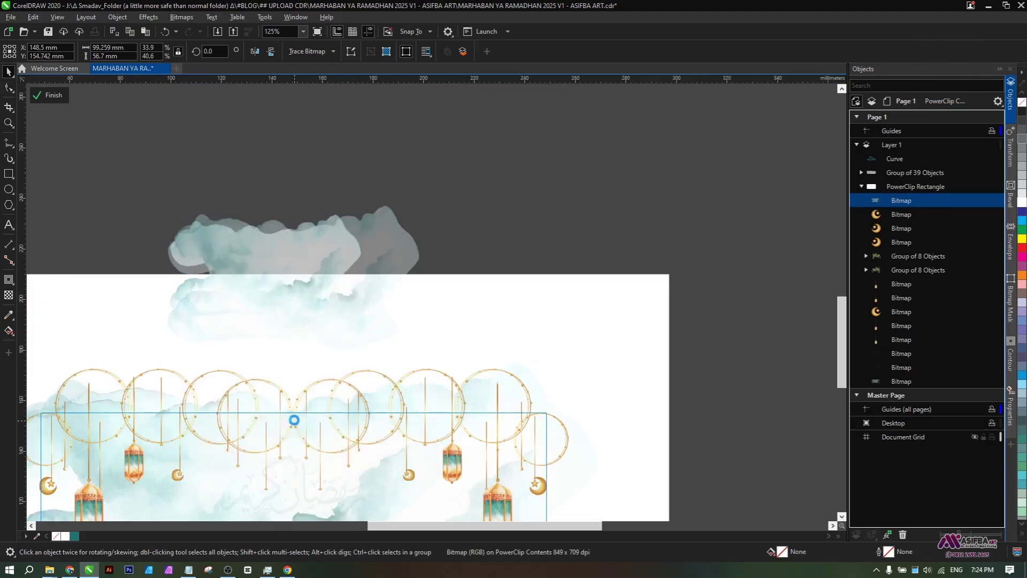
drag(294, 420, 303, 356)
scroll(297, 369, up, 1)
key(Down)
key(Down)
key(Down)
key(Down)
key(Down)
scroll(292, 365, down, 3)
click(45, 93)
scroll(310, 393, up, 3)
scroll(337, 396, down, 3)
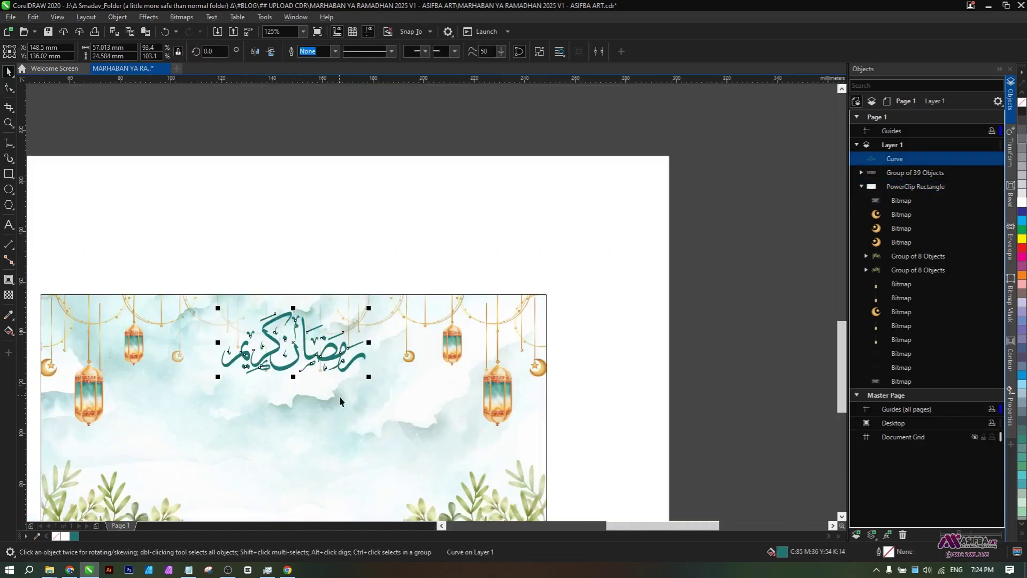
scroll(337, 396, up, 3)
scroll(340, 399, down, 3)
- Reopen the PowerClip contents and move the small watercolour copy off the garland to the area above the banner
double_click(341, 396)
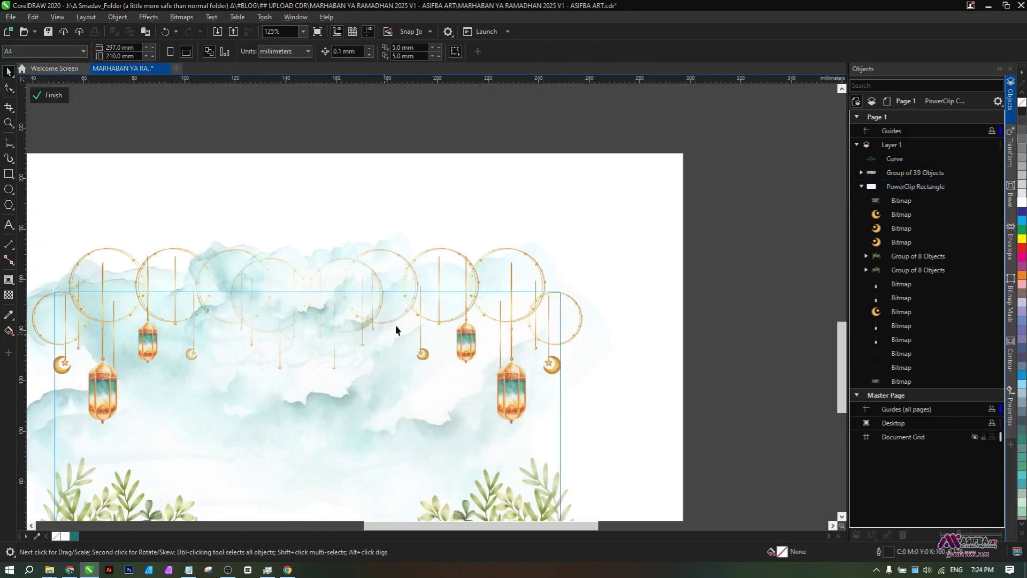
click(477, 292)
click(544, 284)
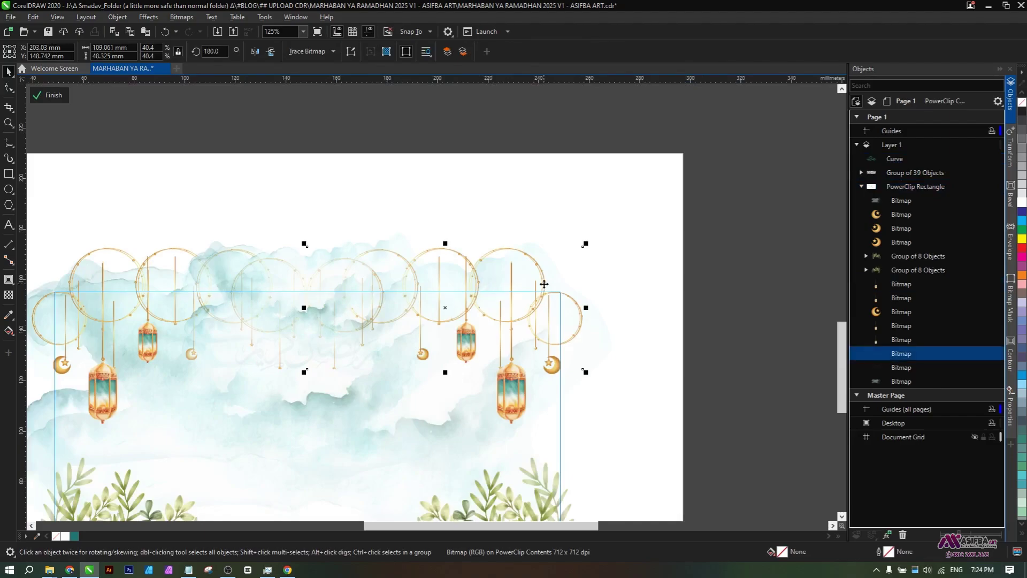
click(280, 310)
drag(278, 317, 281, 429)
drag(283, 421, 283, 239)
drag(344, 369, 310, 282)
- Duplicate the right garland half in place and draw a rectangle about 43.6 × 53.8 mm over its inner end
click(348, 322)
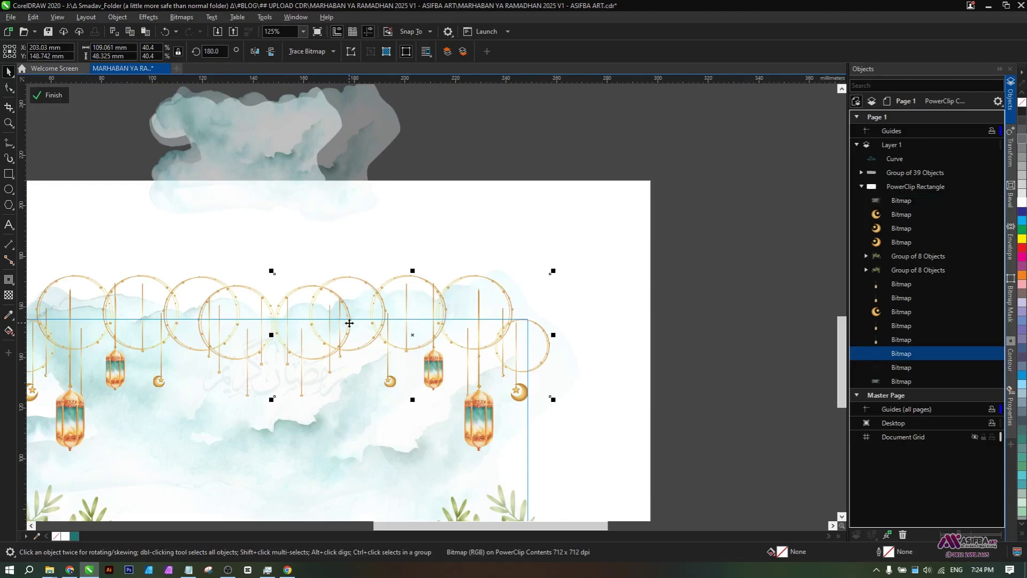
key(ctrl+Home)
key(Escape)
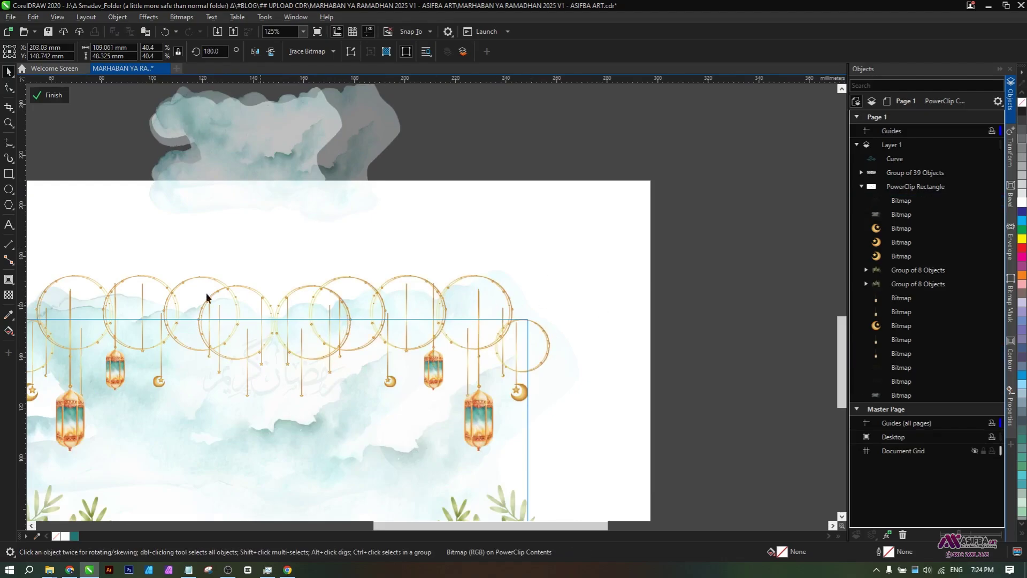
click(7, 175)
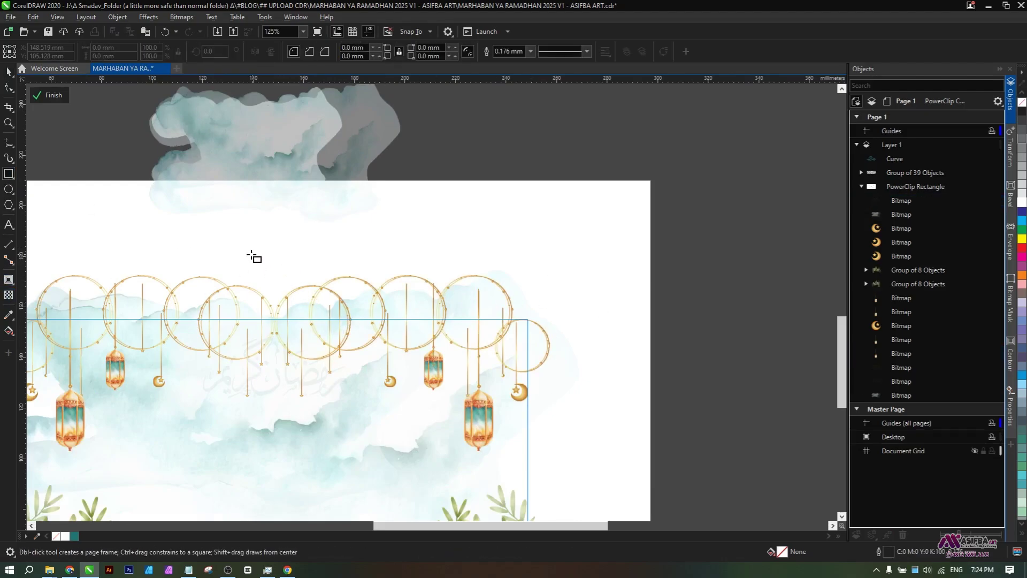
drag(251, 253, 362, 387)
scroll(383, 299, up, 3)
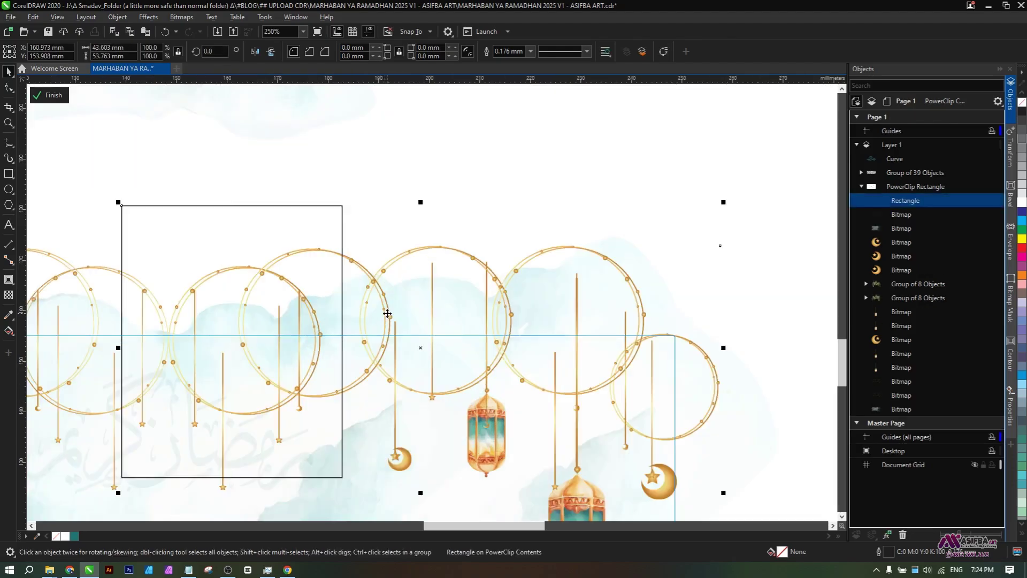
- Trim the top copy of the right garland half with the rectangle, then delete the rectangle
shift+click(387, 314)
click(329, 51)
click(367, 191)
click(294, 231)
key(Delete)
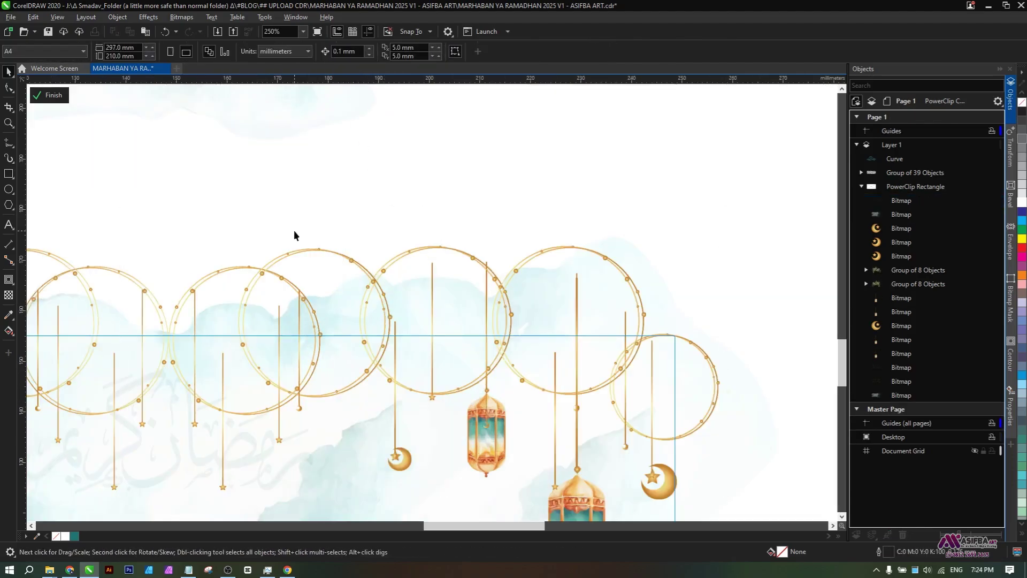
- Apply a horizontal fountain transparency to the lower copy of the right garland half, fading its inner end out toward the centre
click(194, 416)
click(9, 298)
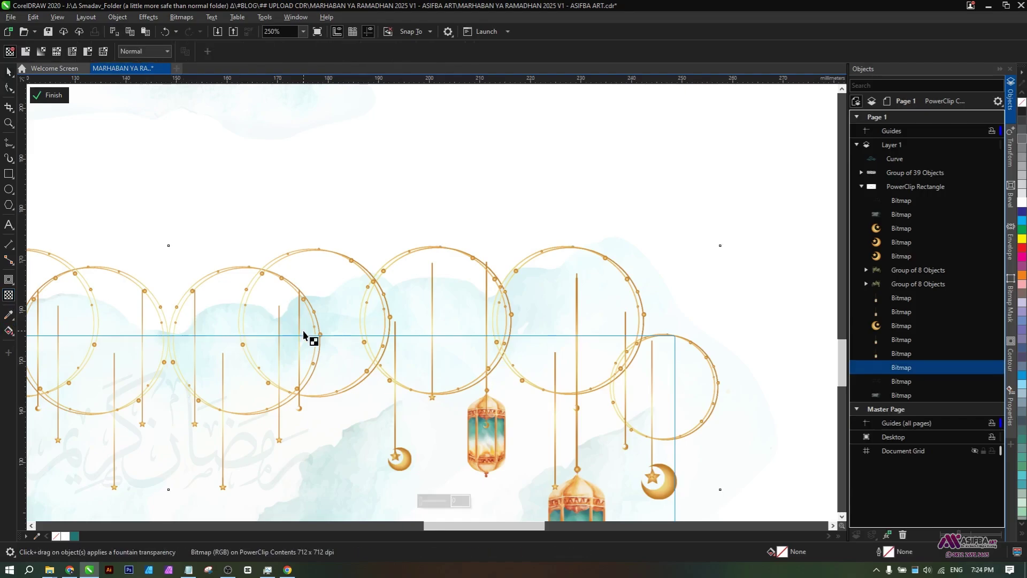
drag(304, 330, 155, 331)
drag(304, 331, 321, 331)
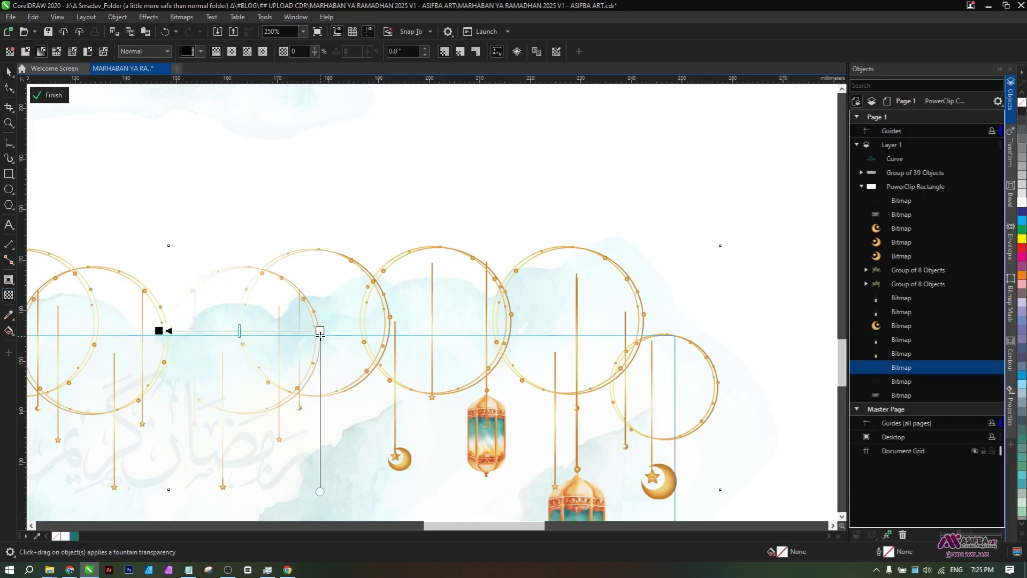
scroll(357, 289, down, 1)
scroll(274, 313, up, 2)
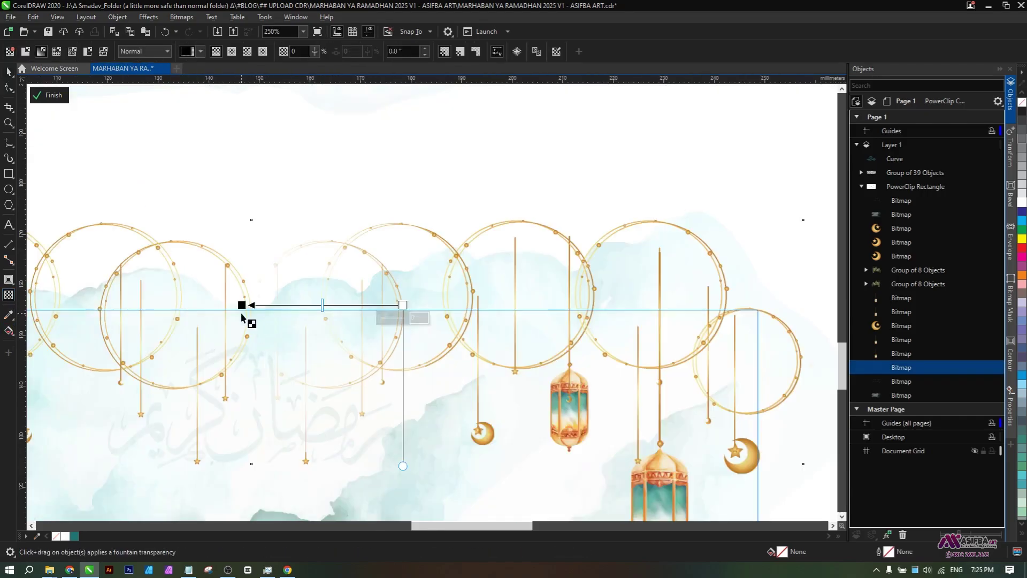
drag(242, 306, 268, 310)
scroll(341, 279, down, 1)
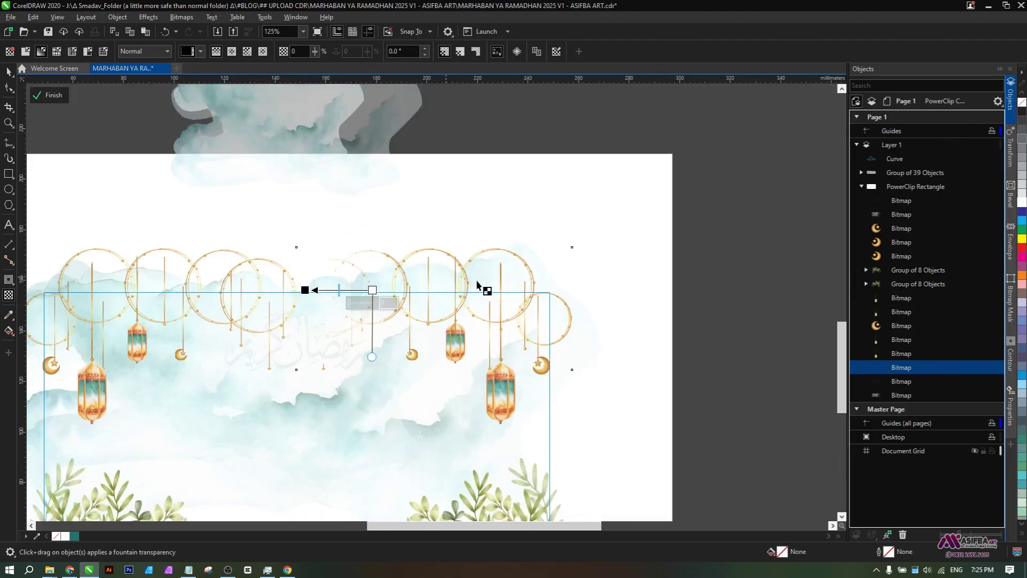
key(space)
click(644, 299)
scroll(644, 299, down, 1)
scroll(494, 333, up, 1)
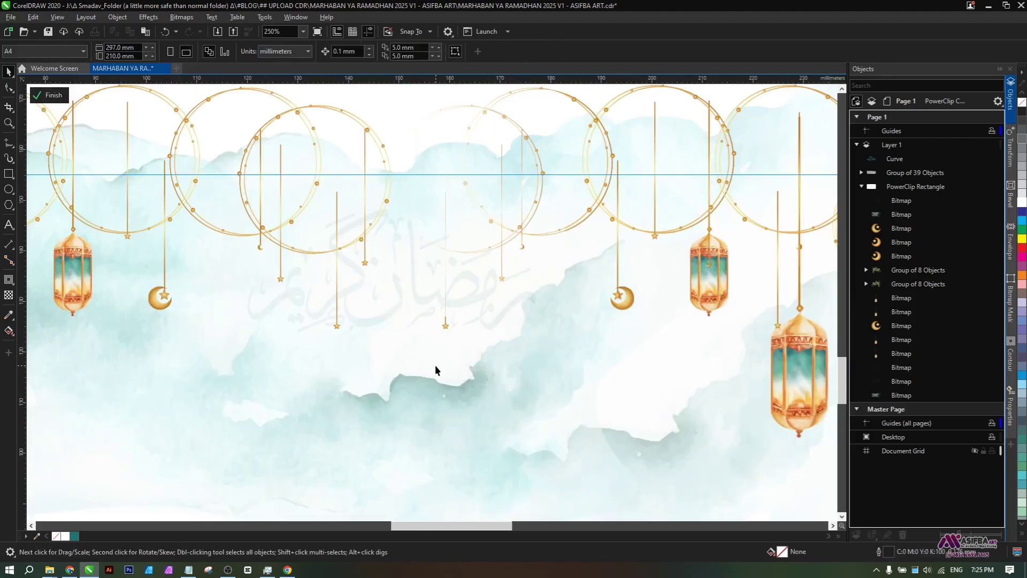
scroll(436, 367, down, 1)
click(346, 303)
key(Delete)
drag(445, 246, 336, 268)
key(ctrl+z)
- Duplicate the left garland half in place and draw a rectangle about 47.1 × 60.7 mm over its inner end
drag(197, 279, 280, 271)
key(ctrl+c)
key(ctrl+v)
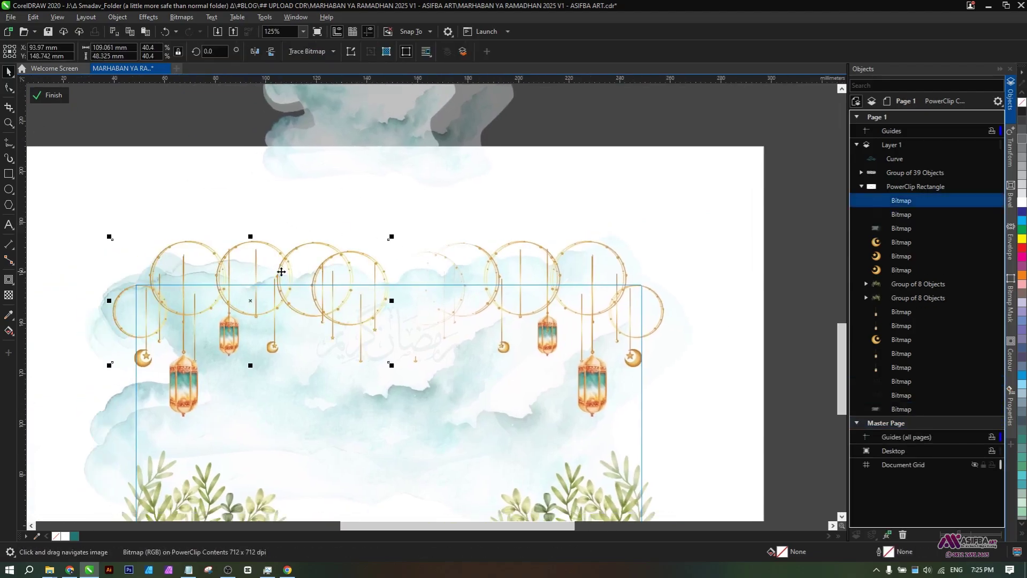
click(334, 191)
click(8, 175)
scroll(314, 248, up, 2)
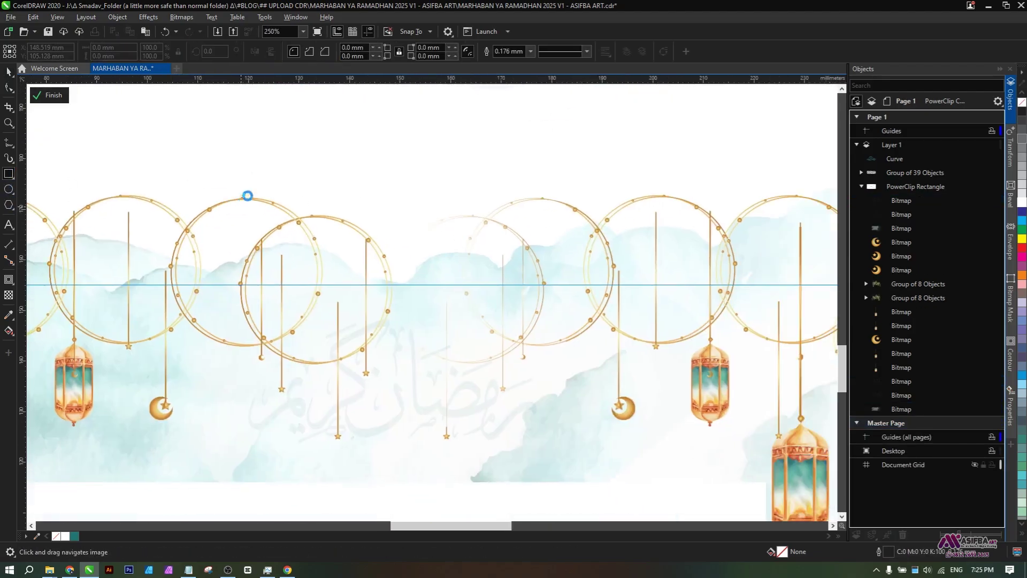
drag(217, 166, 456, 472)
key(space)
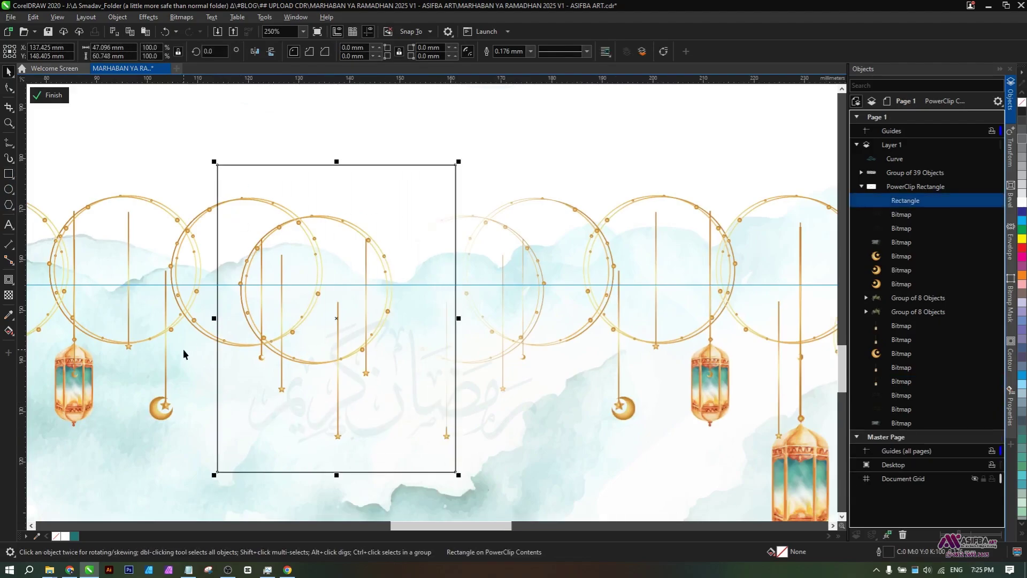
- Trim the top copy of the left garland half with the rectangle, then delete the rectangle
shift+click(166, 338)
click(331, 55)
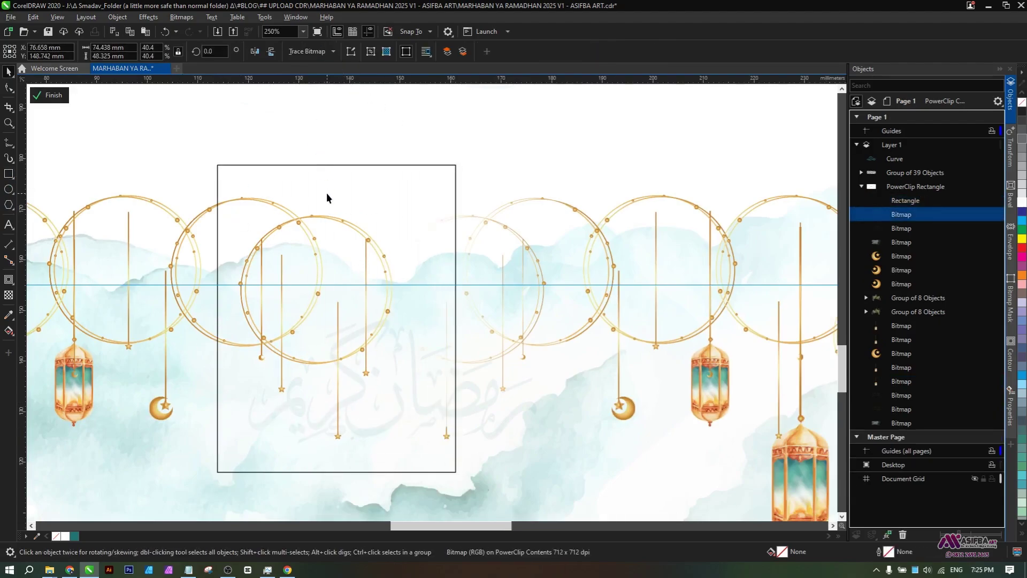
click(327, 193)
key(Delete)
- Apply a horizontal fountain transparency to the lower copy of the left garland half, fading its inner end toward the centre
click(297, 222)
scroll(297, 222, down, 2)
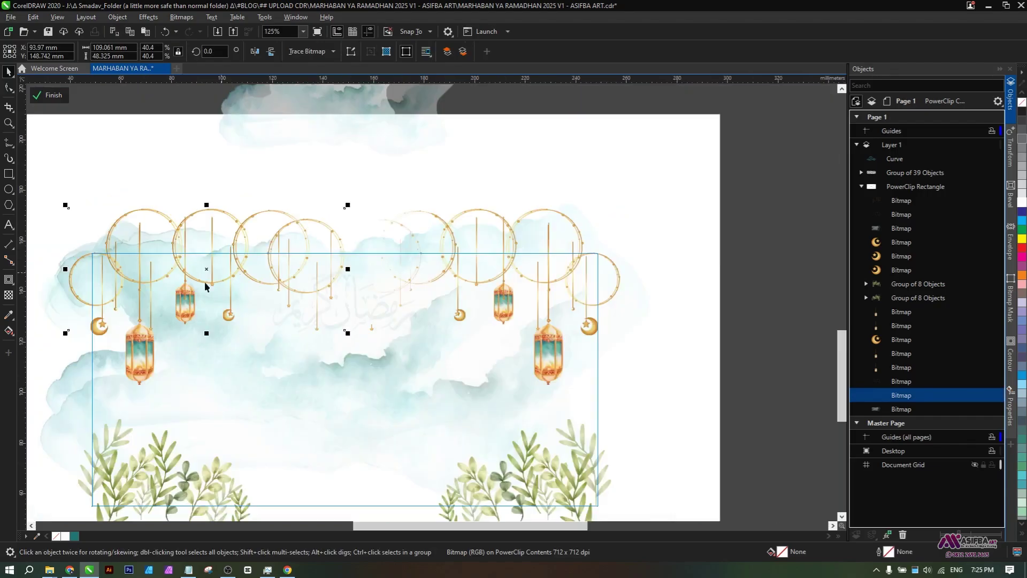
click(9, 295)
scroll(282, 244, up, 2)
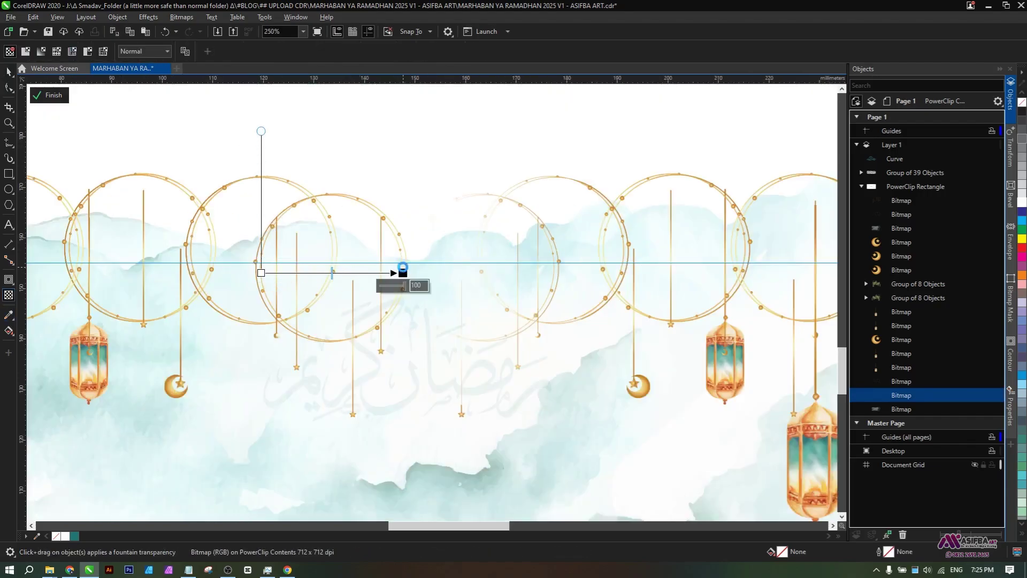
drag(403, 267, 403, 272)
drag(482, 367, 356, 366)
key(space)
- Remove the two leftover corner nodes from the trimmed right garland copy so no strip extends under the faded area
click(508, 371)
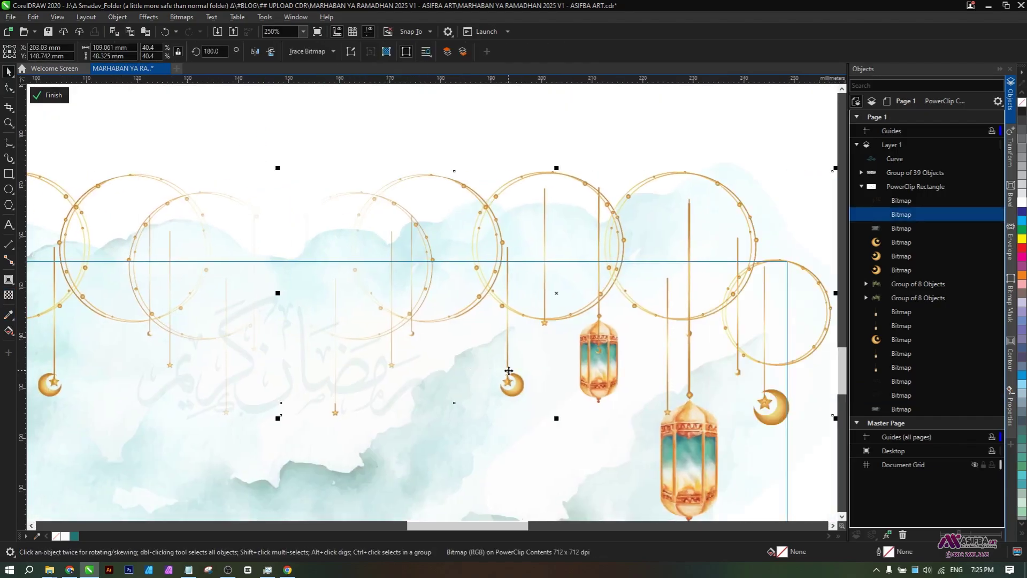
click(282, 410)
key(F10)
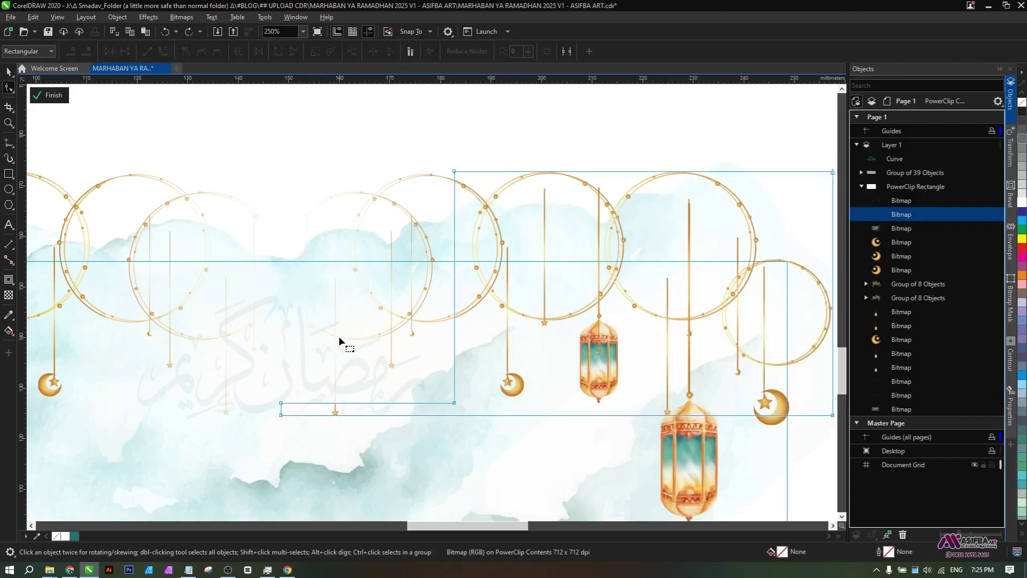
double_click(282, 403)
double_click(281, 415)
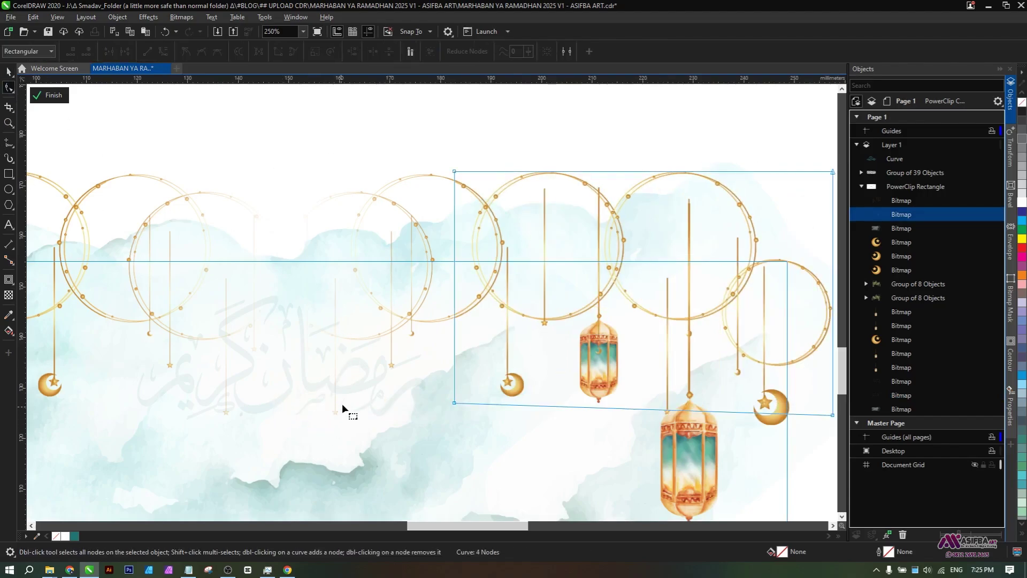
scroll(343, 404, down, 1)
key(space)
- Apply a short horizontal fountain transparency near the inner end of the trimmed upper copy of the left garland
click(203, 327)
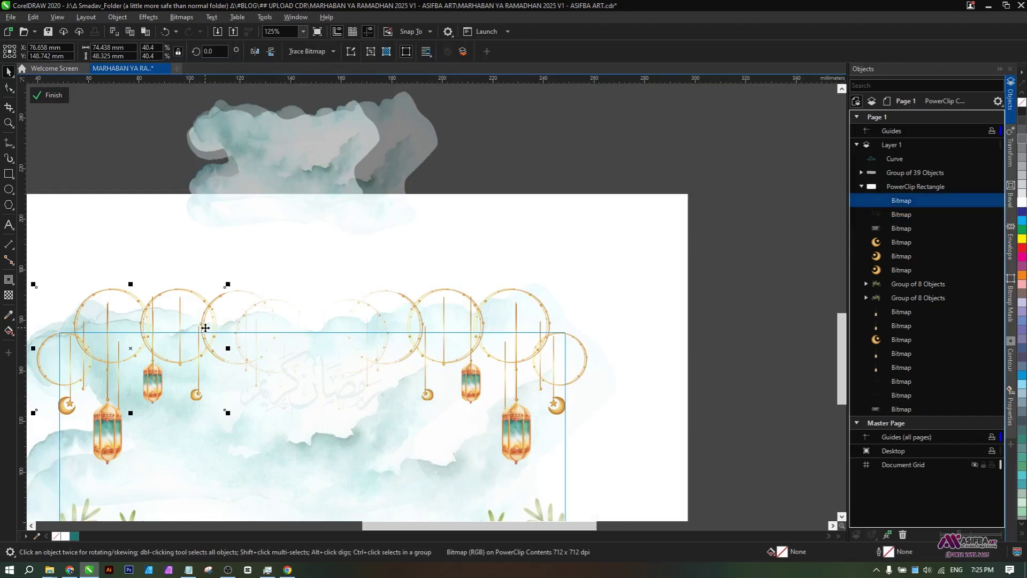
scroll(204, 329, up, 3)
click(9, 295)
scroll(305, 360, down, 3)
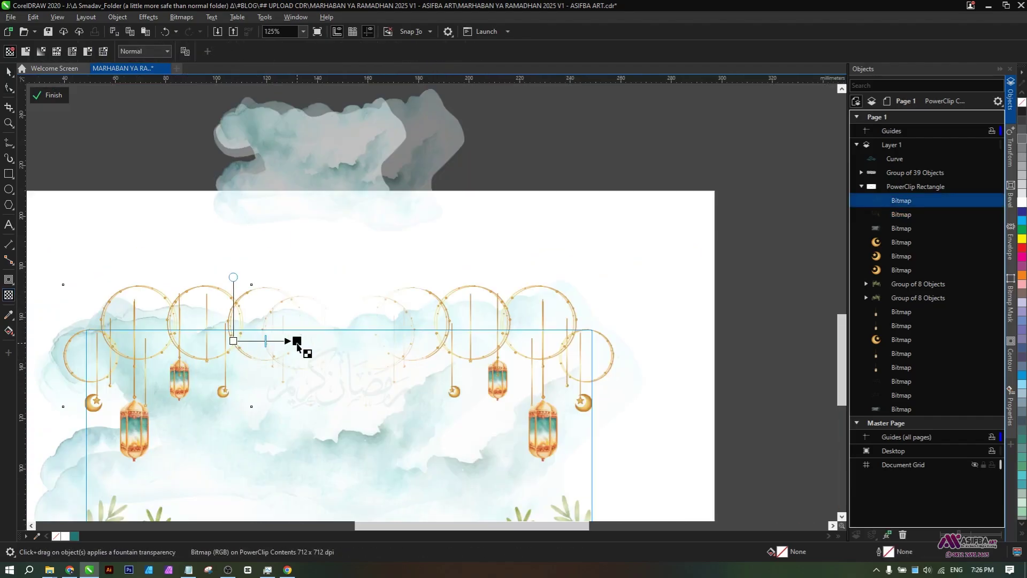
key(space)
key(Escape)
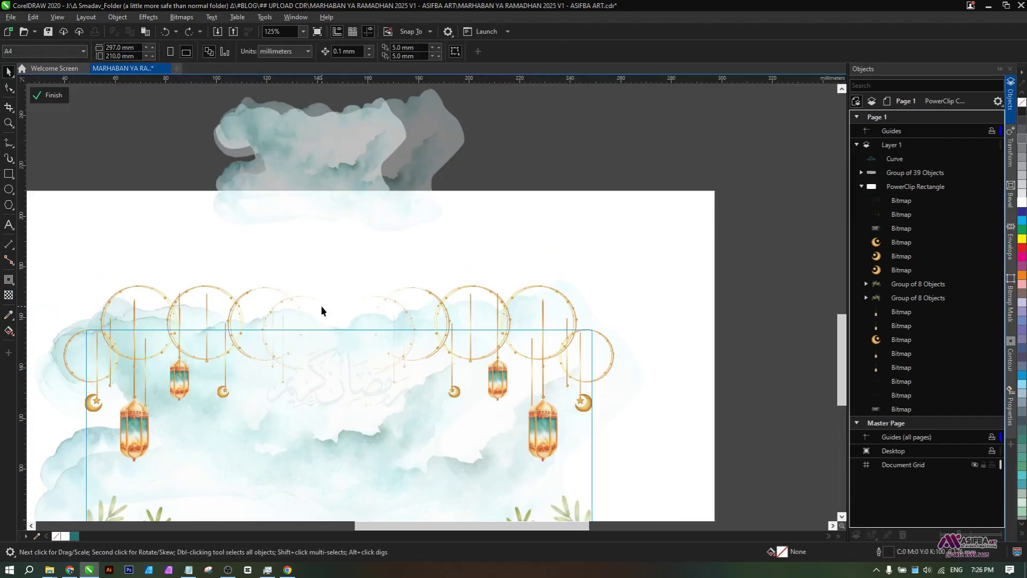
- Adjust the fountain transparencies on the lower copies of both garland halves, then finish editing the PowerClip
click(321, 310)
scroll(321, 310, up, 3)
key(space)
drag(266, 335, 337, 335)
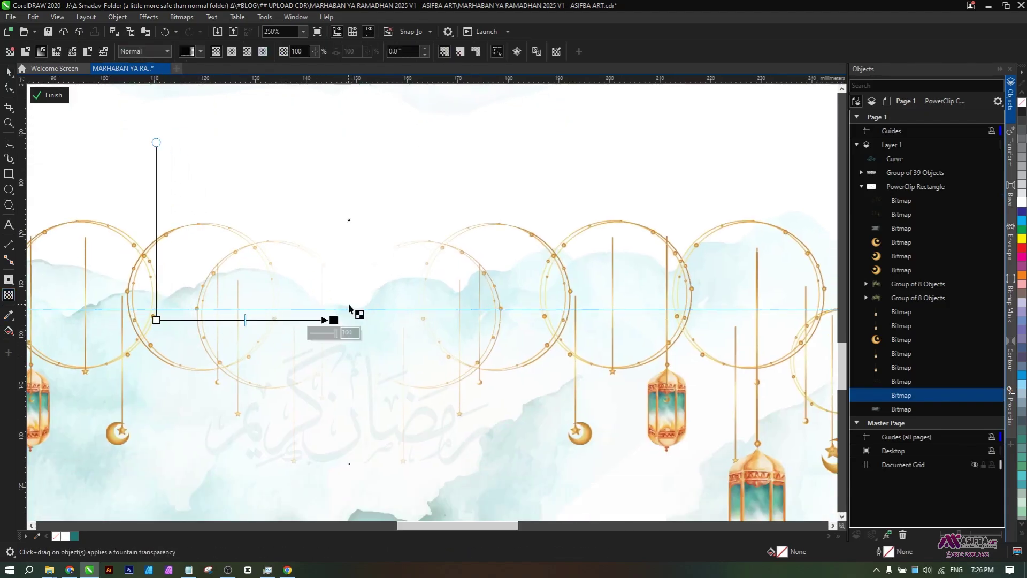
click(437, 347)
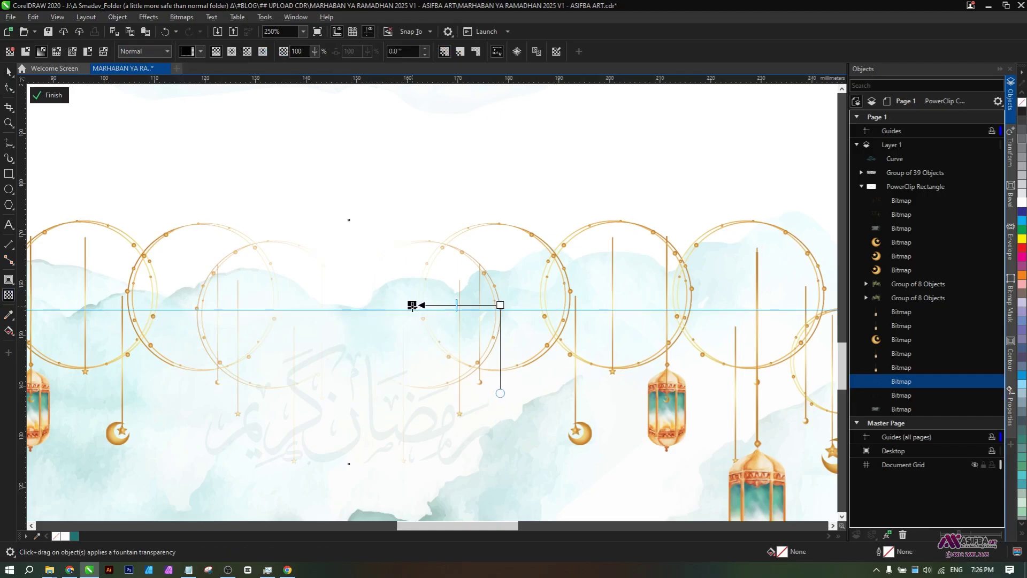
click(315, 217)
click(51, 96)
scroll(305, 296, down, 1)
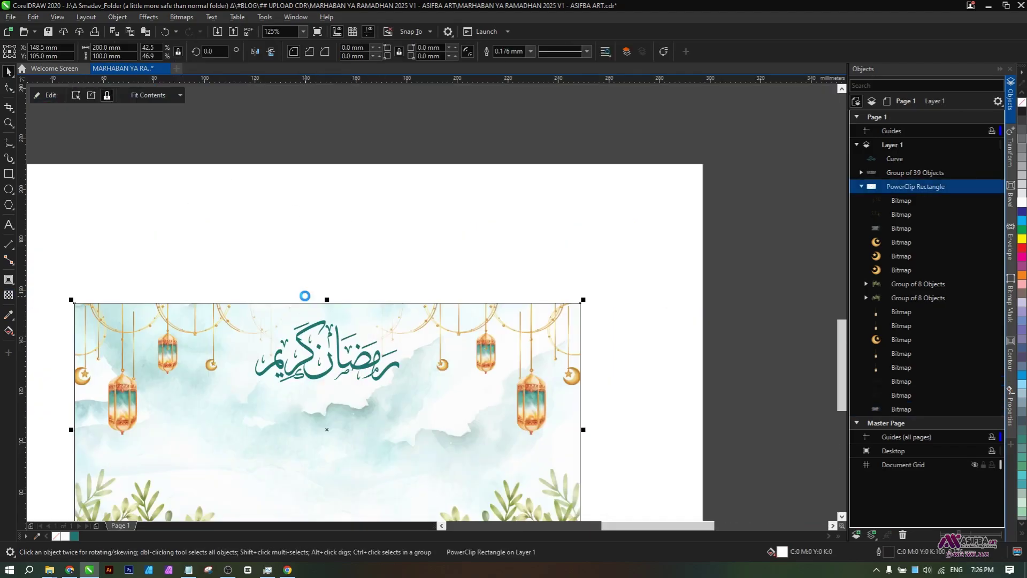
- Reopen the PowerClip, move the small watercolour copy over the faded garland ends in front of everything, and finish editing
double_click(406, 393)
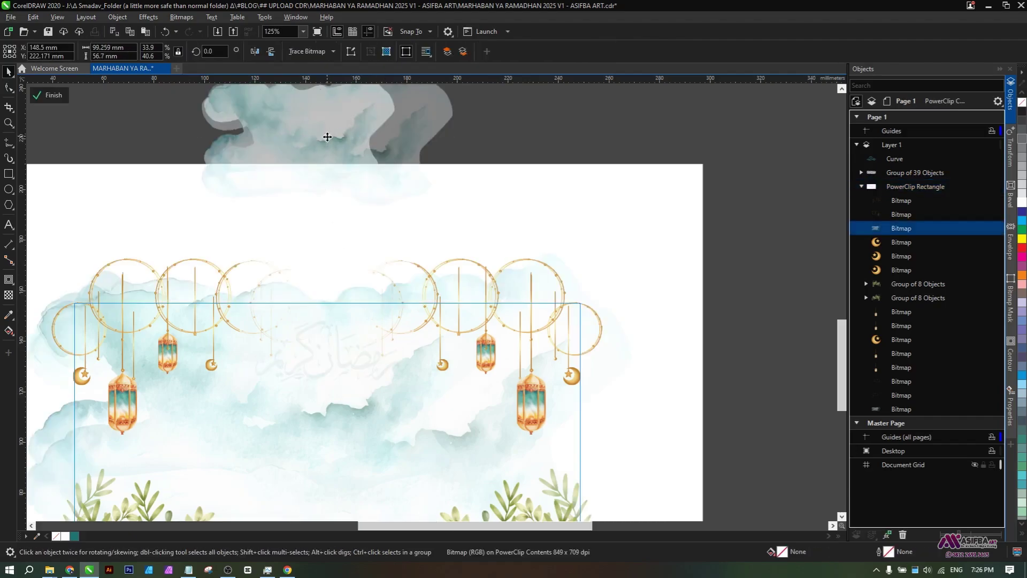
drag(328, 133, 314, 321)
click(326, 283)
scroll(326, 284, up, 2)
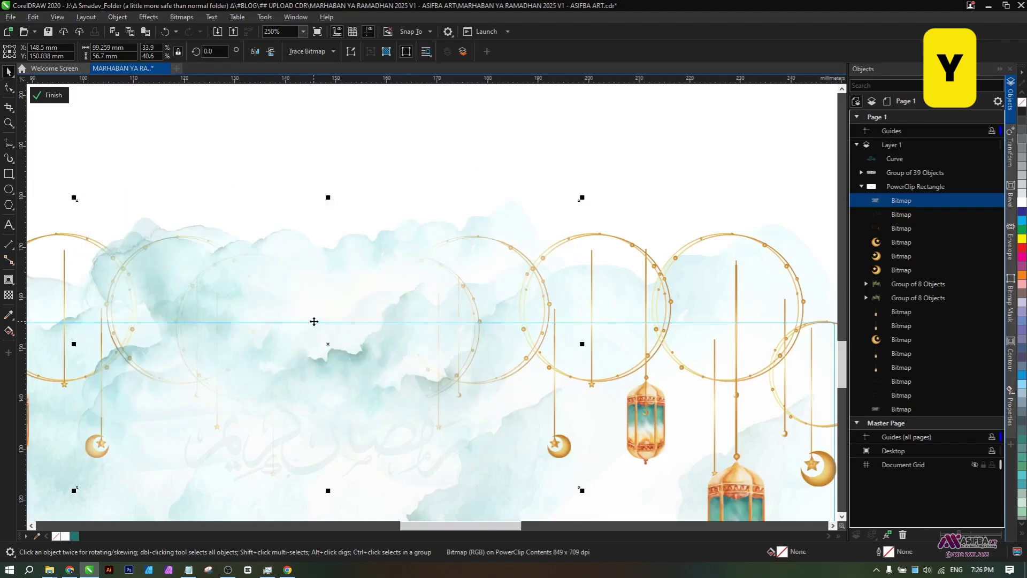
scroll(314, 321, down, 2)
click(49, 94)
click(337, 263)
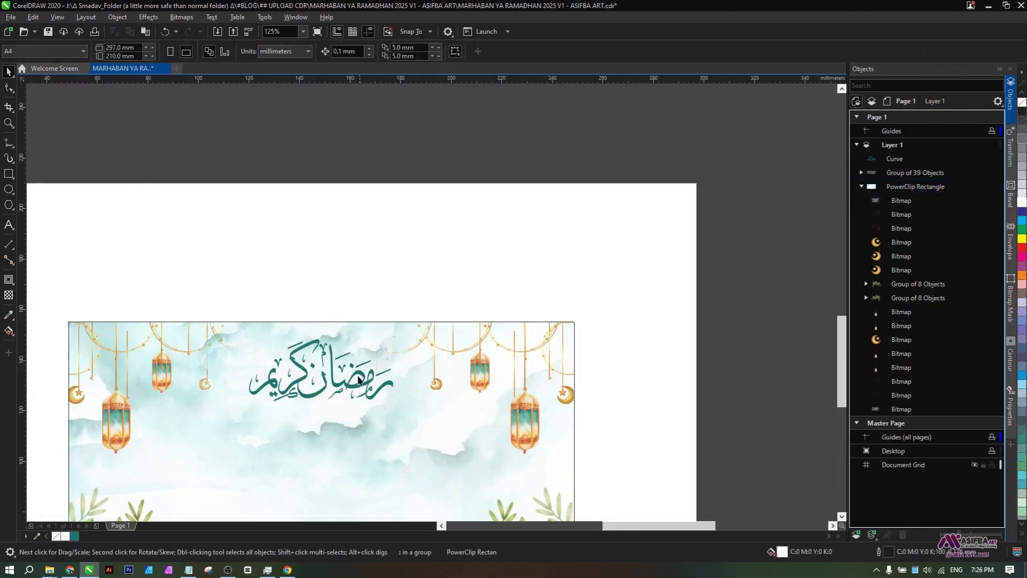
- Move the teal calligraphy slightly up and enlarge it to about 63.5 × 25.7 mm, keeping it centred
scroll(346, 394, up, 1)
drag(330, 374, 330, 355)
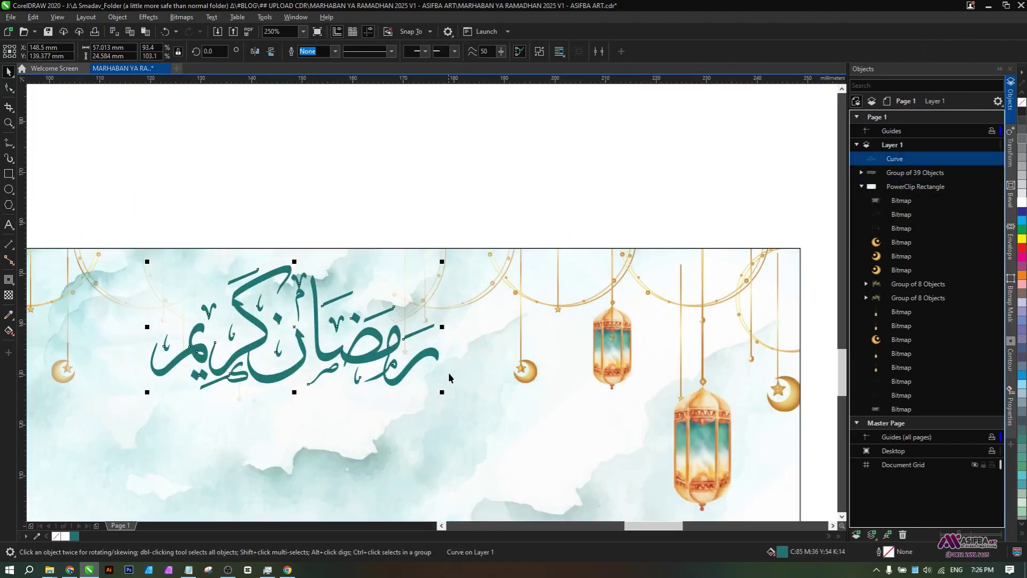
drag(442, 327, 452, 324)
drag(452, 393, 459, 401)
scroll(442, 347, down, 1)
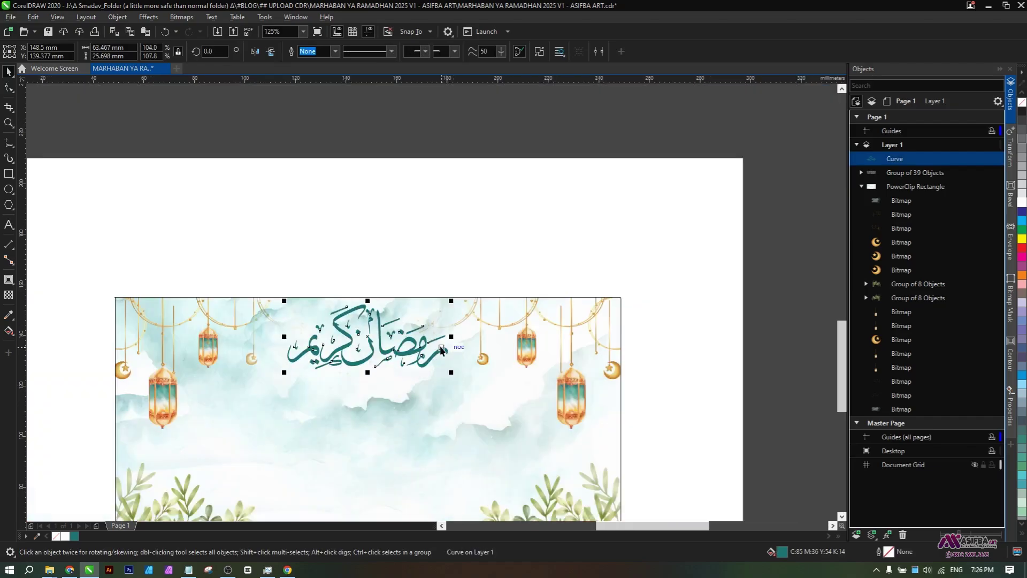
key(Escape)
- Copy the three-line greeting "Selamat Menunaikan Ibadah Puasa Ramadhan 1446 H / 2025 M" from Notepad and paste it as centred artistic text below the calligraphy
drag(732, 460, 720, 371)
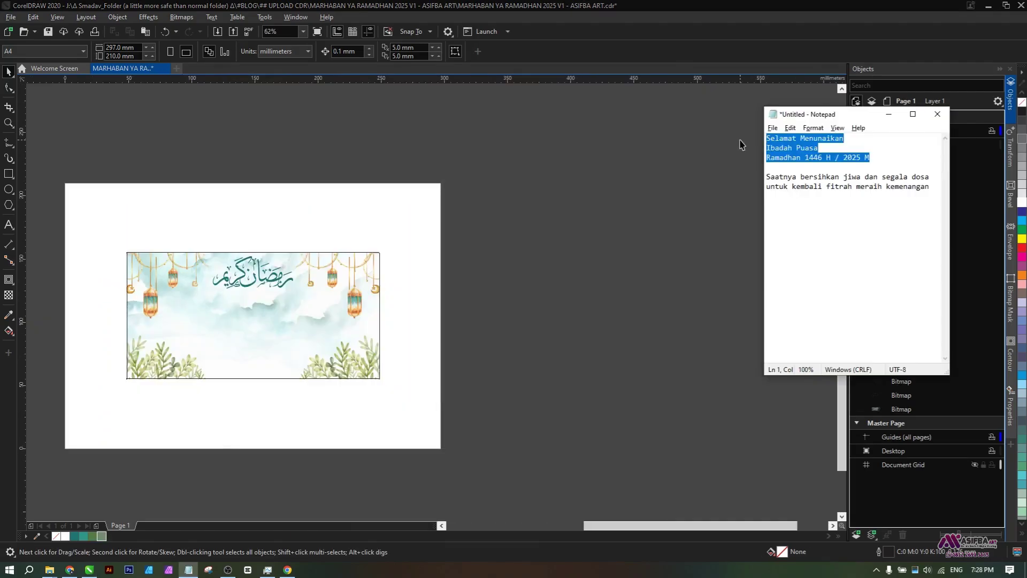
key(ctrl+c)
click(741, 145)
scroll(206, 310, up, 2)
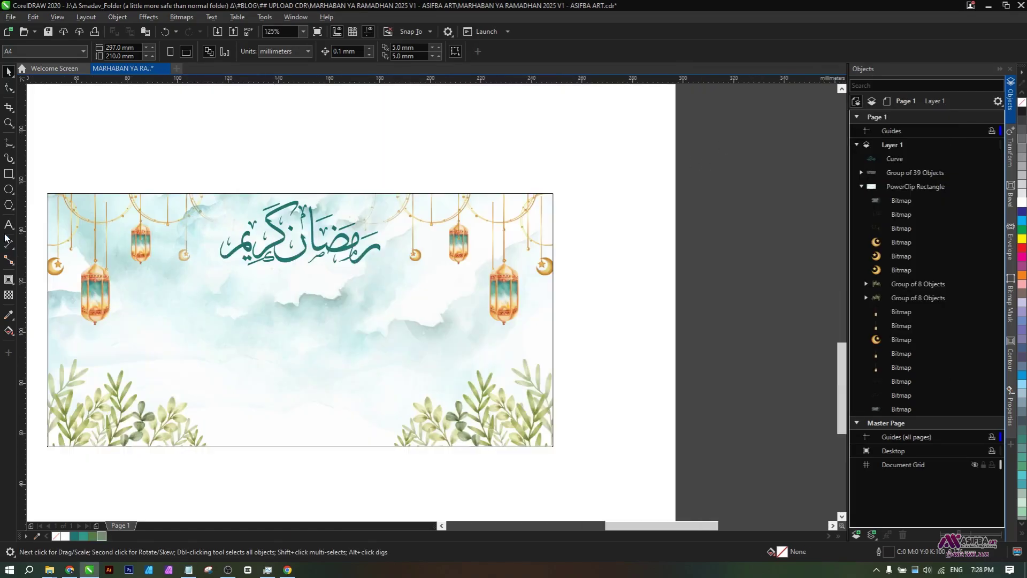
key(F8)
click(164, 306)
key(ctrl+v)
key(ctrl+space)
key(ctrl+e)
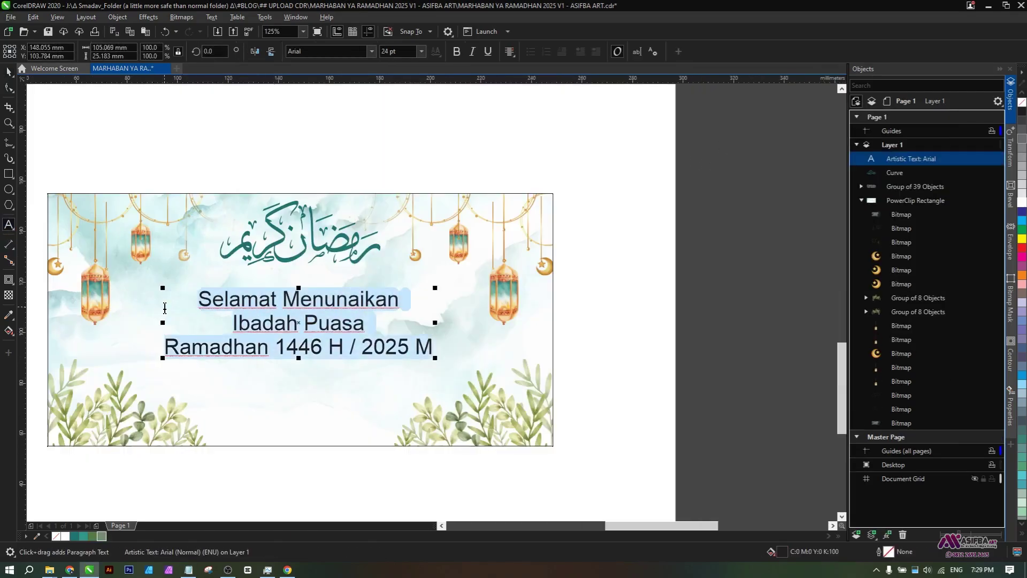
- Break the greeting apart into three separate lines and spread them vertically, raising the first and lowering the other two
key(ctrl+k)
drag(317, 354, 331, 375)
key(ctrl+z)
click(665, 361)
click(590, 351)
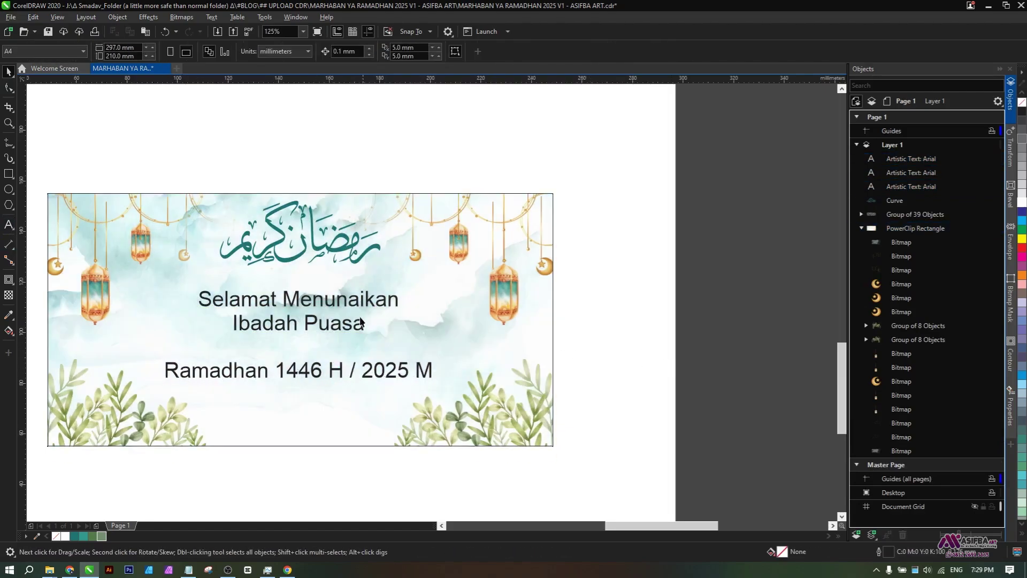
drag(336, 303, 321, 336)
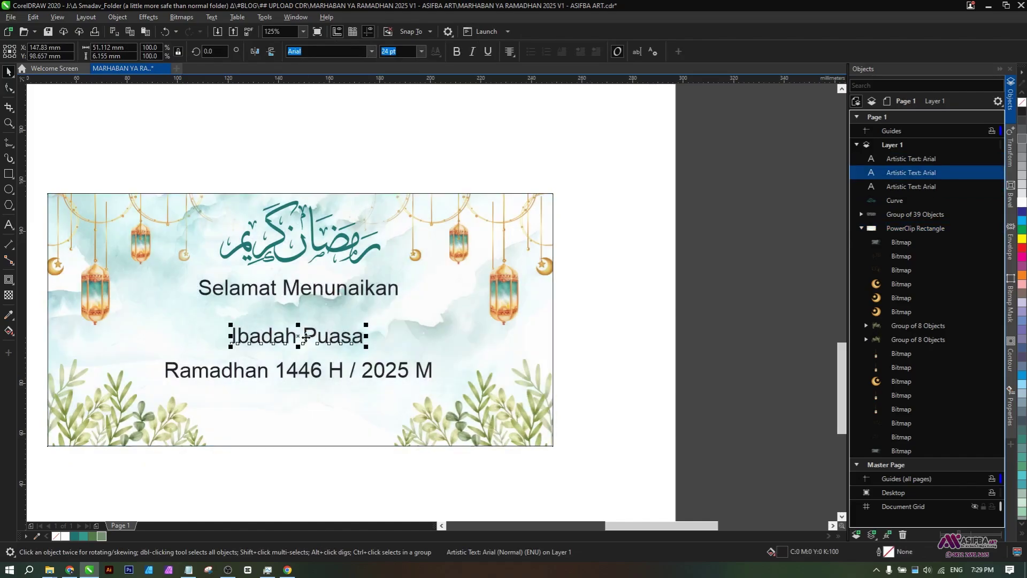
- Switch to Notepad, copy the two-line sentence starting "Saatnya bersihkan jiwa dan segala dosa", and return to CorelDRAW
key(alt+Tab)
drag(930, 187, 766, 177)
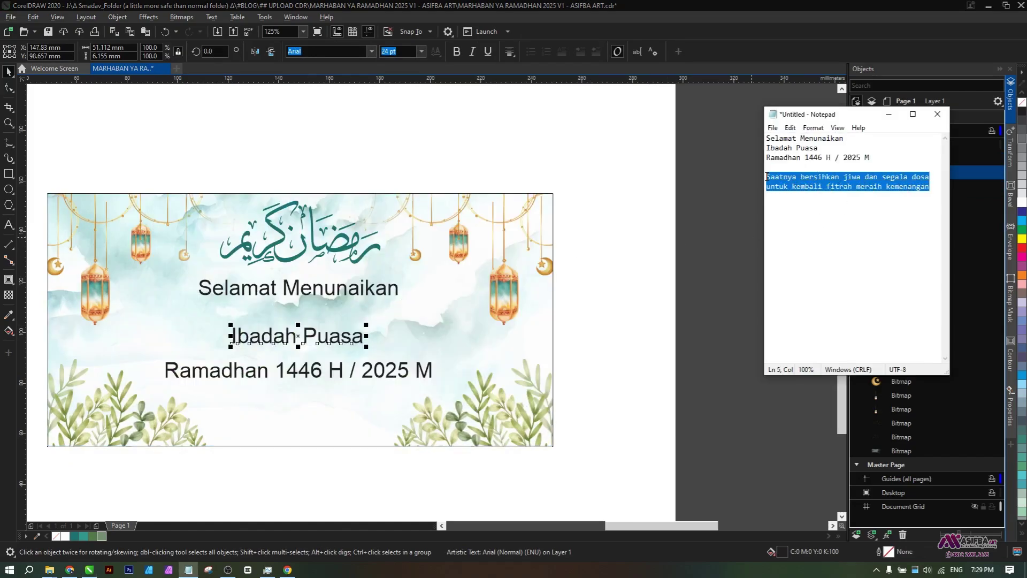
key(alt+Tab)
click(632, 341)
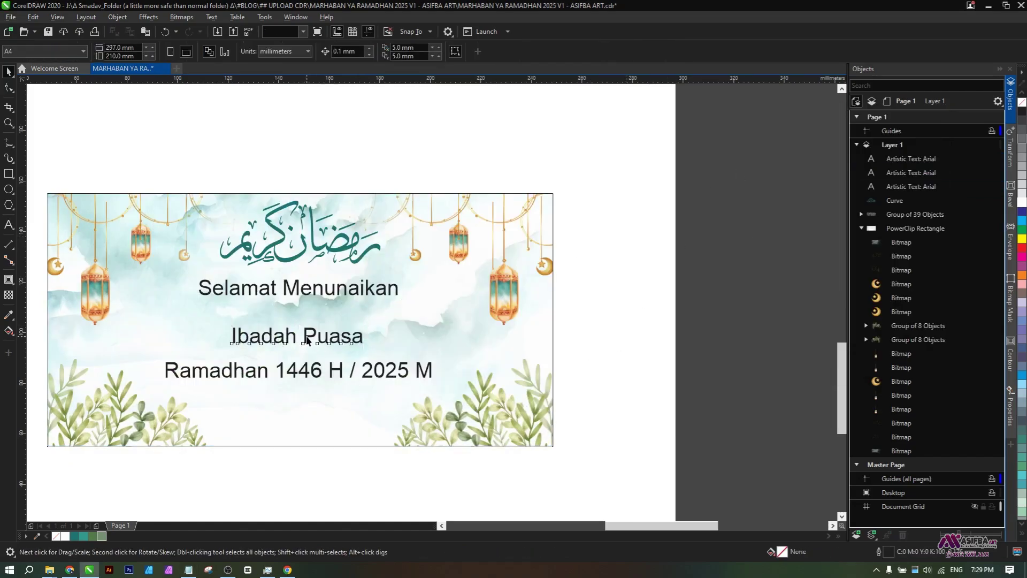
- Duplicate the "Ibadah Puasa" line below the Ramadhan line and replace its text with the copied sentence, enclosed in quotation marks
drag(306, 337, 289, 411)
right_click(289, 412)
double_click(290, 412)
key(ctrl+a)
key(ctrl+v)
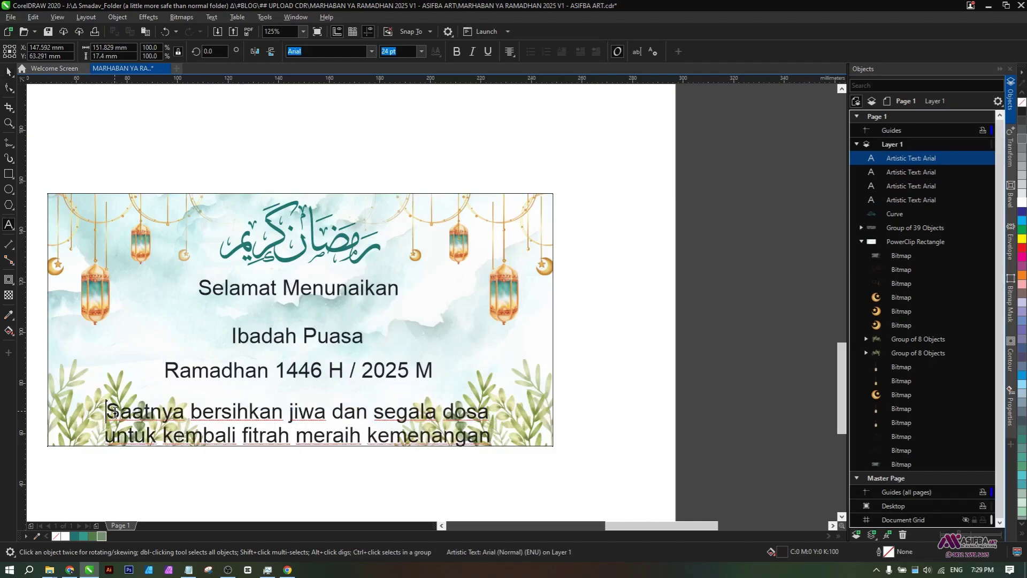
text("")
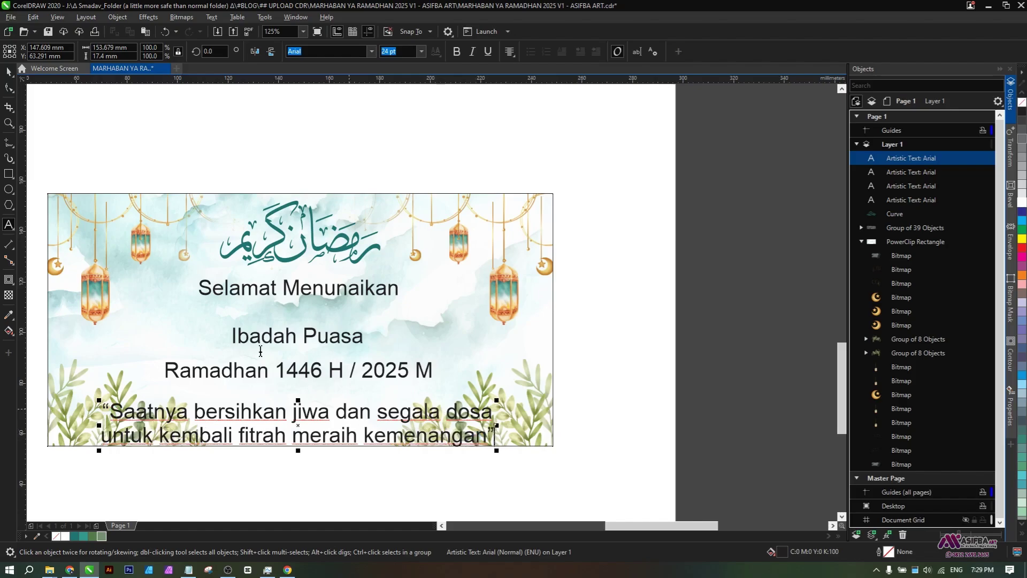
click(603, 312)
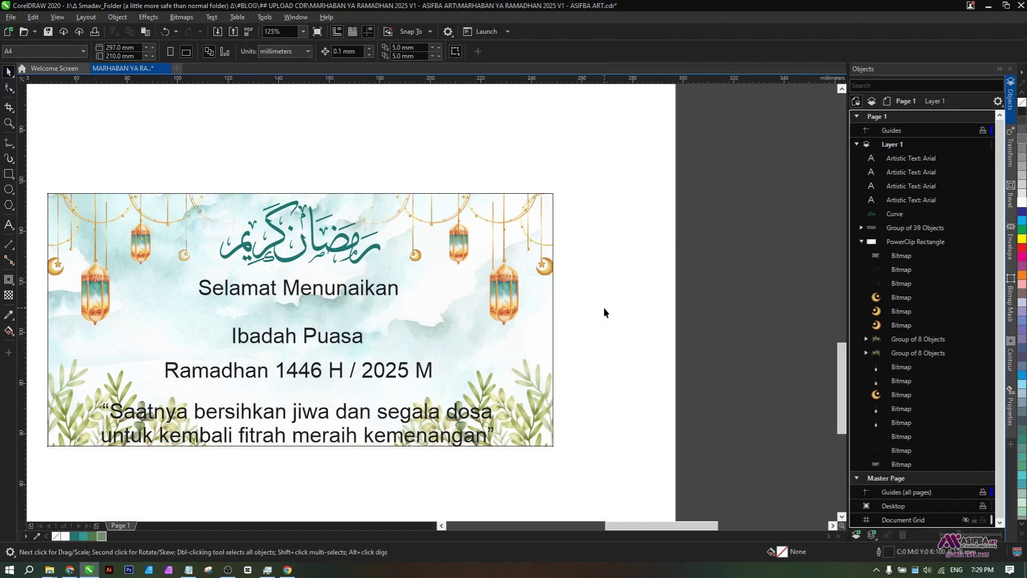
- Browse the font list for the "Selamat Menunaikan" line and set it to Backstranger
click(362, 294)
scroll(555, 320, down, 1)
drag(577, 340, 418, 317)
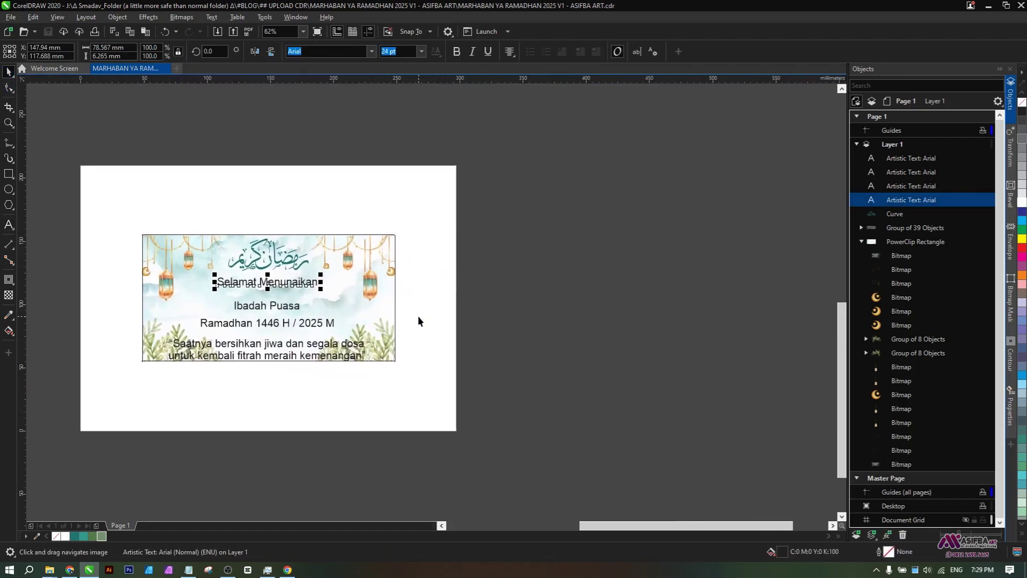
key(z)
drag(623, 398, 622, 398)
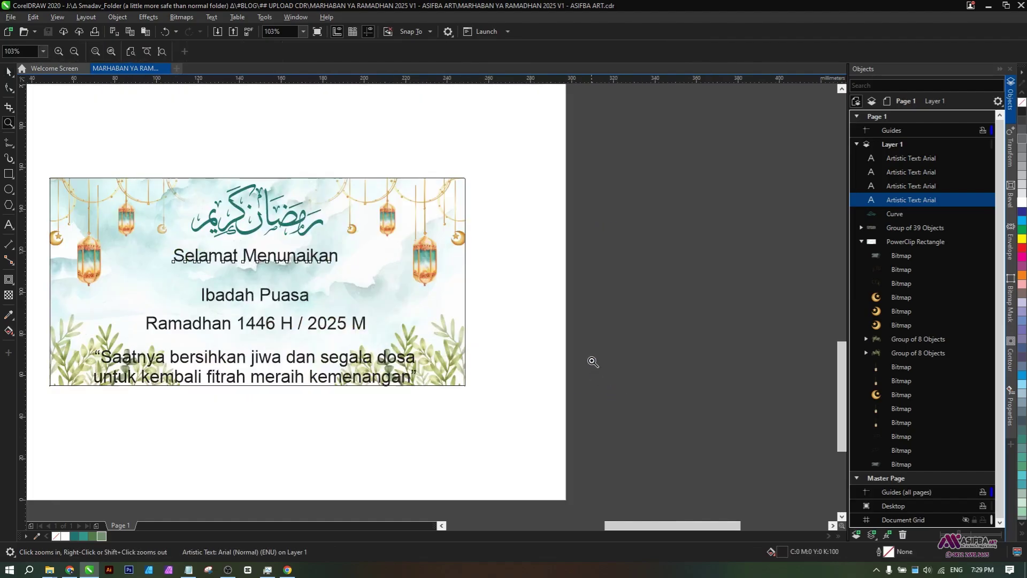
key(space)
click(372, 51)
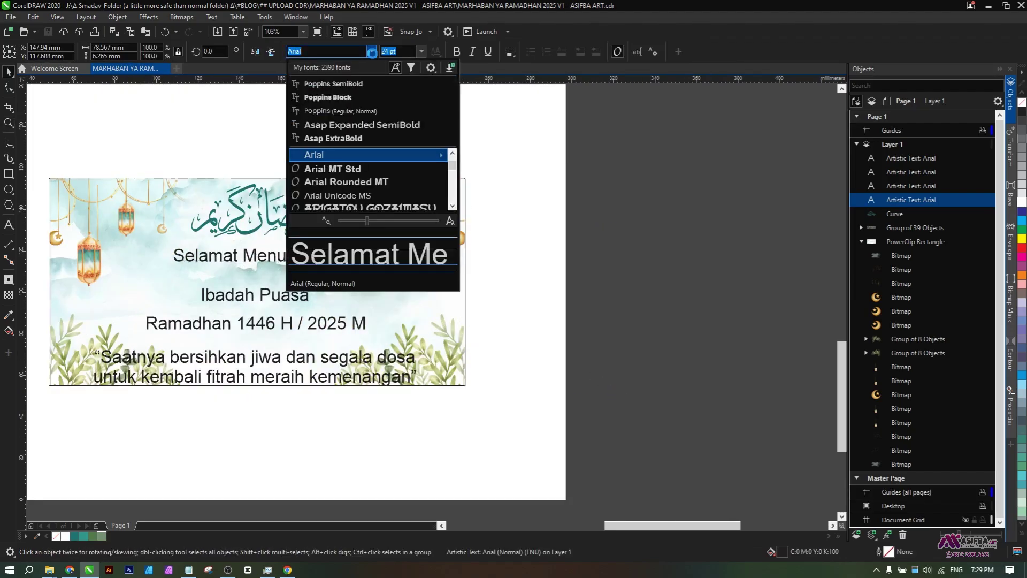
scroll(452, 211, down, 1)
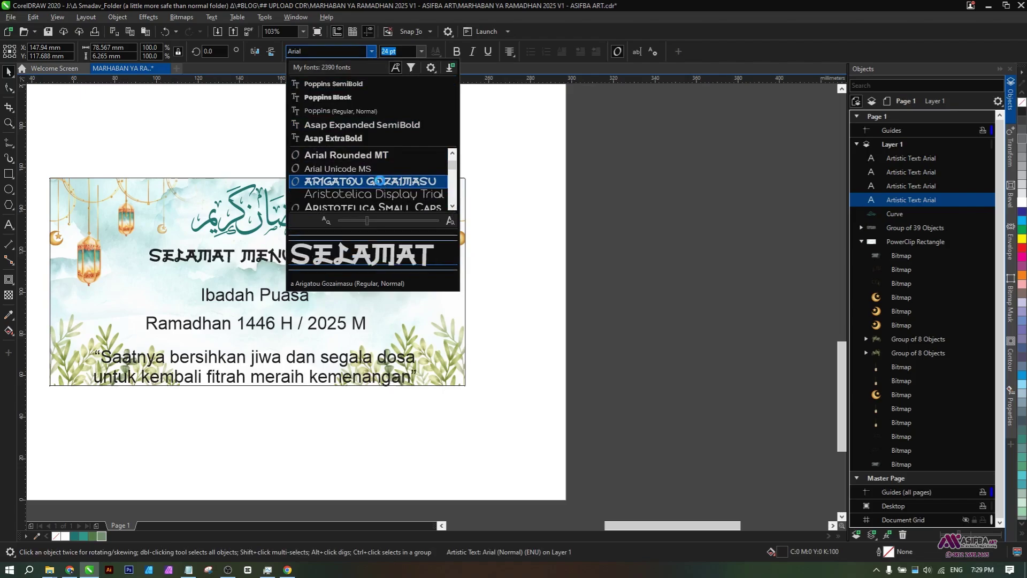
scroll(381, 183, down, 1)
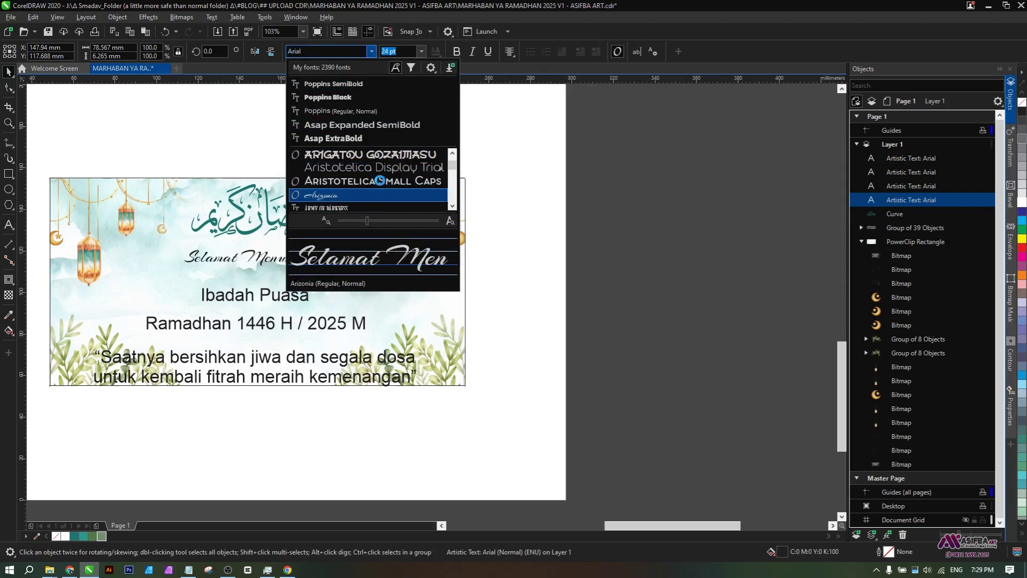
scroll(380, 181, down, 4)
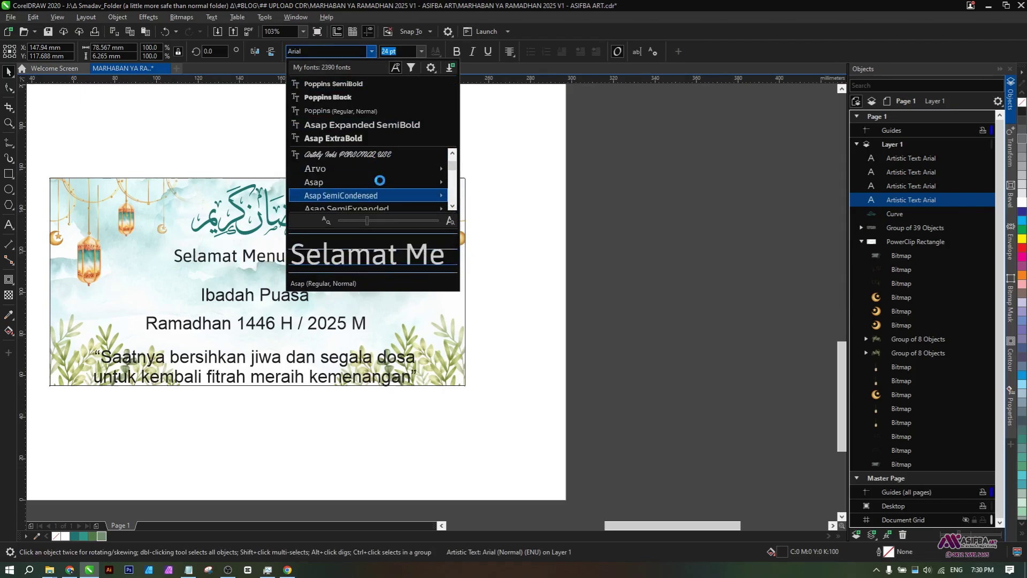
scroll(380, 181, down, 8)
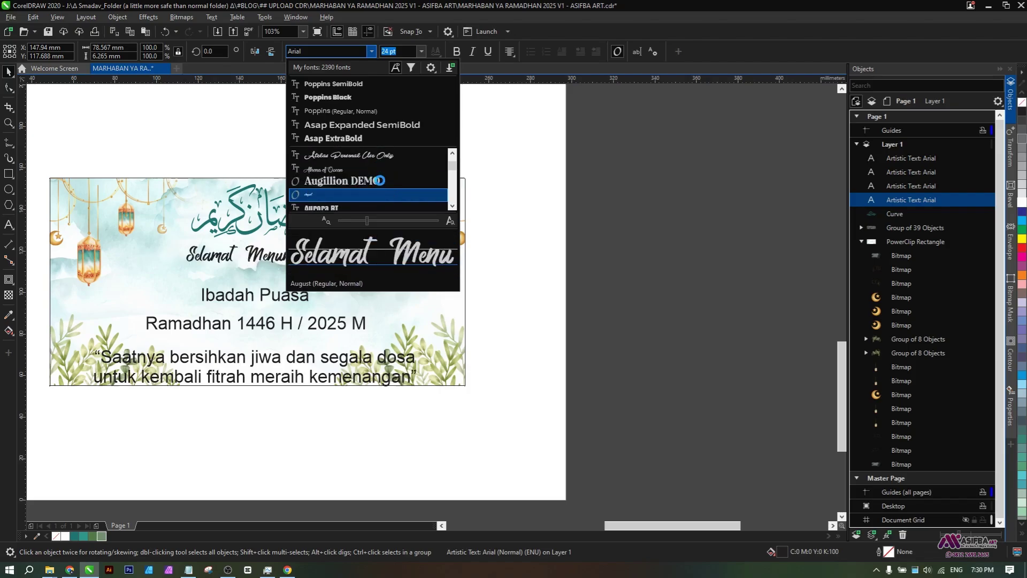
scroll(380, 180, down, 2)
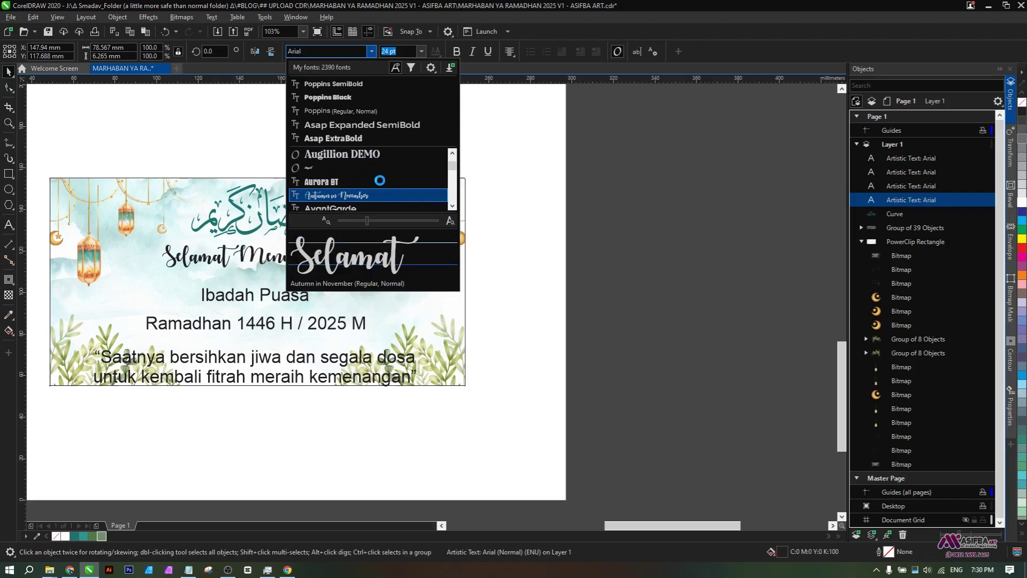
scroll(380, 181, down, 7)
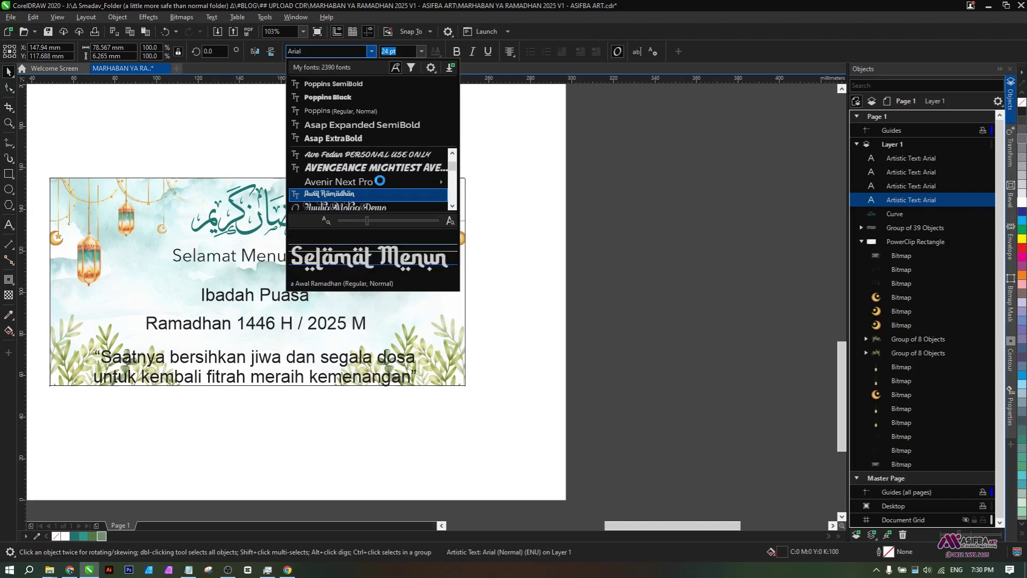
scroll(380, 180, down, 1)
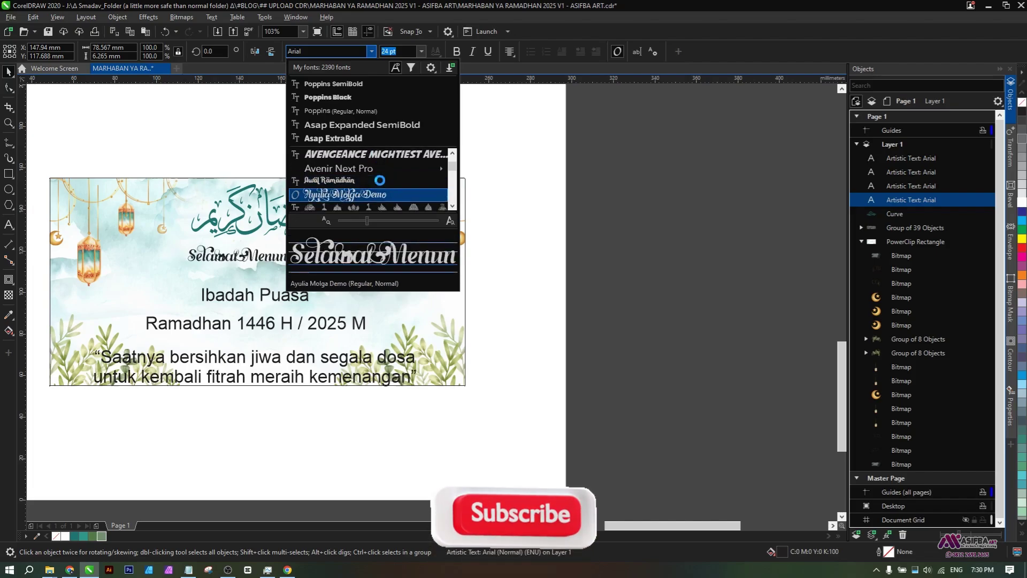
scroll(379, 180, down, 4)
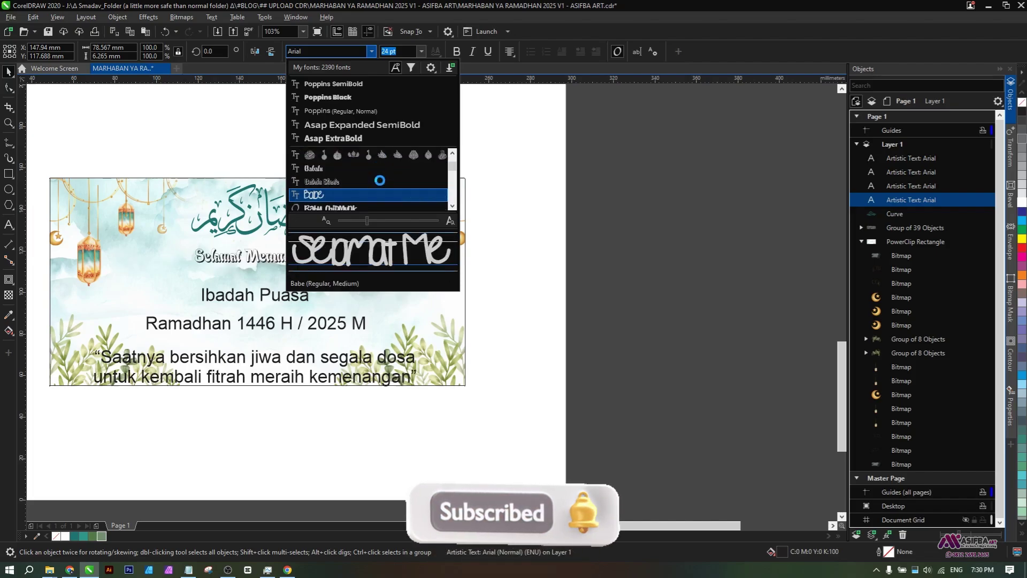
scroll(380, 181, down, 4)
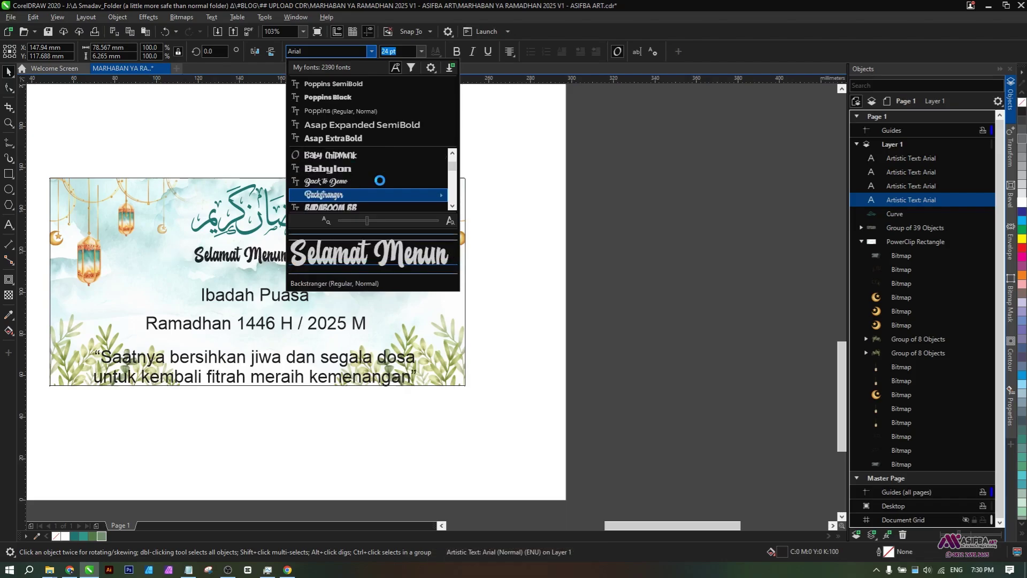
key(Return)
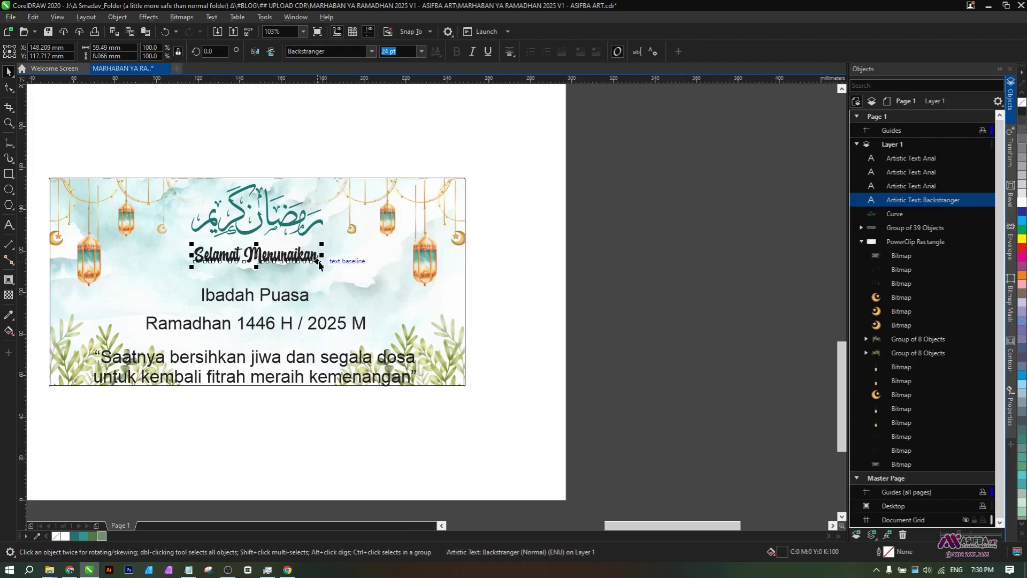
- Place a copy of "Selamat Menunaikan" above the banner, enlarge it to about 71 mm wide, and shift both lines left
drag(297, 251, 337, 146)
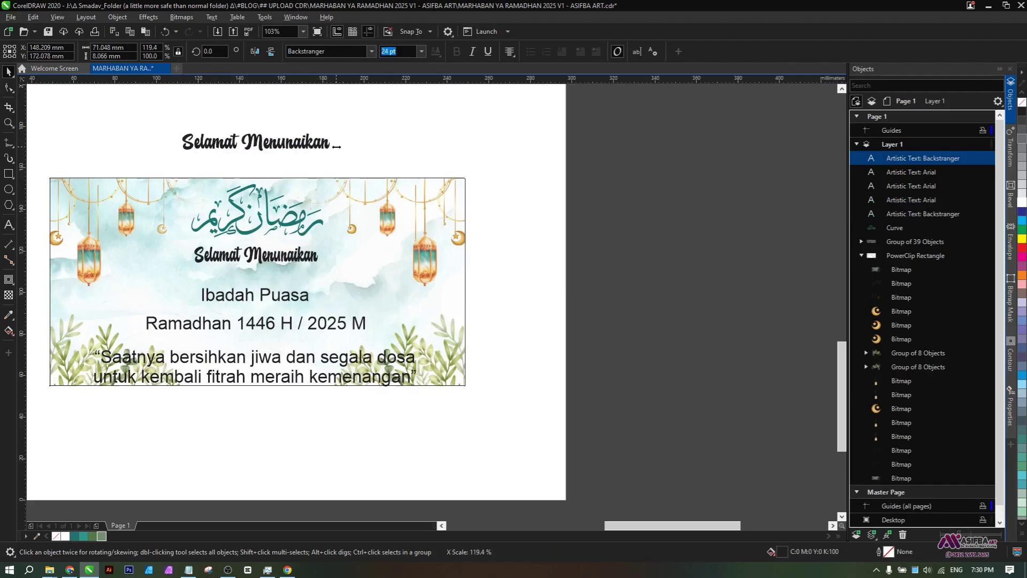
shift+click(289, 260)
drag(290, 260, 226, 260)
click(312, 149)
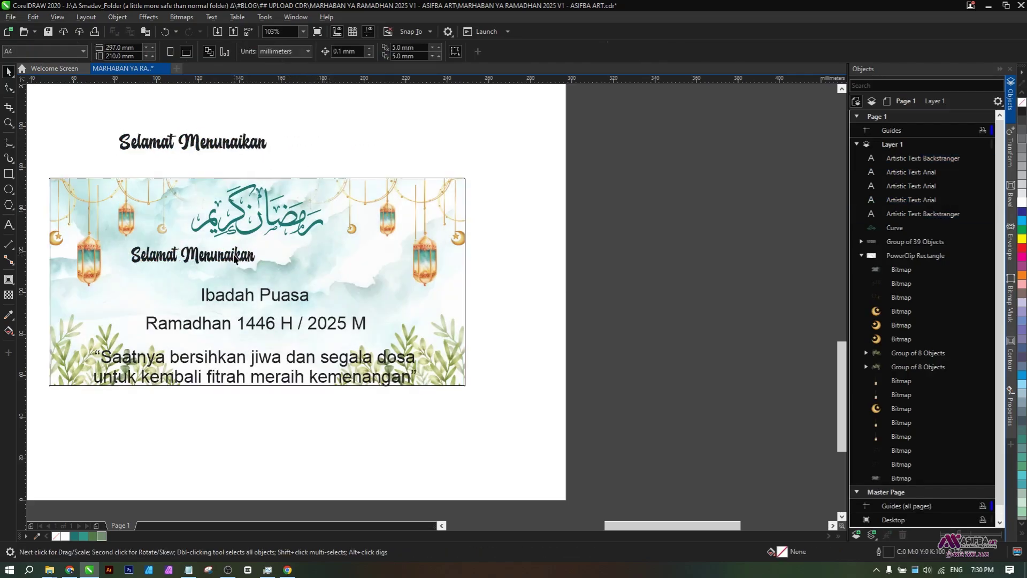
- Browse more fonts for the "Selamat Menunaikan" line inside the banner and set it to Banana Yeti
click(231, 256)
click(371, 51)
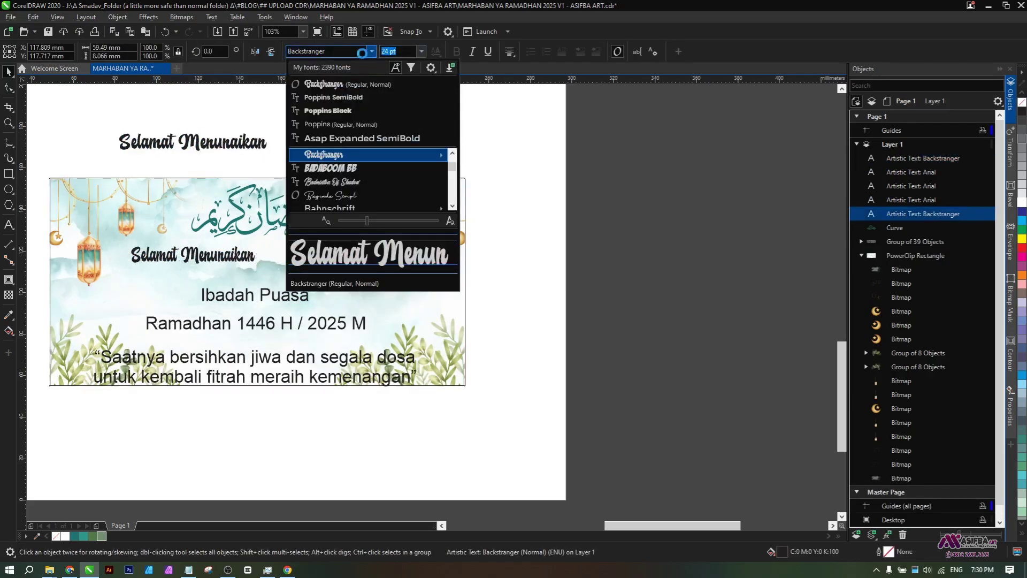
key(Down)
key(Down)
key(Down)
key(Down)
key(Down)
key(Down)
key(Down)
key(Down)
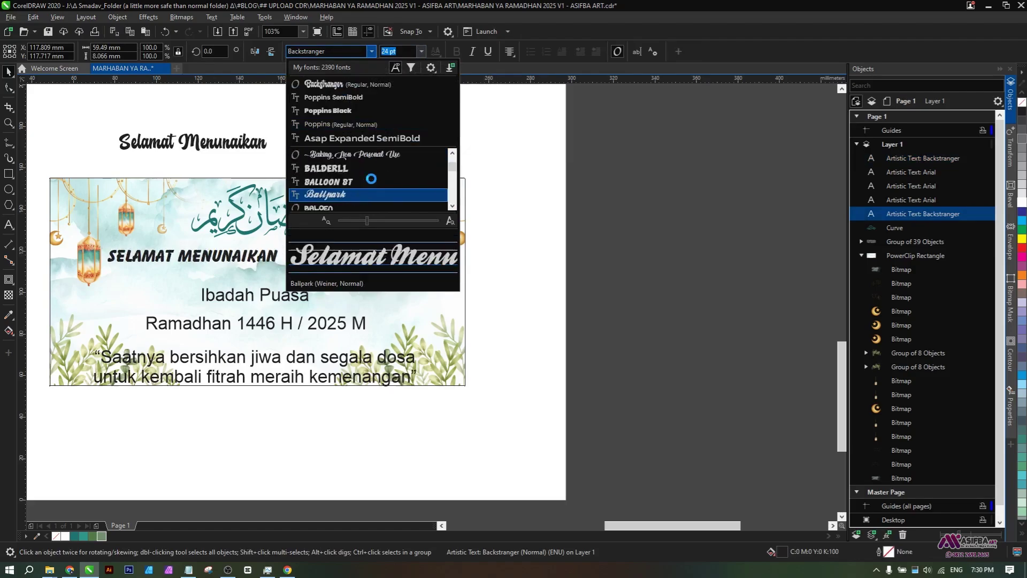
key(Down)
key(Down)
key(Down)
key(Down)
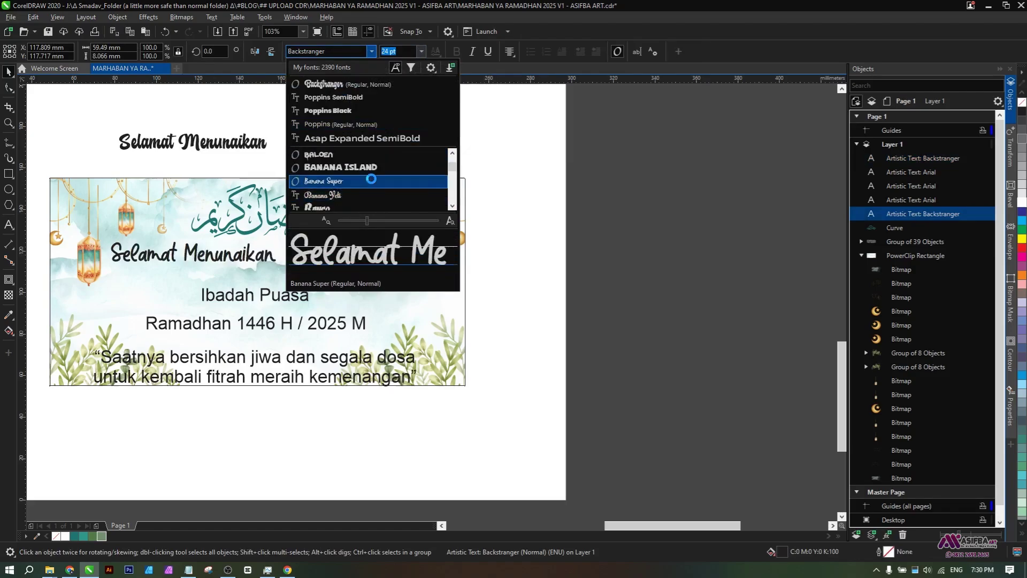
key(Down)
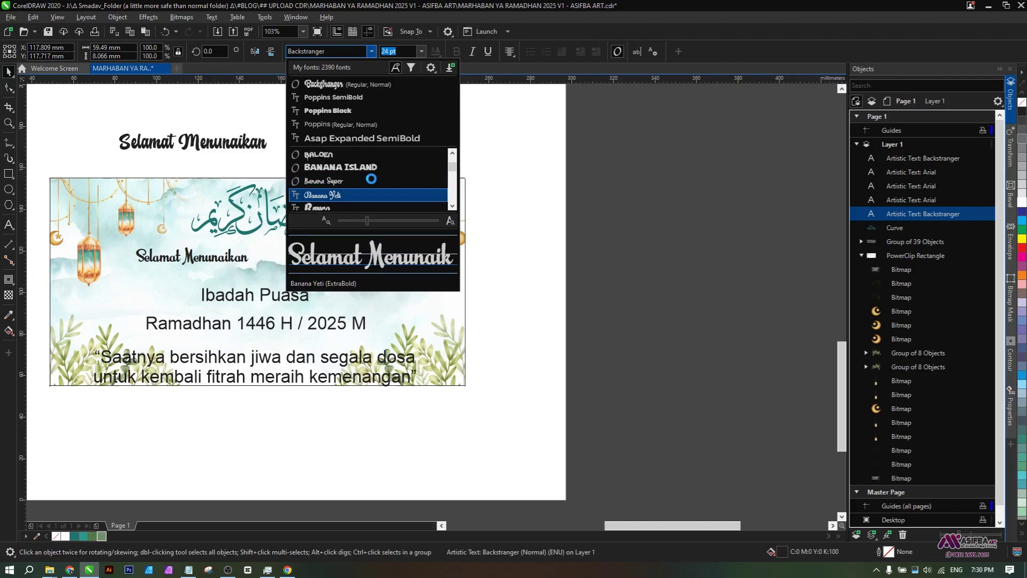
key(Escape)
- Place a Banana Yeti copy, enlarged to about 71 mm wide, above the banner and nudge the Backstranger sample up
drag(219, 235, 274, 182)
right_click(219, 164)
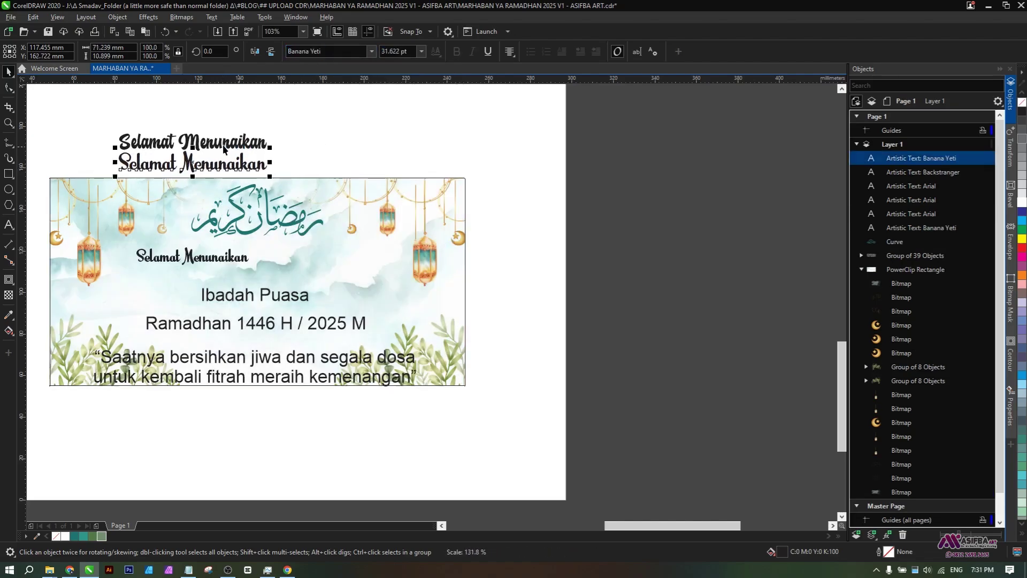
drag(227, 149, 227, 145)
- Try the Beach Society font on the "Selamat Menunaikan" line inside the banner
click(238, 261)
click(371, 51)
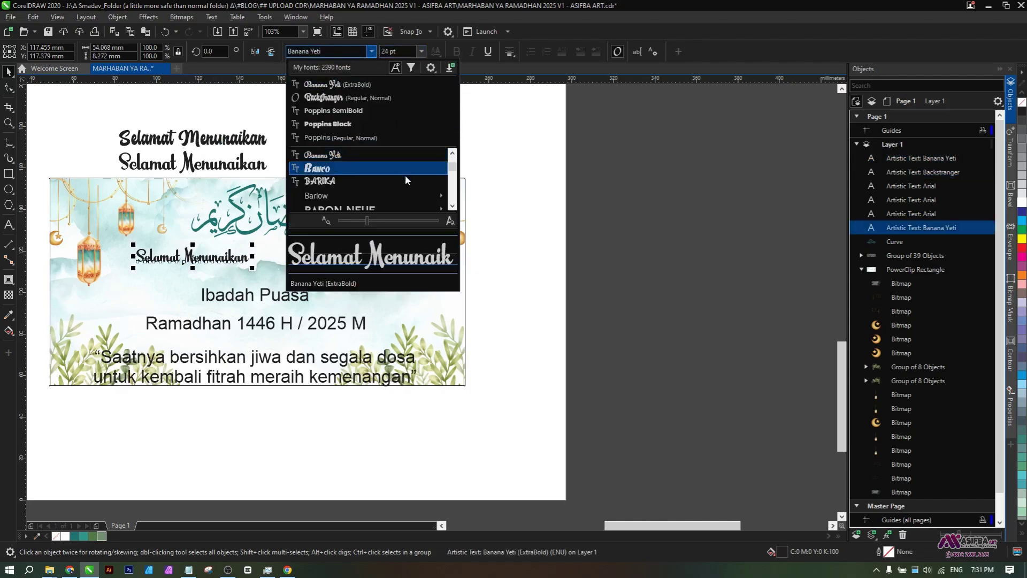
scroll(453, 207, down, 5)
scroll(452, 207, down, 3)
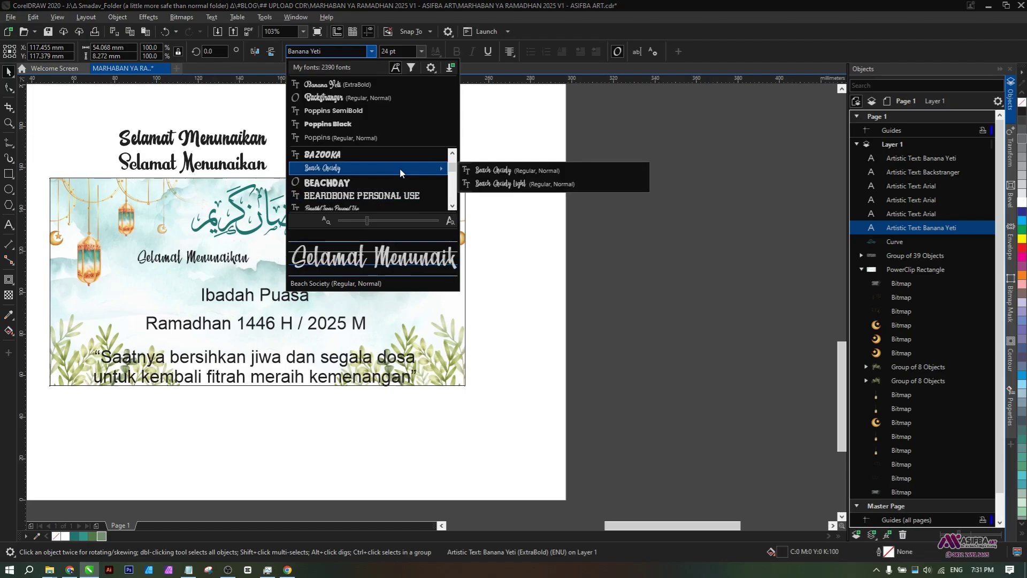
click(399, 168)
- Stretch the Beach Society line horizontally to about 65 mm wide, then undo the stretch
scroll(236, 261, up, 7)
scroll(236, 261, down, 4)
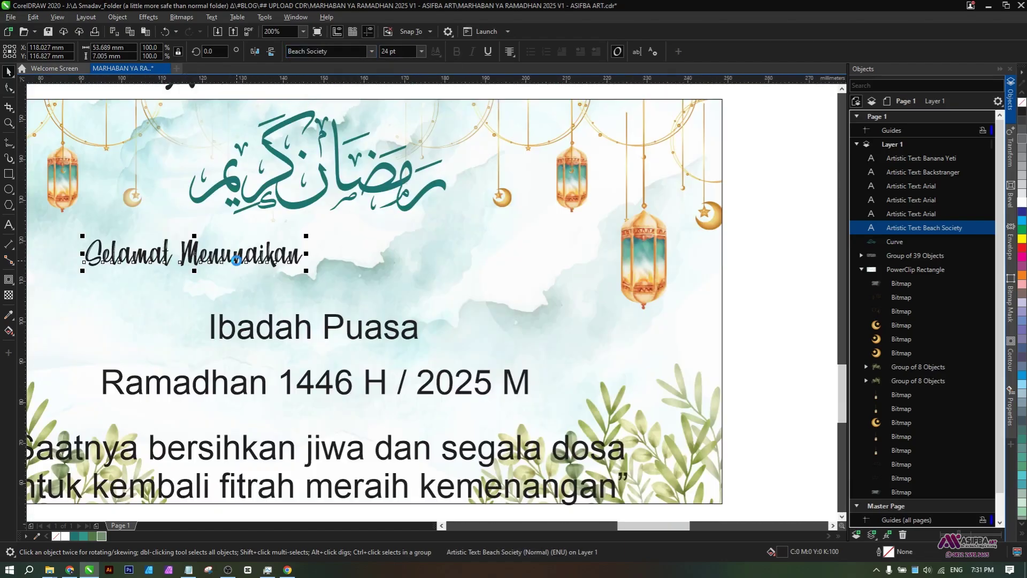
drag(310, 256, 354, 255)
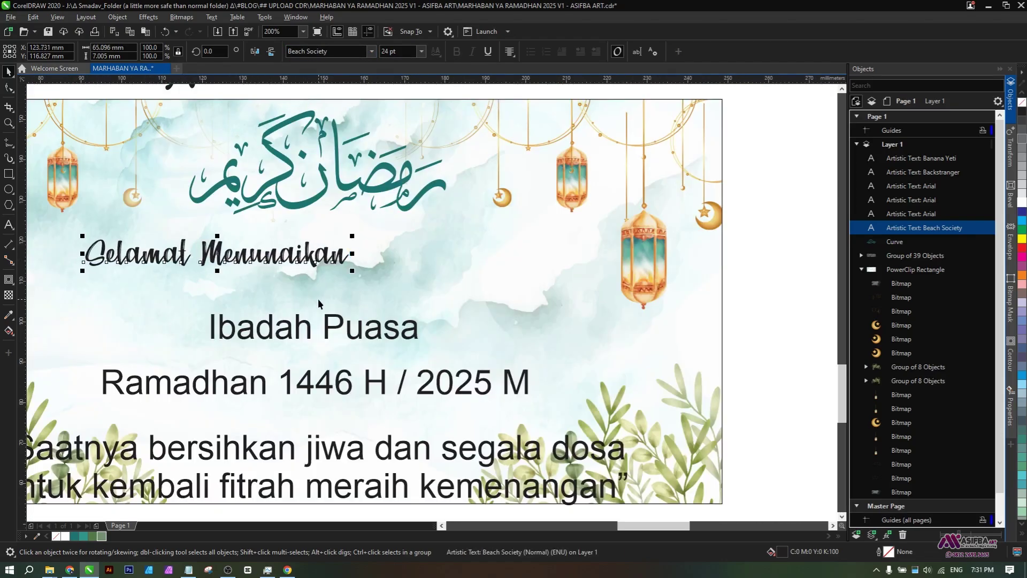
scroll(319, 304, down, 2)
key(ctrl+z)
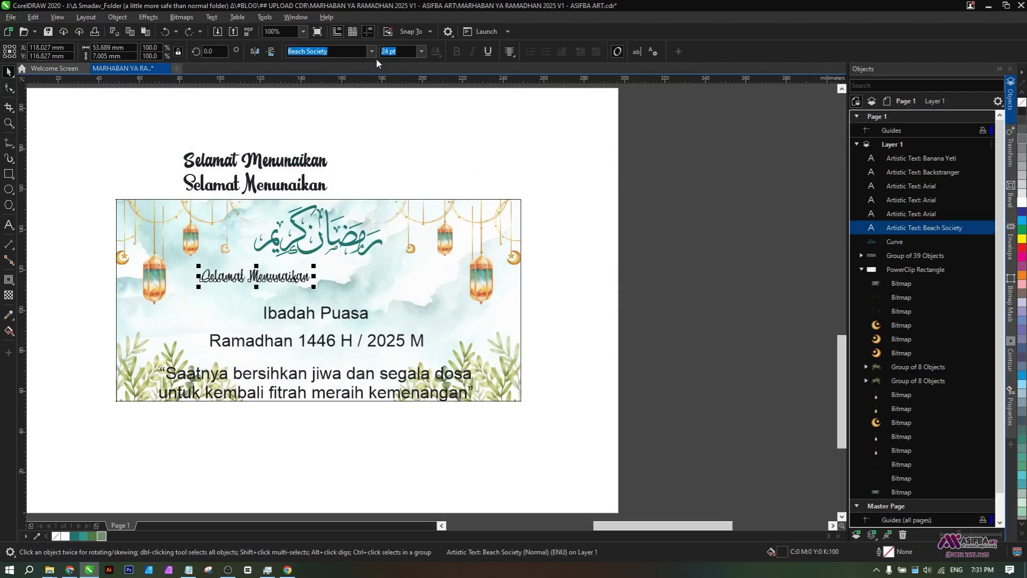
- Set the "Selamat Menunaikan" line inside the banner to the Being Love font
click(371, 52)
click(452, 206)
click(452, 207)
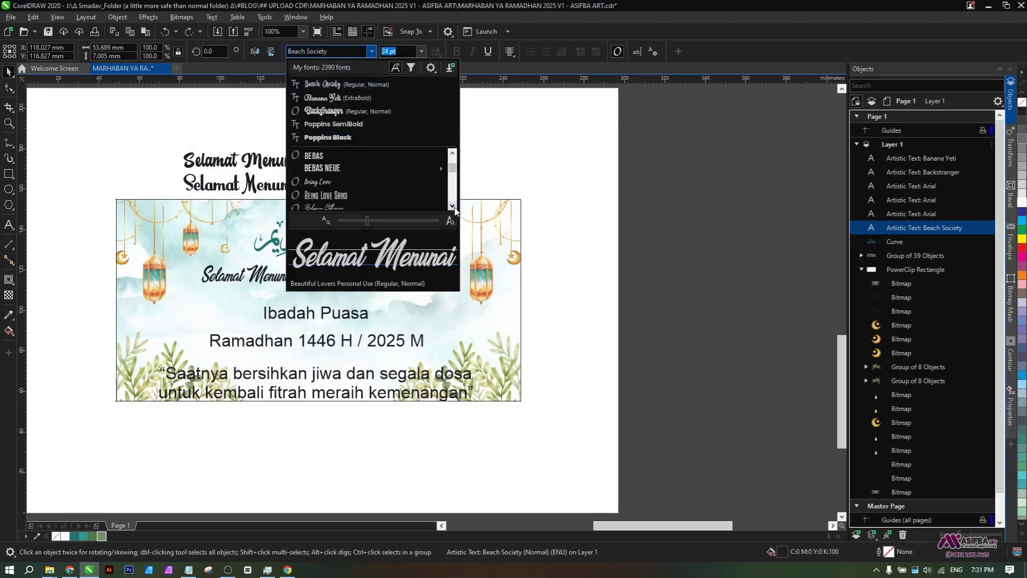
click(396, 187)
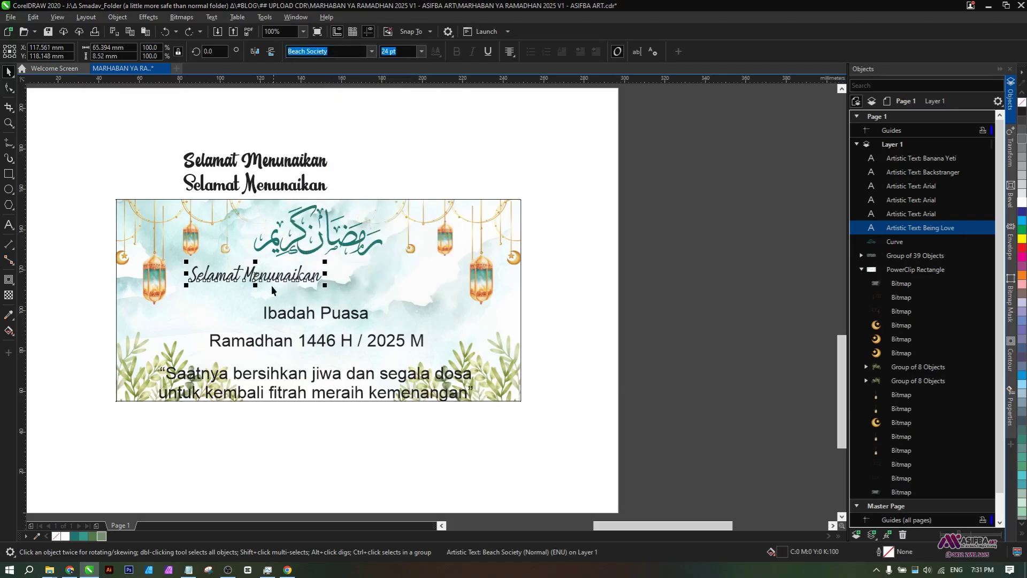
scroll(270, 288, up, 1)
click(254, 289)
scroll(302, 271, down, 1)
click(625, 282)
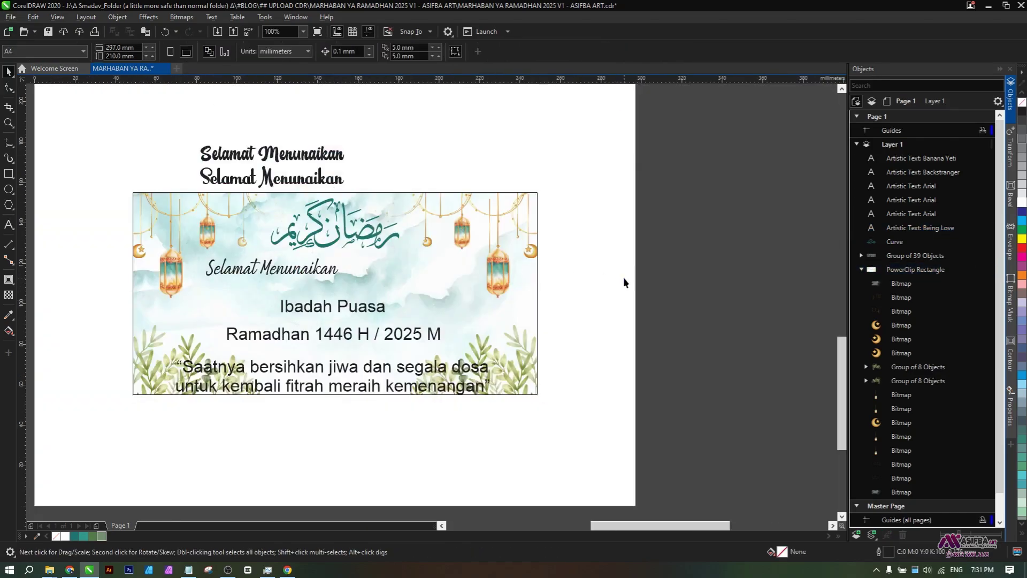
- Scale the teal calligraphy down to about 55 mm wide by 22 mm high and save the document
click(332, 248)
scroll(332, 248, up, 2)
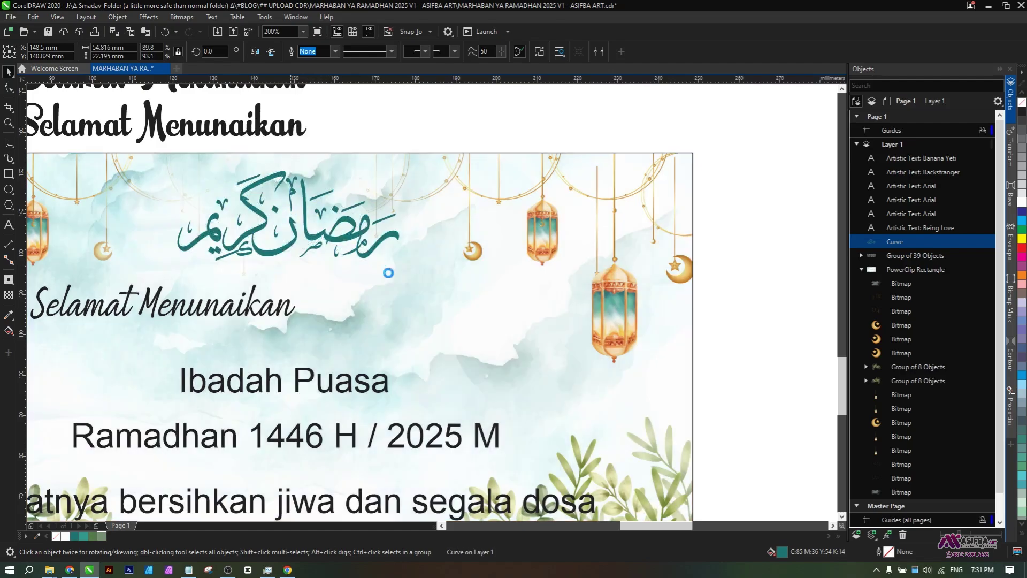
click(401, 293)
scroll(403, 296, down, 2)
click(108, 139)
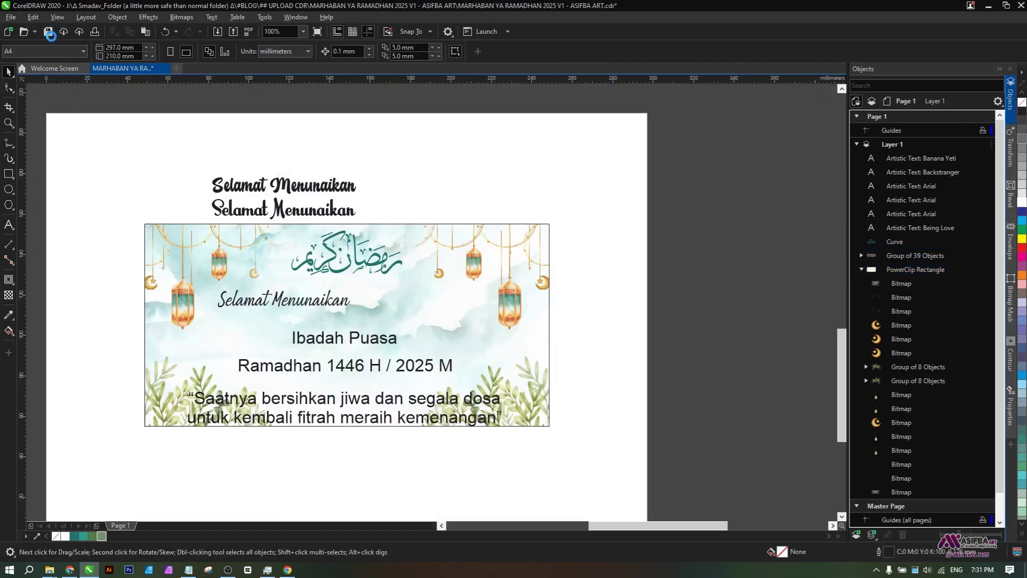
- Move the Being Love "Selamat Menunaikan" line beneath the calligraphy and centre it horizontally on the banner
scroll(387, 249, up, 2)
click(292, 357)
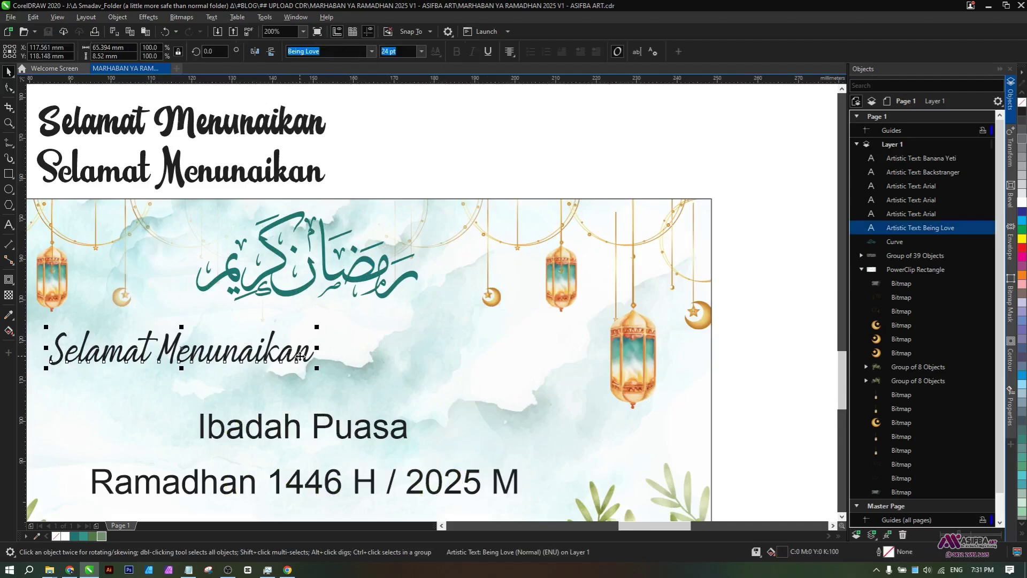
drag(291, 357, 368, 350)
shift+click(432, 367)
key(c)
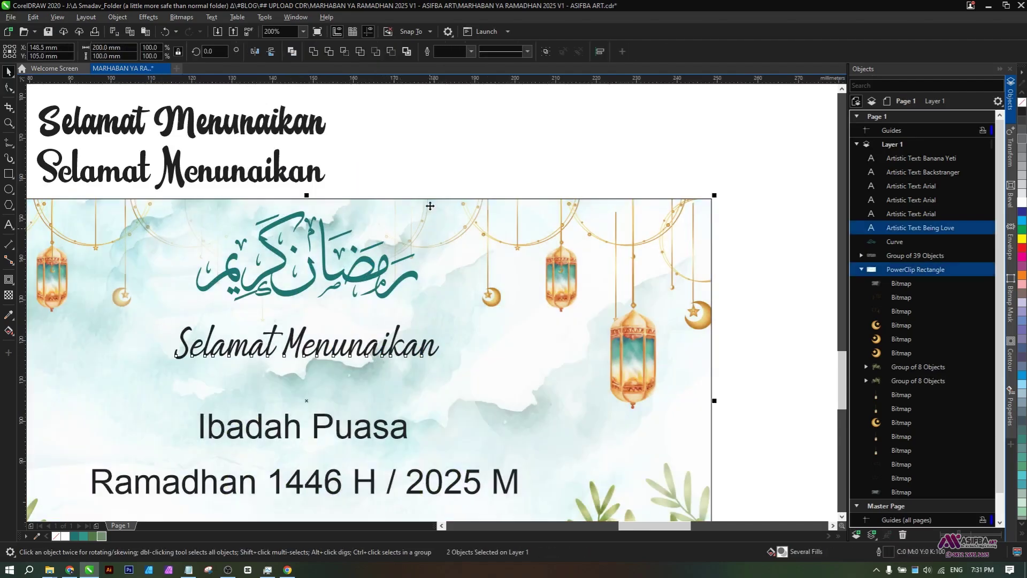
click(430, 144)
click(309, 180)
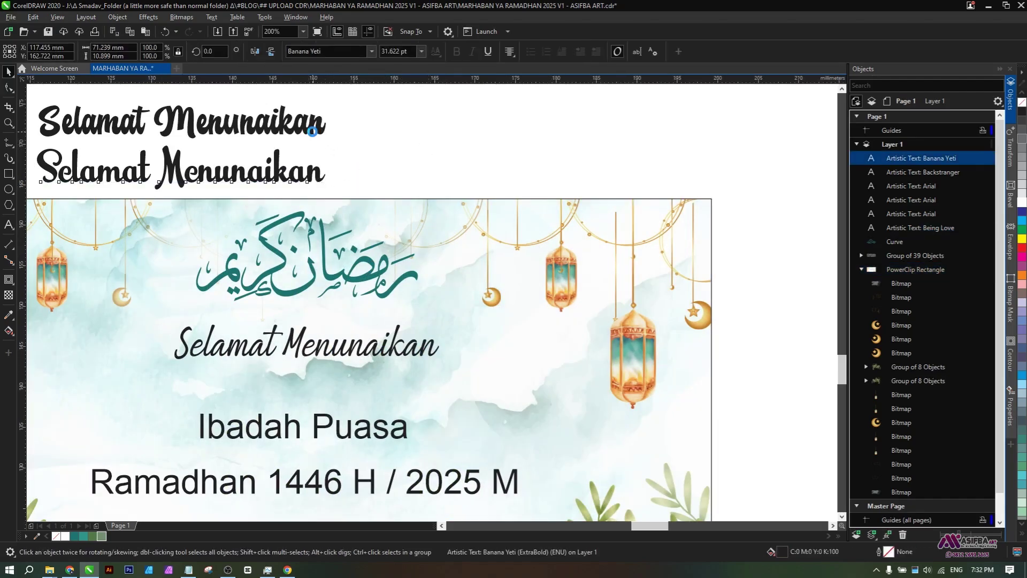
scroll(326, 134, up, 2)
scroll(344, 234, down, 2)
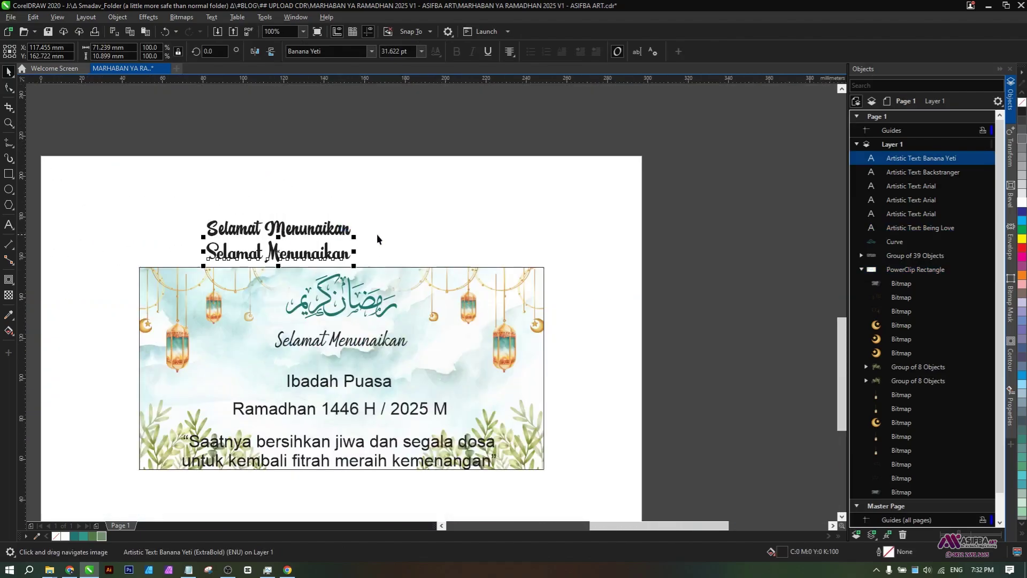
click(415, 233)
- Set the "Ibadah Puasa" line in the banner to the a Awal Ramadhan font
drag(452, 304, 385, 264)
scroll(347, 292, up, 1)
click(276, 392)
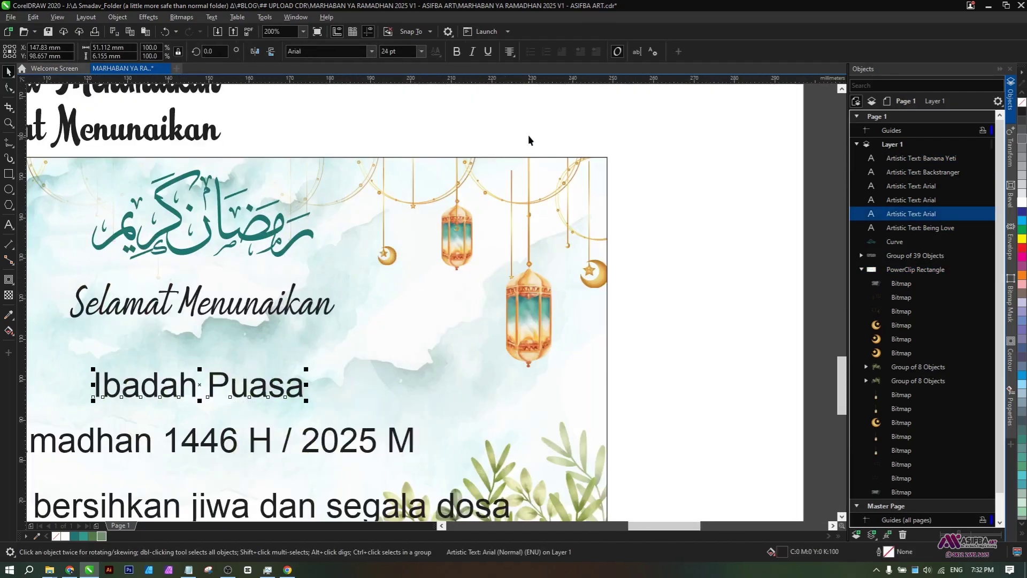
click(371, 51)
scroll(452, 206, down, 4)
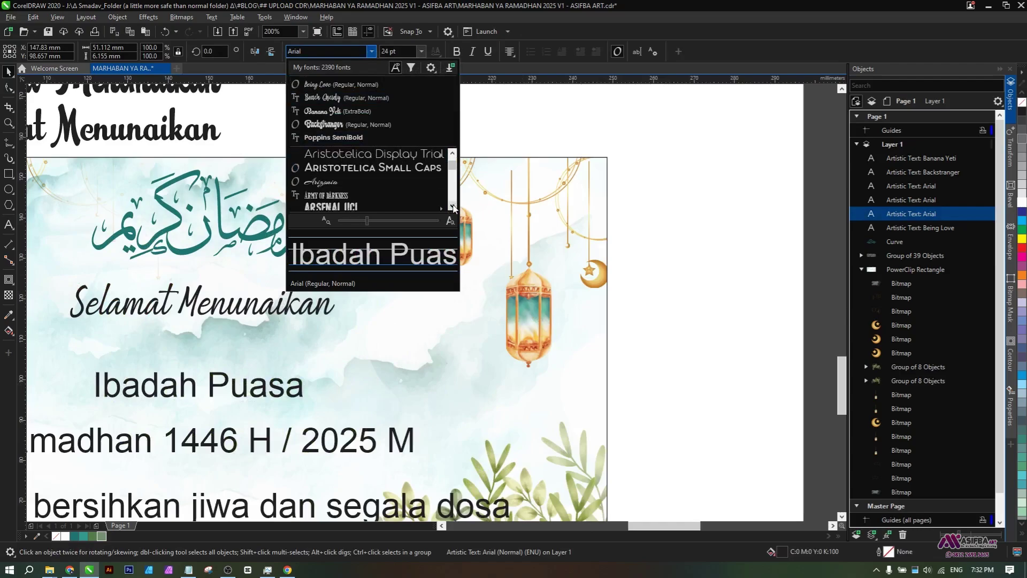
scroll(453, 209, down, 2)
scroll(453, 208, down, 3)
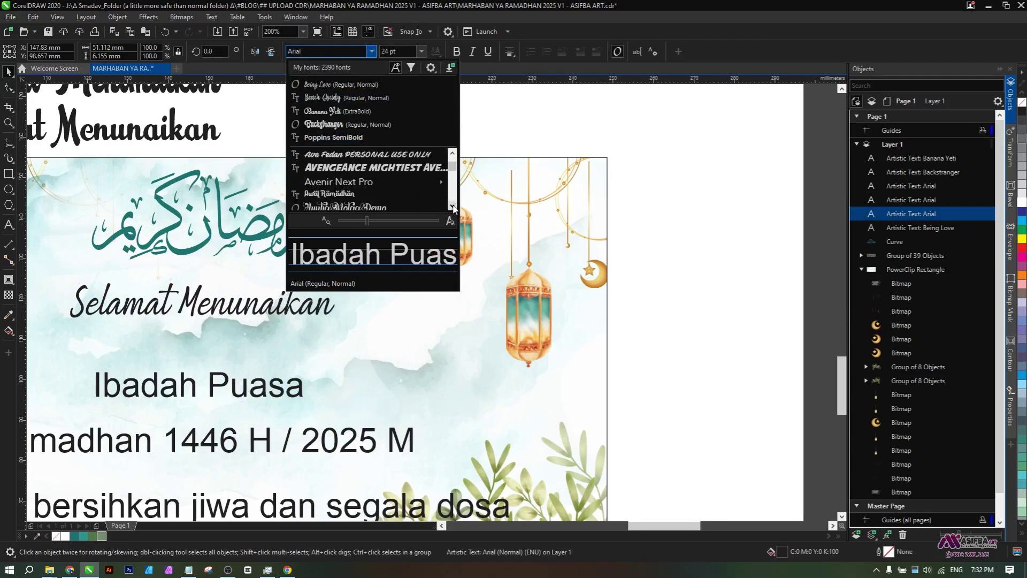
click(376, 187)
- Enlarge the "Ibadah Puasa" text to about 96 mm wide by 18 mm high and place a copy above the banner
scroll(434, 234, down, 1)
drag(361, 301, 379, 332)
drag(321, 352, 320, 181)
right_click(321, 181)
drag(362, 322, 269, 320)
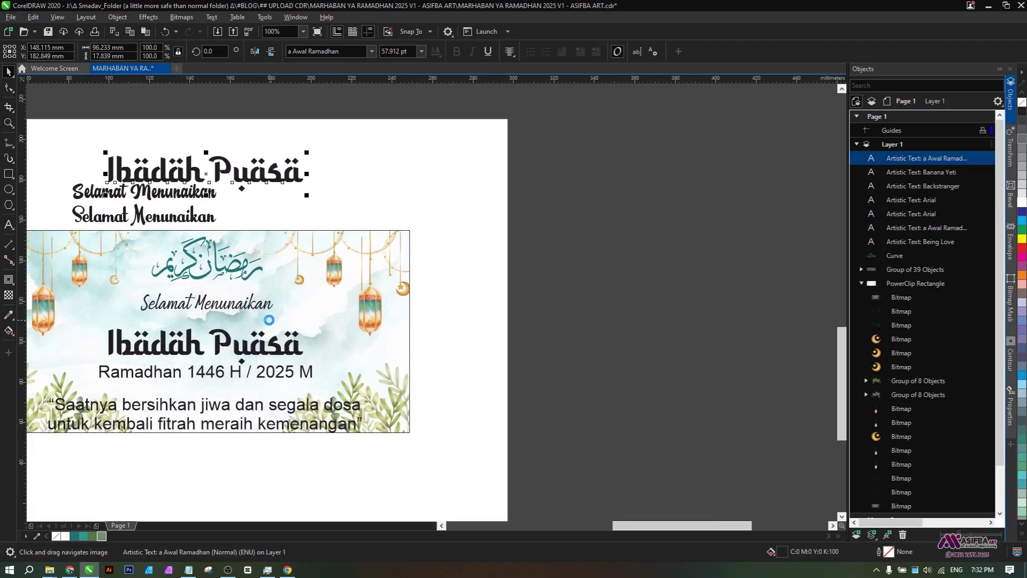
- Change the font of the "Ibadah Puasa" text inside the banner to BARIKA
click(263, 350)
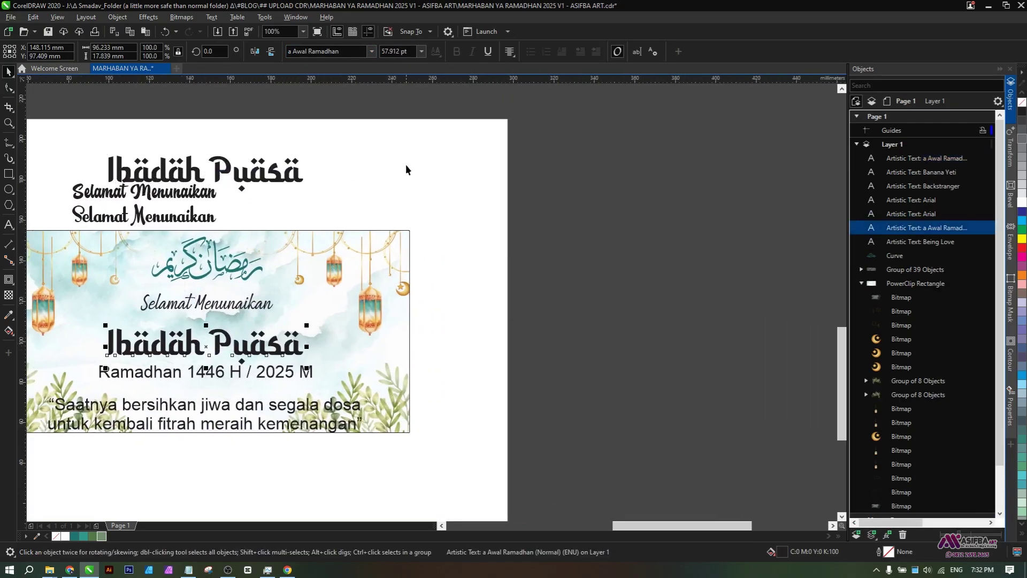
click(371, 52)
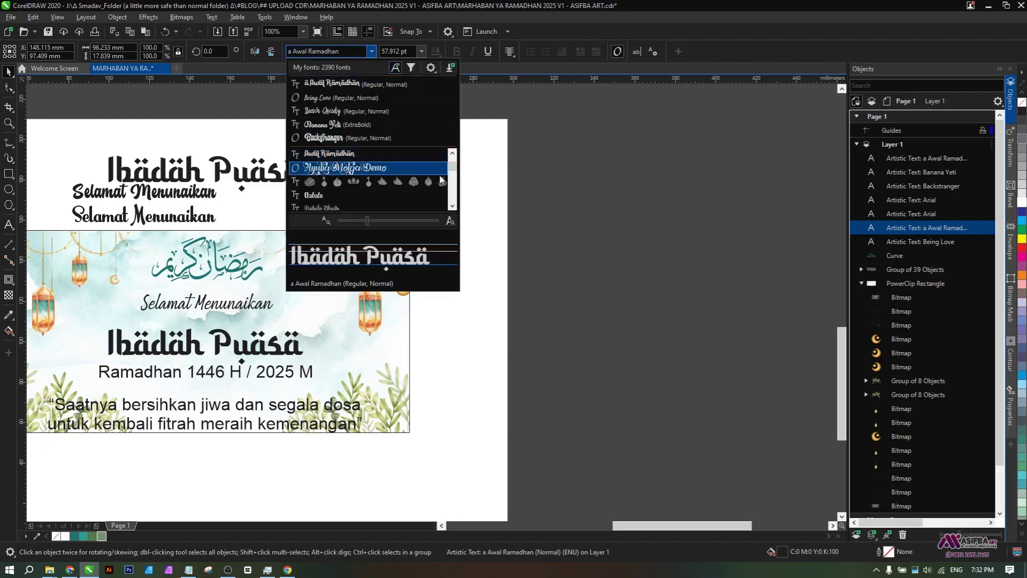
click(451, 208)
click(451, 209)
click(451, 208)
click(451, 208)
click(451, 208)
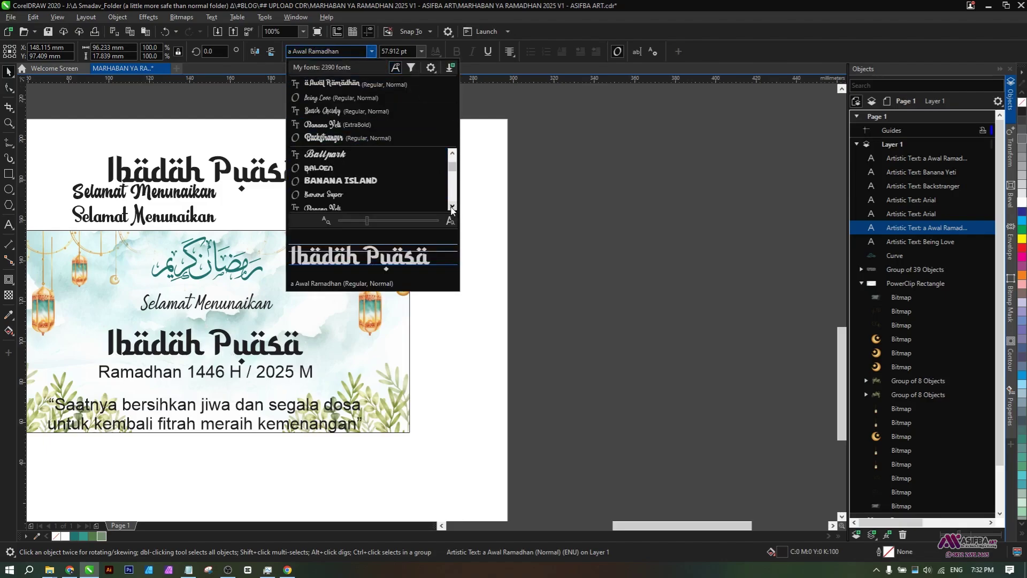
click(451, 208)
click(451, 208)
scroll(389, 167, up, 2)
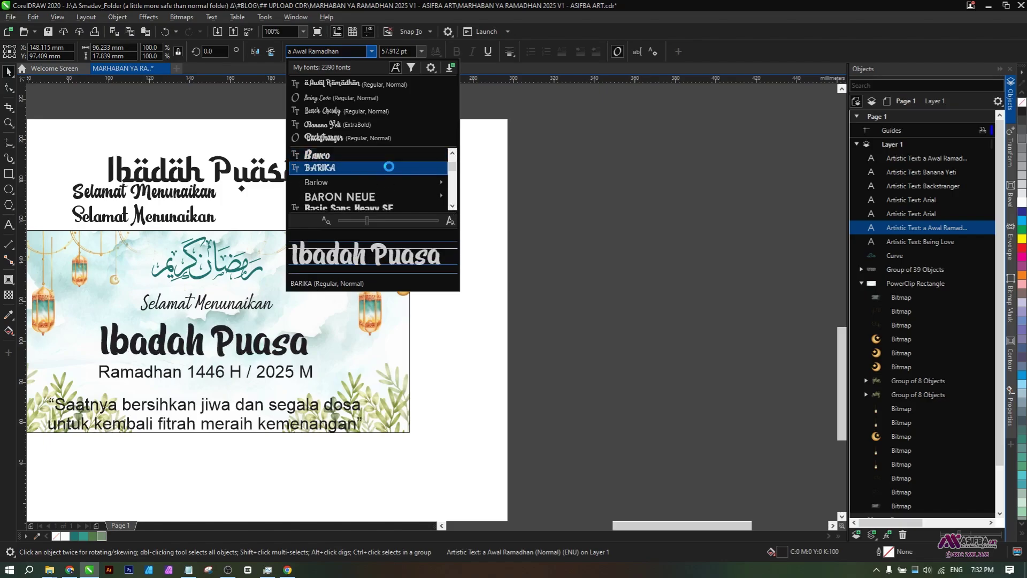
right_click(389, 167)
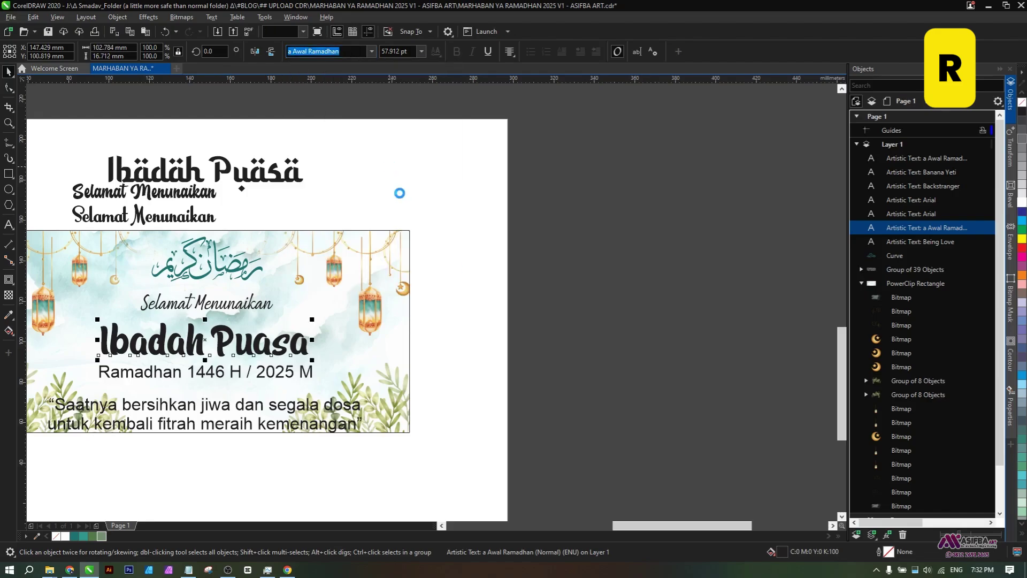
click(482, 260)
- Set the "Ramadhan 1446 H / 2025 M" line to the Asap font
click(239, 306)
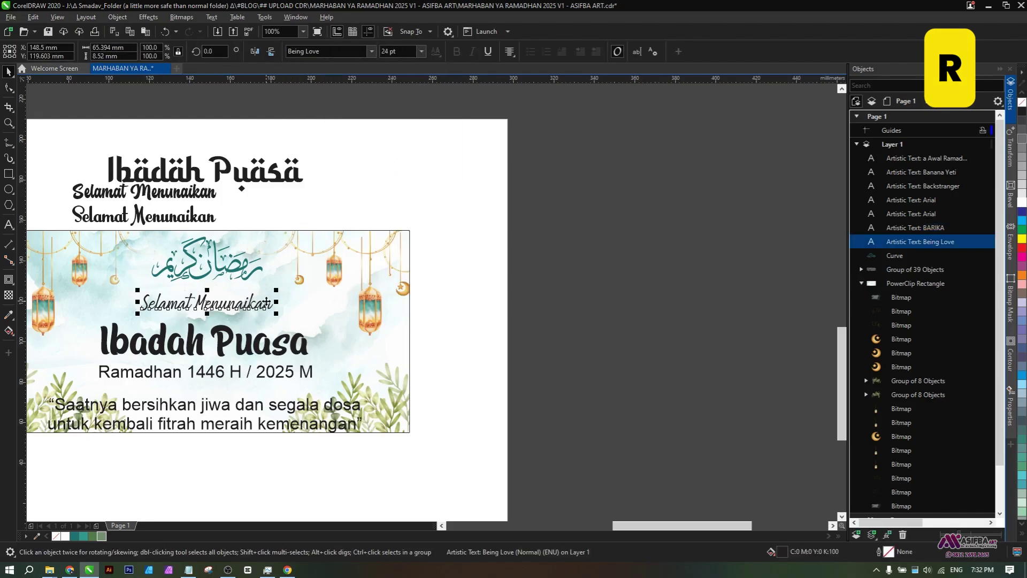
click(234, 375)
text(A)
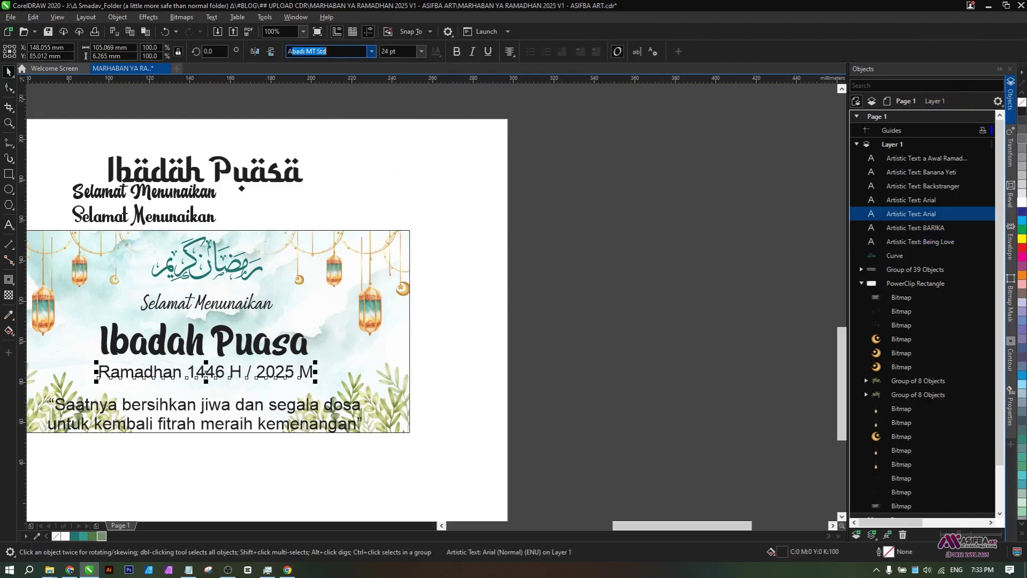
text(sap)
key(Return)
- Set the "Ramadhan 1446 H / 2025 M" line to the Backstranger Regular font
click(371, 51)
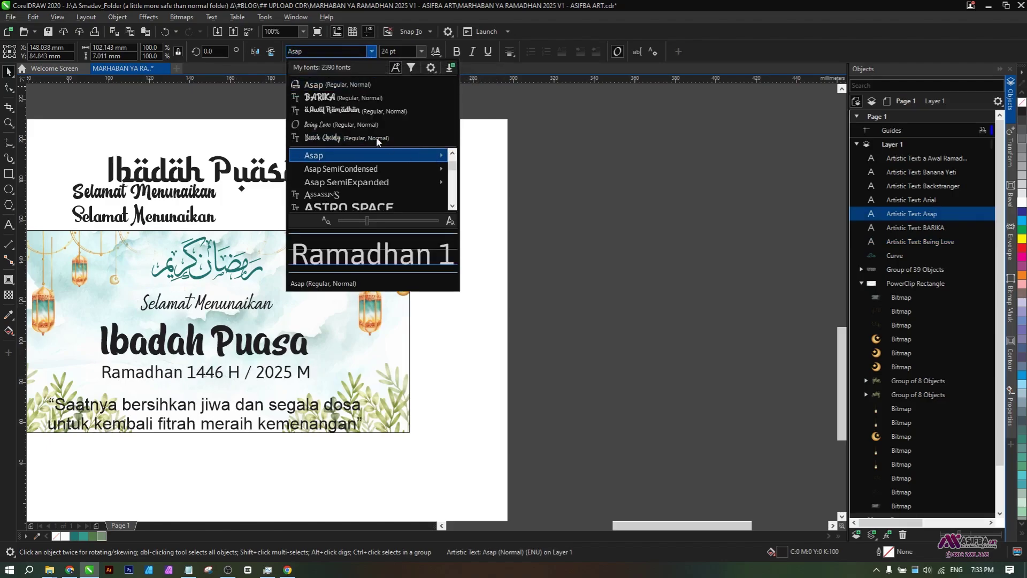
click(452, 206)
click(452, 206)
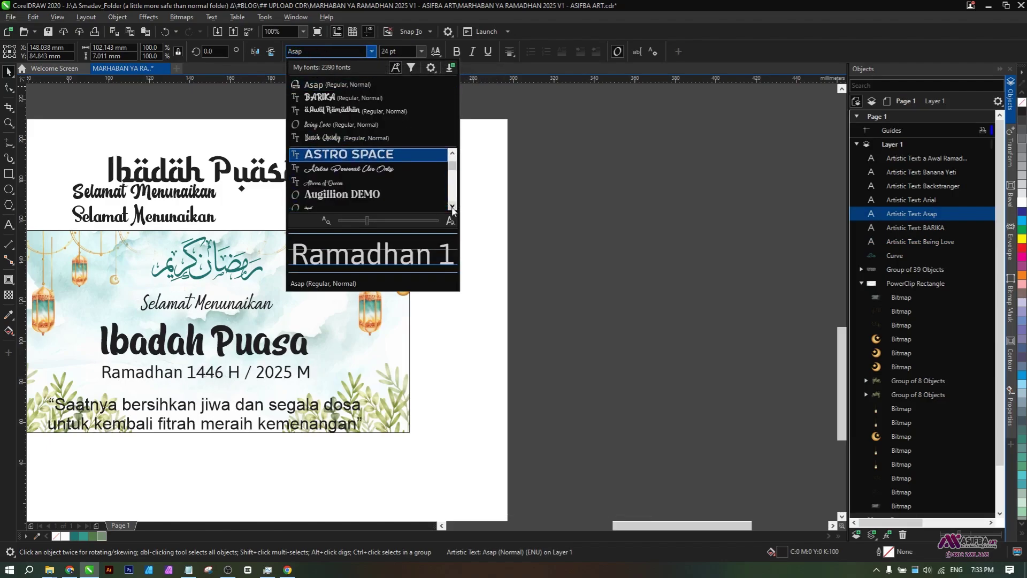
click(452, 205)
click(452, 206)
click(452, 206)
click(452, 206)
click(452, 205)
click(452, 206)
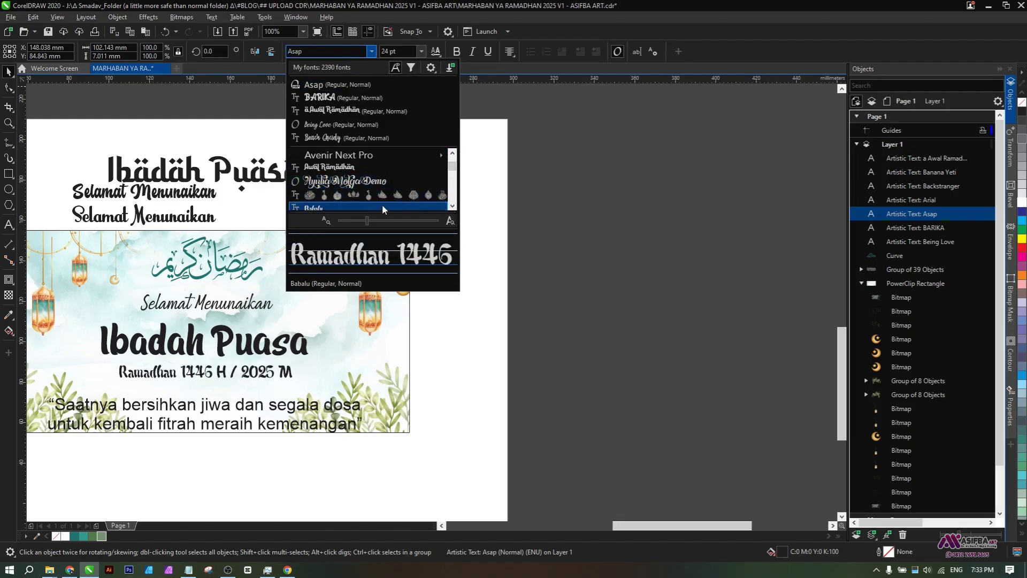
click(452, 206)
click(452, 207)
click(452, 207)
click(452, 206)
click(452, 206)
click(452, 206)
click(452, 207)
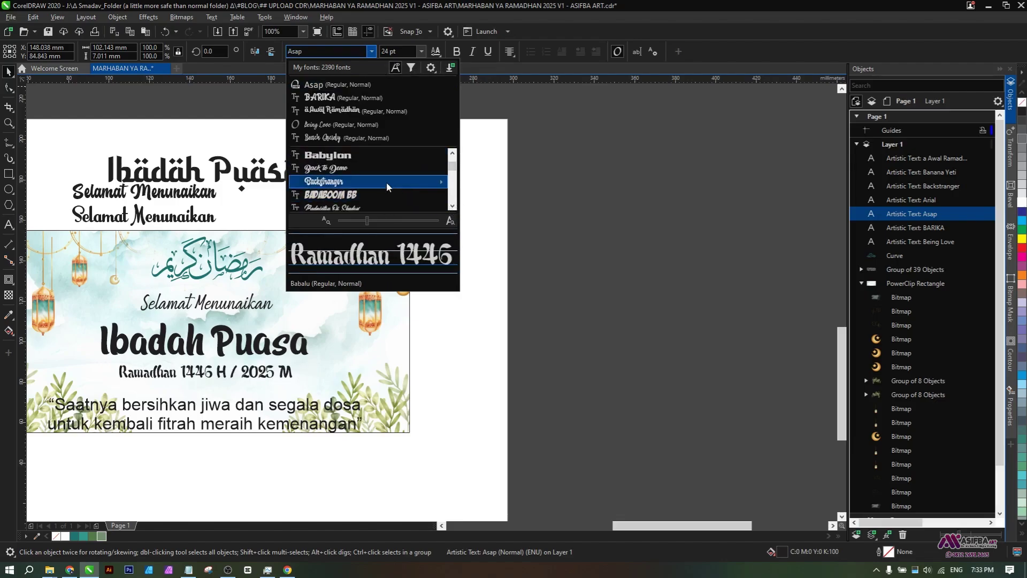
mouse_move(386, 182)
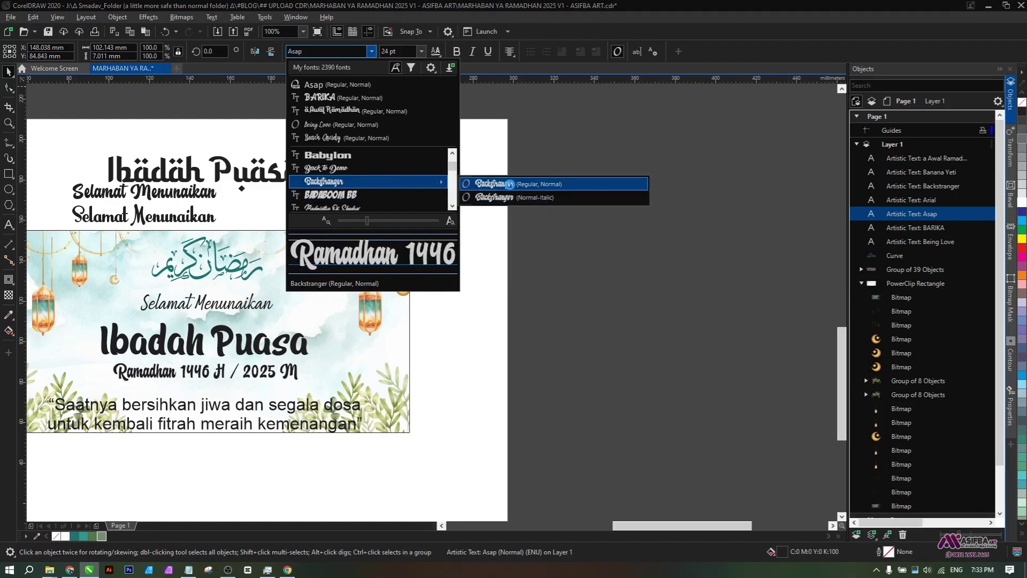
click(508, 184)
- Tighten the word spacing of the "Ramadhan 1446 H / 2025 M" line until it is about 86 mm wide
scroll(214, 390, up, 2)
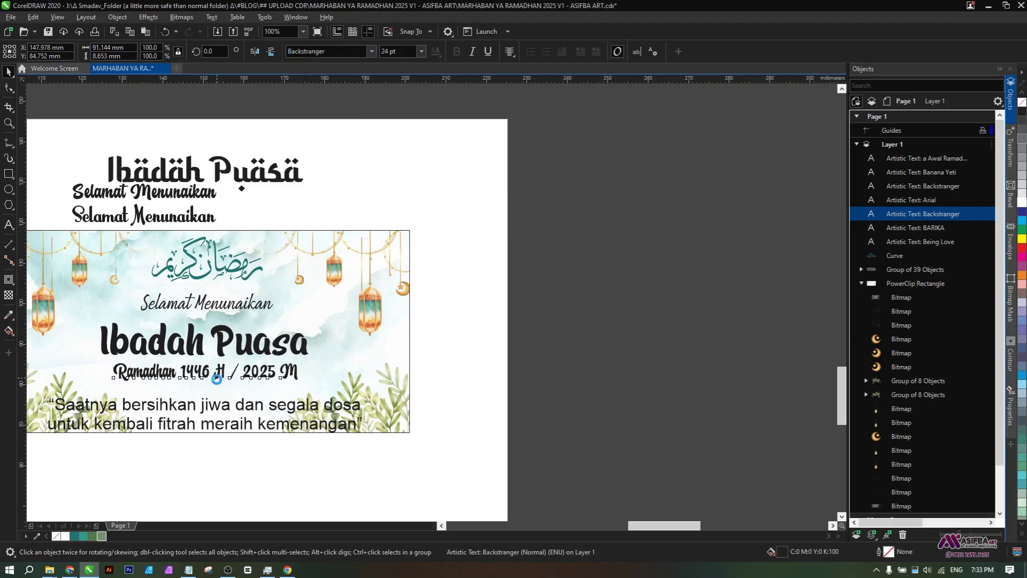
key(F10)
mouse_move(383, 386)
mouse_down()
mouse_move(368, 386)
mouse_move(395, 386)
mouse_up()
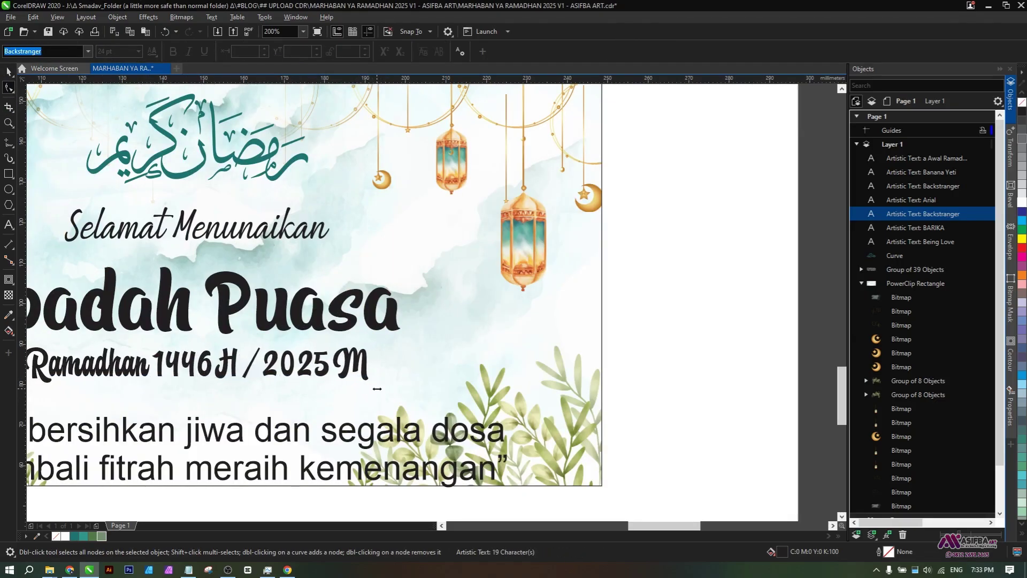
scroll(420, 351, down, 2)
click(8, 74)
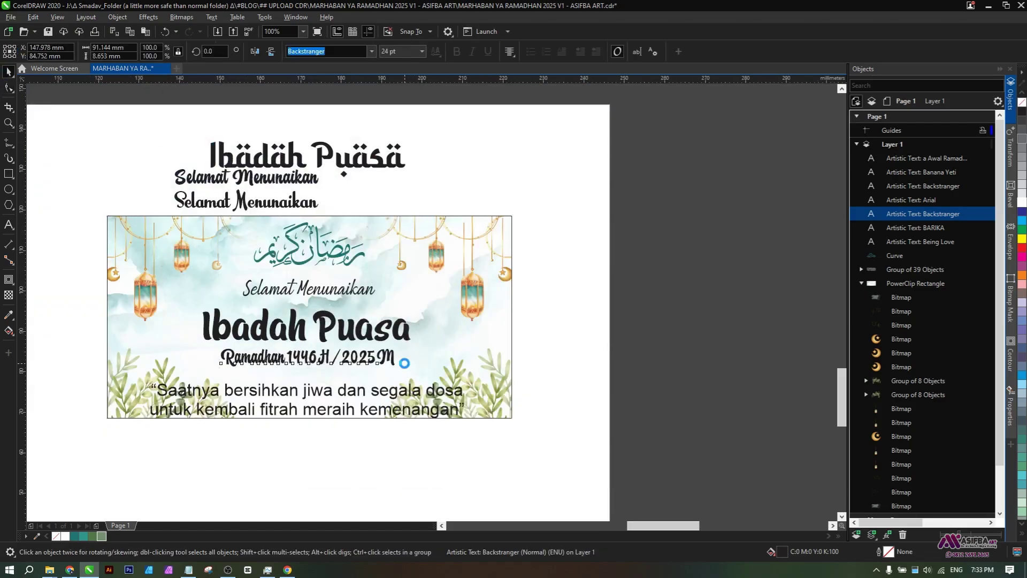
- Stretch the "Ramadhan 1446 H / 2025 M" line horizontally to about 104 mm wide, then undo the stretch
scroll(405, 362, up, 2)
drag(401, 356, 427, 356)
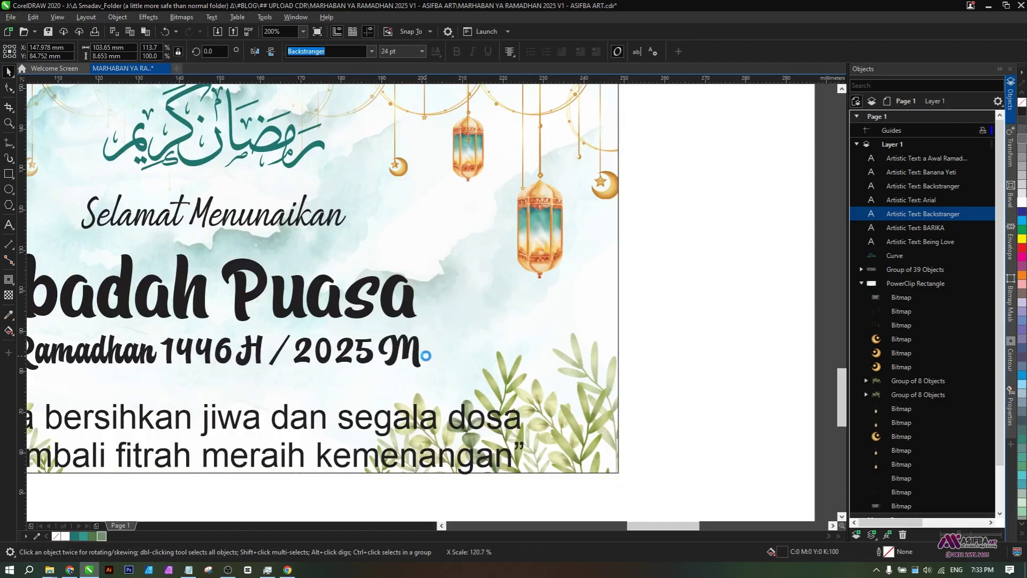
scroll(425, 355, down, 2)
key(ctrl+z)
- Split the date line after "Ramadhan" into two text objects, widen "Ramadhan" and place both side by side beneath "Ibadah Puasa"
scroll(297, 360, up, 2)
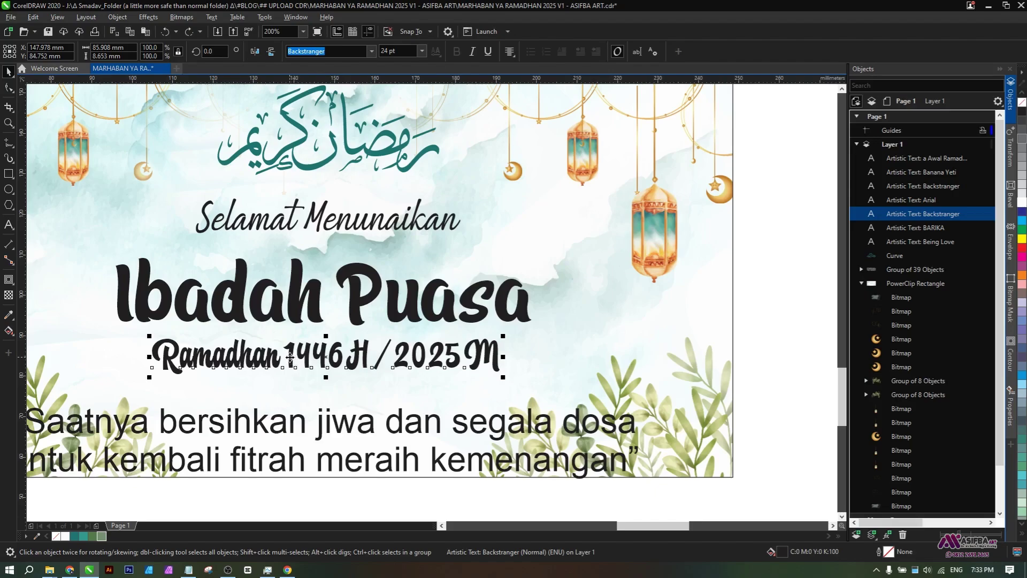
double_click(289, 359)
key(Return)
key(ctrl+k)
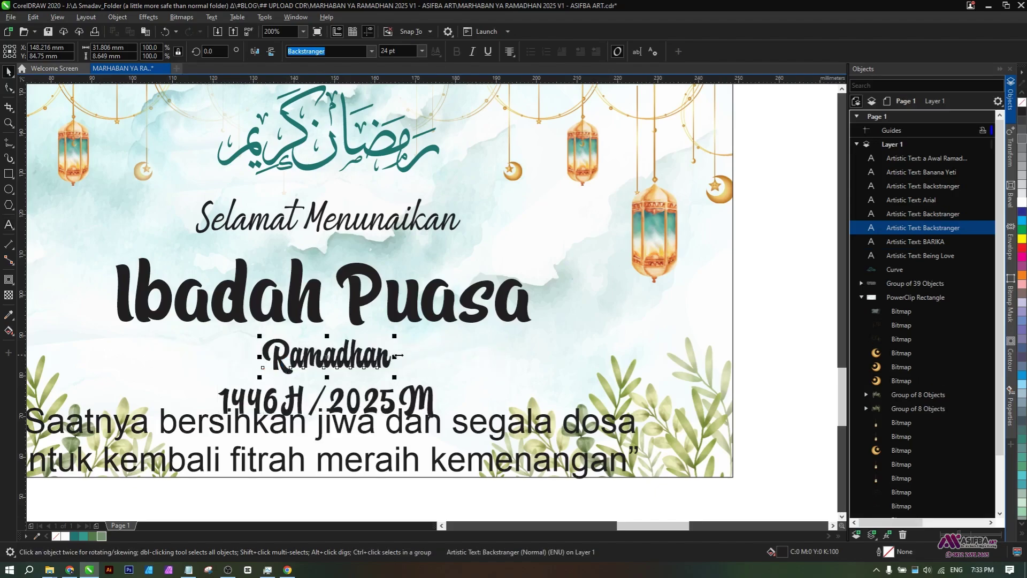
drag(358, 366, 229, 368)
drag(321, 421, 419, 376)
scroll(405, 381, up, 2)
scroll(419, 376, down, 2)
- Slightly tighten the spacing of the "1446 H / 2025 M" text with the Shape tool
key(F10)
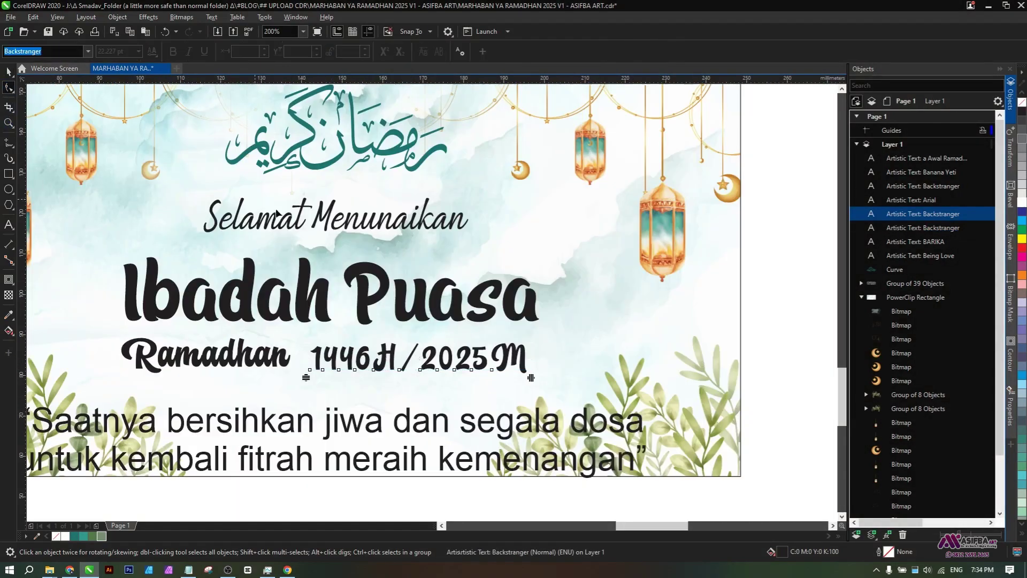
scroll(530, 380, up, 2)
drag(530, 380, 501, 378)
scroll(501, 379, down, 1)
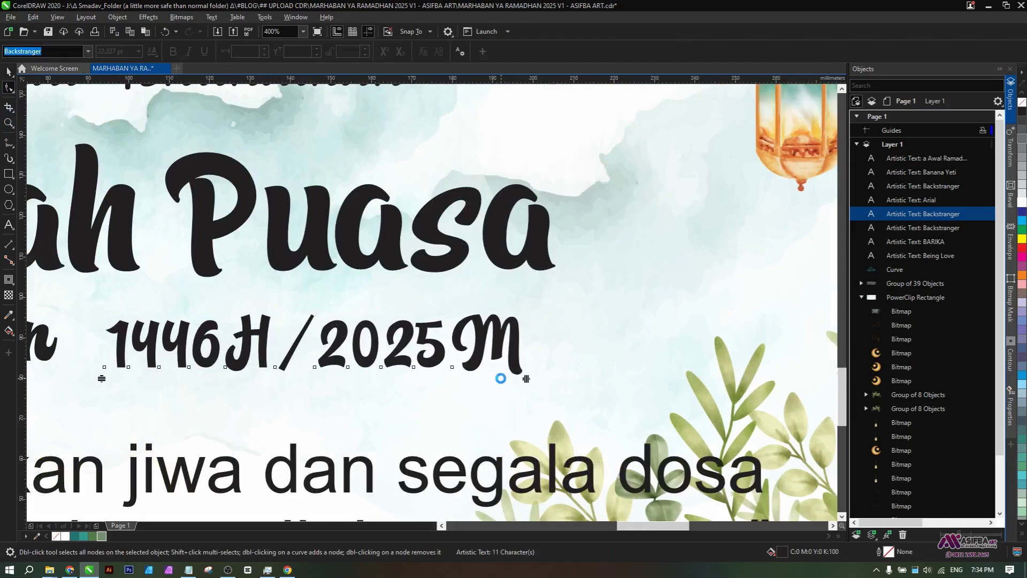
key(space)
- Move "1446 H / 2025 M" closer to "Ramadhan" and group the two texts
scroll(343, 368, up, 1)
drag(339, 371, 311, 365)
shift+click(209, 363)
scroll(411, 375, down, 2)
key(ctrl+g)
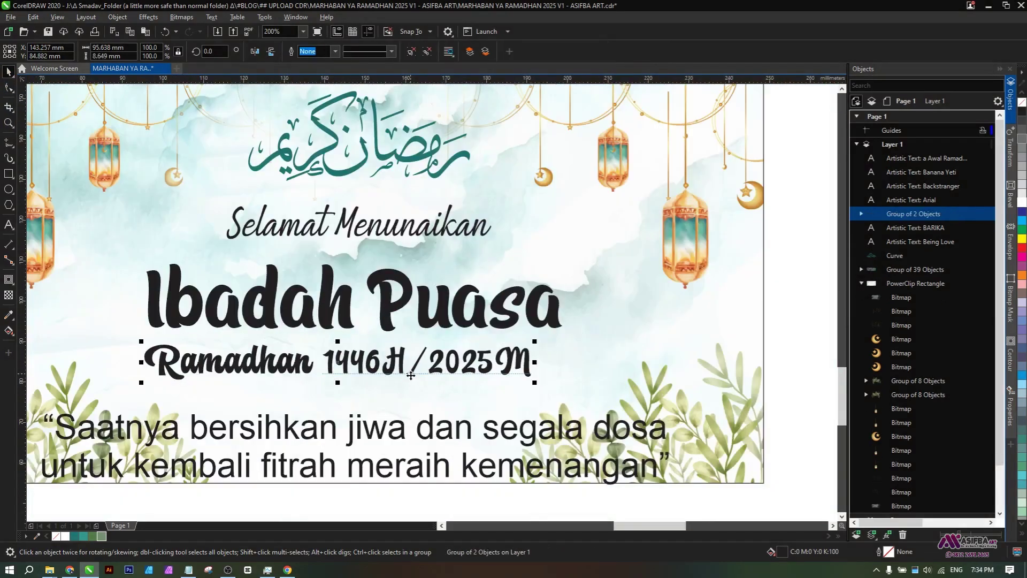
- Centre the grouped "Ramadhan 1446 H / 2025 M" line horizontally on the banner and save the document
shift+click(570, 419)
key(c)
drag(570, 418, 545, 382)
click(485, 497)
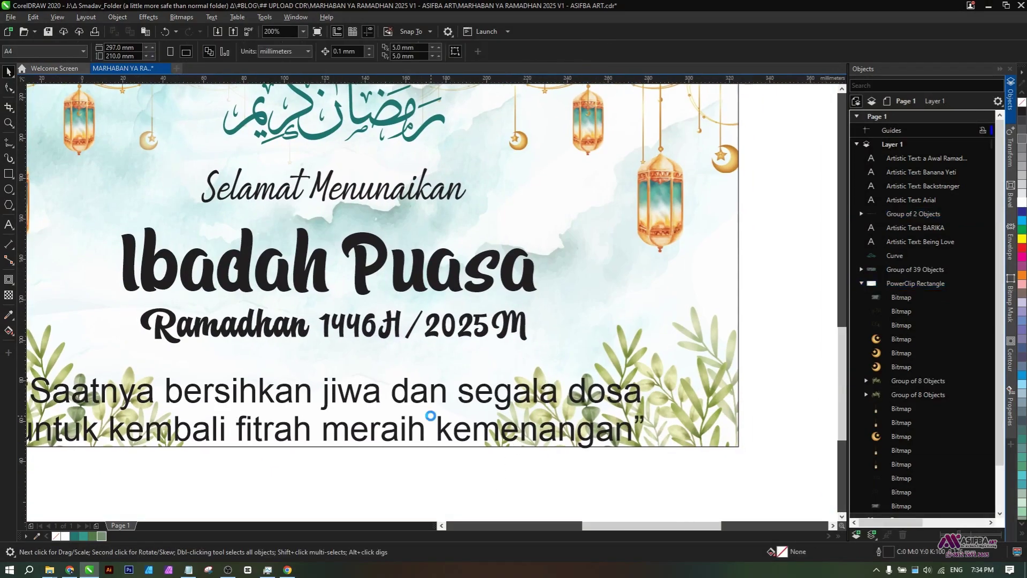
- Enlarge the BARIKA "Ibadah Puasa" text to about 123 mm wide by 19 mm high and move it slightly upward
scroll(430, 415, down, 1)
click(466, 349)
drag(490, 340, 508, 314)
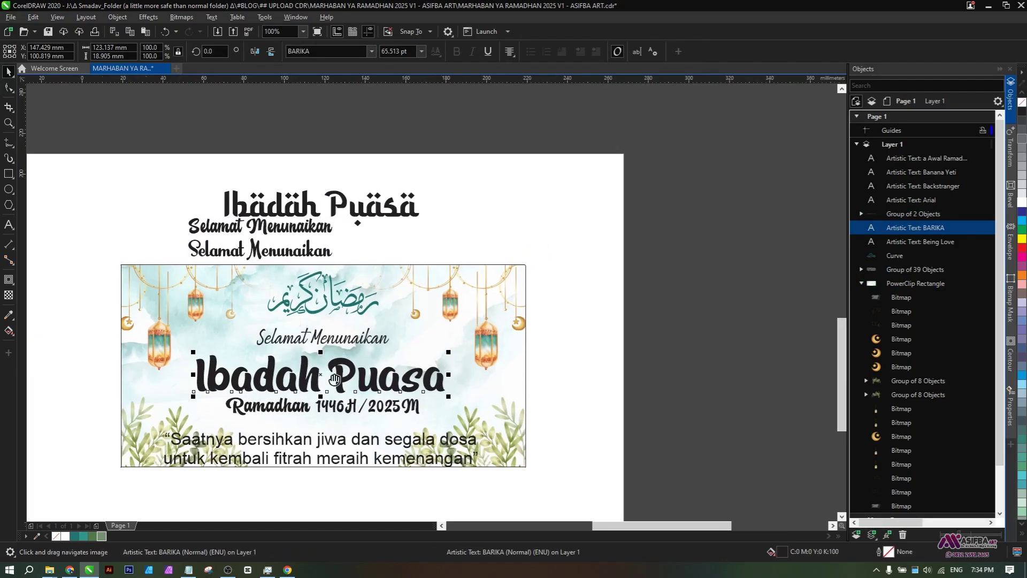
scroll(442, 309, up, 1)
scroll(337, 319, down, 1)
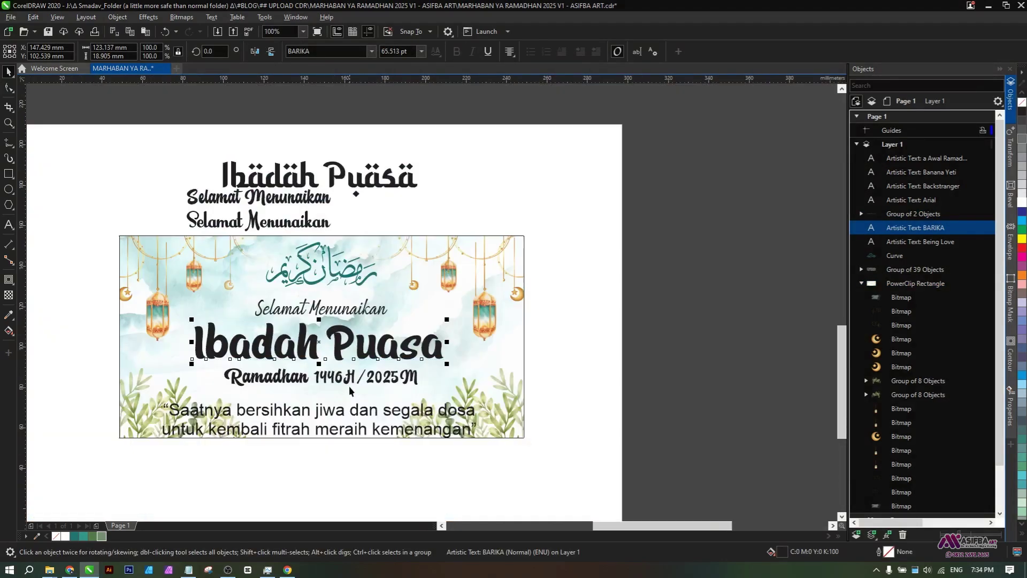
- Scale the quote at the banner's base down to about 114 mm wide by 13 mm high, move it slightly upward and save
click(351, 415)
drag(479, 442, 462, 441)
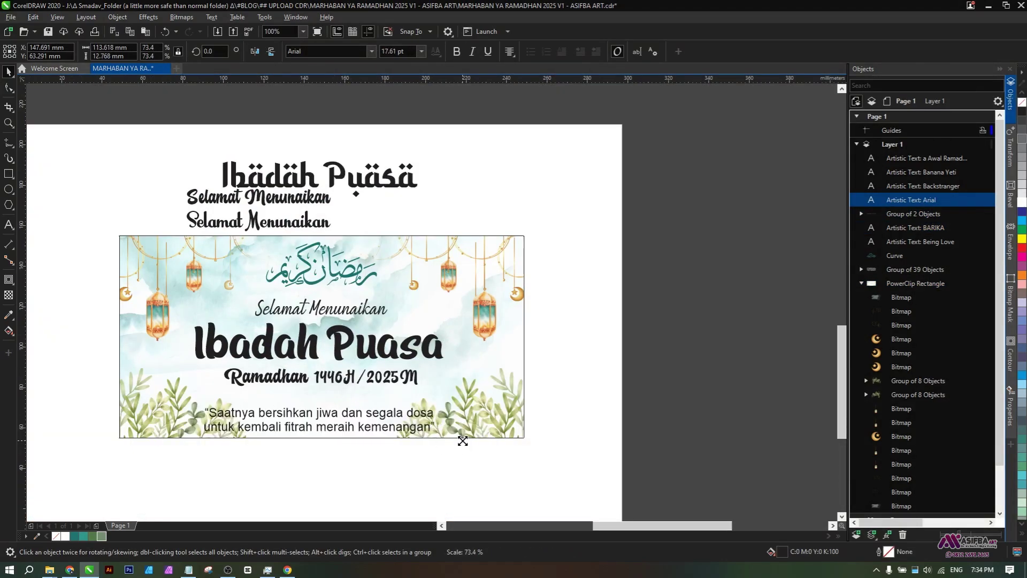
scroll(362, 411, up, 1)
drag(329, 422, 332, 405)
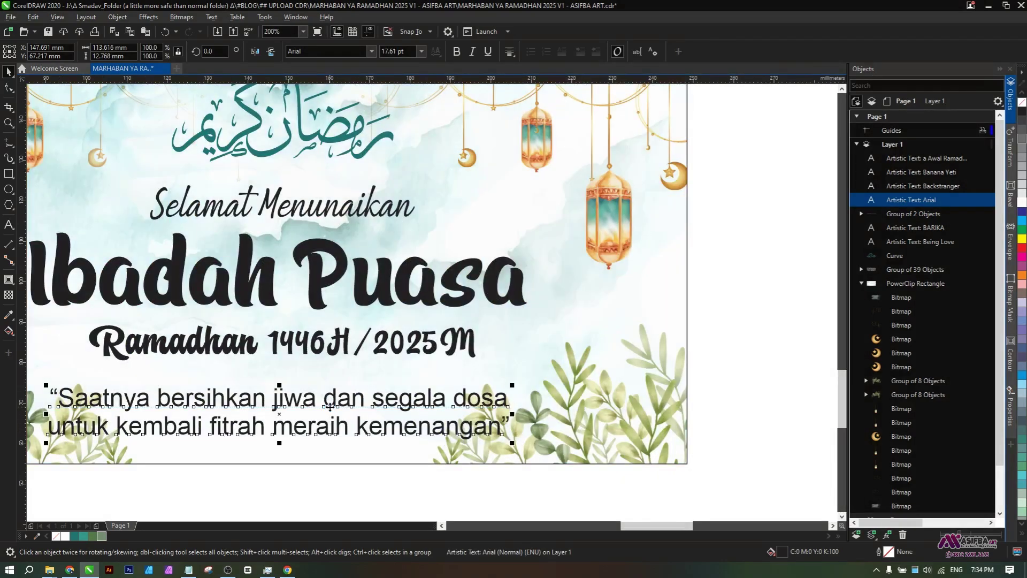
scroll(332, 406, down, 1)
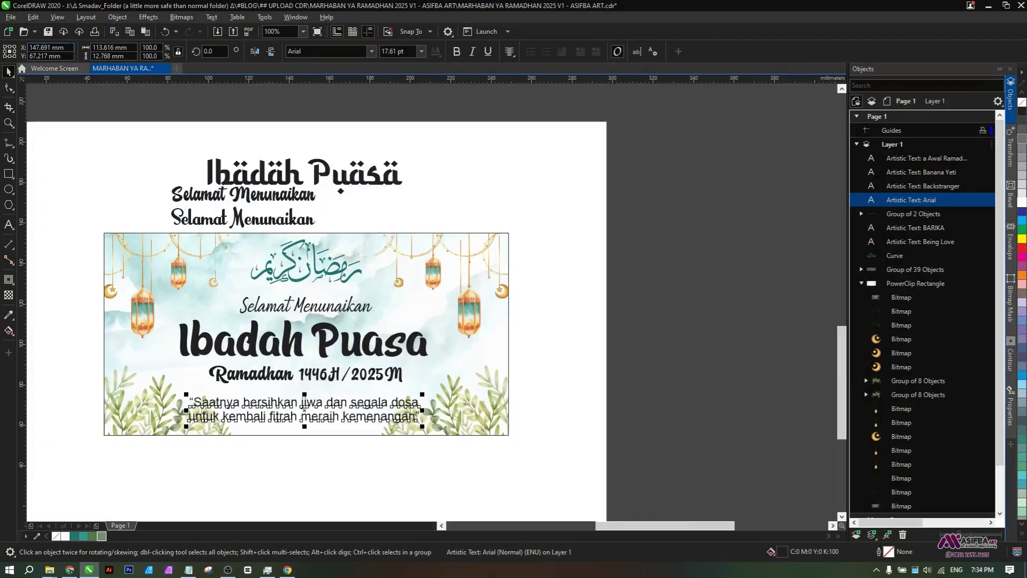
click(564, 225)
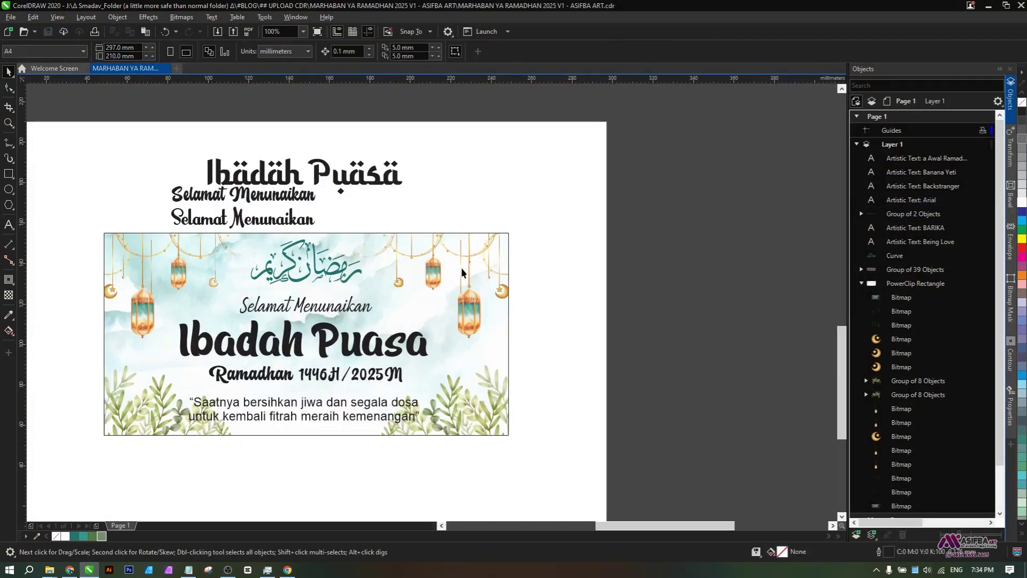
- Compress the Being Love "Selamat Menunaikan" line vertically to about 22.2 pt and move it slightly closer to the calligraphy
click(332, 314)
scroll(321, 315, up, 2)
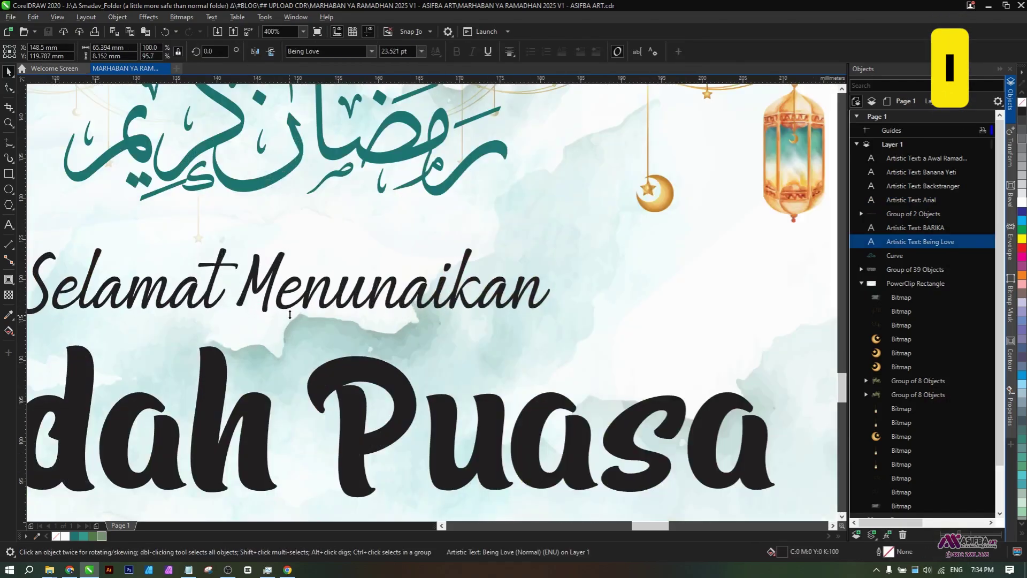
scroll(289, 313, down, 1)
drag(290, 315, 297, 290)
- Enlarge the "Ibadah Puasa" text in the banner to about 133 mm wide by 20 mm high
click(263, 367)
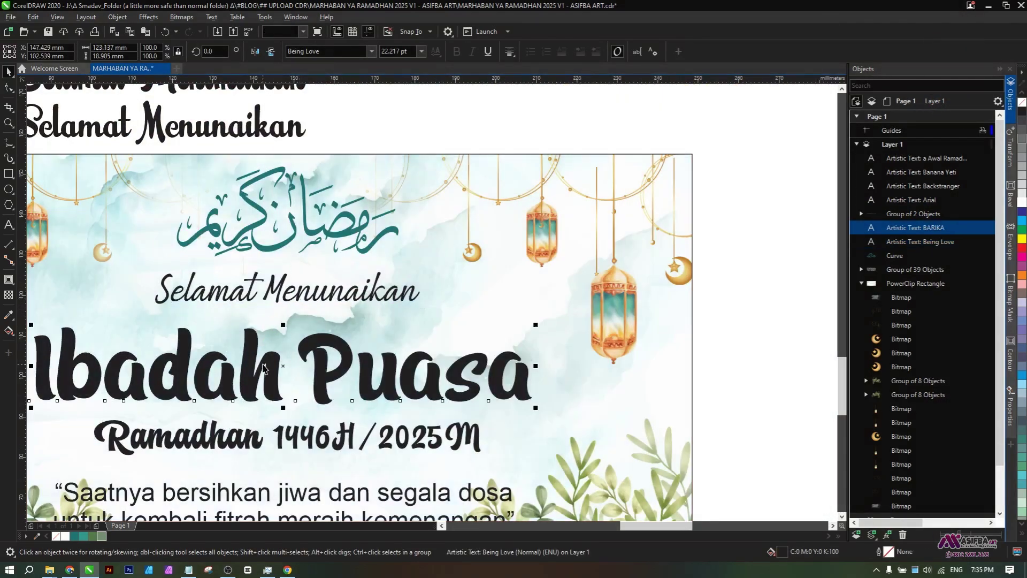
drag(535, 325, 576, 301)
drag(414, 376, 440, 321)
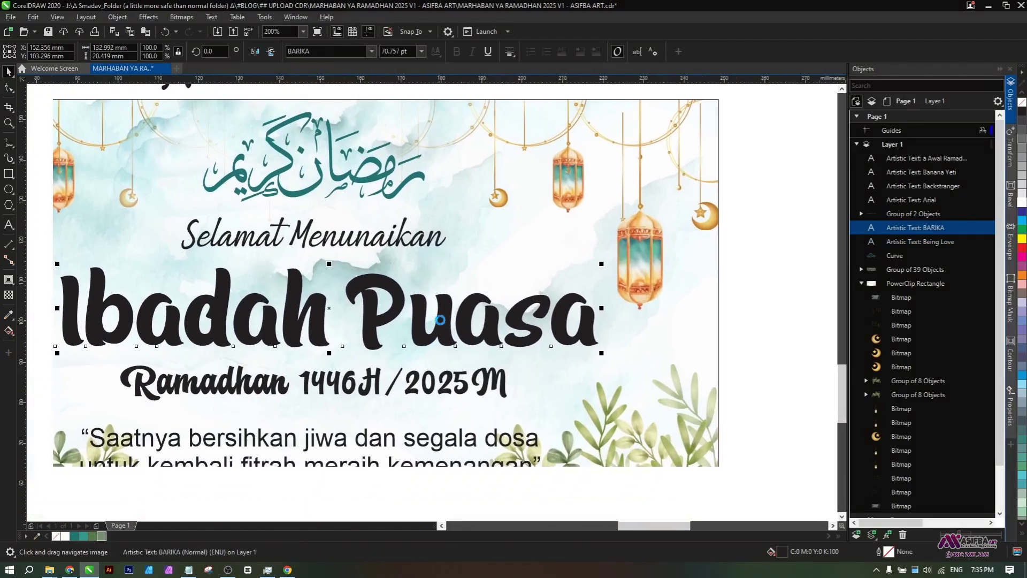
- Centre the enlarged "Ibadah Puasa" text horizontally on the banner
shift+click(536, 346)
scroll(536, 346, down, 1)
key(c)
click(665, 354)
- Enlarge the grouped "Ramadhan 1446H/2025M" line to about 104 mm wide by 9.4 mm high
click(514, 364)
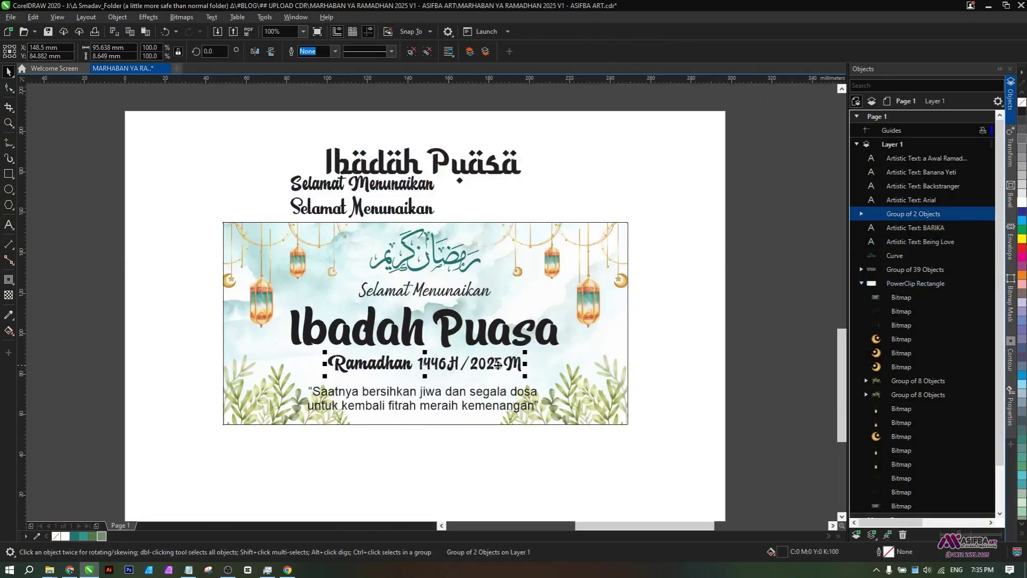
scroll(514, 364, up, 1)
scroll(552, 336, down, 2)
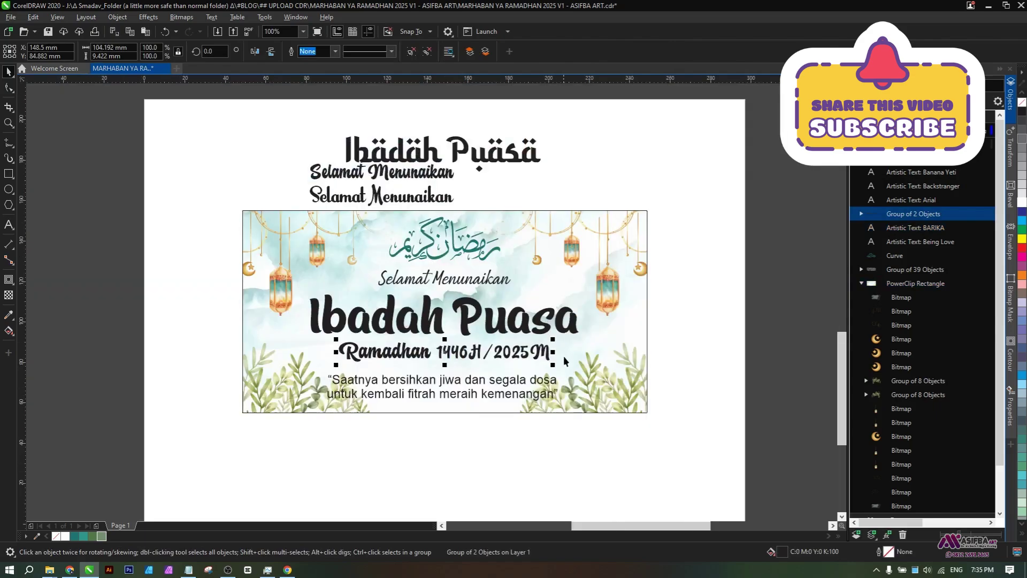
shift+click(565, 369)
click(537, 419)
- Set the font of the quote at the banner's base to Beach Society Light
click(522, 396)
drag(521, 395, 416, 387)
drag(473, 360, 394, 360)
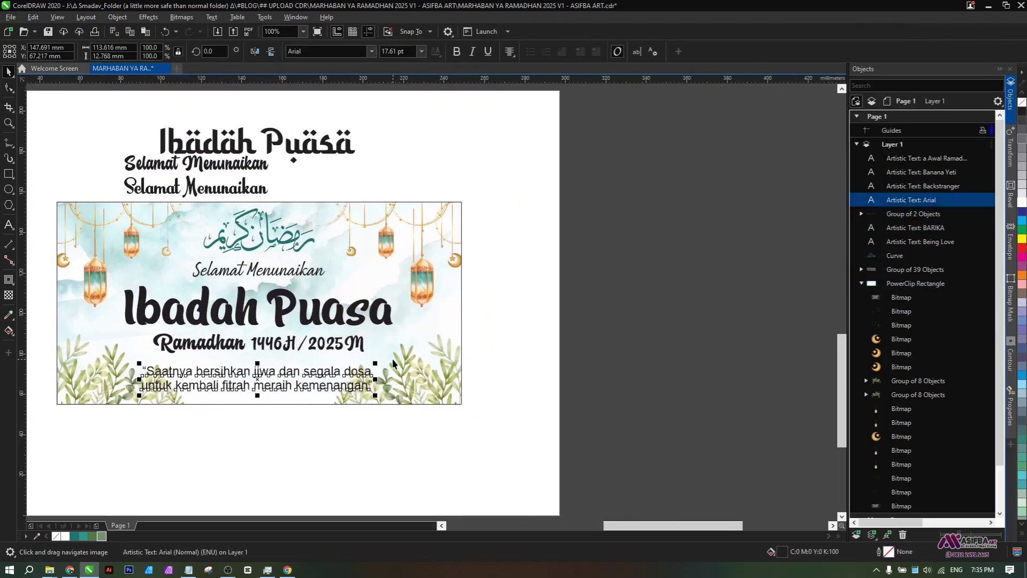
click(372, 52)
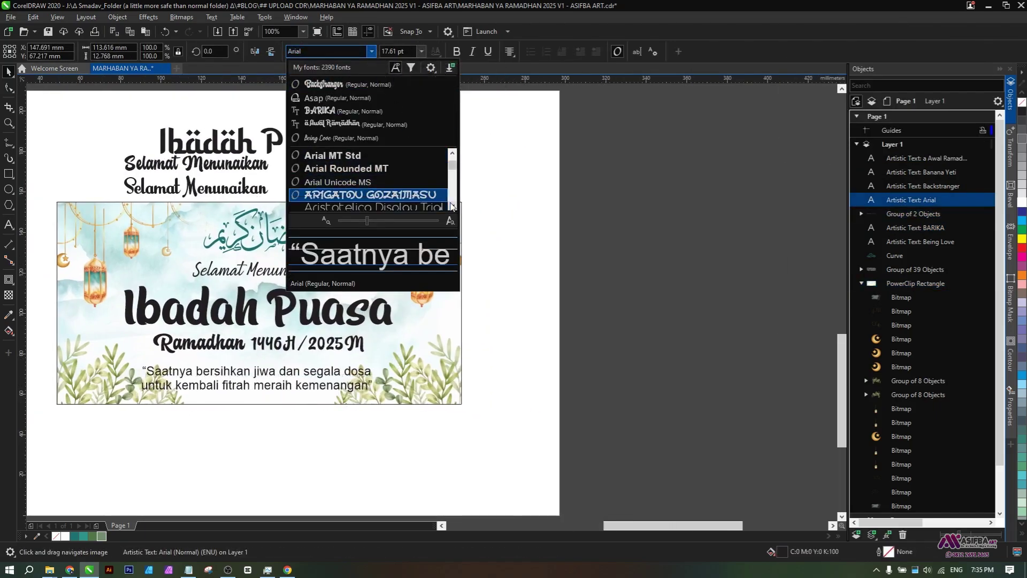
text(belajar)
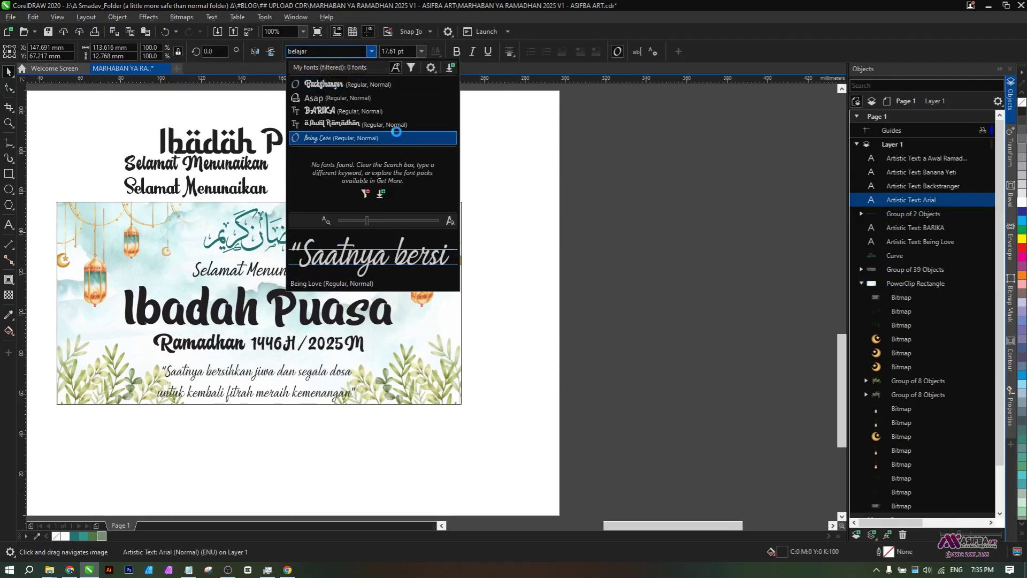
key(BackSpace)
scroll(453, 209, down, 3)
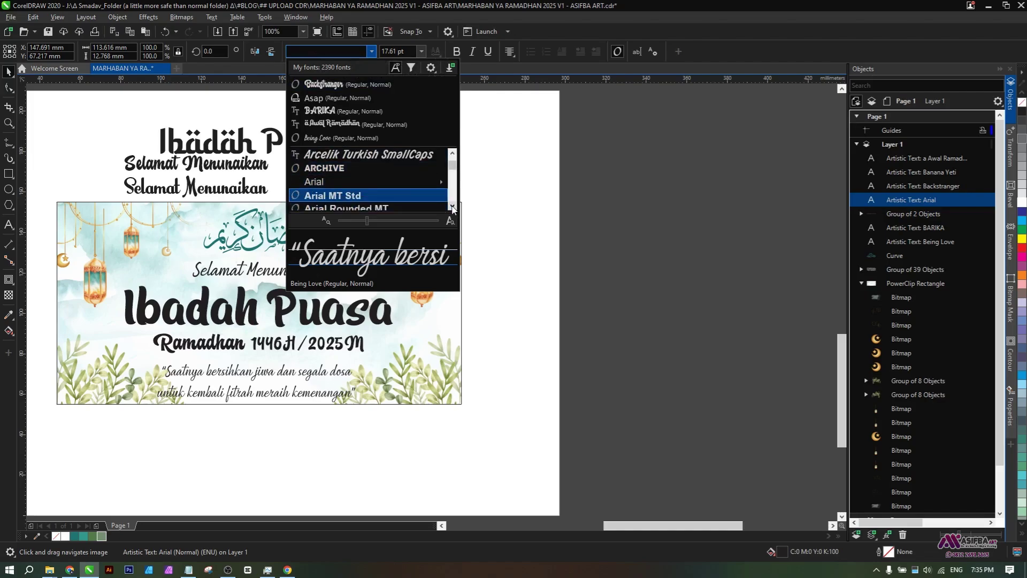
scroll(454, 208, down, 3)
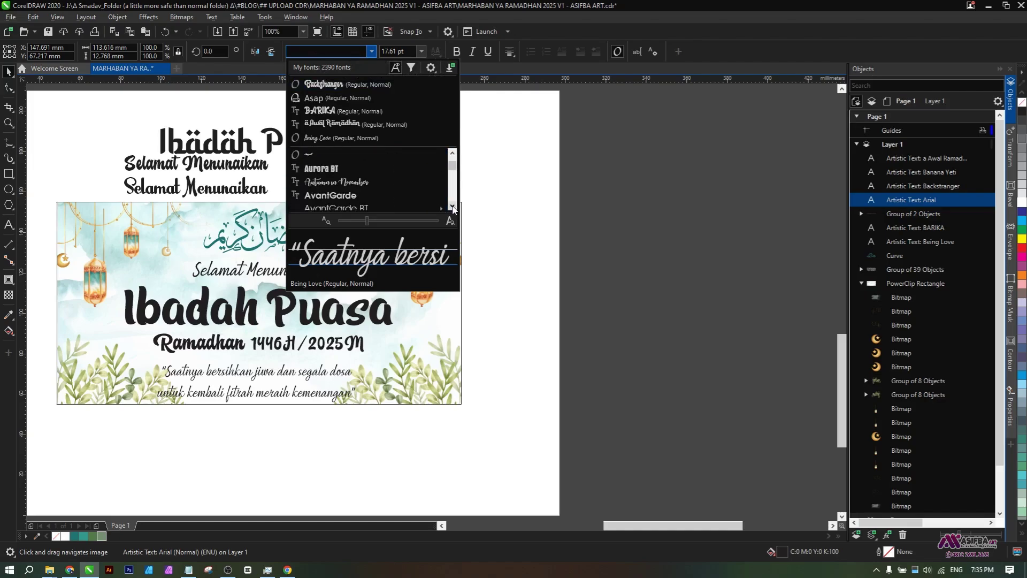
scroll(455, 207, down, 2)
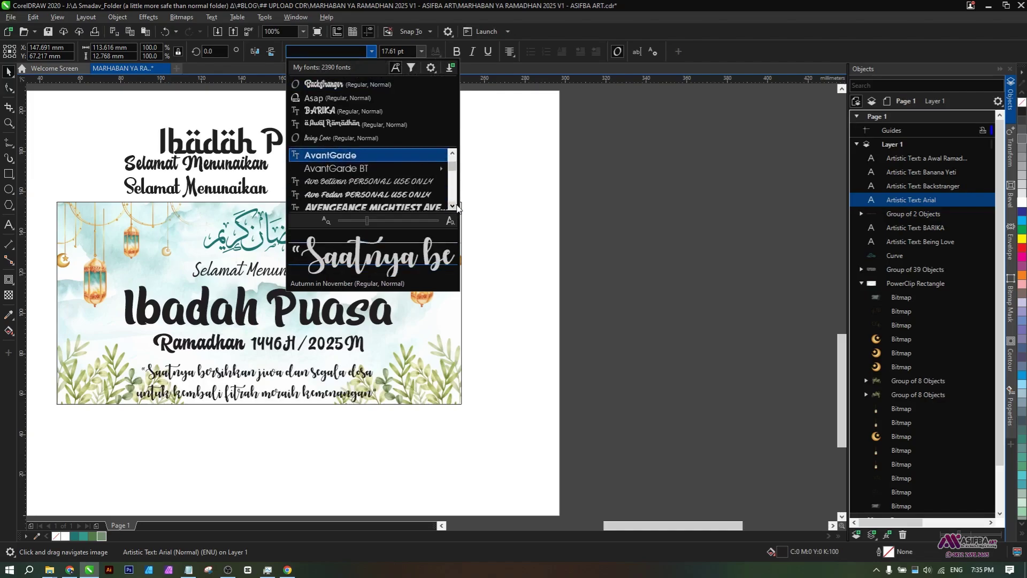
mouse_move(422, 182)
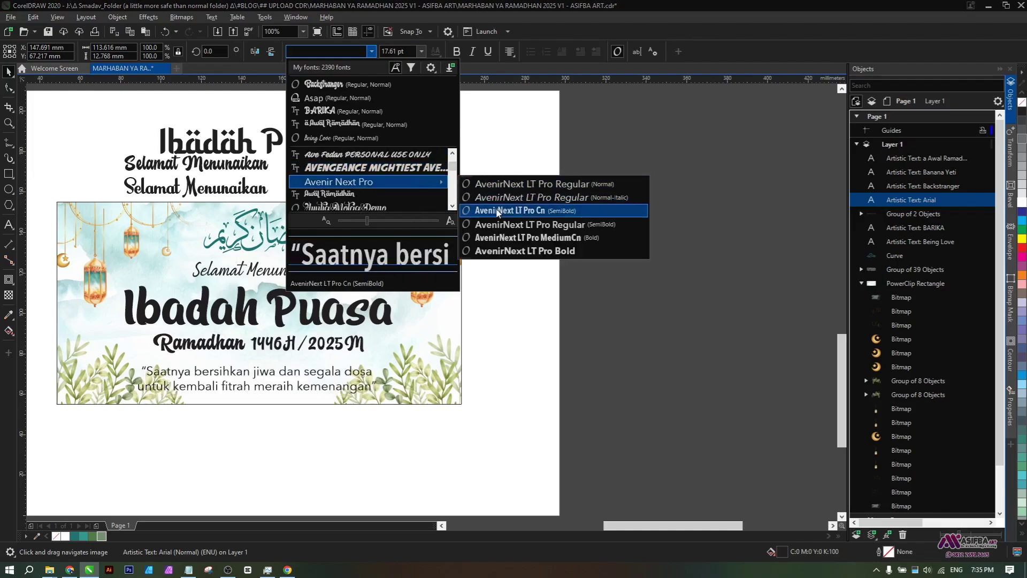
scroll(453, 207, down, 3)
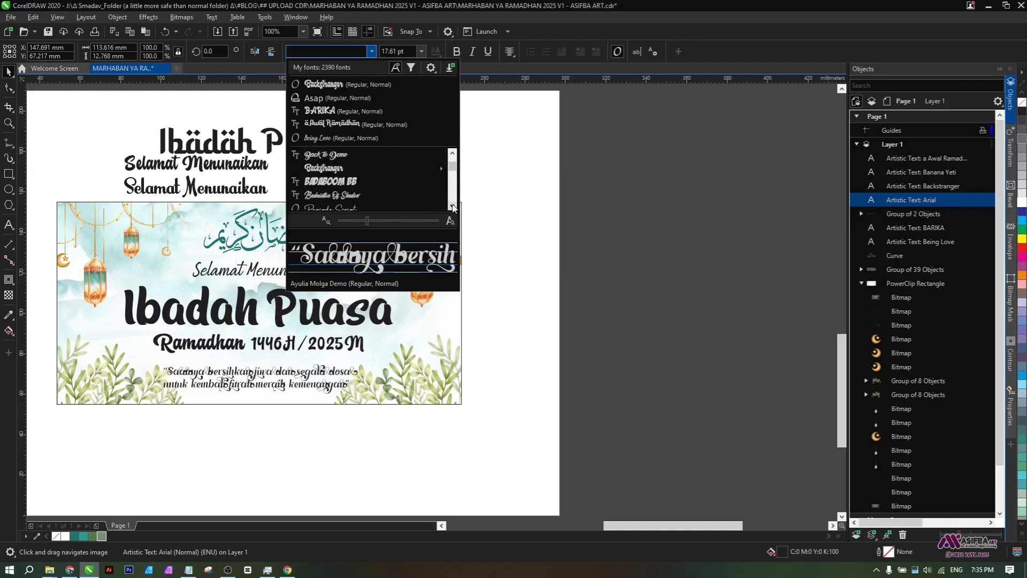
scroll(453, 208, down, 2)
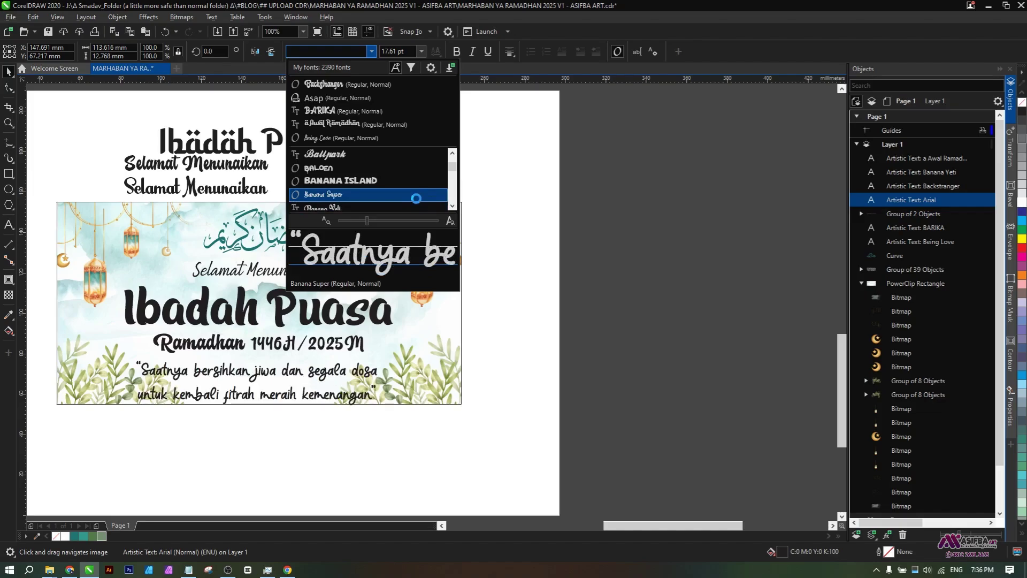
click(452, 206)
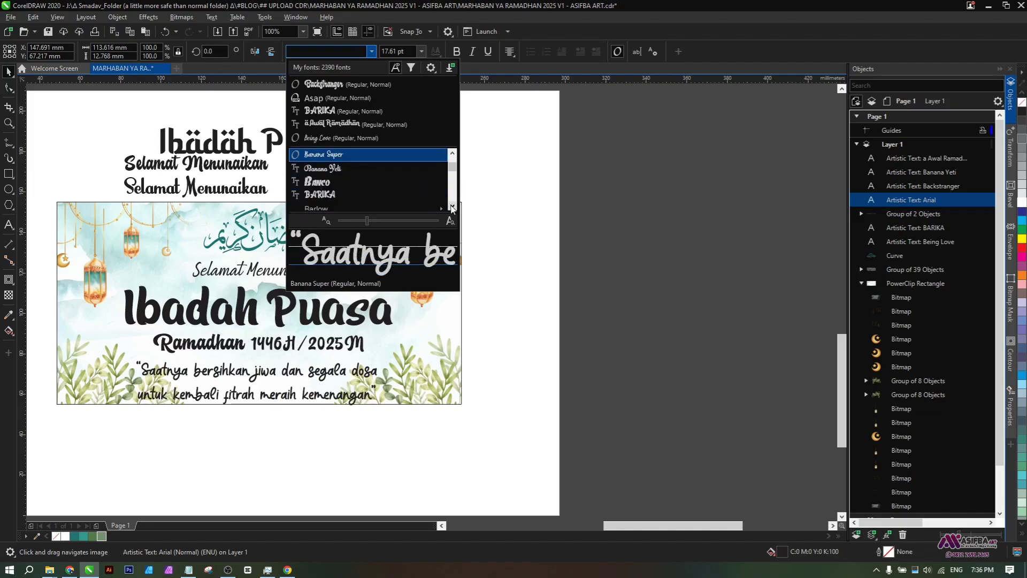
click(452, 207)
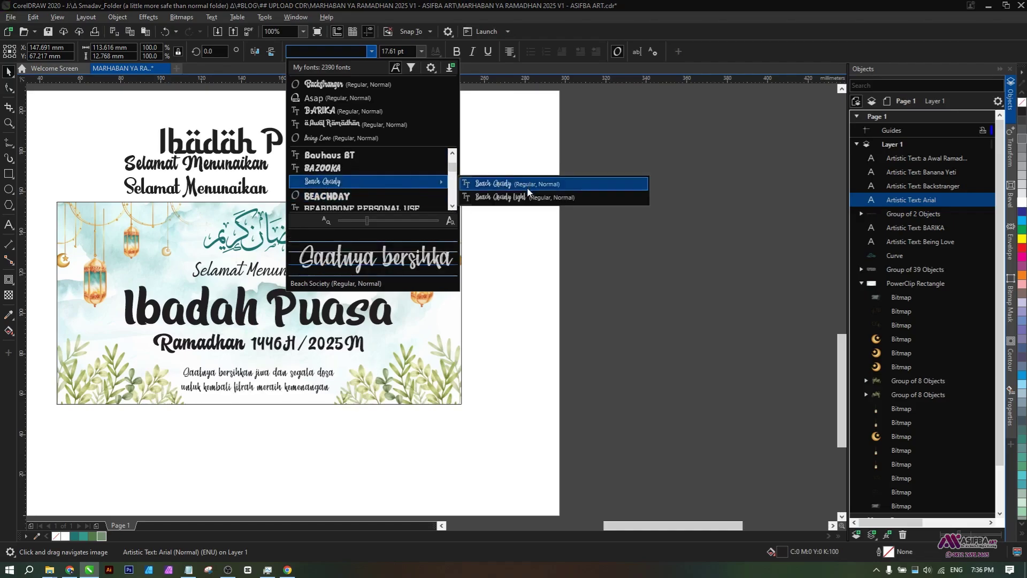
click(527, 198)
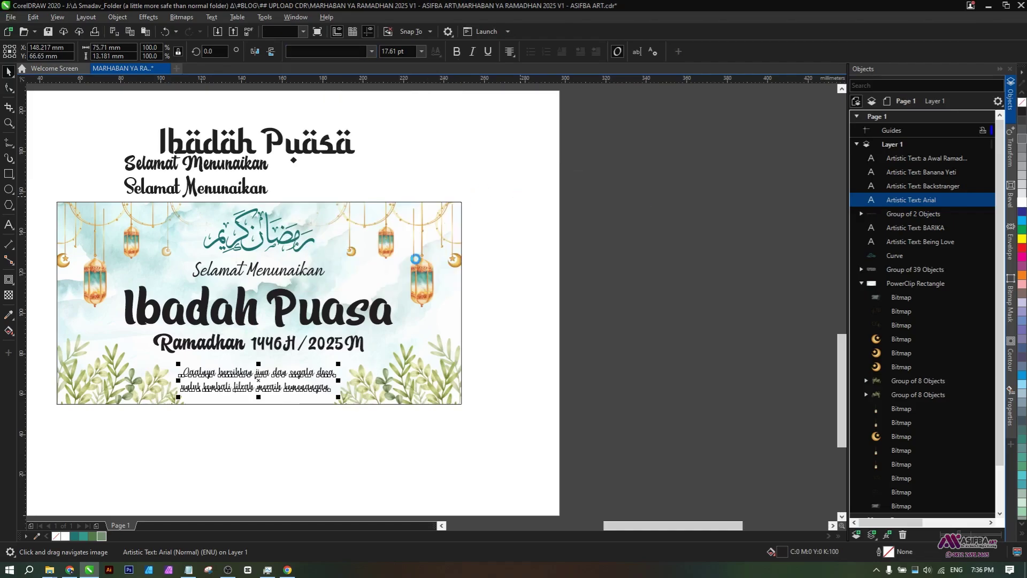
- Compress the quote vertically from its lower edge to about 11.5 mm high, at about 15.4 pt
scroll(259, 385, up, 3)
scroll(509, 381, down, 2)
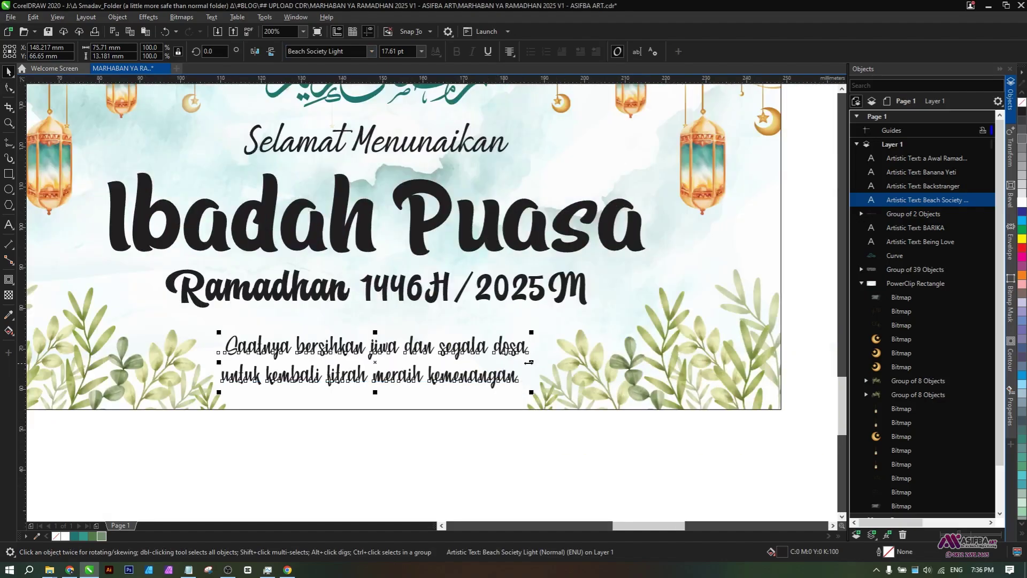
scroll(377, 393, up, 2)
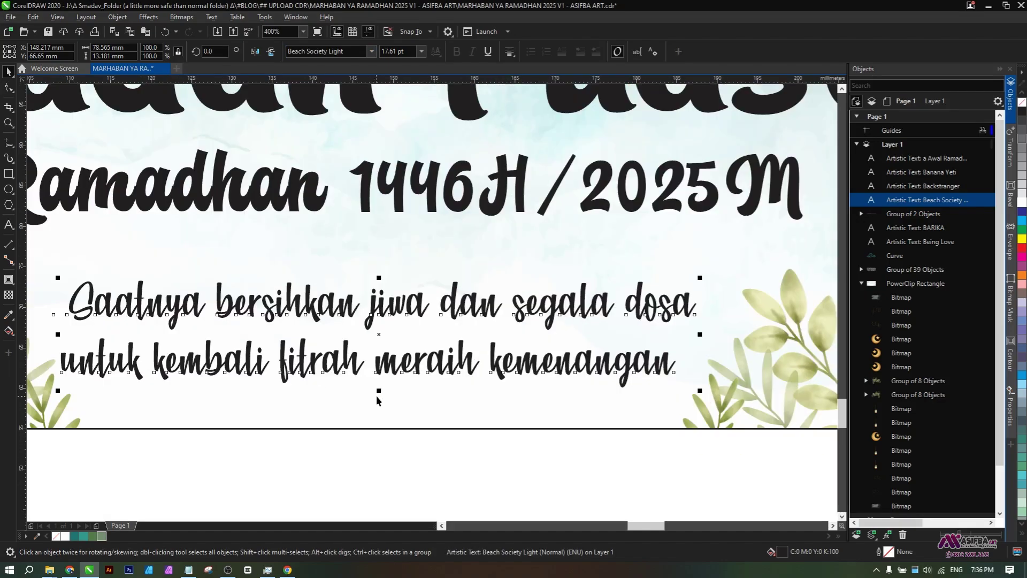
drag(379, 393, 380, 374)
scroll(379, 375, down, 2)
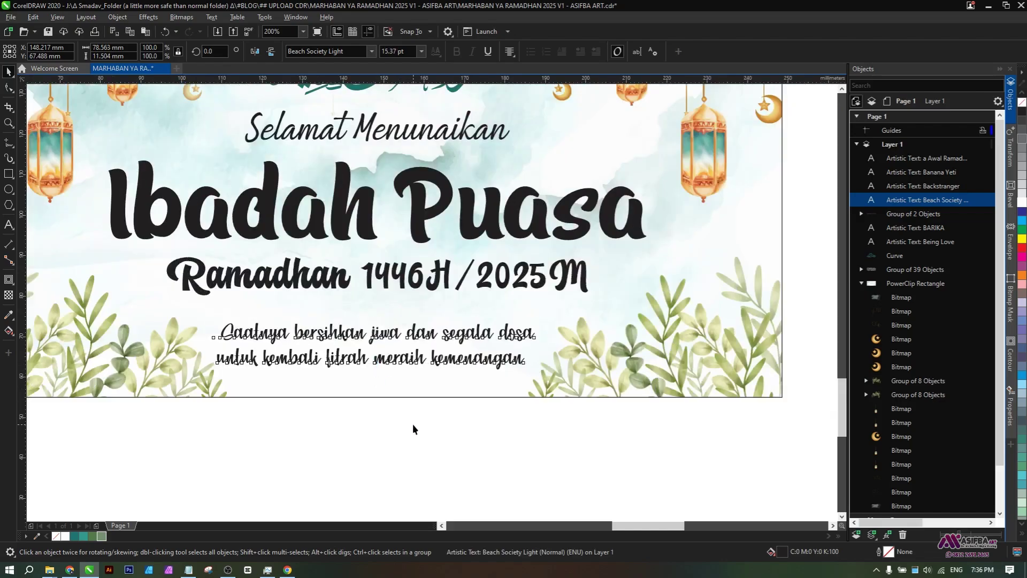
- Tighten the line spacing of the quote with the Shape tool until the two lines span about 11.1 mm in height
click(7, 89)
scroll(217, 356, up, 2)
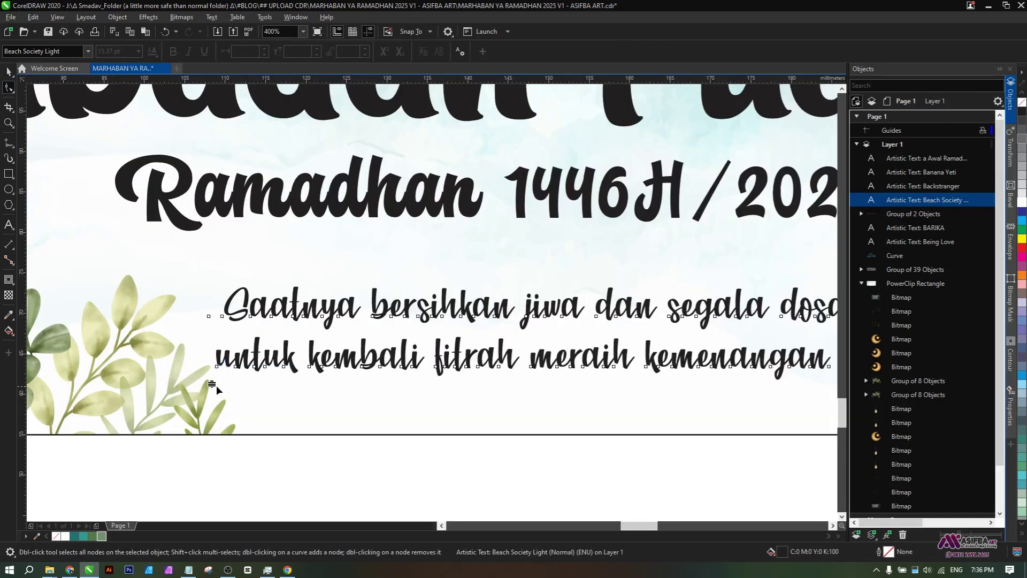
scroll(240, 349, down, 2)
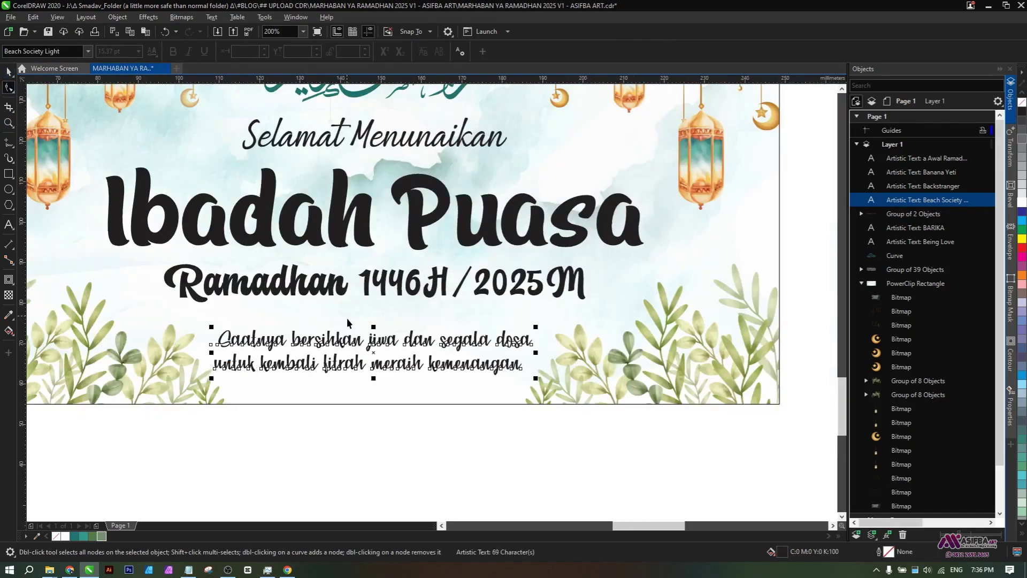
key(space)
scroll(285, 360, down, 1)
click(345, 429)
- Delete the leftover "Ibadah Puasa" and "Selamat Menunaikan" text samples above the banner
drag(419, 345, 392, 391)
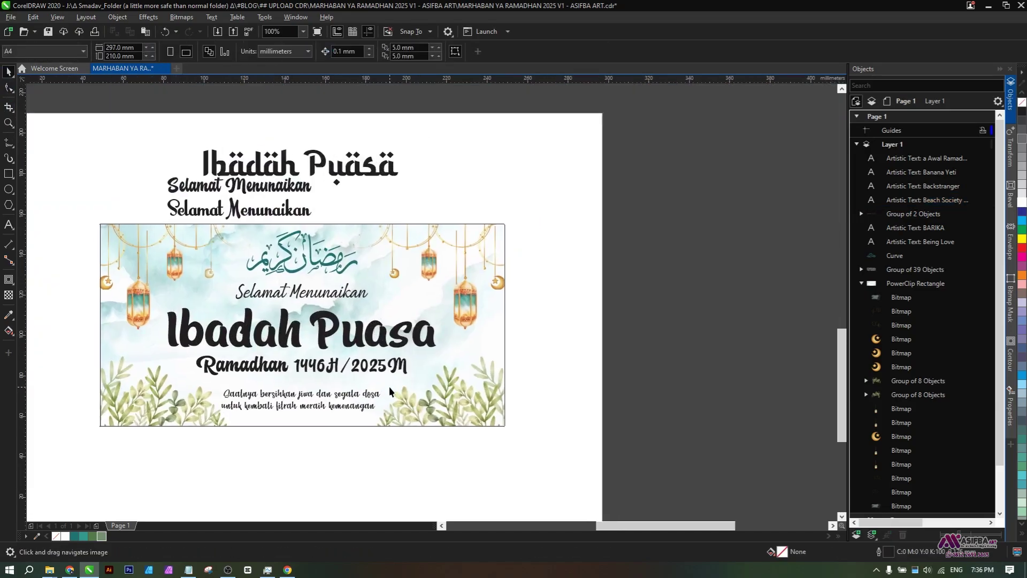
drag(408, 242, 409, 241)
key(Delete)
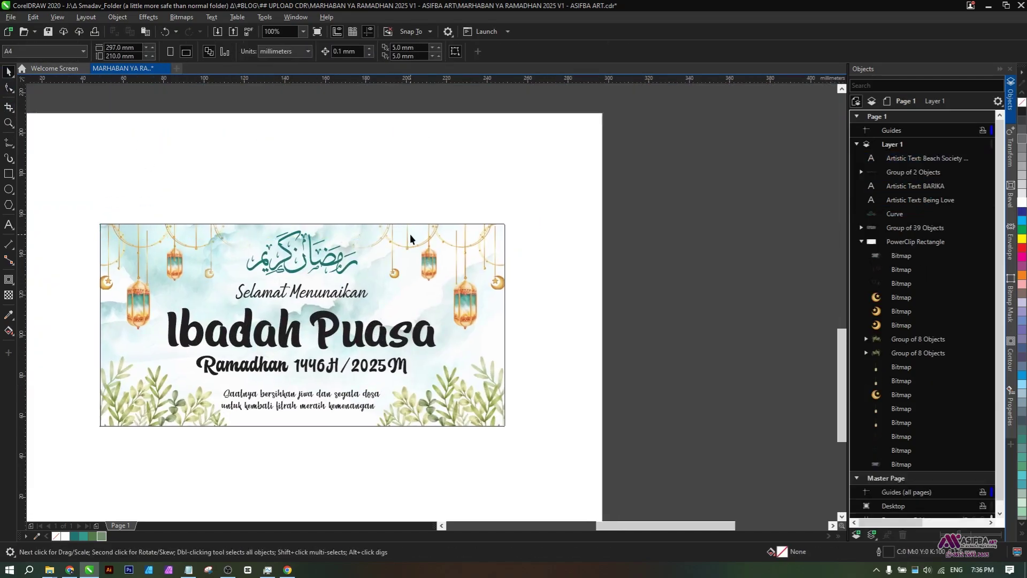
scroll(298, 274, up, 2)
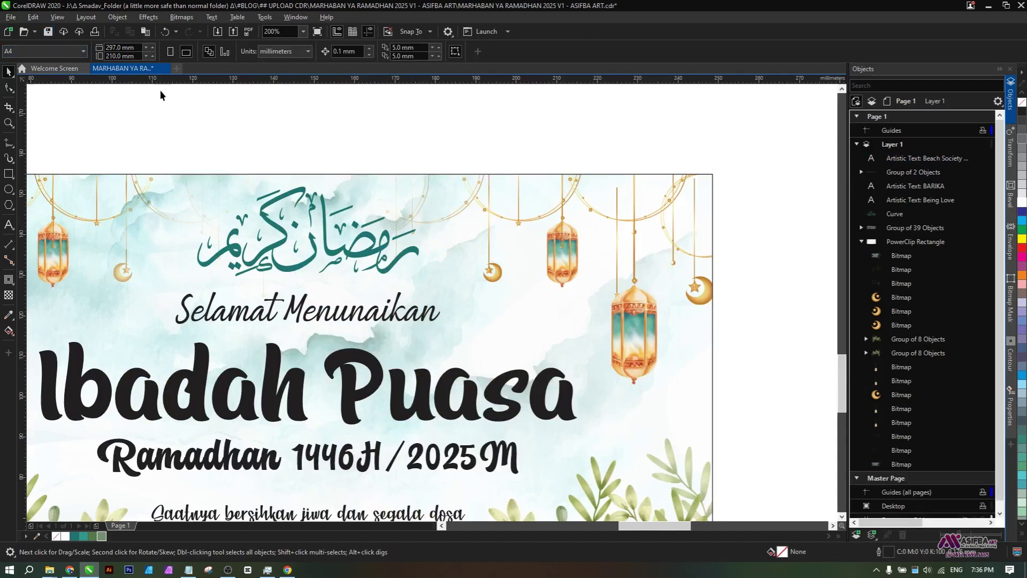
- Fill the "Selamat Menunaikan" line with olive green and "Ibadah Puasa" with dark teal from the document's colours
drag(366, 319, 375, 276)
click(355, 273)
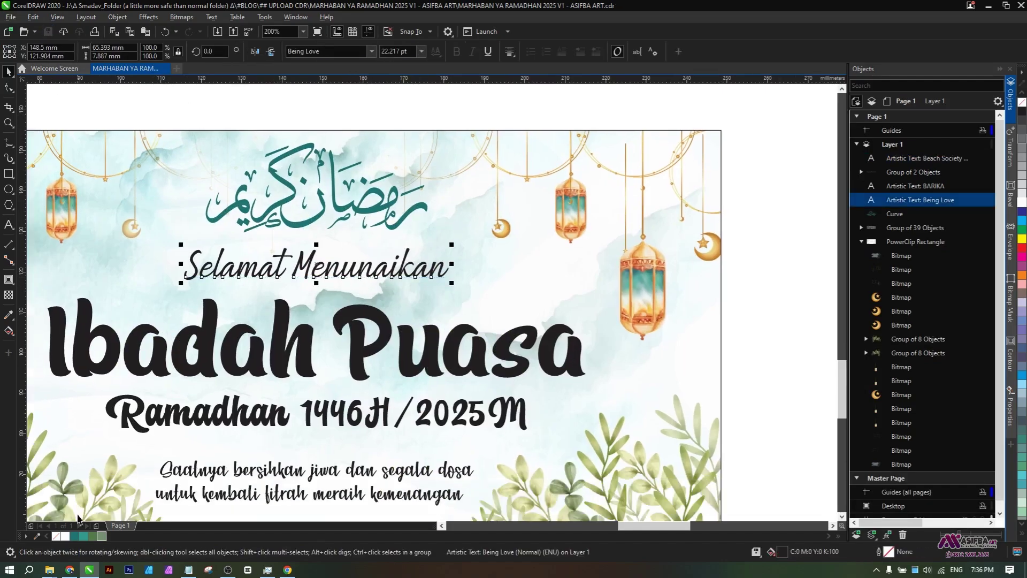
click(92, 536)
click(275, 369)
click(74, 535)
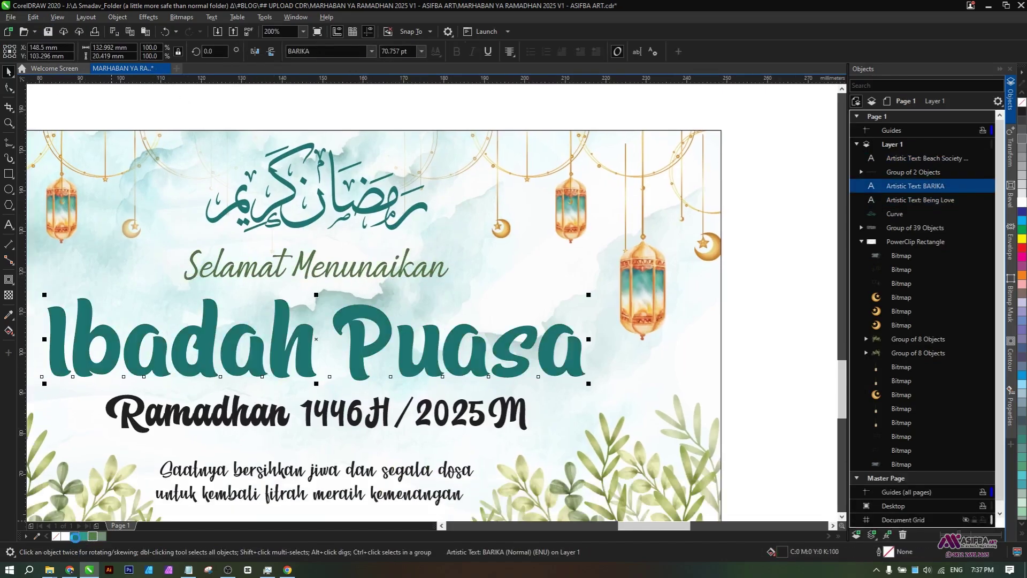
- Fill the grouped "Ramadhan 1446H/2025M" line with the lighter teal #30998B
drag(286, 427, 284, 391)
click(273, 389)
click(84, 536)
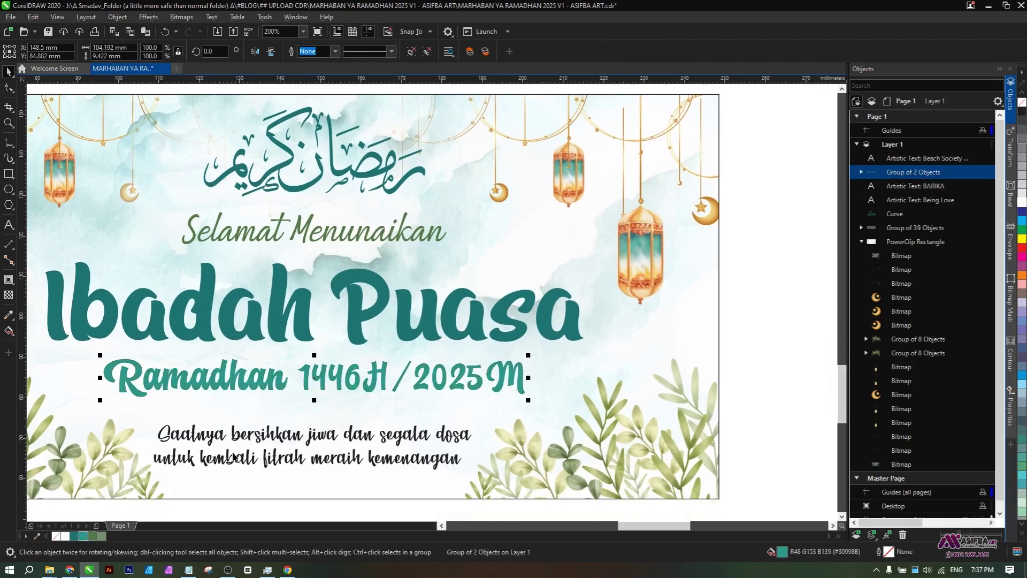
- Select the two-line quote at the banner's base
click(259, 436)
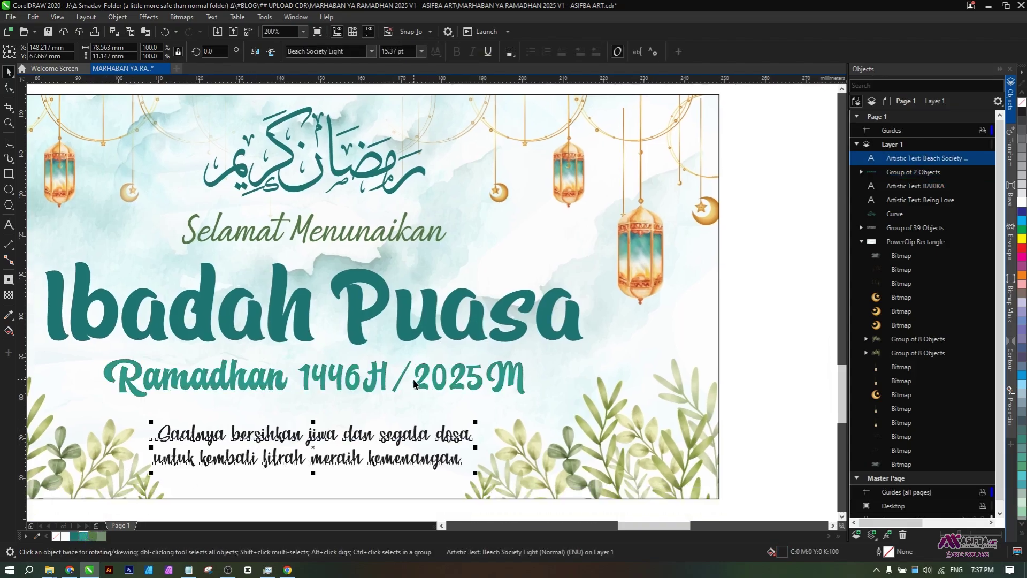
drag(453, 327, 361, 360)
scroll(466, 353, up, 4)
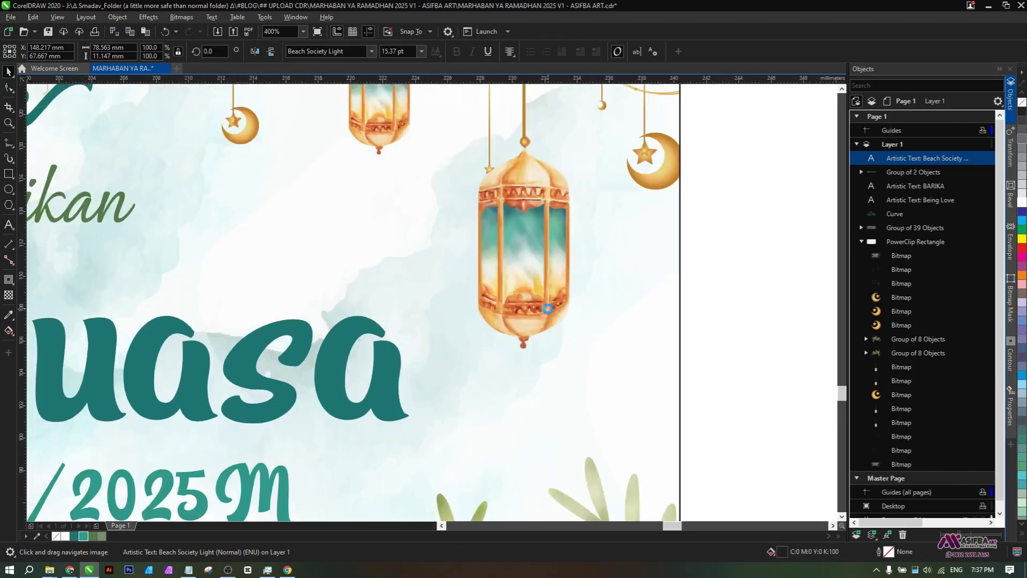
- Sample the dark red from the large lantern and fill the "Ibadah Puasa" headline with it
key(i)
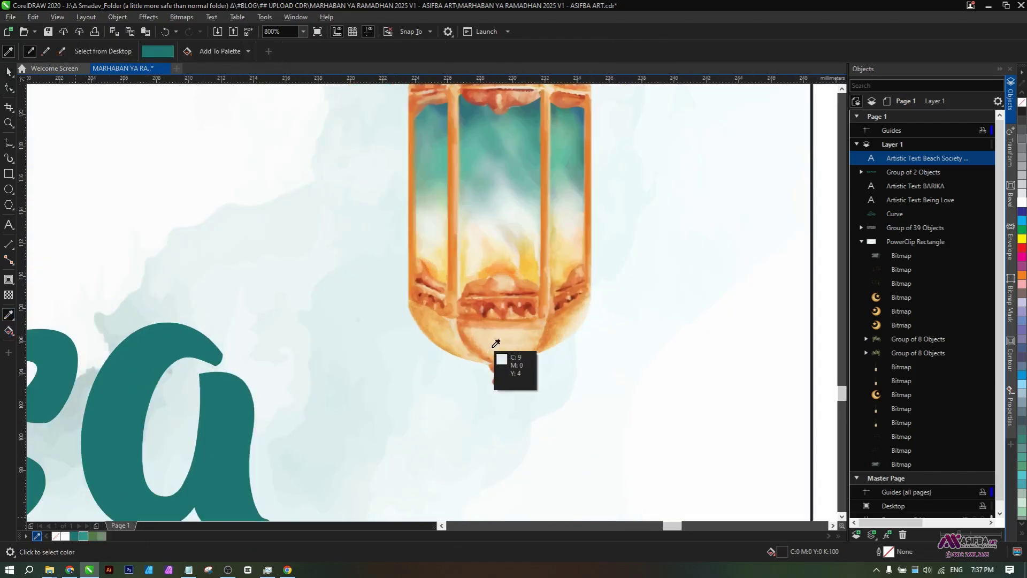
click(492, 306)
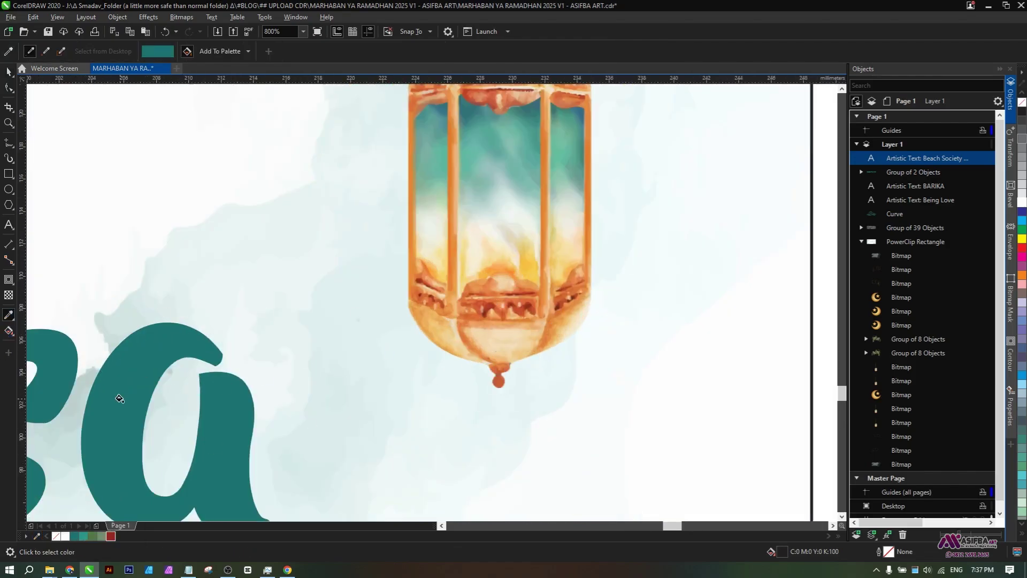
key(space)
click(191, 503)
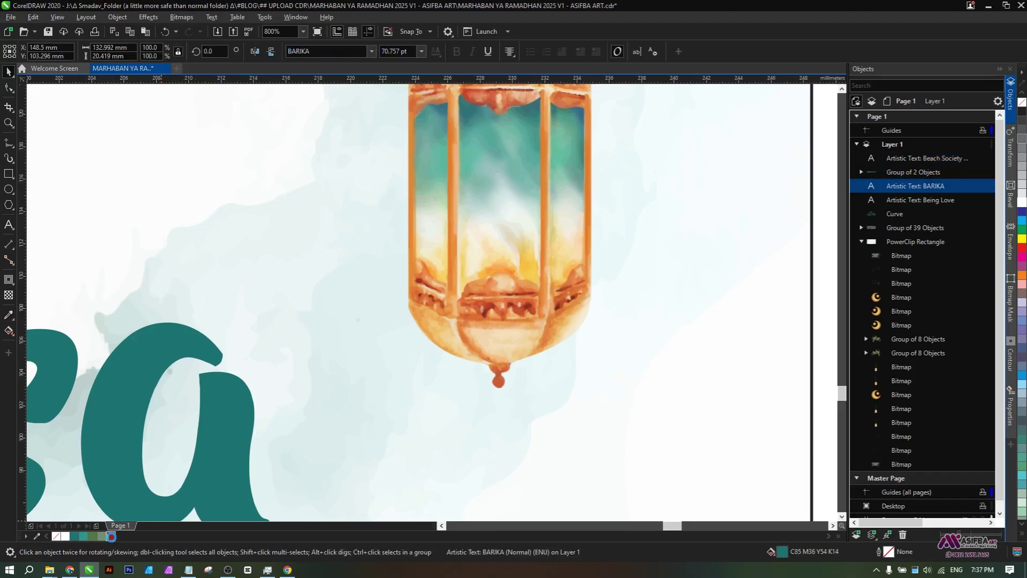
click(111, 536)
- Sample the light orange of the large lantern into the document palette
scroll(368, 434, down, 3)
click(525, 429)
scroll(394, 420, up, 3)
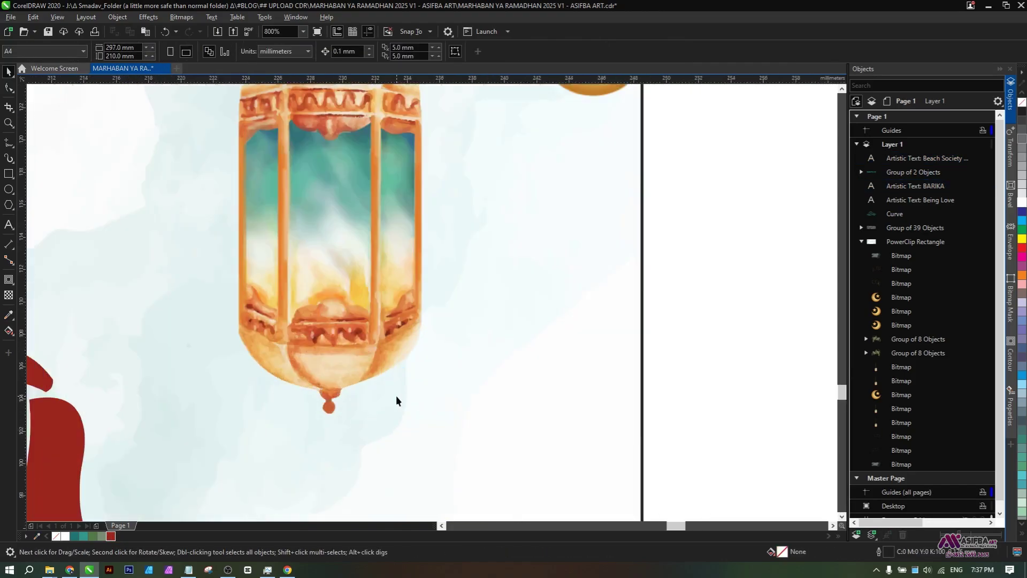
drag(396, 396, 391, 424)
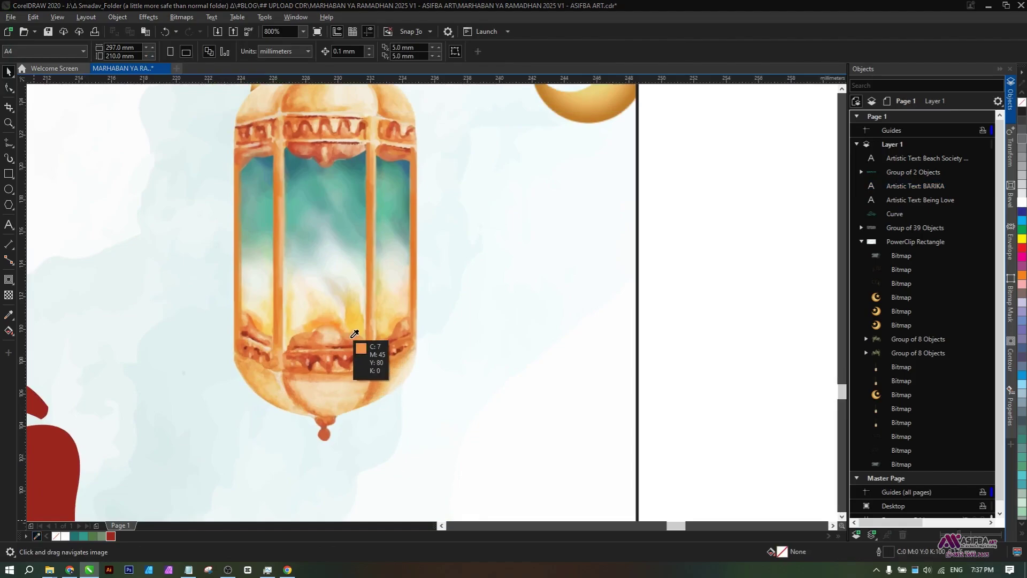
scroll(353, 343, down, 2)
drag(247, 415, 547, 371)
scroll(630, 359, down, 1)
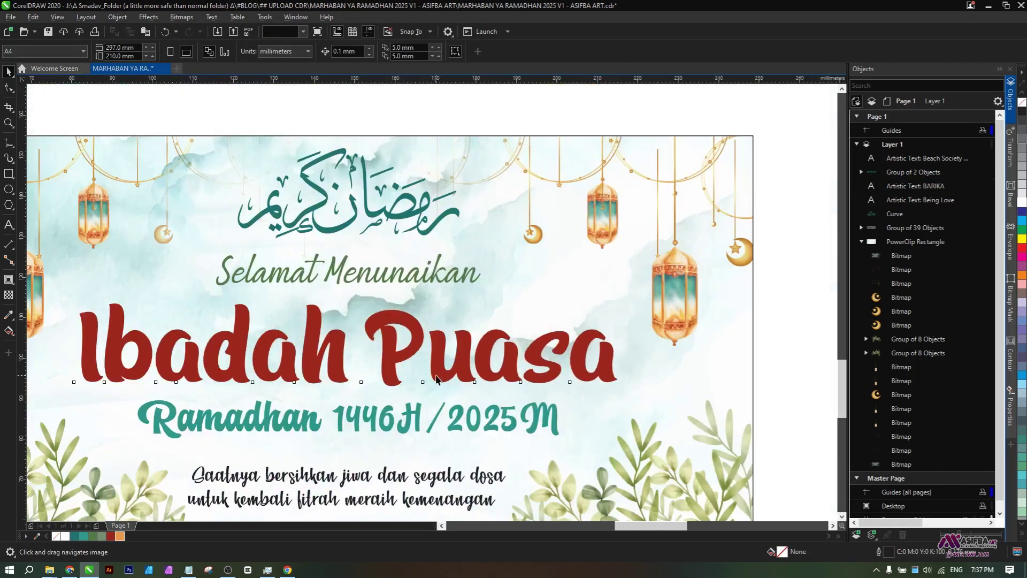
- Give the "Ibadah Puasa" headline a vertical fountain fill from dark red at the base to the sampled orange at the top
click(434, 375)
click(9, 331)
drag(386, 315, 386, 311)
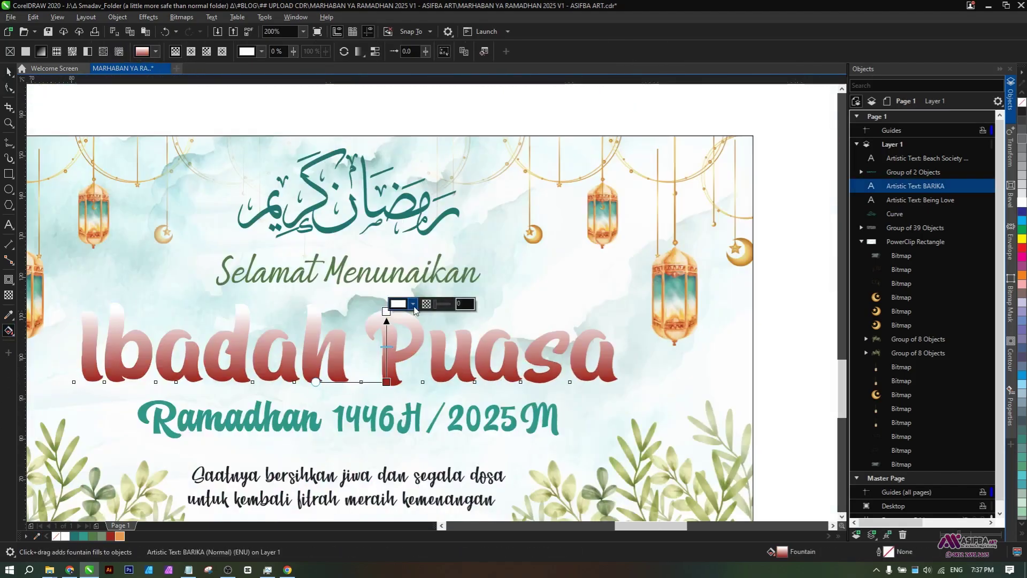
click(413, 304)
click(492, 463)
click(121, 536)
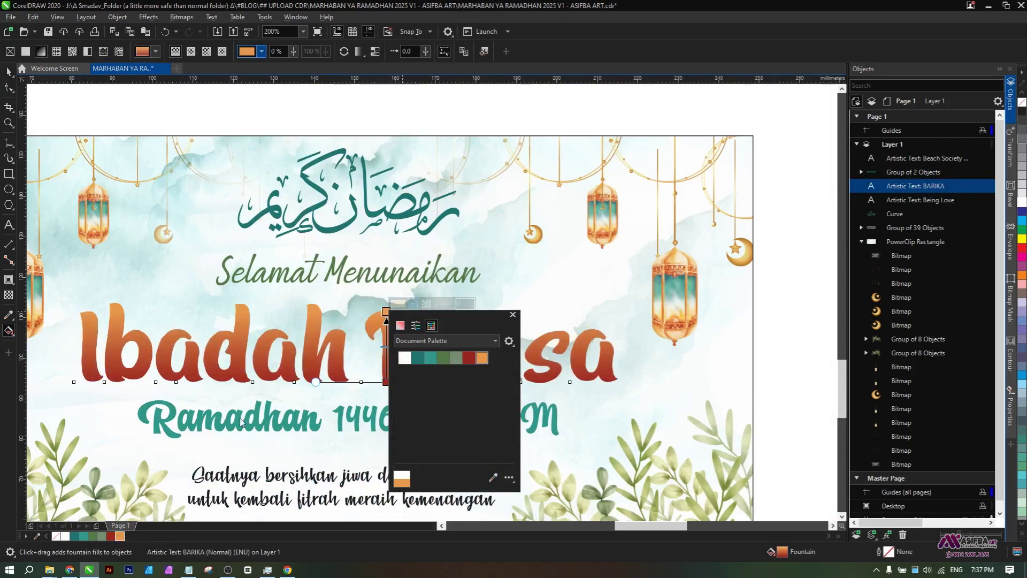
click(273, 367)
scroll(270, 348, down, 1)
click(556, 367)
key(space)
scroll(440, 349, up, 1)
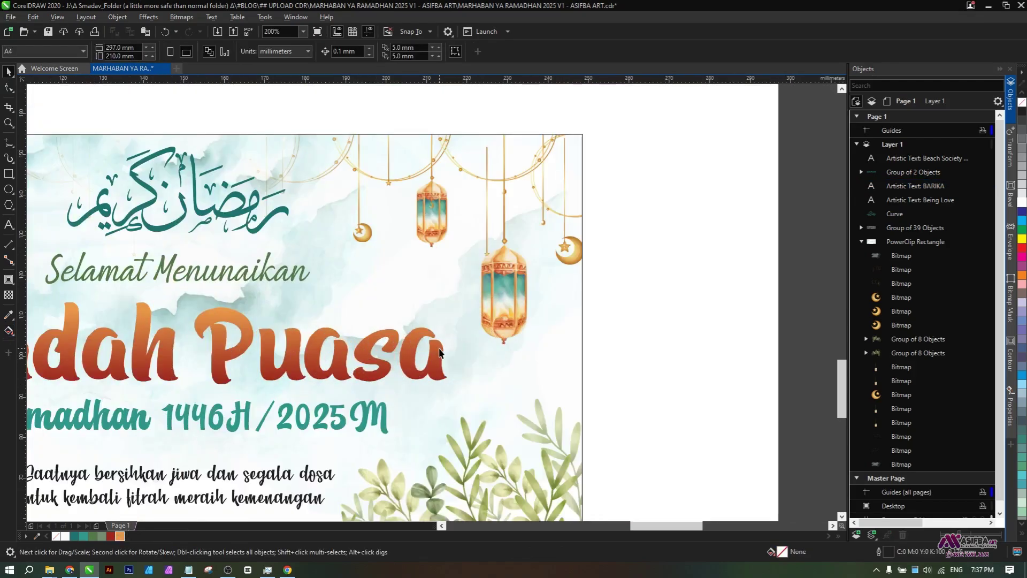
click(215, 374)
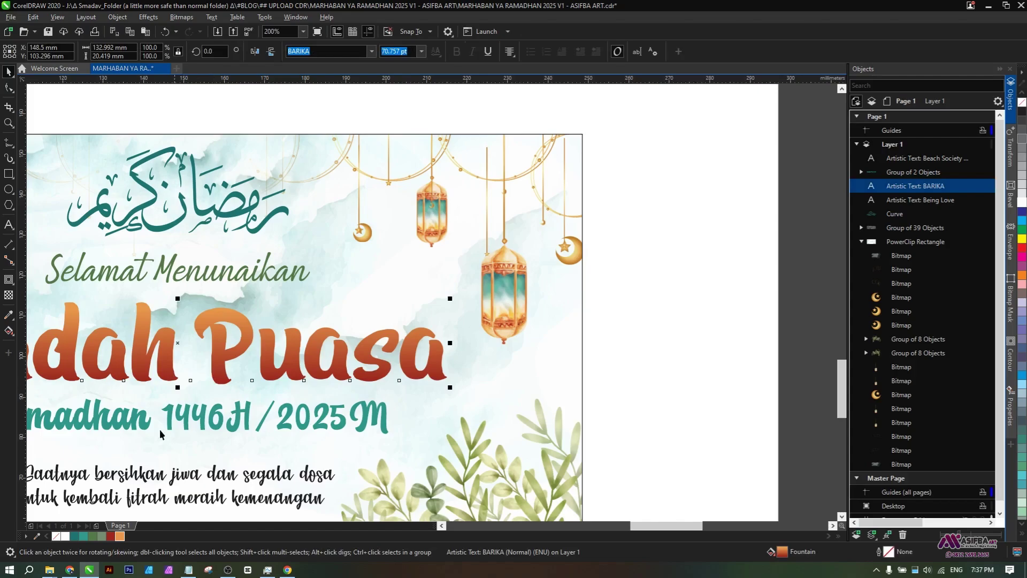
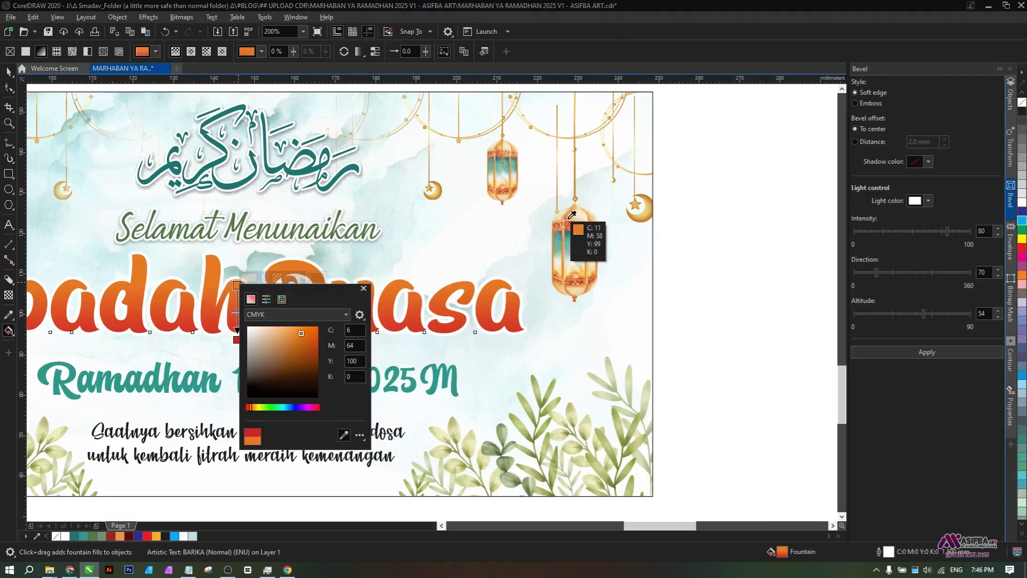
- Recolour the headline's fountain fill with orange sampled from the large lantern at the top and light orange from the document palette at the base
click(569, 216)
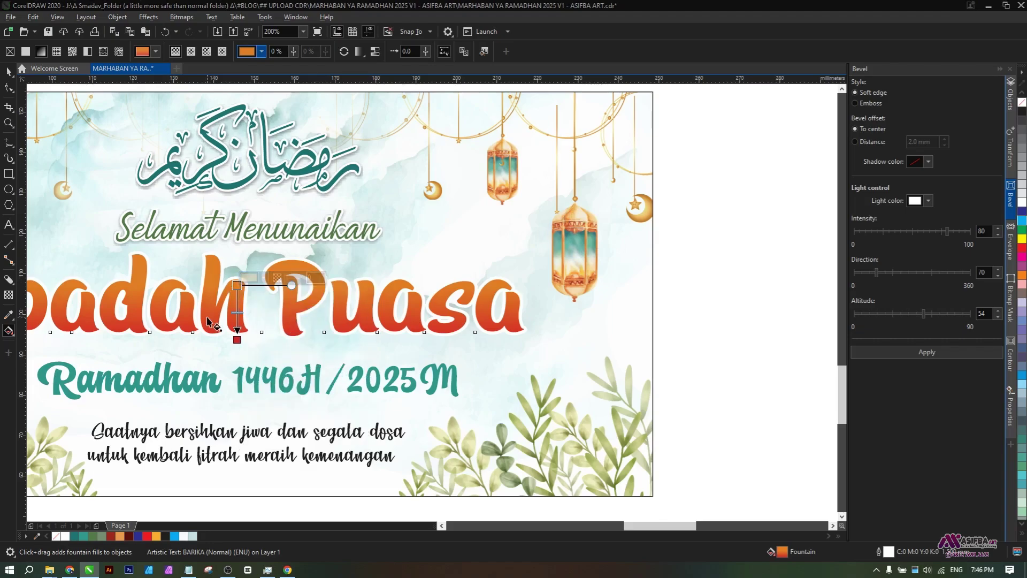
click(237, 339)
click(262, 332)
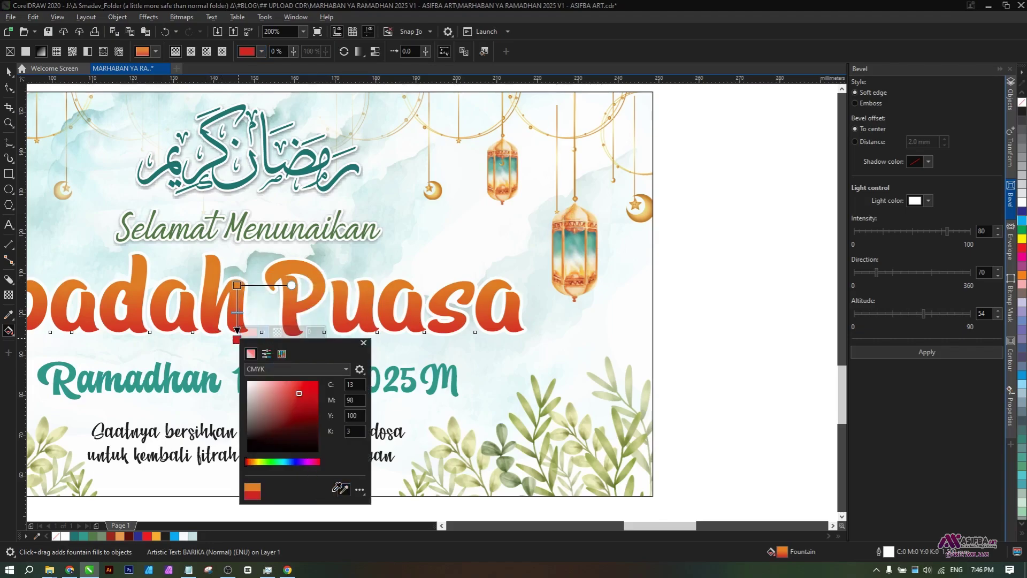
click(121, 536)
click(185, 302)
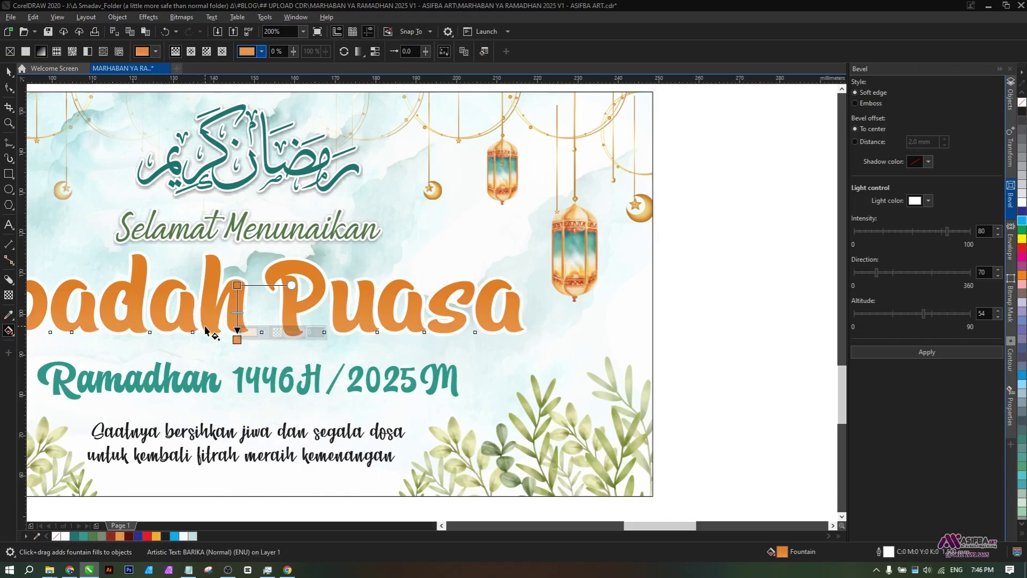
- Redraw the headline's fountain fill vertically from the base of the letters up to their top edge
drag(205, 326, 206, 260)
key(ctrl+z)
click(207, 299)
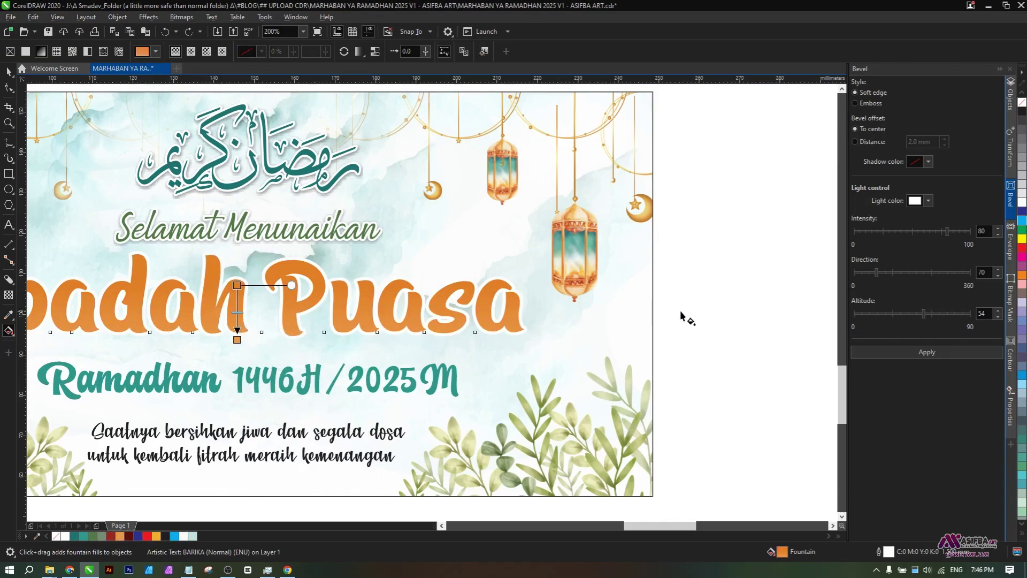
drag(213, 332, 213, 255)
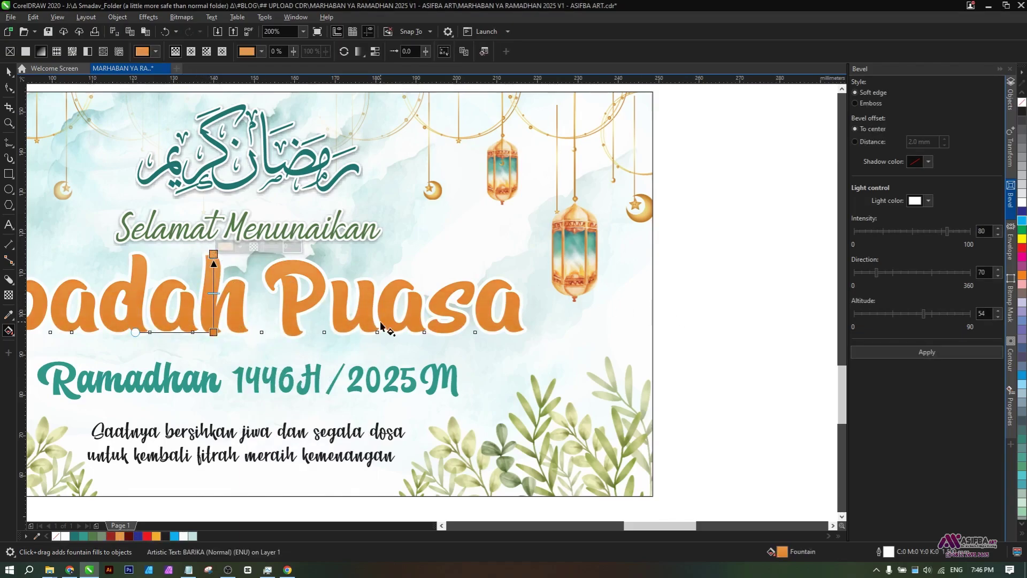
scroll(381, 323, down, 1)
key(space)
click(558, 371)
scroll(352, 312, up, 1)
- Set the headline's white outline width to 2 mm and move the headline slightly downward
click(322, 337)
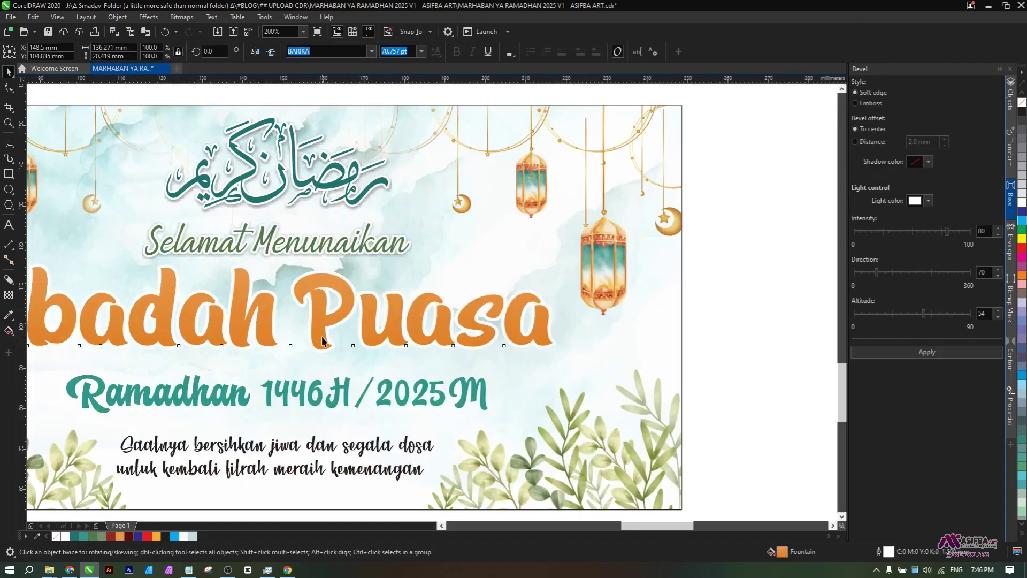
key(F12)
key(Return)
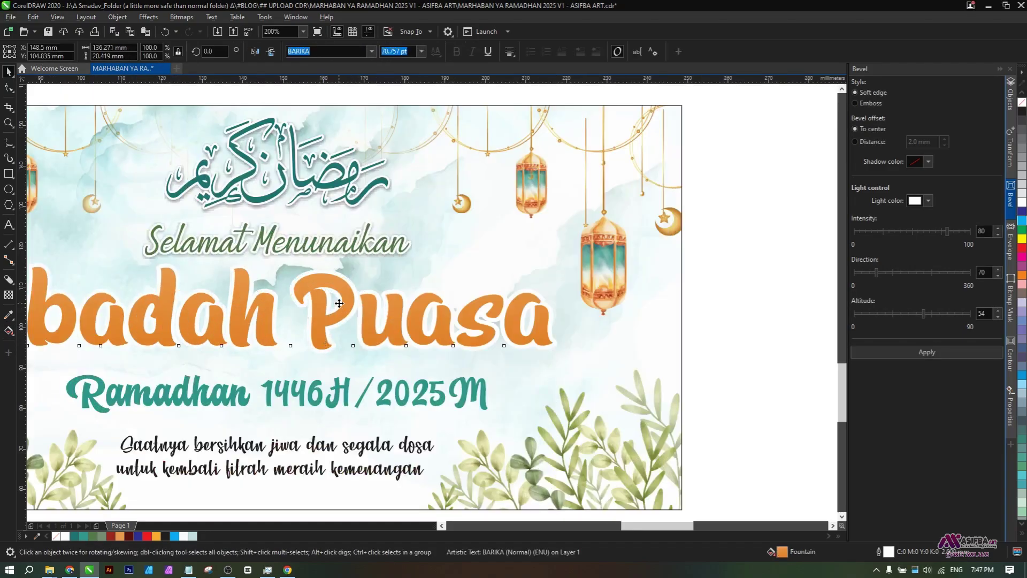
drag(325, 319, 325, 322)
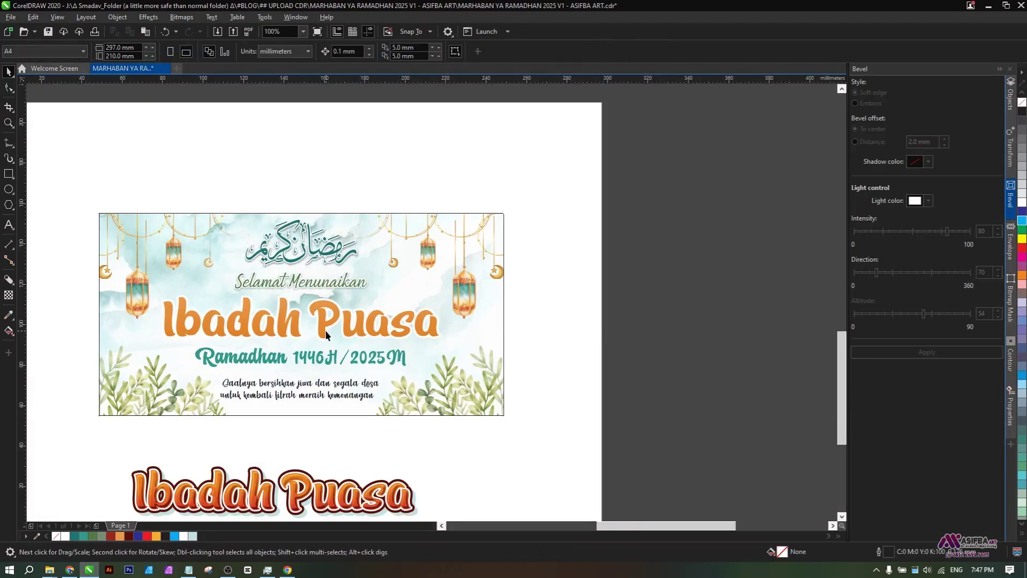
click(326, 331)
click(550, 350)
drag(118, 286, 118, 286)
- Offset the black-outlined lower copy of the headline slightly down and to the right as a shadow behind the original
click(1010, 95)
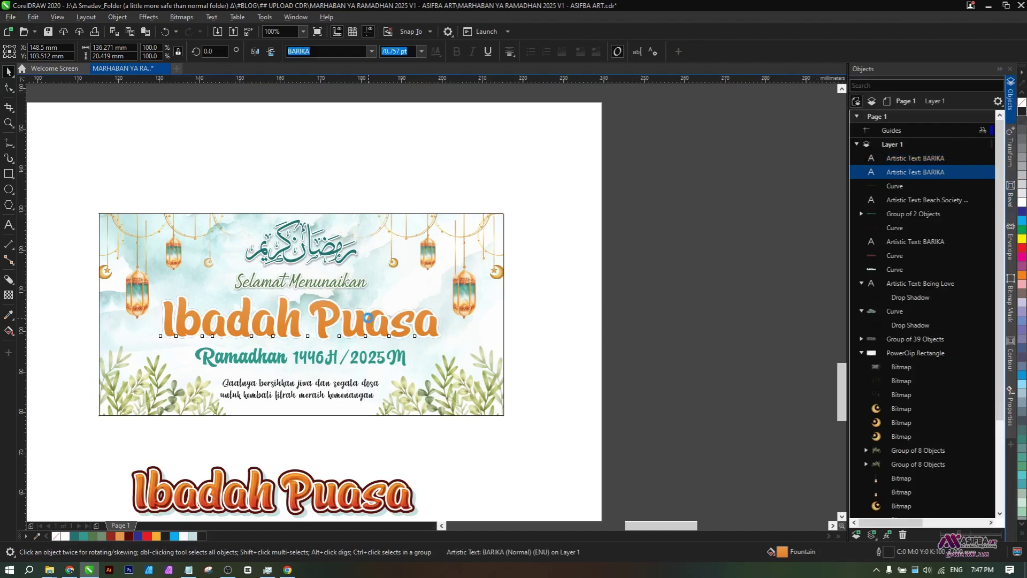
scroll(369, 317, up, 1)
scroll(236, 316, up, 1)
drag(229, 309, 237, 317)
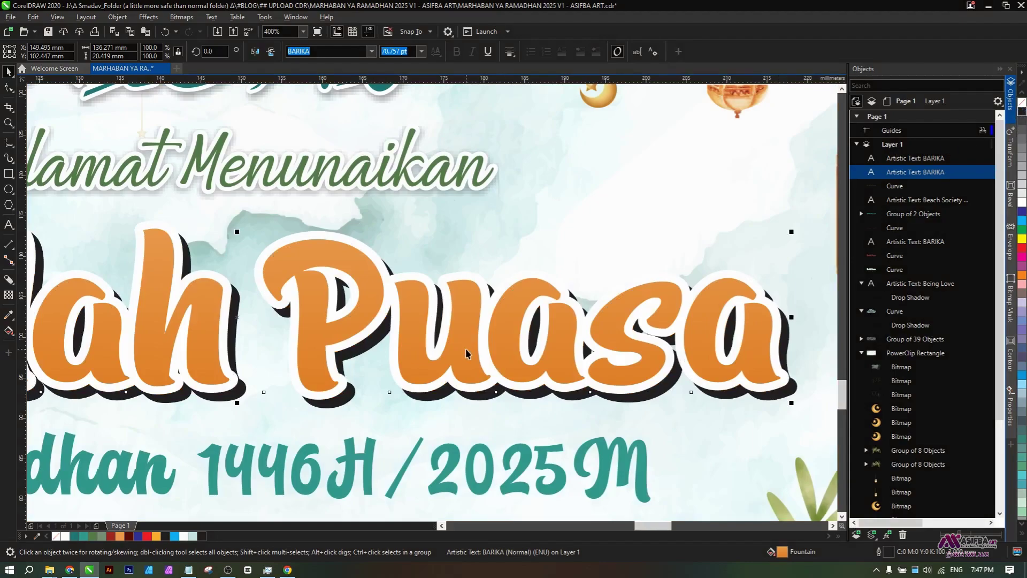
- Apply a uniform transparency of 50 to the headline's black shadow copy
scroll(426, 363, down, 2)
click(8, 295)
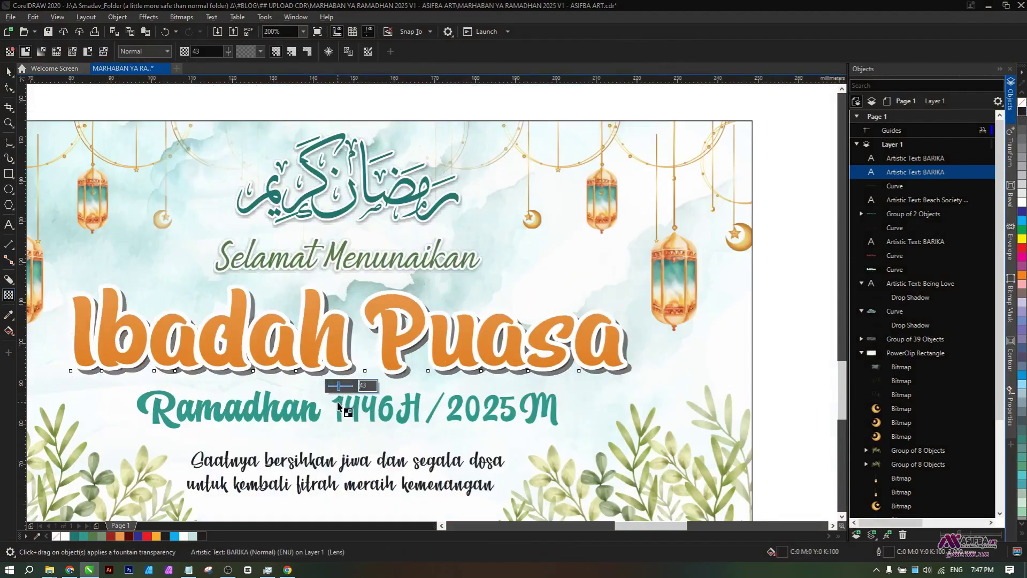
text(5.0)
key(Return)
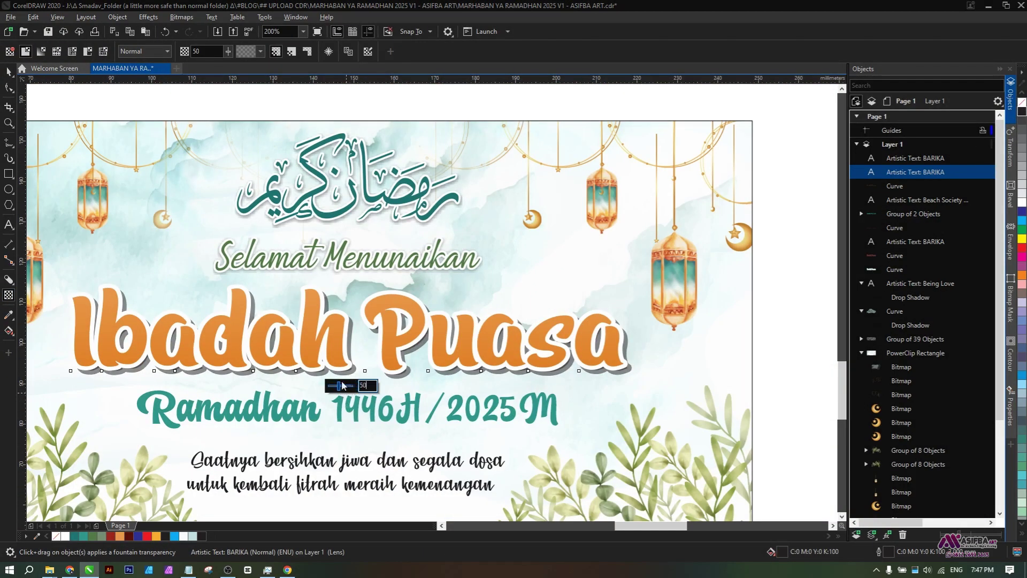
click(286, 327)
scroll(285, 326, down, 1)
click(606, 335)
key(space)
- Add a white outline to the "Ramadhan 1446H/2025M" line
drag(361, 394, 381, 339)
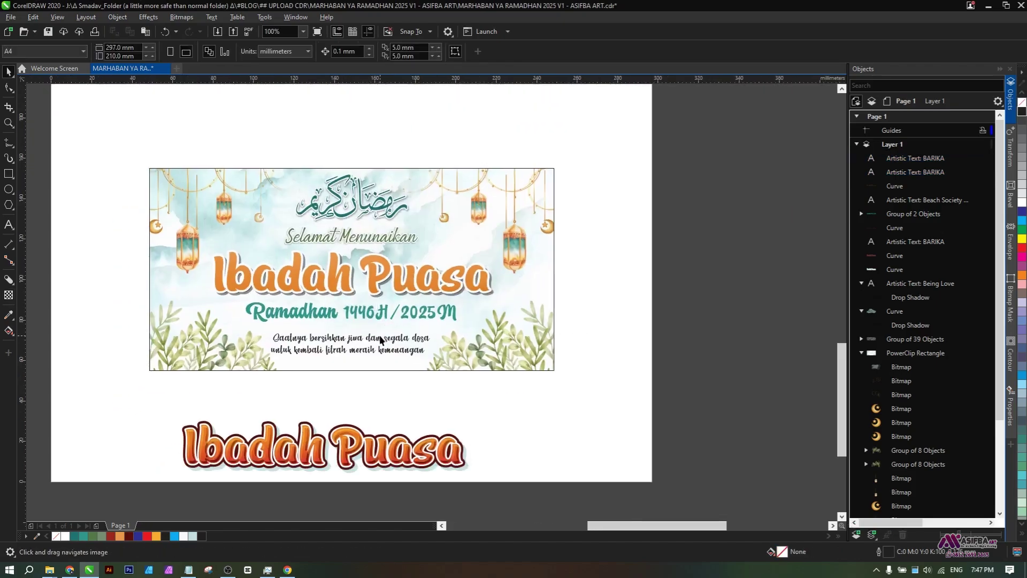
scroll(365, 335, up, 2)
click(373, 324)
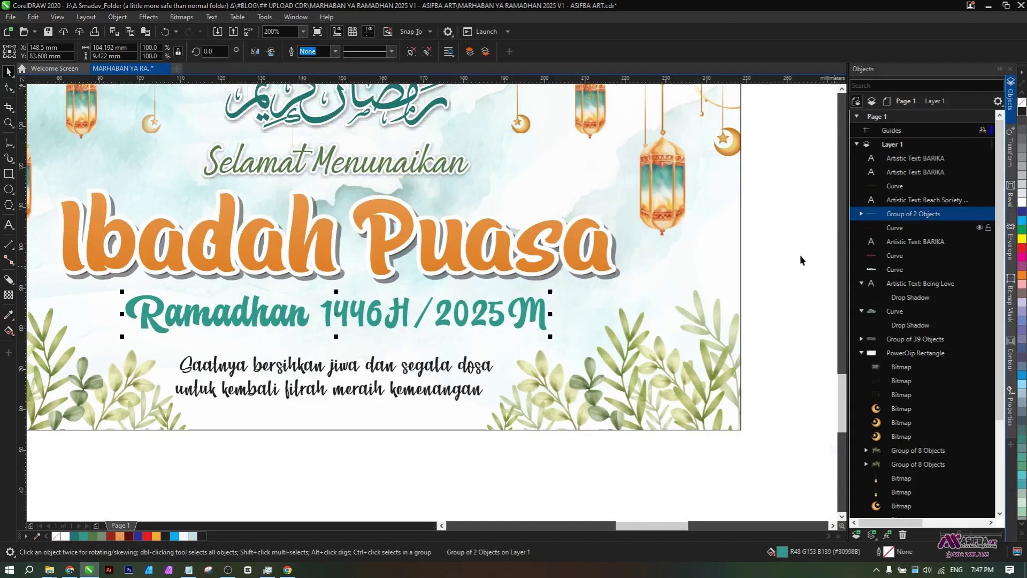
drag(529, 319, 445, 362)
scroll(445, 363, down, 1)
scroll(445, 362, up, 1)
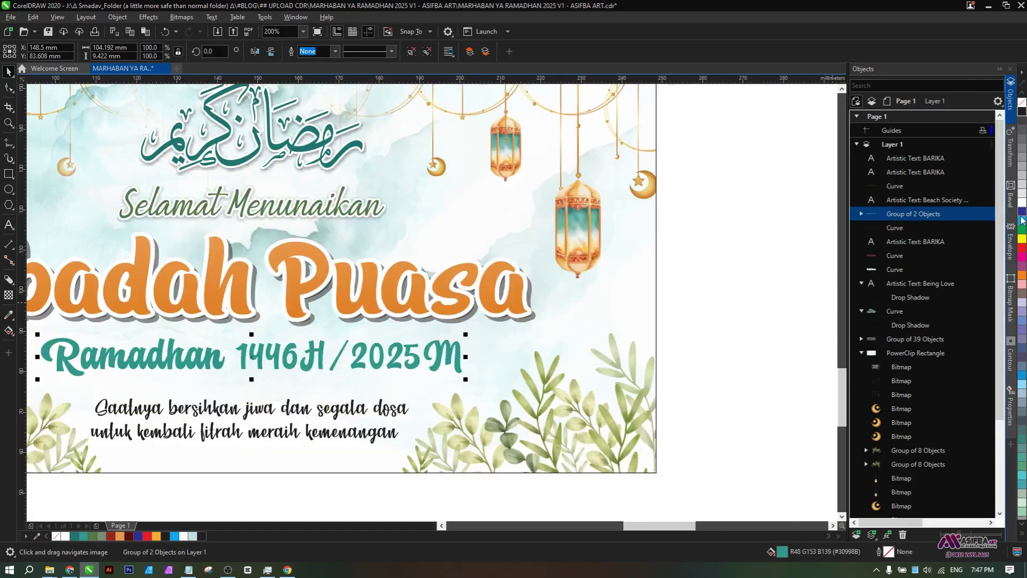
right_click(1023, 203)
- Set the date line's outline to 1.5 mm with rounded corners, placed behind the fill and scaling with the object
key(F12)
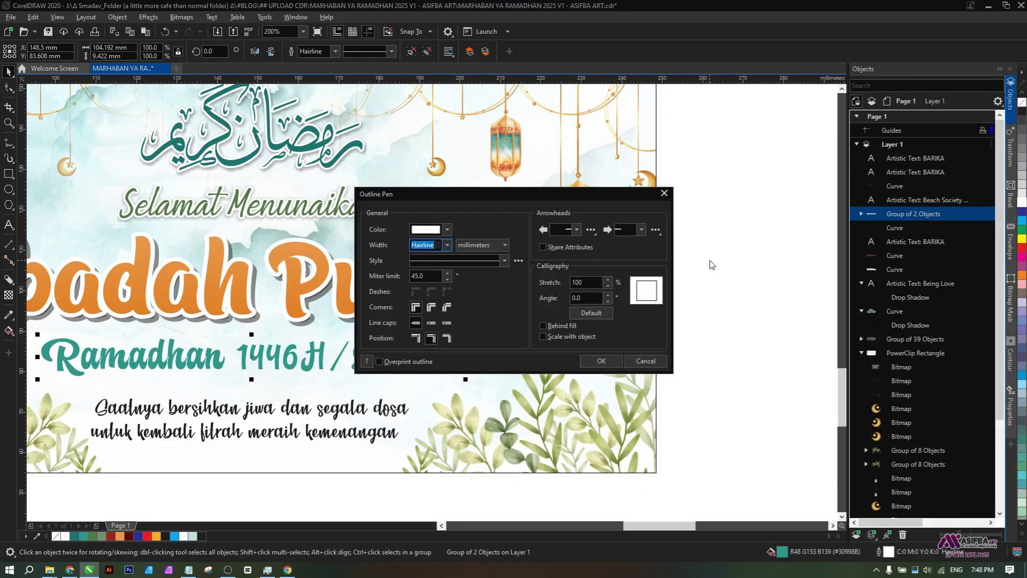
click(560, 324)
click(431, 307)
click(446, 244)
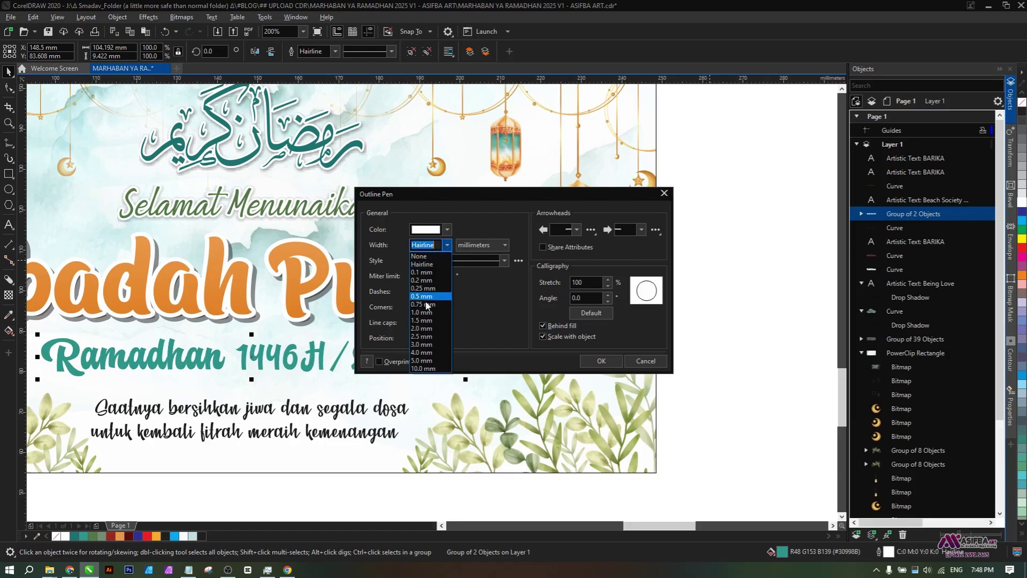
click(422, 319)
click(601, 361)
- Duplicate the "Ramadhan 1446H/2025M" line in place and bring both copies to the front
drag(436, 351, 497, 345)
scroll(486, 374, up, 1)
scroll(486, 374, down, 1)
key(ctrl+v)
drag(740, 383, 65, 288)
key(shift+Page_Up)
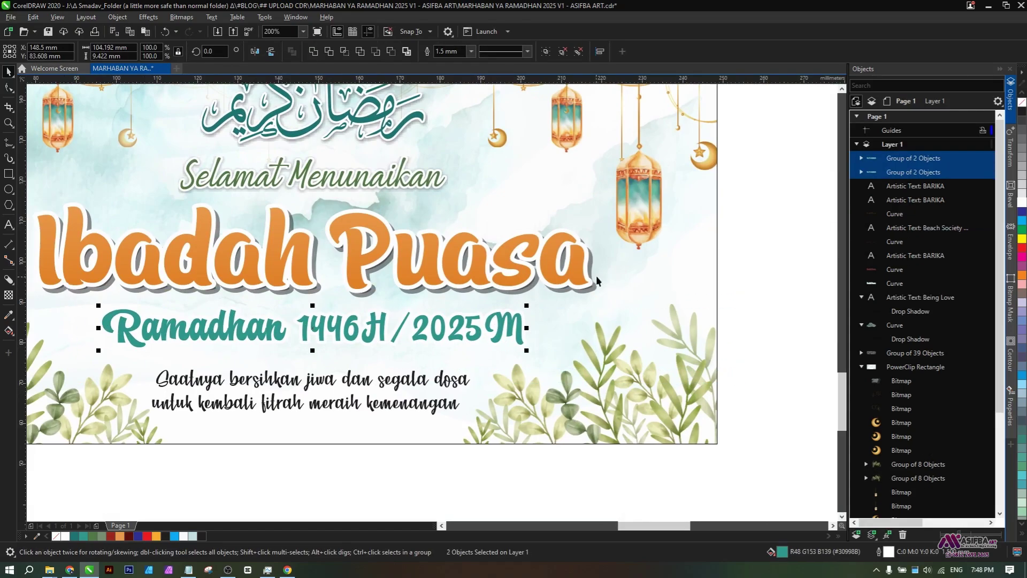
- Turn the lower copy of the date line black and offset it slightly down and to the right as a shadow
click(903, 172)
scroll(319, 333, up, 2)
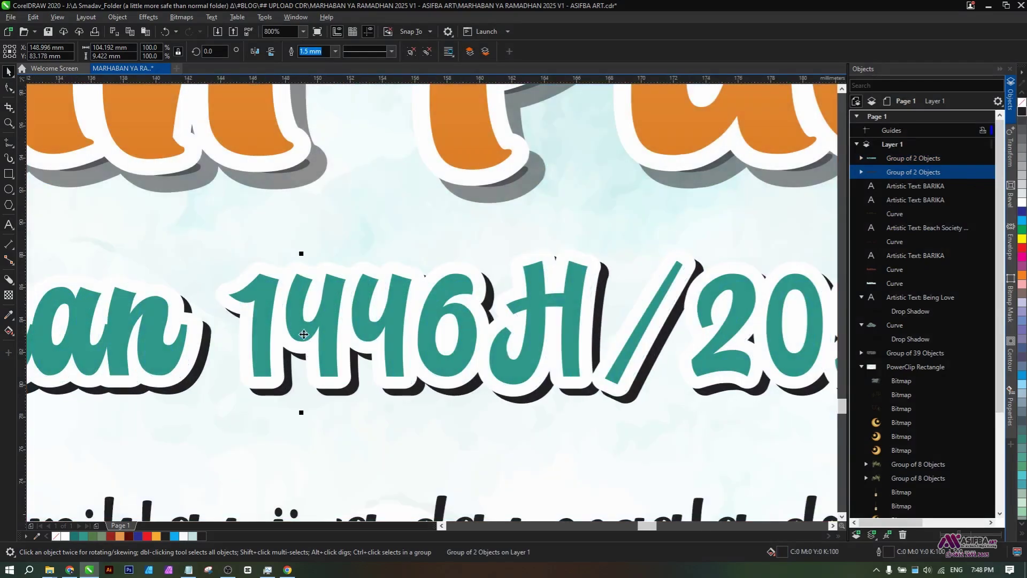
scroll(300, 332, down, 2)
- Set the outline width of both the date line and its black shadow copy to 1.25 mm
shift+click(355, 345)
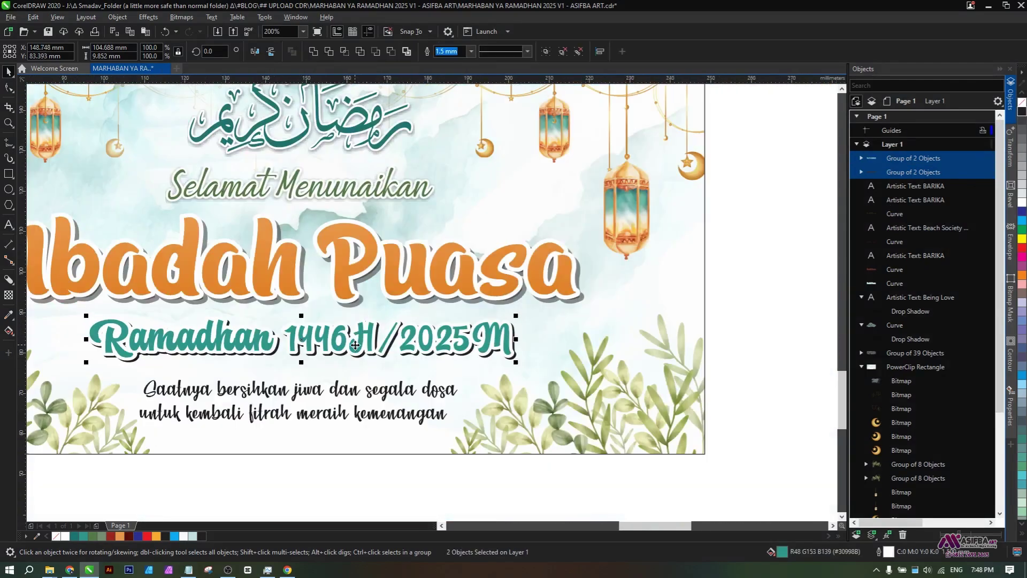
key(F12)
text(1.25)
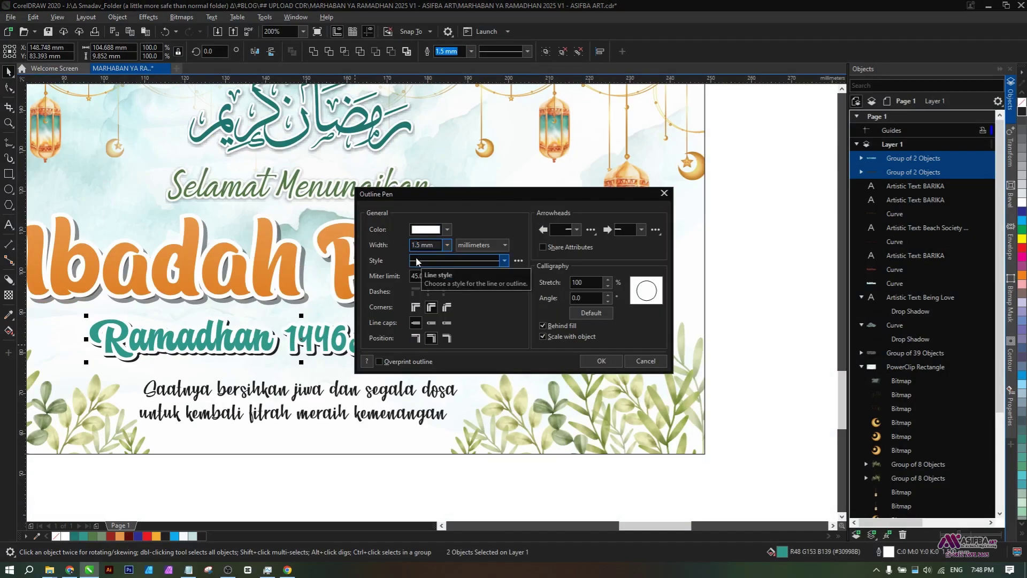
key(Return)
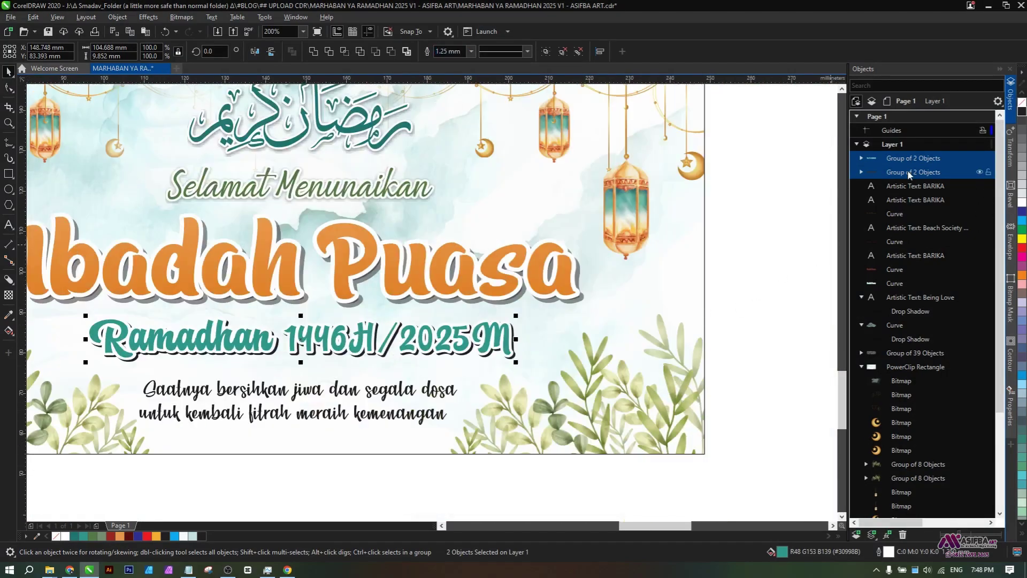
- Make the black shadow copy of the "Ramadhan 1446H/2025M" line semi-transparent
click(908, 171)
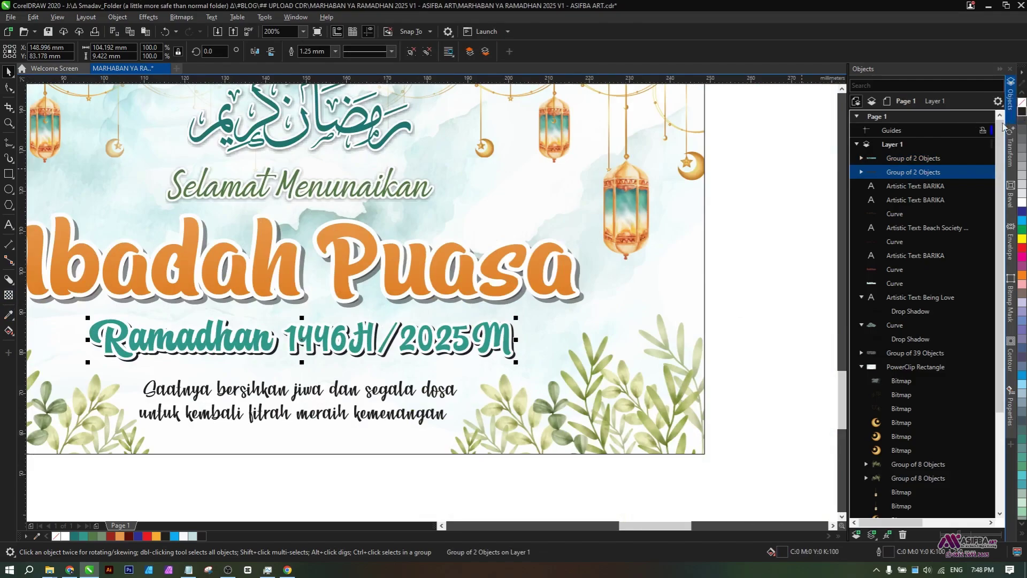
click(9, 295)
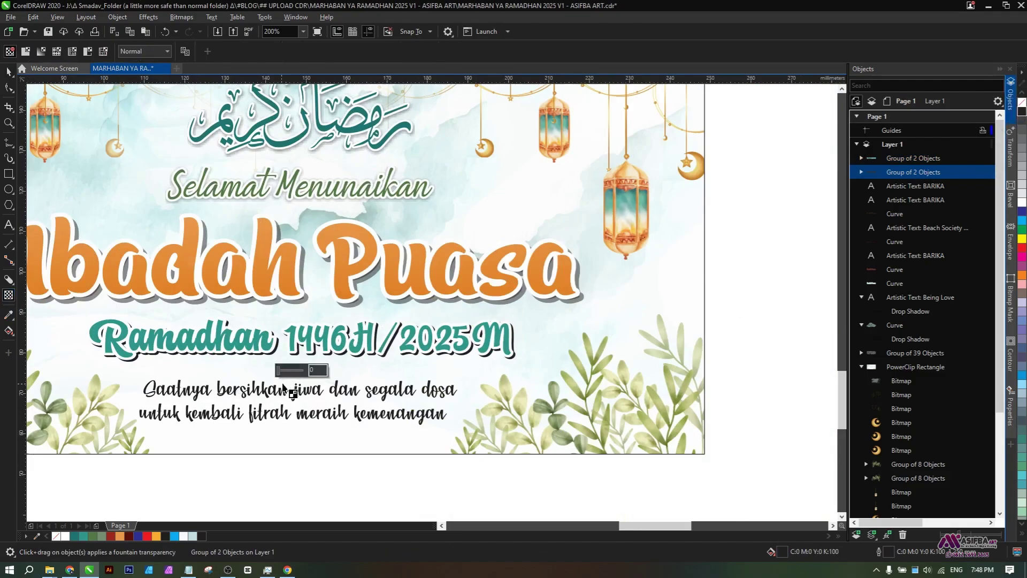
click(316, 485)
scroll(448, 415, down, 1)
key(space)
drag(435, 453, 435, 418)
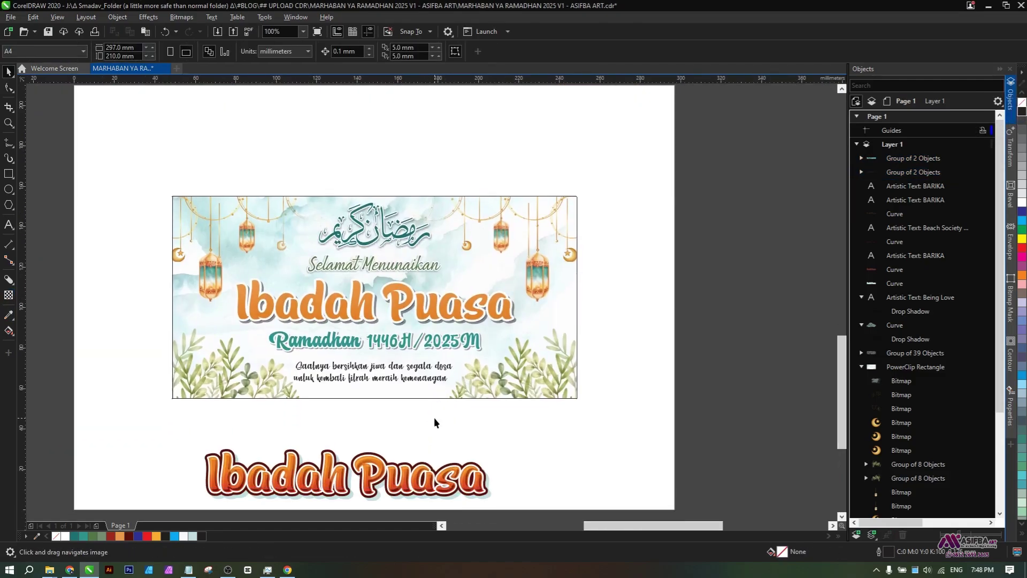
- Recolour the two-line message beneath the date line dark green, C77 M36 Y100 K26, using the CMYK colour model
scroll(388, 342, up, 2)
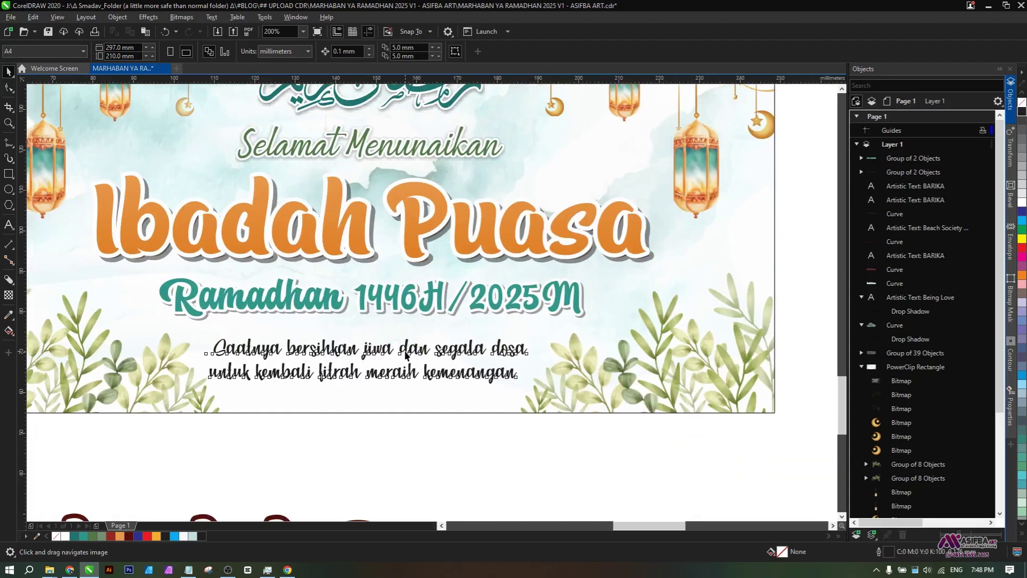
click(405, 351)
click(91, 536)
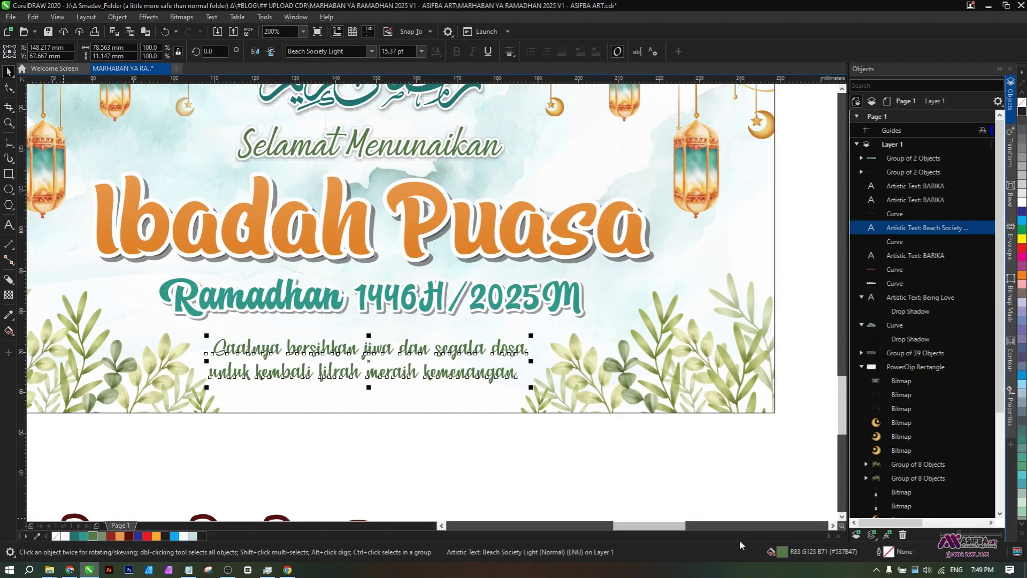
double_click(782, 553)
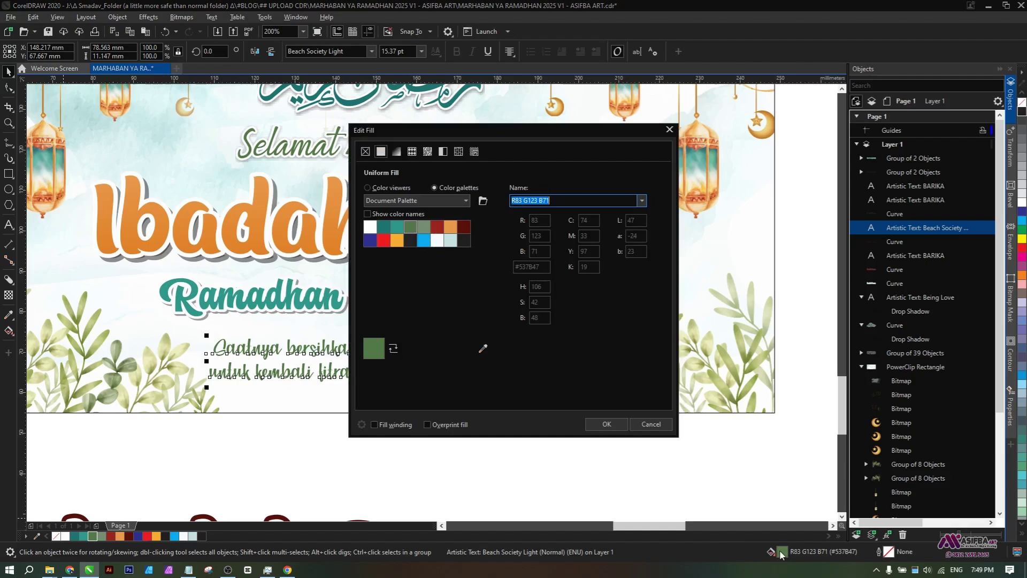
click(391, 187)
click(572, 200)
click(569, 220)
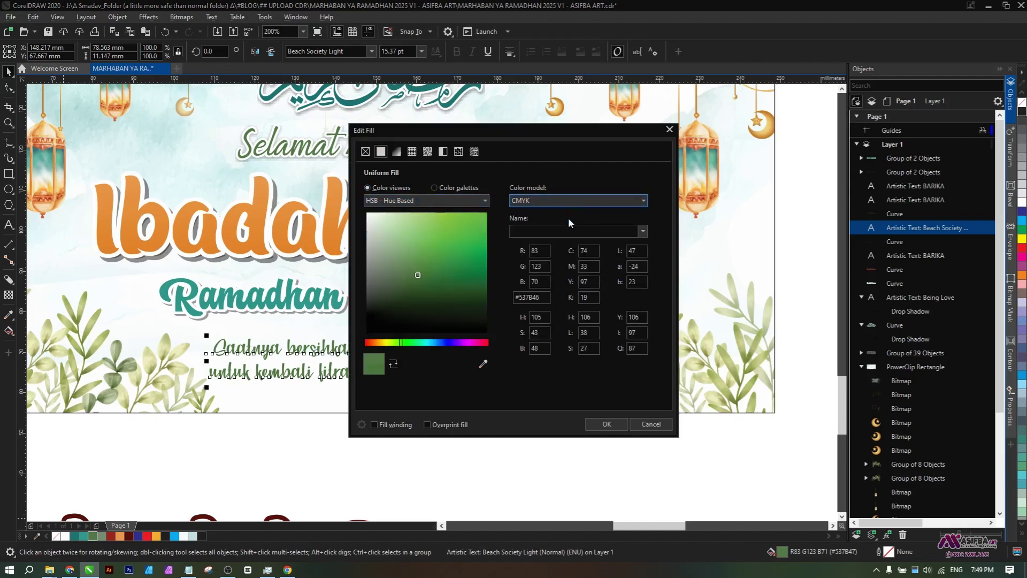
click(607, 423)
click(521, 451)
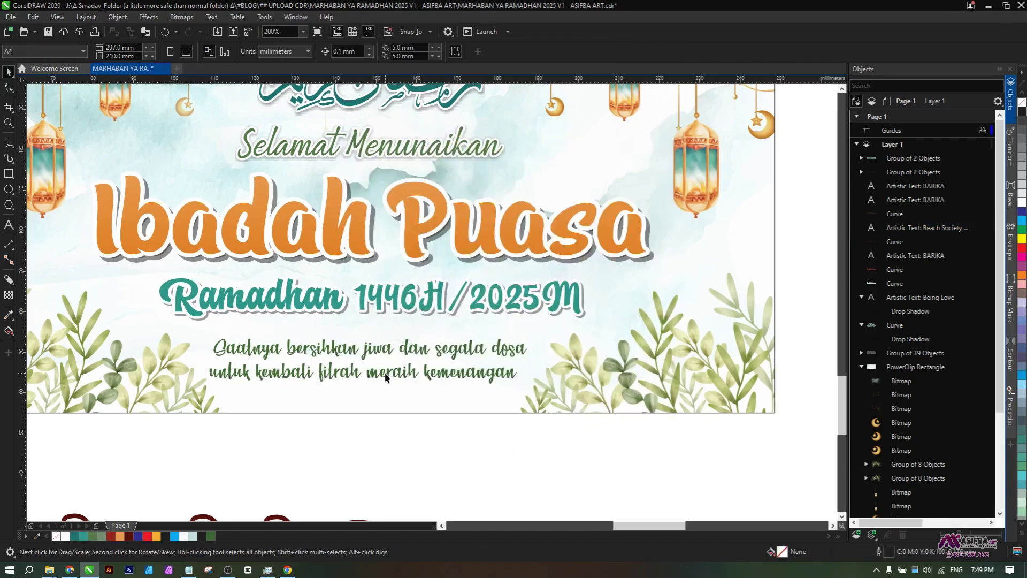
- Give the two-line message a white 0.75 mm outline with rounded corners, placed behind the fill and scaling with the object
click(386, 373)
right_click(1021, 204)
key(F12)
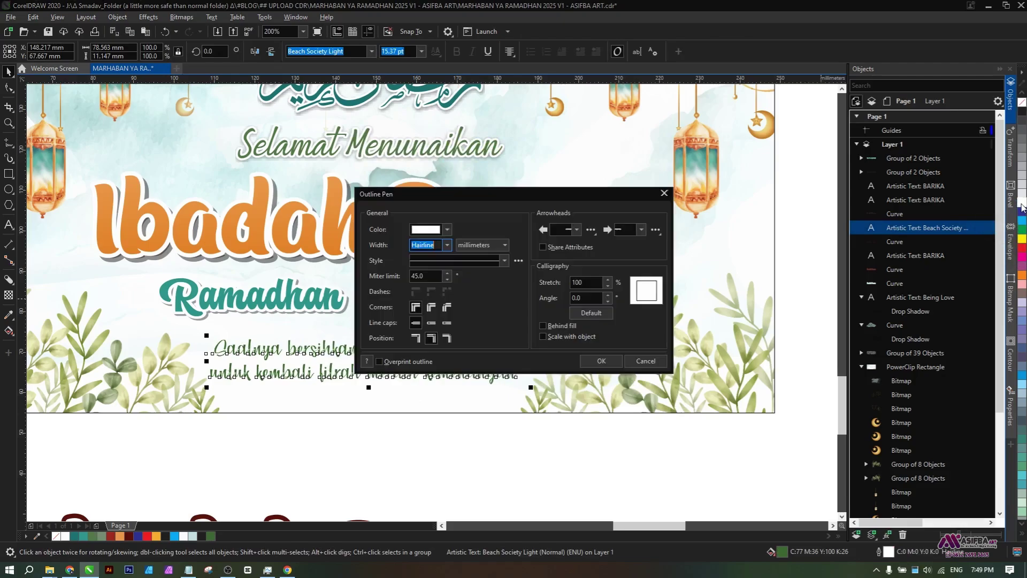
click(543, 337)
click(543, 326)
click(447, 244)
click(425, 298)
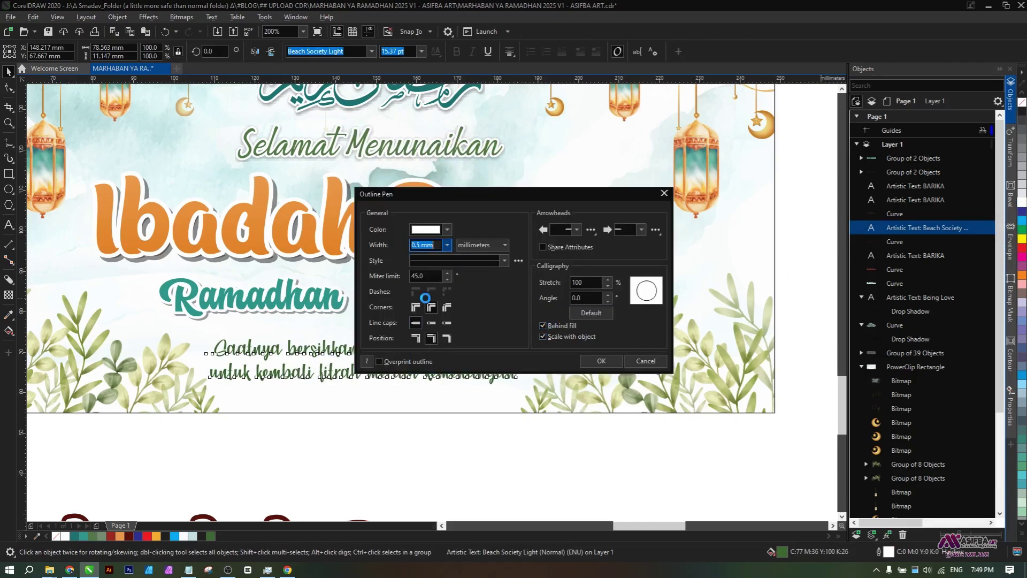
click(447, 244)
click(425, 304)
key(Return)
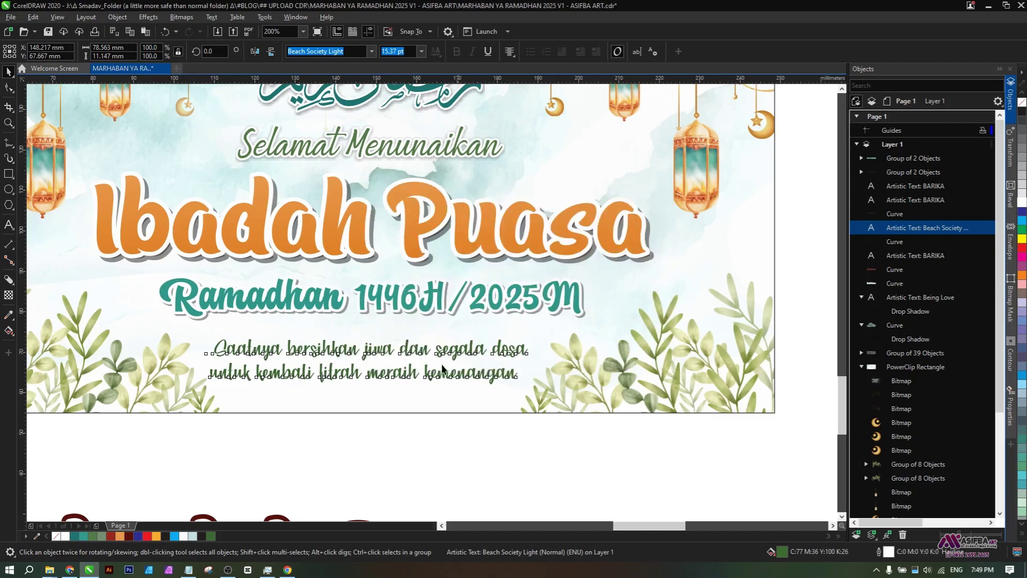
- Bring the two-line message to the front and duplicate it in place
scroll(406, 325, up, 4)
scroll(406, 325, down, 1)
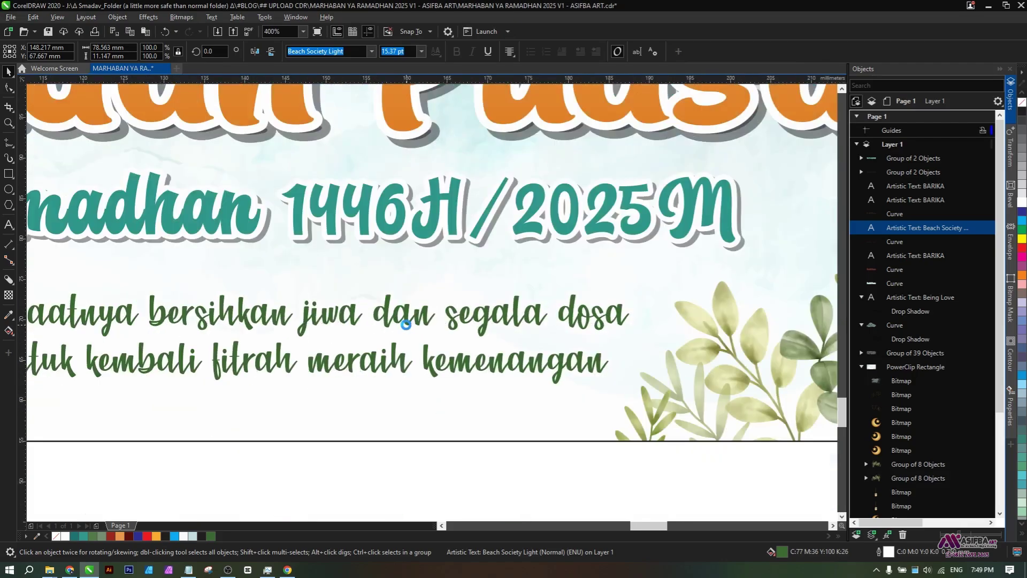
key(shift+Page_Up)
key(ctrl+c)
key(ctrl+v)
- Turn the lower copy of the message black and offset it about 0.25 mm right and 0.2 mm down as a shadow
click(941, 174)
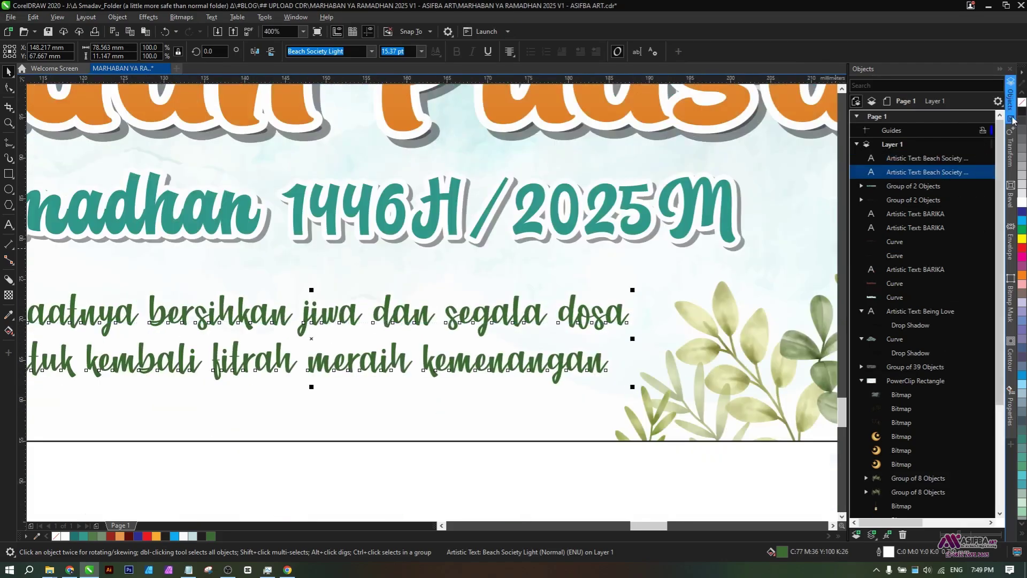
scroll(318, 338, up, 4)
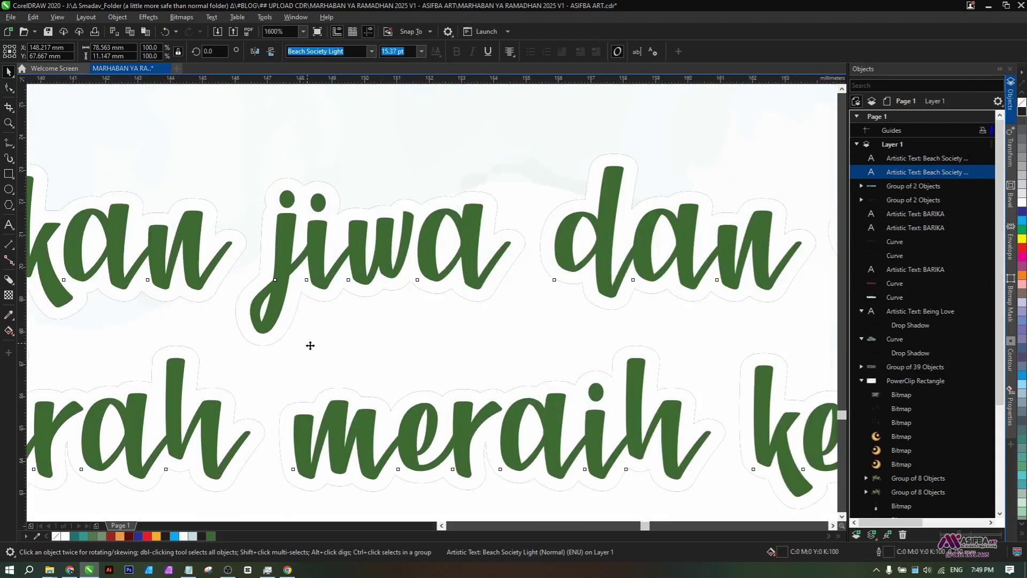
drag(310, 347, 315, 350)
scroll(353, 353, down, 4)
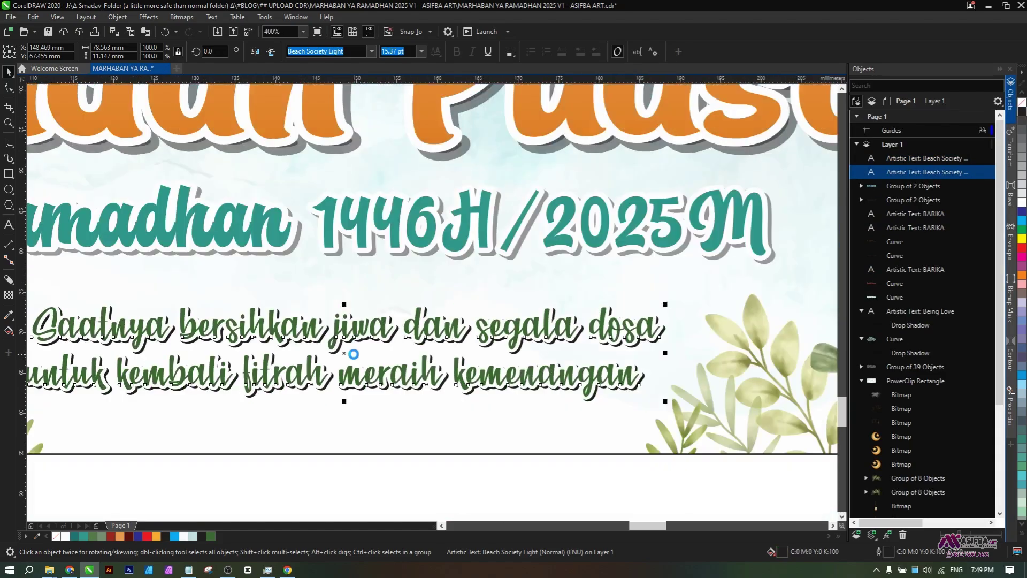
click(394, 430)
- Keep the message shadow's outline at 0.75 mm and make the black shadow copy semi-transparent
scroll(372, 356, up, 1)
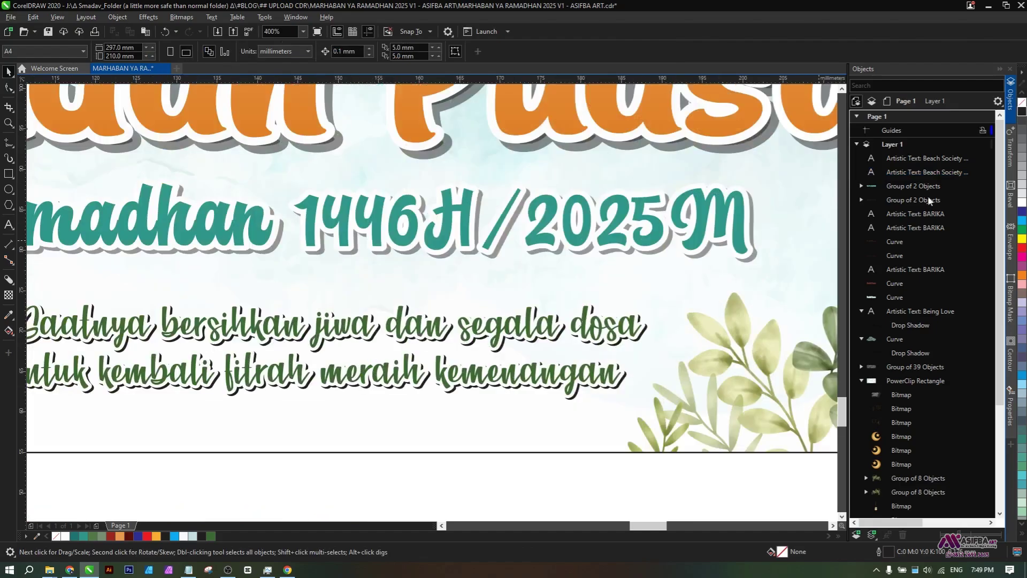
click(914, 173)
key(F12)
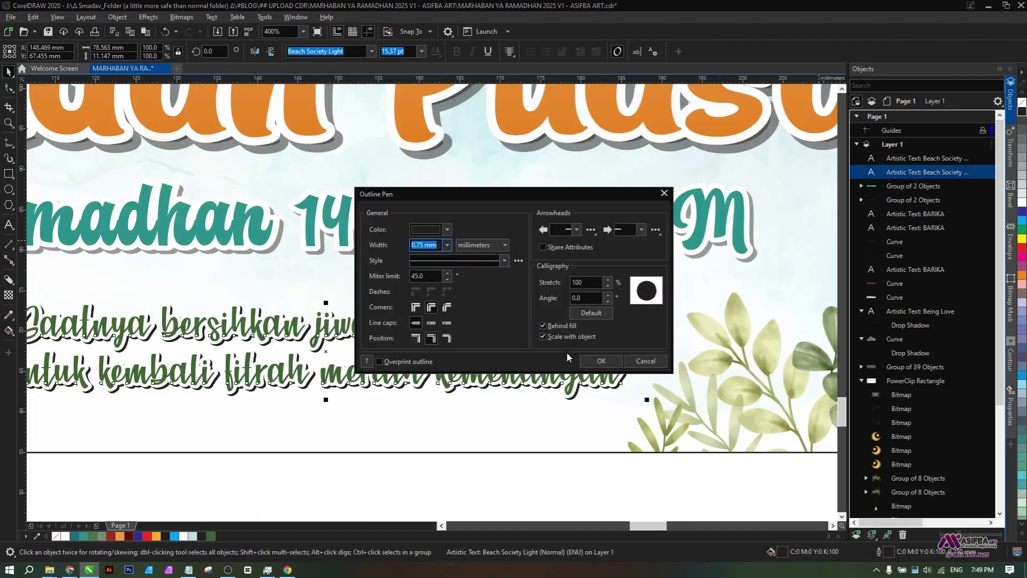
click(598, 361)
click(8, 296)
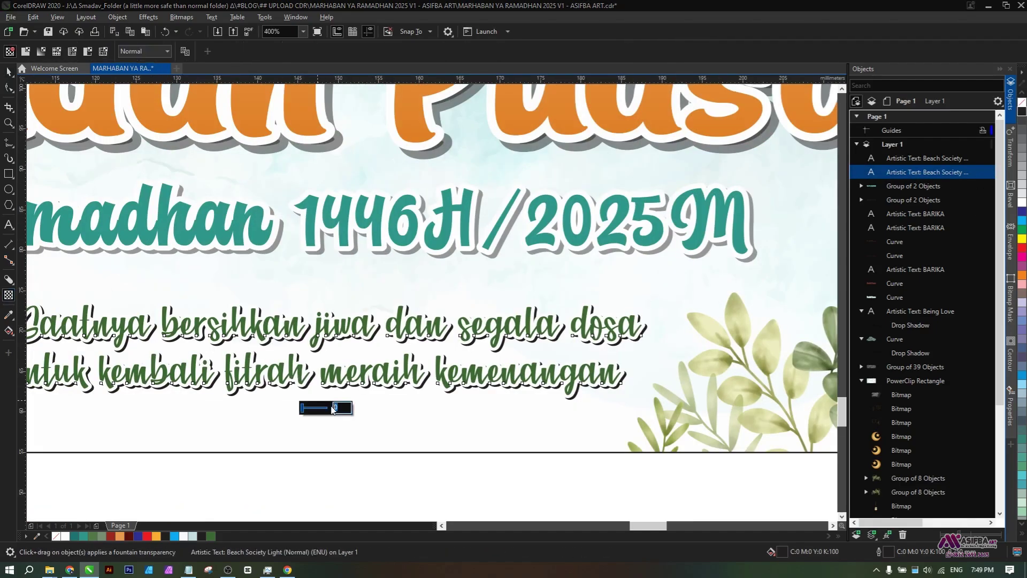
click(319, 409)
click(346, 468)
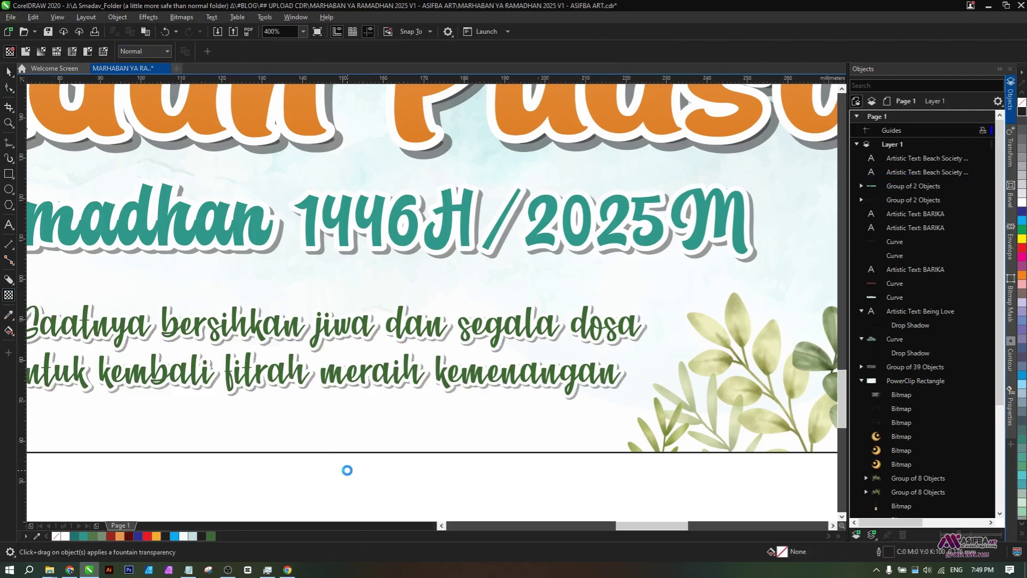
scroll(348, 469, down, 1)
drag(424, 329, 426, 397)
key(space)
scroll(449, 283, down, 1)
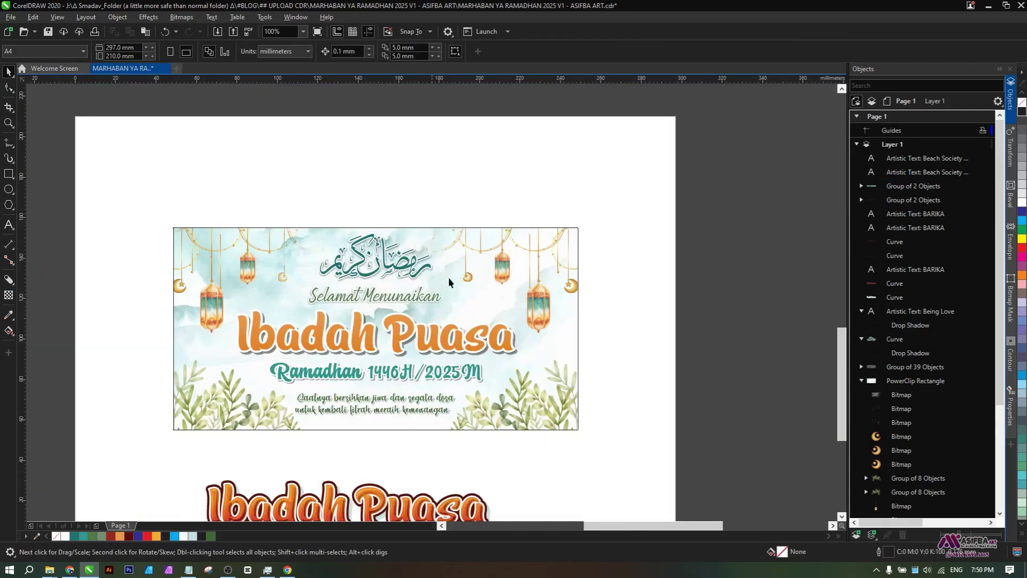
- Separate the drop shadows from the Arabic calligraphy and the "Selamat Menunaikan" text, and delete both shadows
click(370, 274)
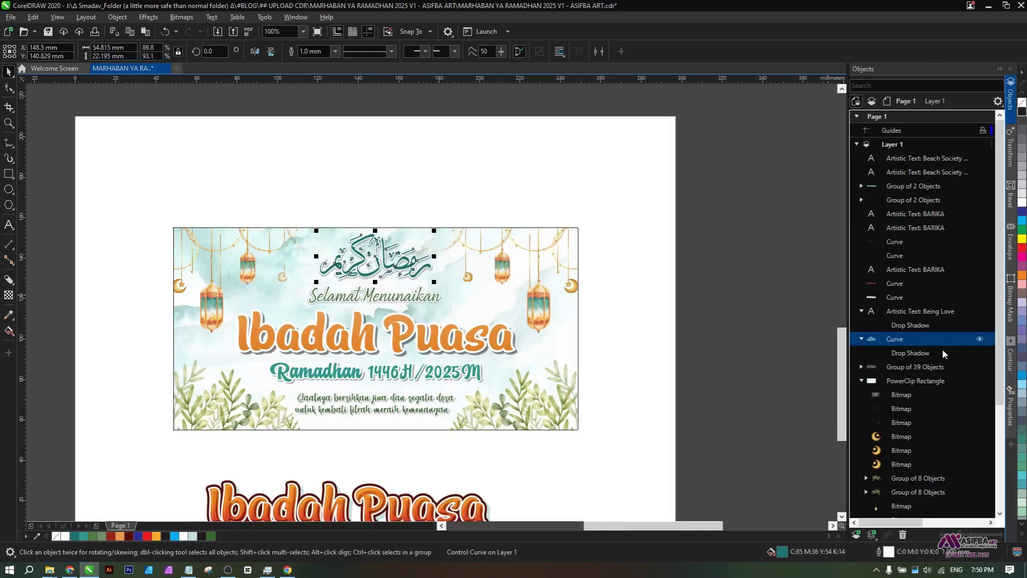
click(924, 354)
key(ctrl+k)
click(927, 327)
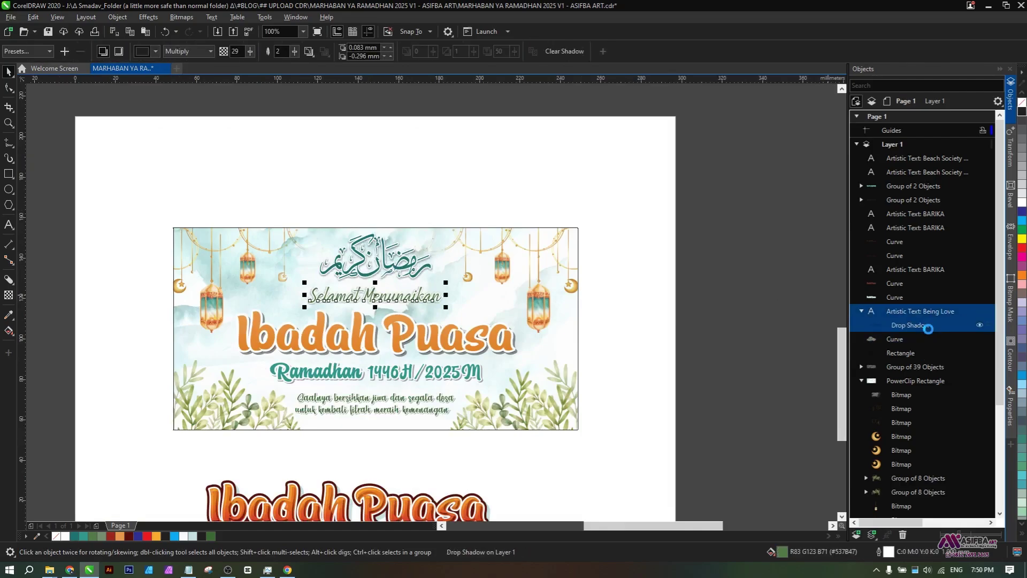
key(ctrl+k)
click(927, 328)
ctrl+click(920, 353)
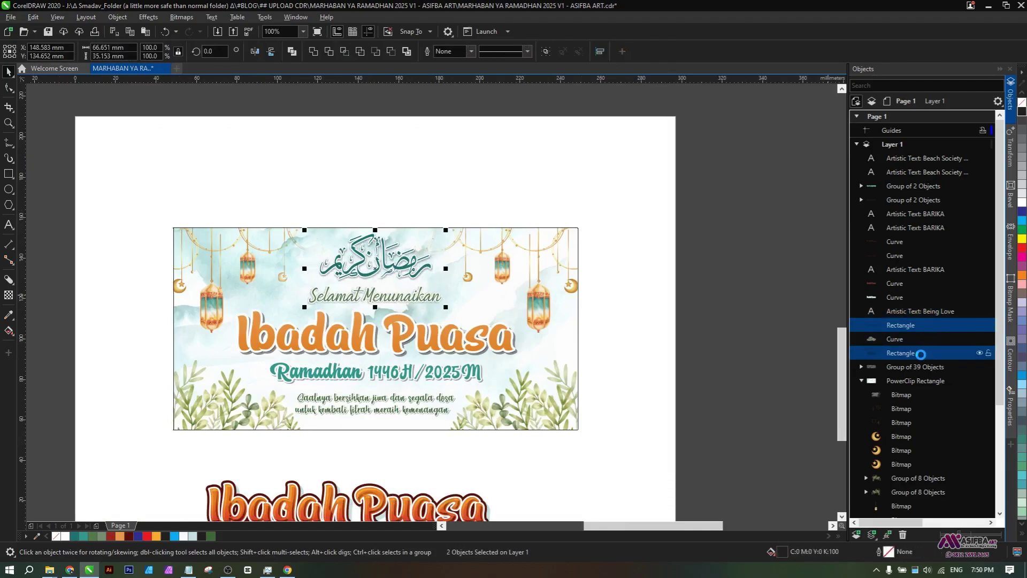
key(Delete)
- Group the message with its shadow and the date line with its shadow, and centre both groups horizontally on the banner
drag(276, 388, 276, 385)
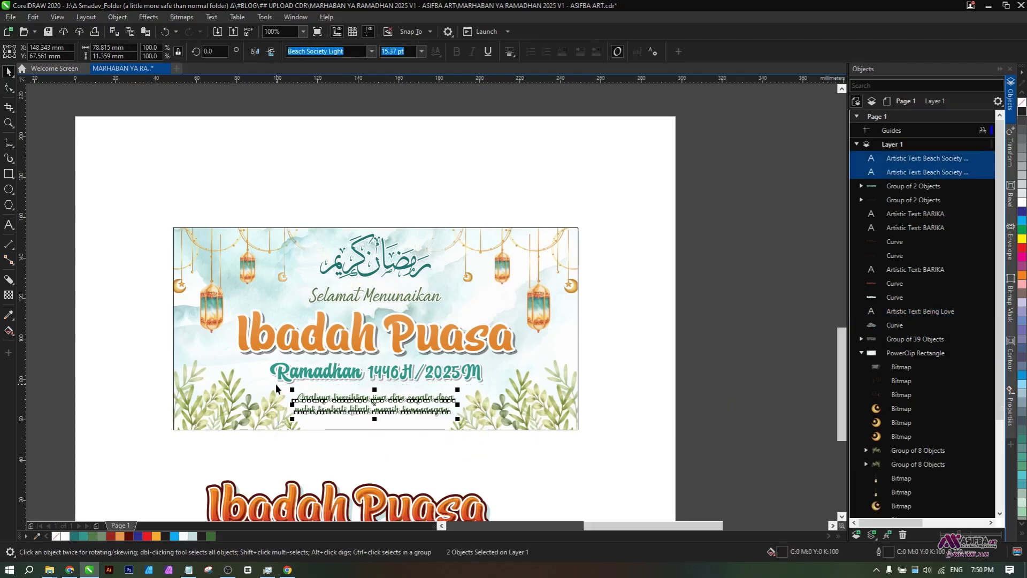
key(ctrl+g)
shift+click(481, 416)
drag(636, 393, 239, 356)
key(ctrl+g)
shift+click(500, 421)
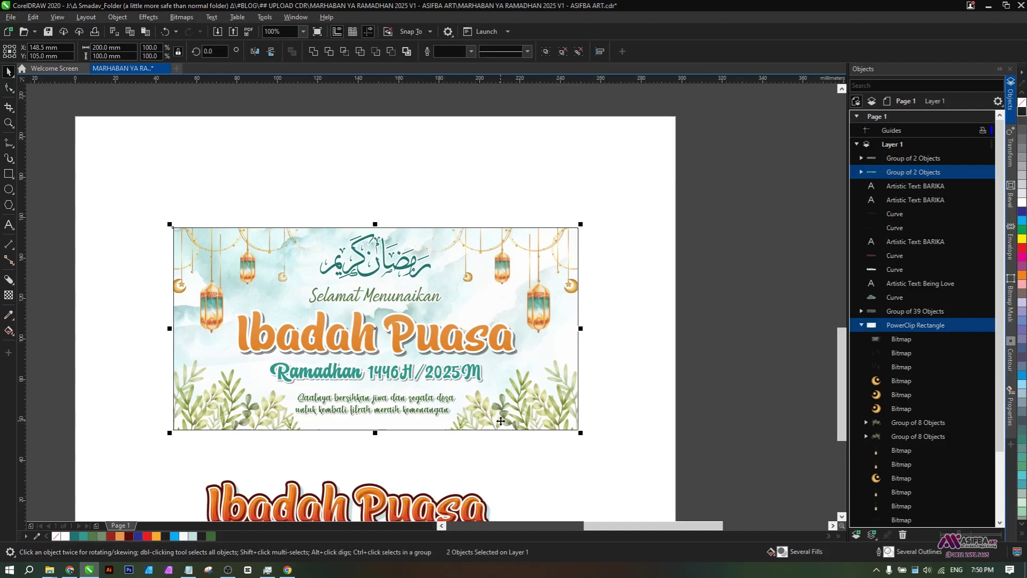
key(c)
click(613, 400)
- Group the "Ibadah Puasa" title with its shadow copy and centre the group horizontally on the banner
drag(553, 373, 595, 400)
drag(658, 396, 338, 383)
drag(235, 333, 235, 331)
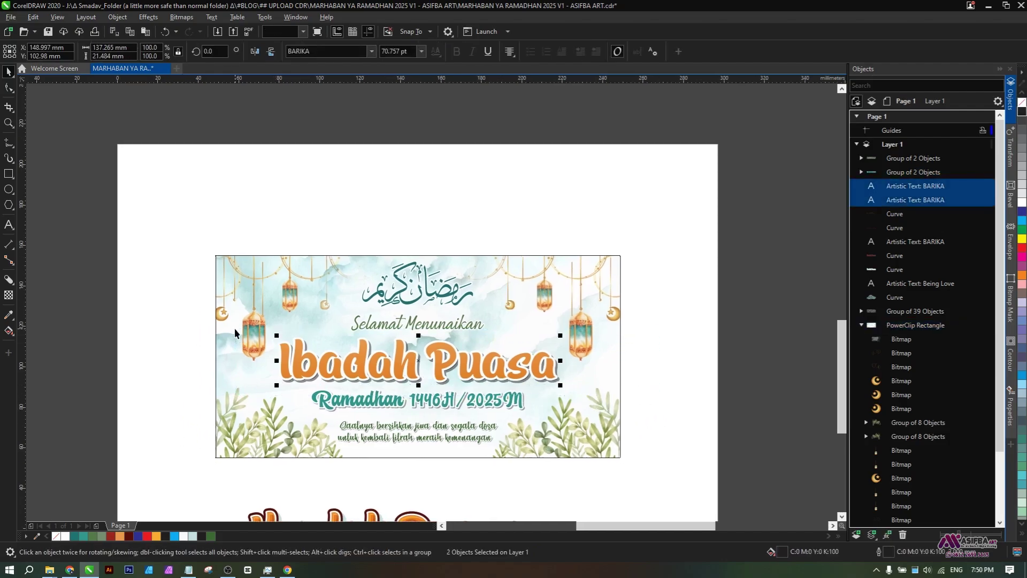
key(ctrl+g)
shift+click(273, 331)
- Duplicate the "Selamat Menunaikan" text in place and bring both copies to the front
click(464, 324)
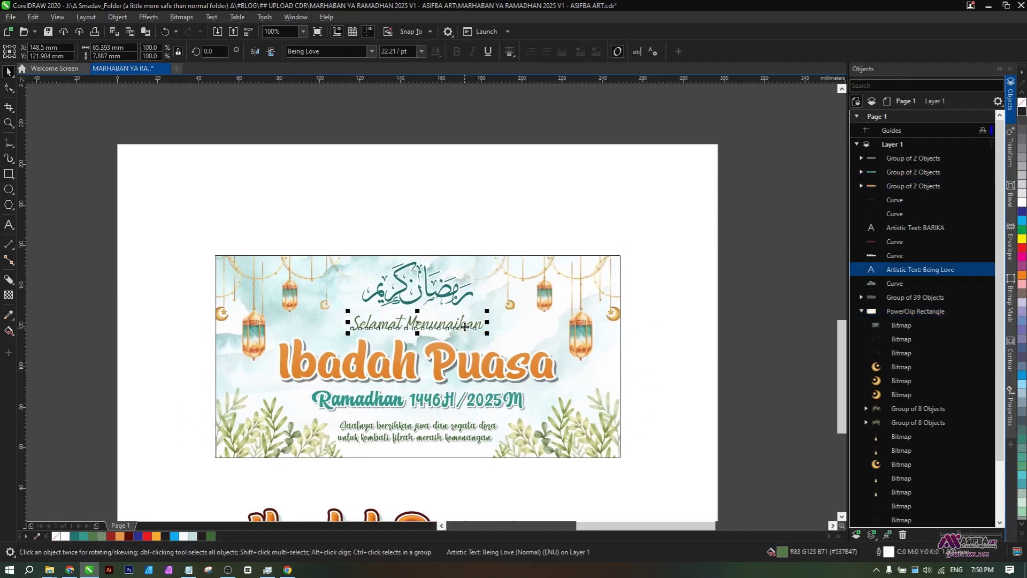
scroll(464, 324, up, 4)
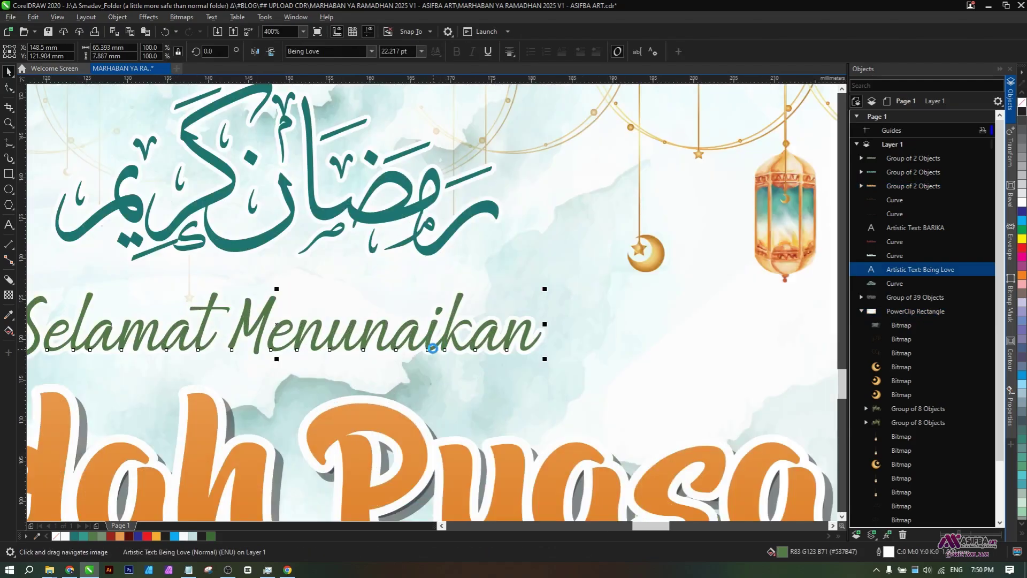
key(ctrl+v)
scroll(432, 348, down, 3)
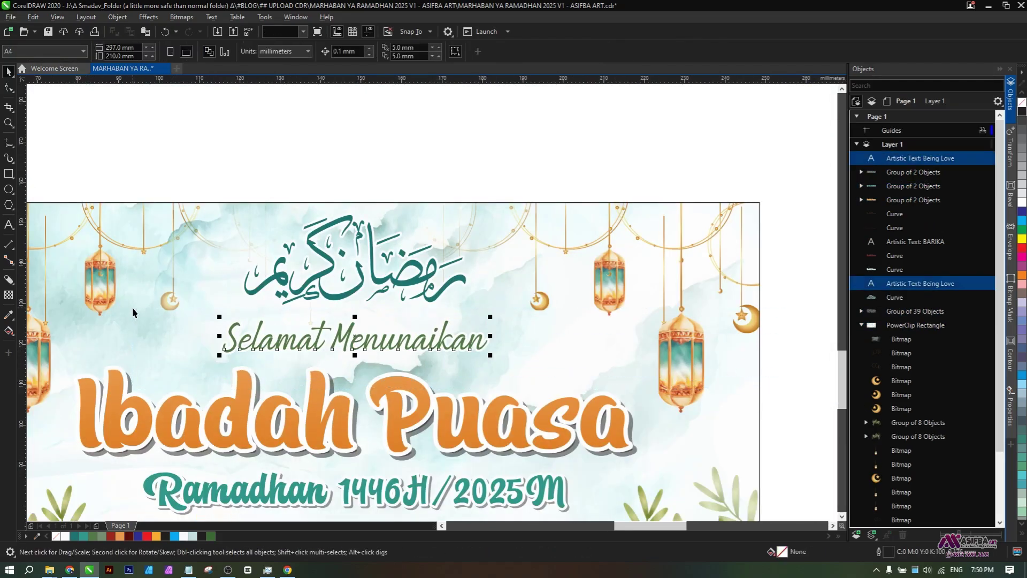
key(shift+Page_Up)
- Turn the lower "Selamat Menunaikan" copy's fill and outline black and offset it slightly down and to the right as a shadow
click(938, 172)
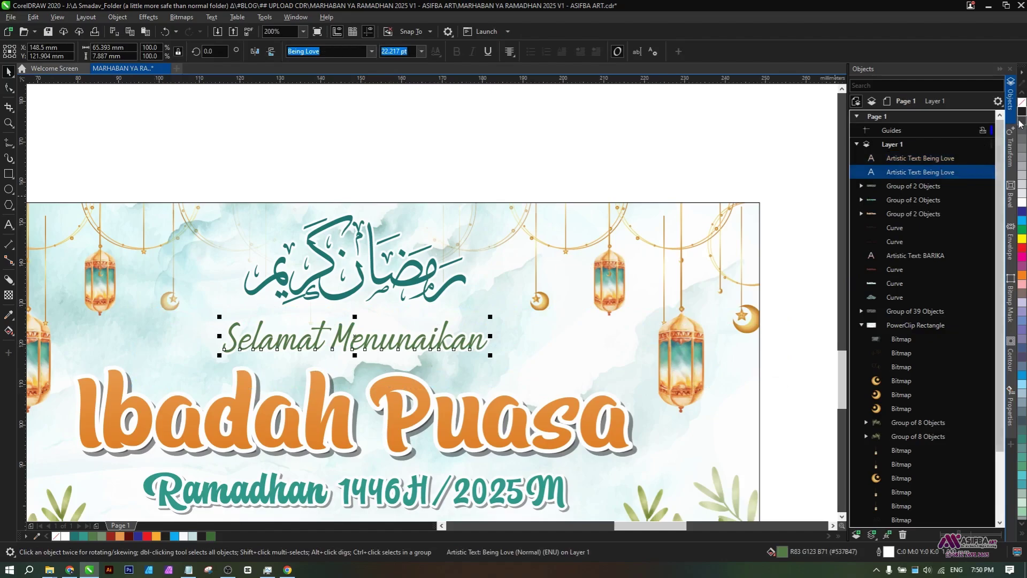
scroll(351, 341, up, 4)
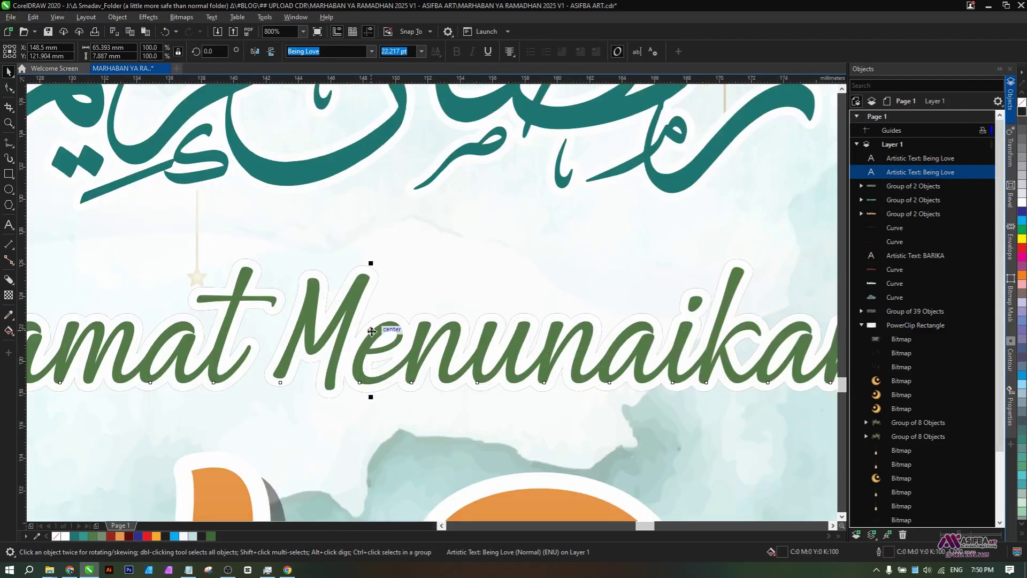
drag(371, 331, 376, 338)
- Apply a uniform transparency of 55 to the black "Selamat Menunaikan" shadow copy
scroll(375, 338, down, 1)
key(t)
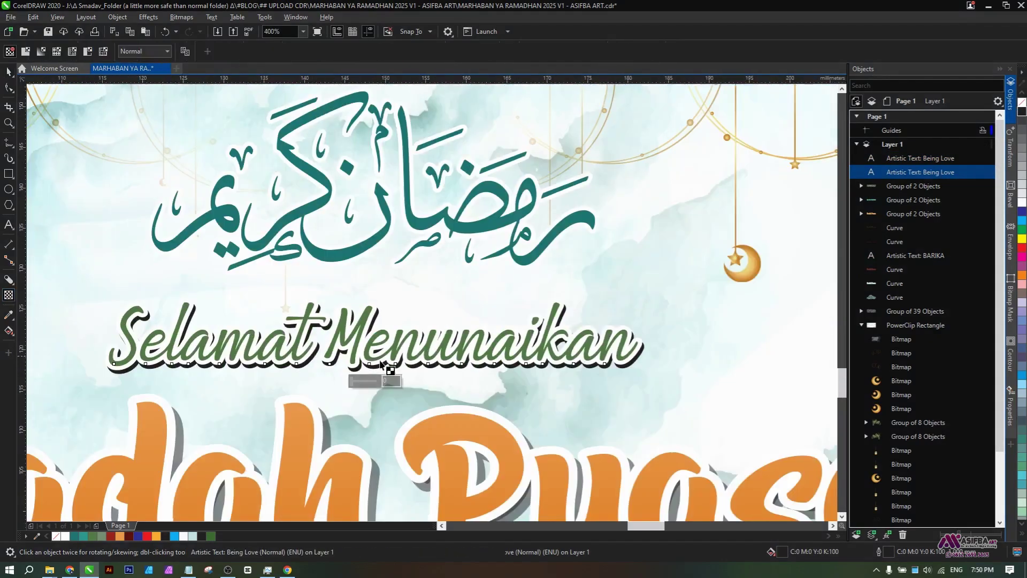
click(381, 363)
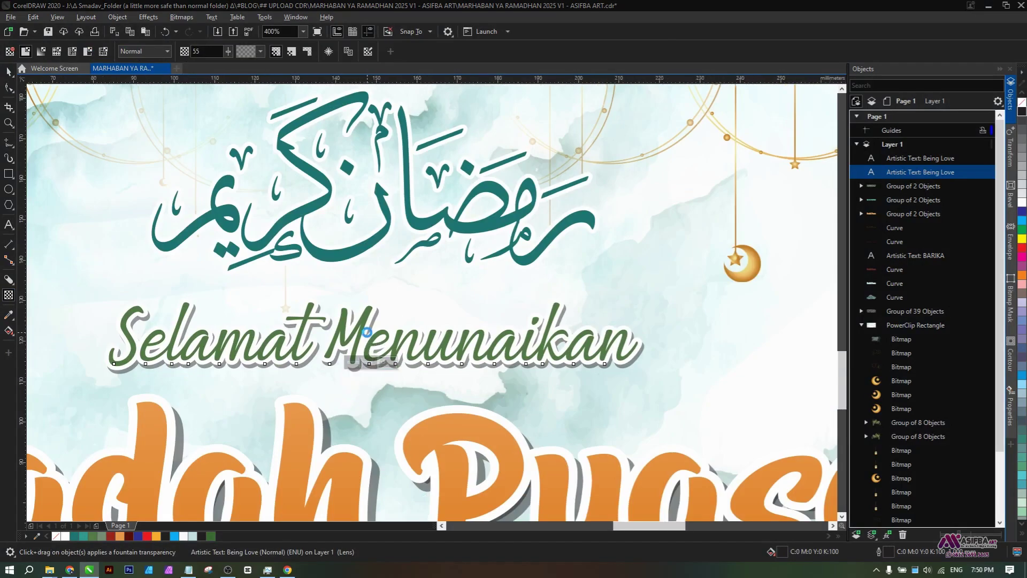
scroll(366, 332, down, 1)
scroll(546, 357, down, 1)
key(space)
- Group the "Selamat Menunaikan" text with its shadow copy and centre the group horizontally on the banner
click(692, 362)
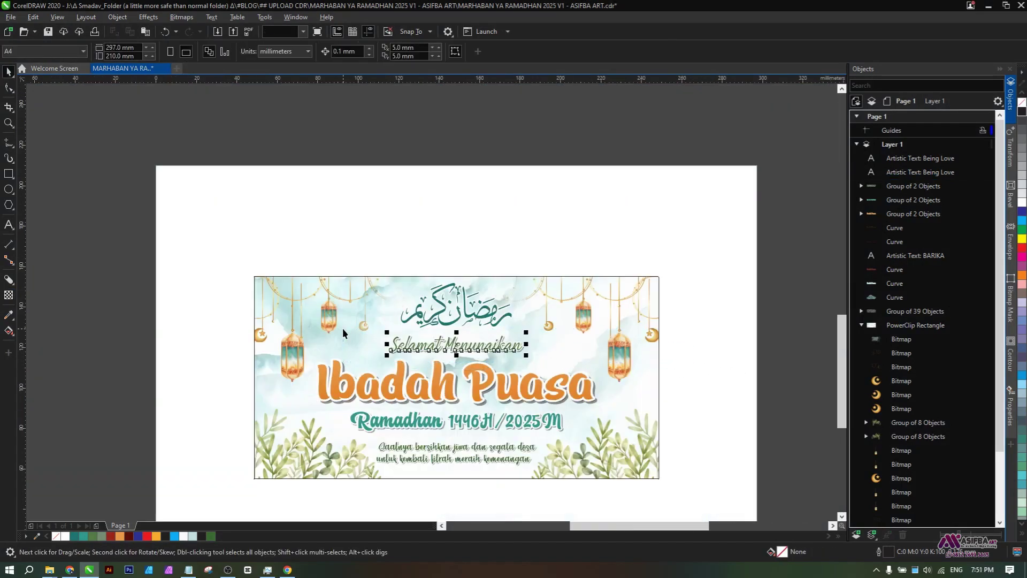
key(ctrl+g)
shift+click(328, 348)
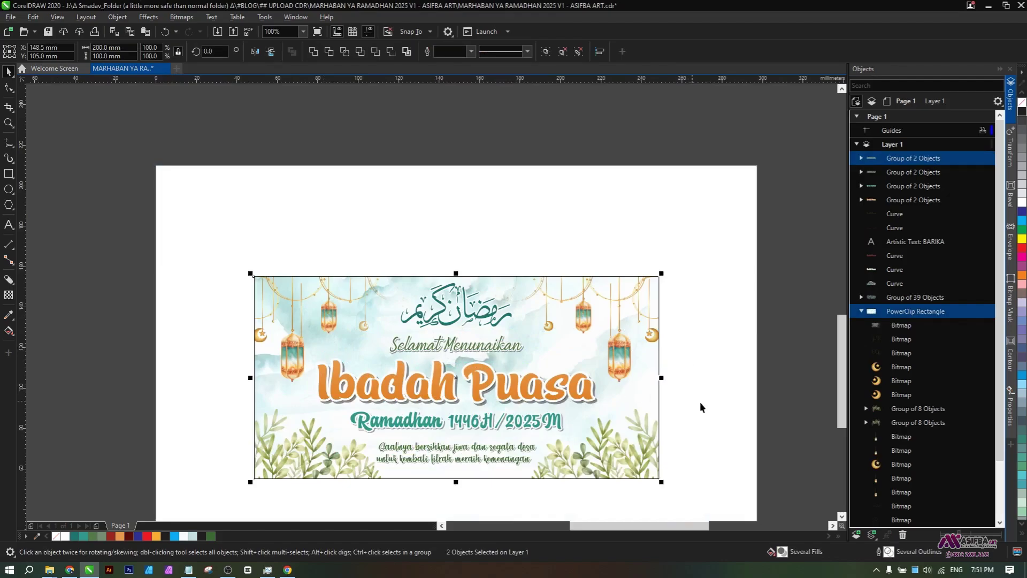
- Bring the Arabic calligraphy to the front, duplicate it in place and select the lower copy
click(488, 320)
scroll(488, 320, up, 2)
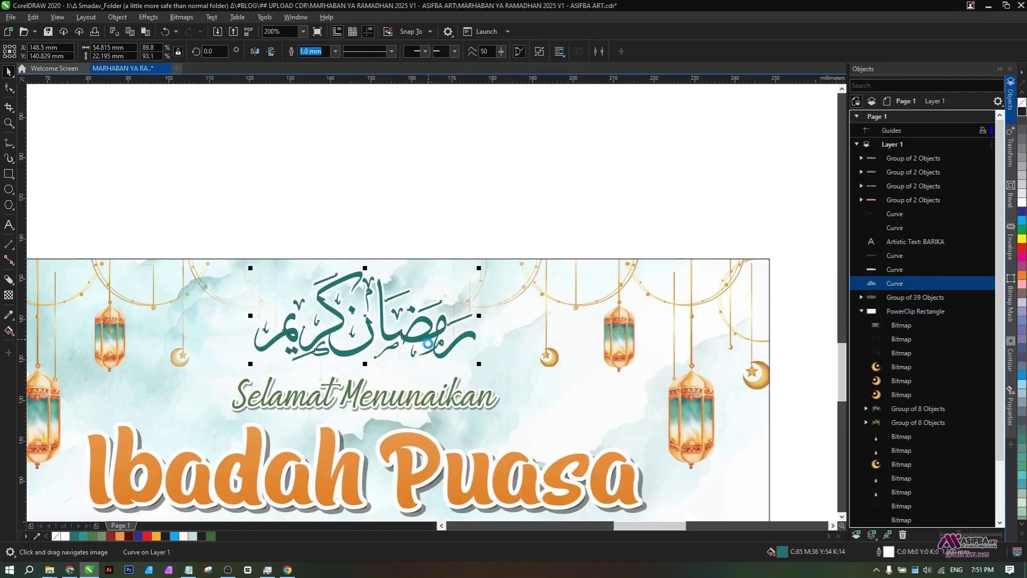
key(shift+Page_Up)
key(ctrl+v)
click(913, 172)
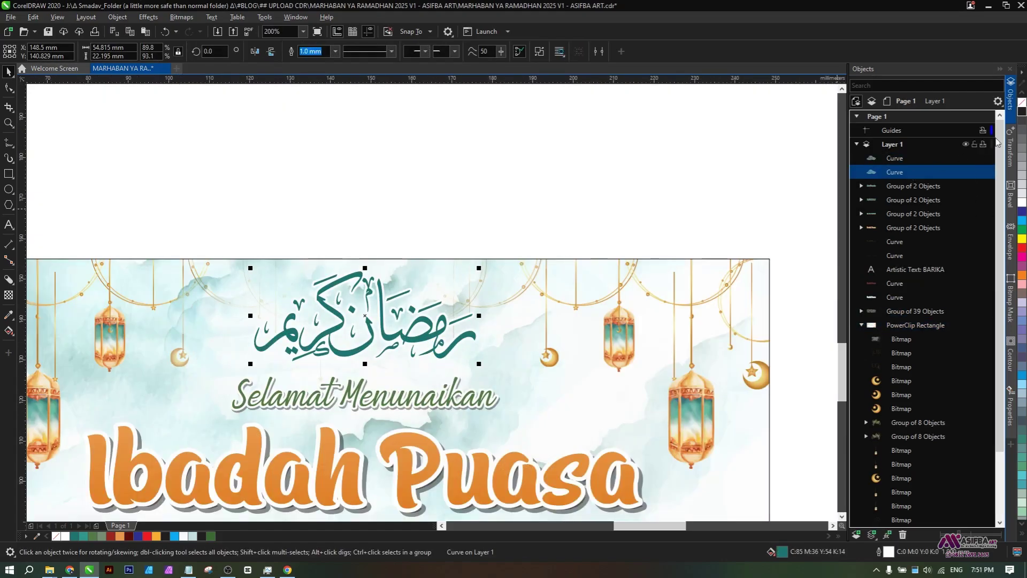
- Give the lower calligraphy copy a black outline 2.0 mm wide
right_click(1022, 112)
key(F12)
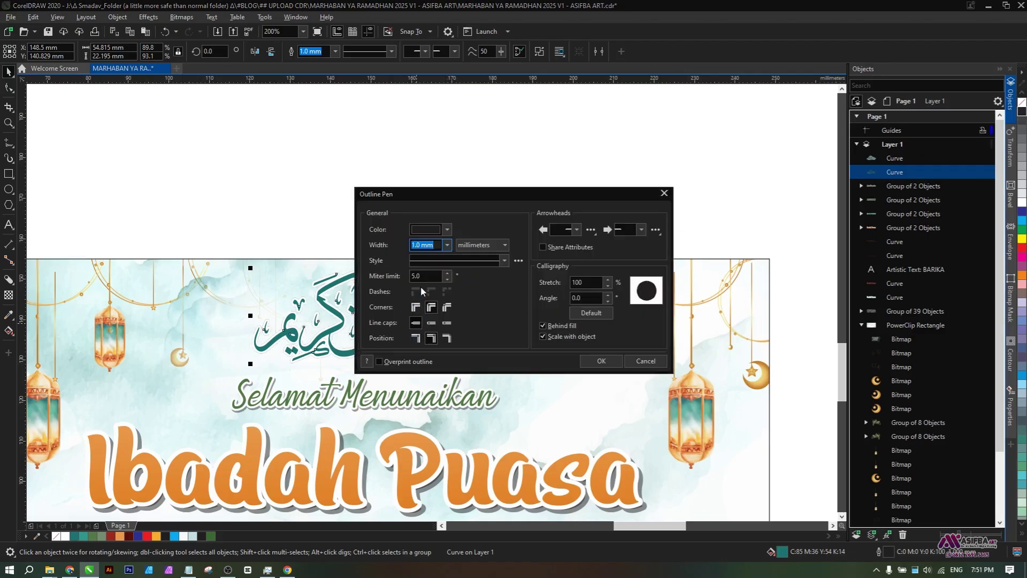
click(447, 244)
click(431, 320)
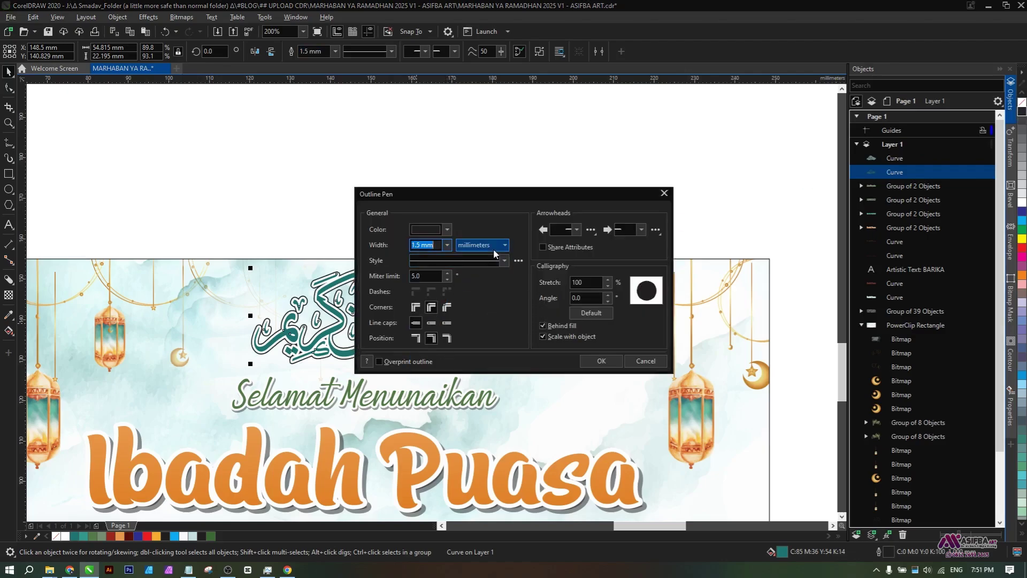
click(447, 244)
click(421, 330)
click(590, 361)
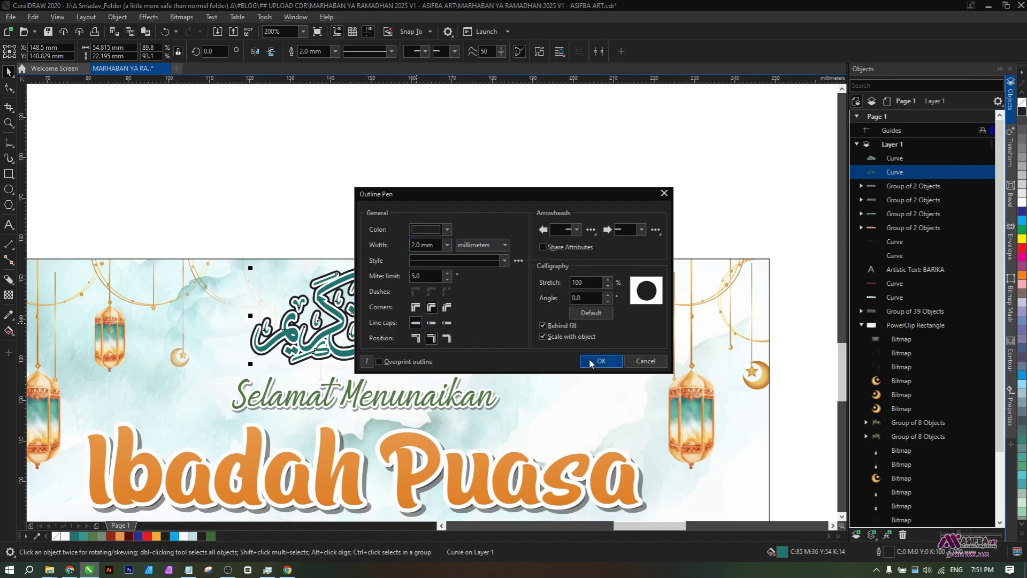
- Apply a uniform transparency of 85 to the black-outlined calligraphy copy
click(9, 295)
click(357, 372)
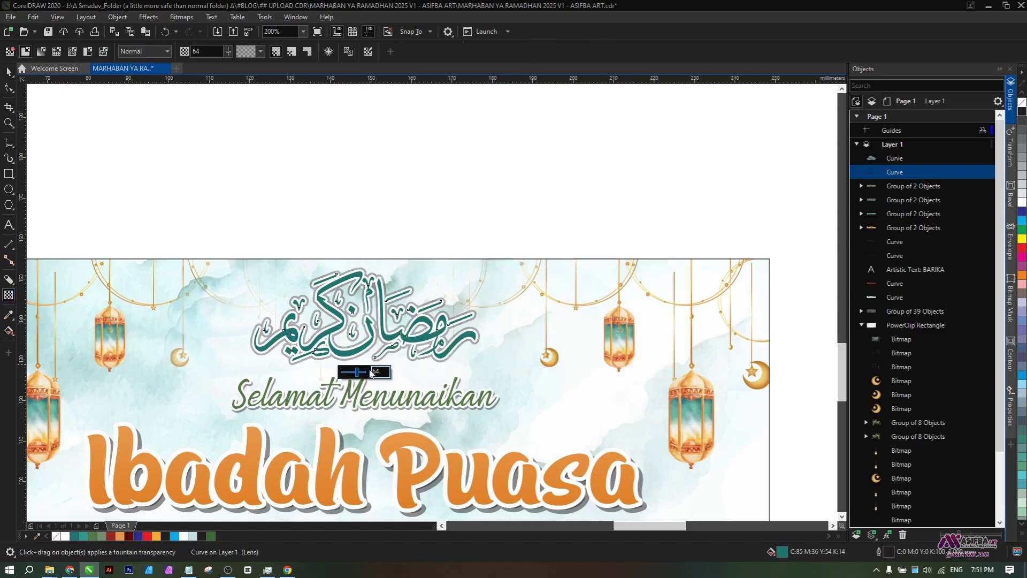
drag(361, 379, 363, 380)
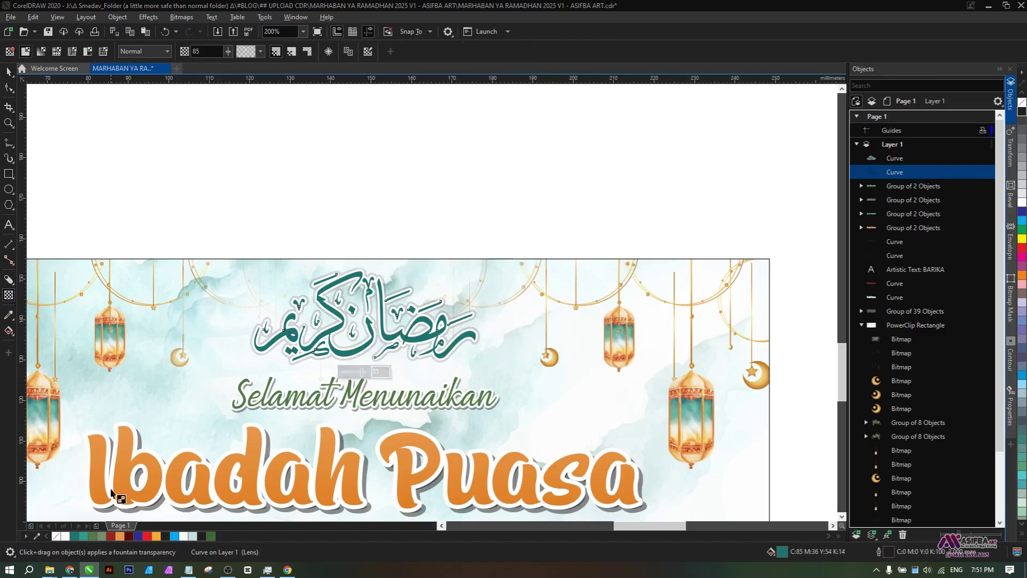
click(421, 231)
scroll(420, 231, down, 1)
key(space)
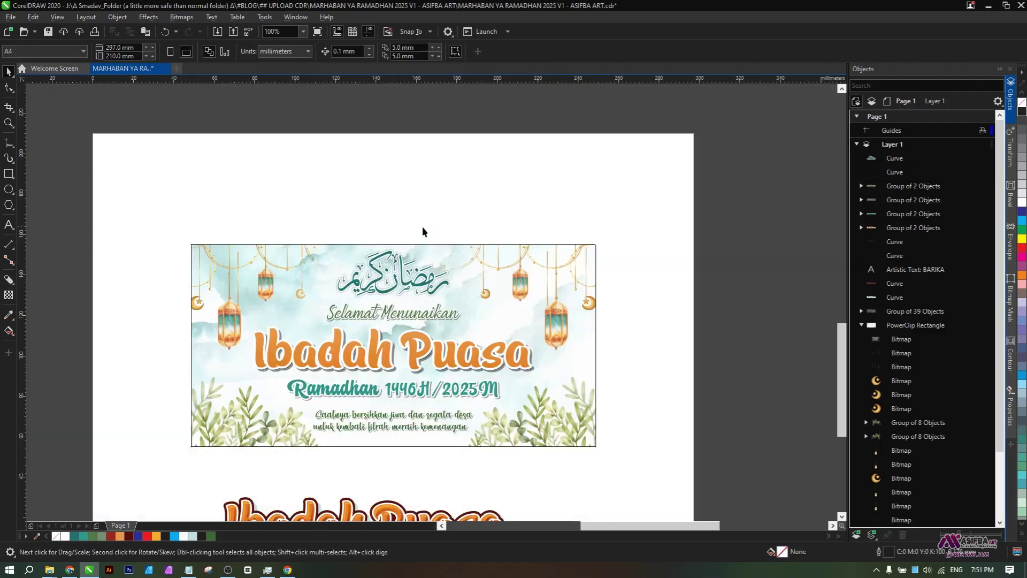
- Group the Arabic calligraphy with its shadow copy and check the banner's text up close
drag(485, 315, 486, 315)
key(ctrl+g)
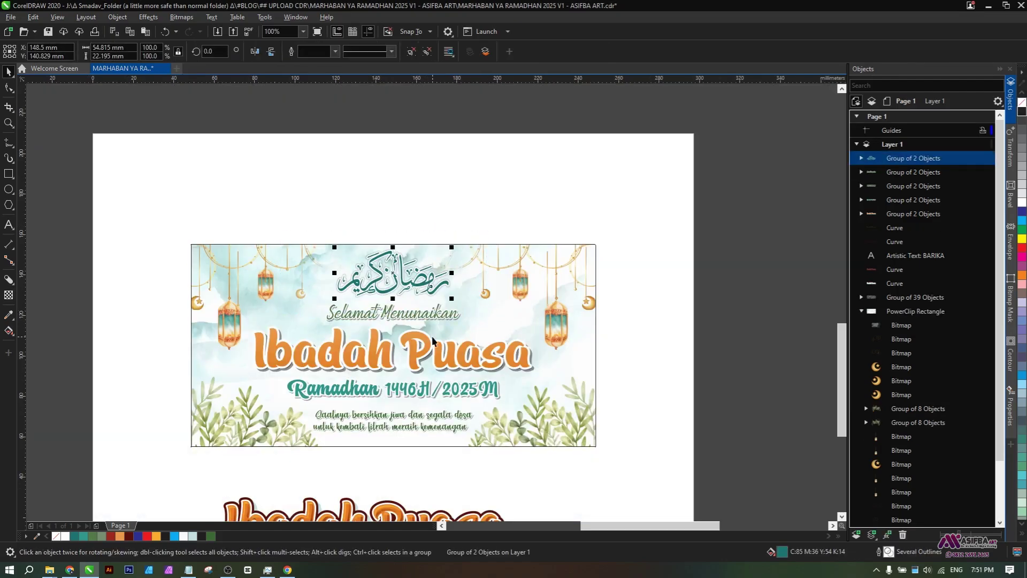
scroll(396, 284, up, 2)
scroll(407, 333, down, 2)
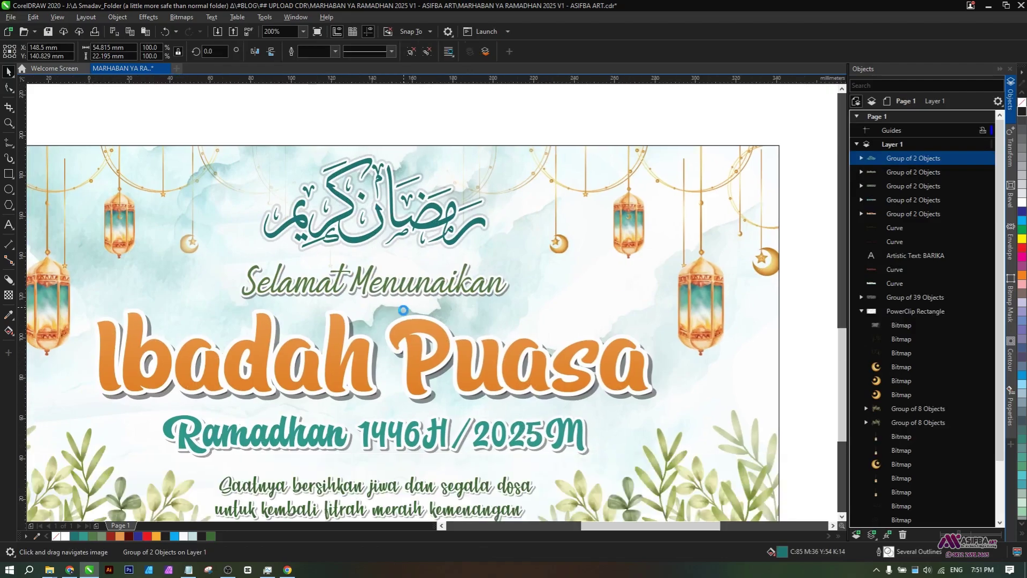
click(407, 332)
scroll(407, 331, up, 2)
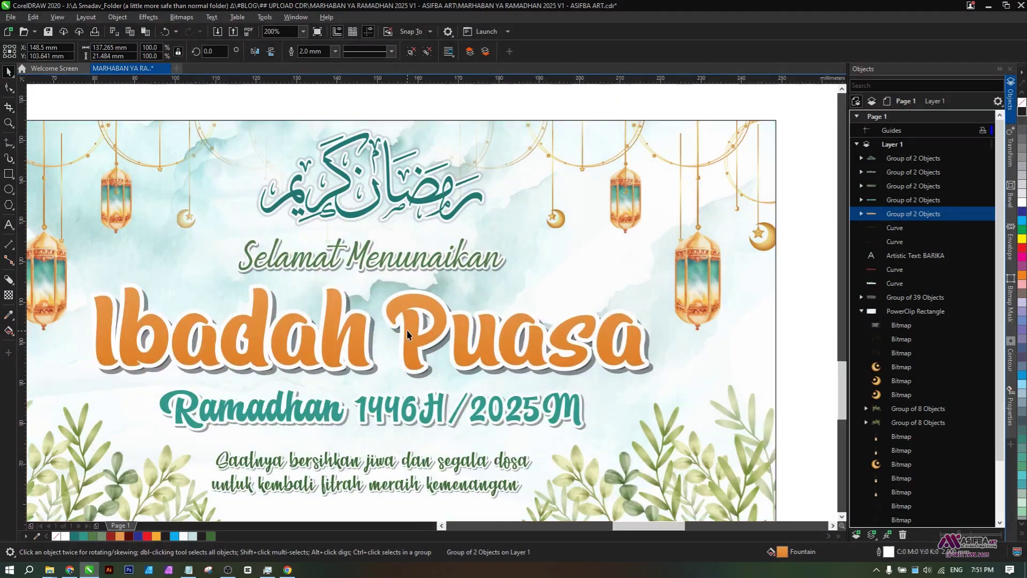
scroll(406, 329, down, 2)
- Group the five pieces of the spare "Ibadah Puasa" lettering below the banner and save the document
drag(572, 430, 179, 320)
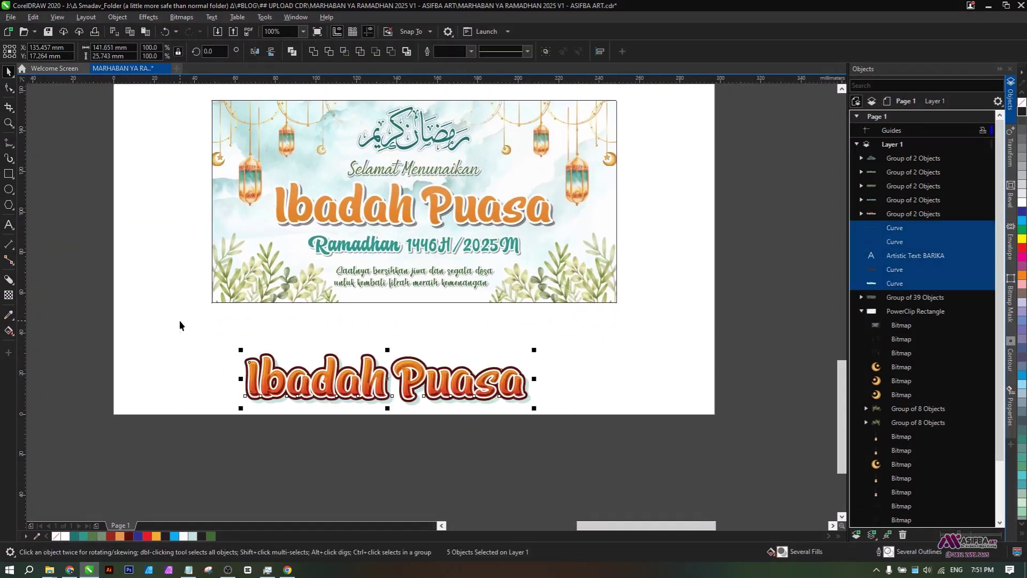
key(ctrl+g)
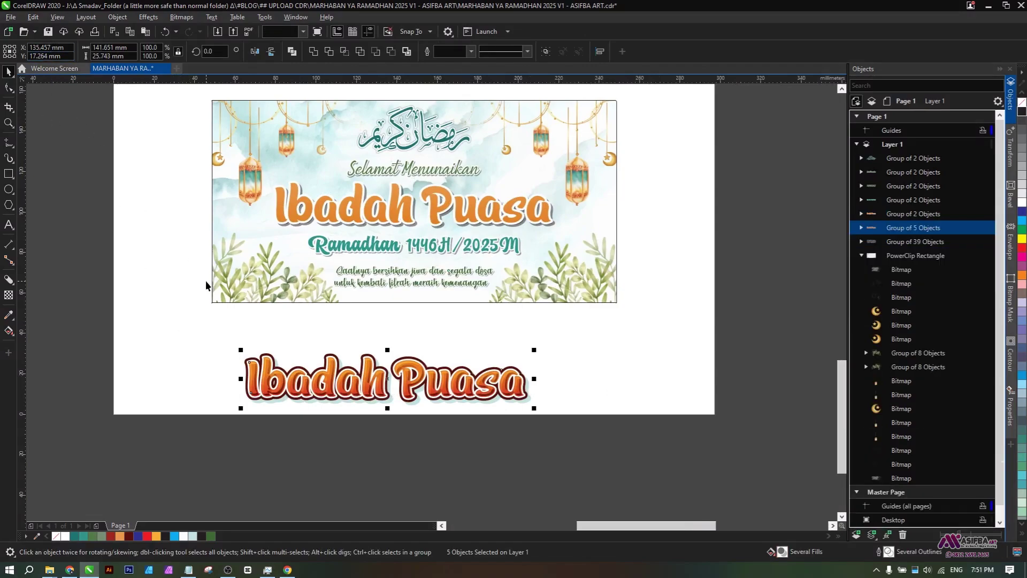
click(269, 444)
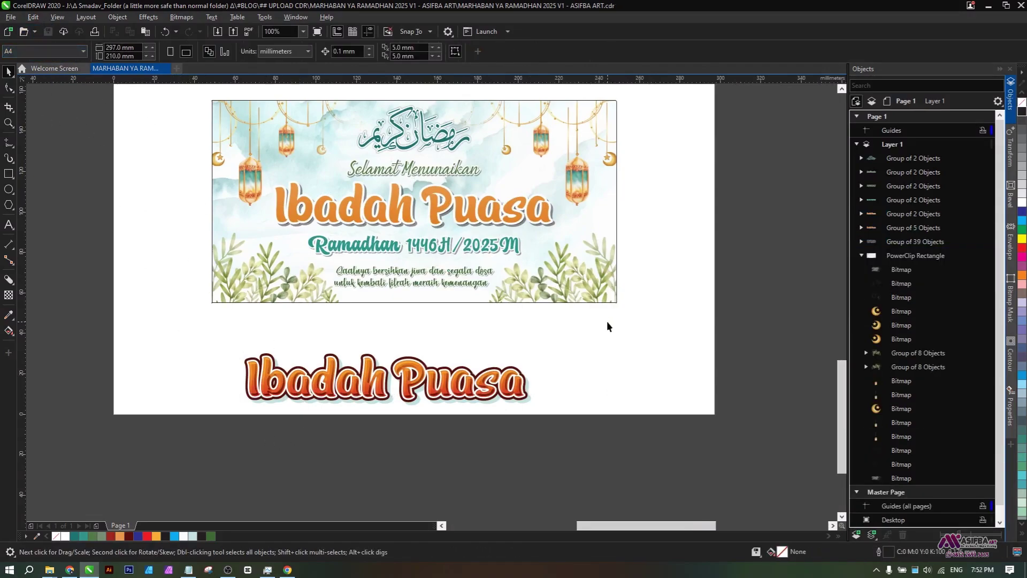
- Centre the "Ramadhan 1446H/2025M" group horizontally on the banner
scroll(534, 327, up, 1)
drag(675, 314, 230, 278)
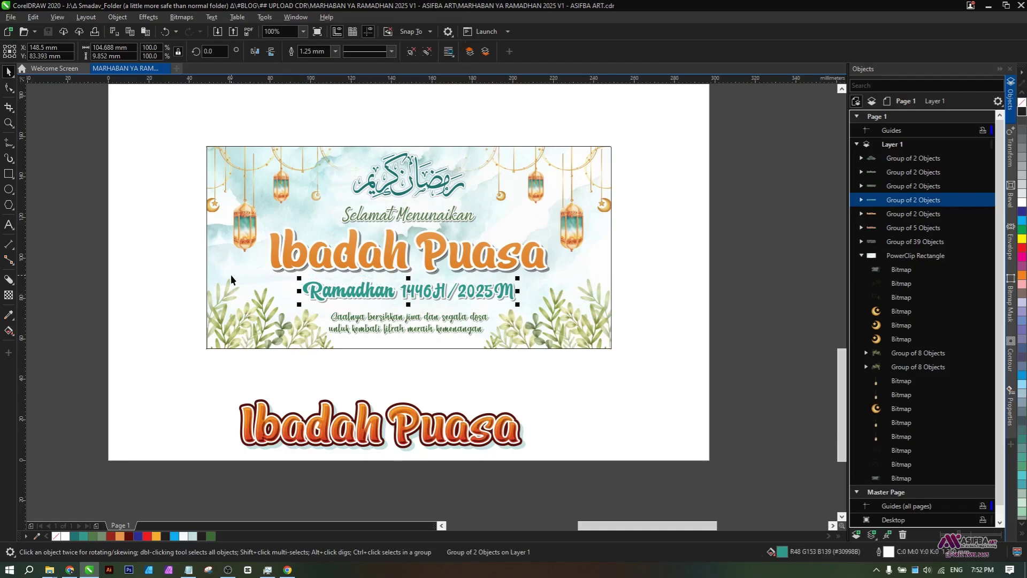
shift+click(528, 348)
key(c)
- Move the two-line closing text up slightly, centred beneath the date line, and save the document
drag(545, 388, 303, 302)
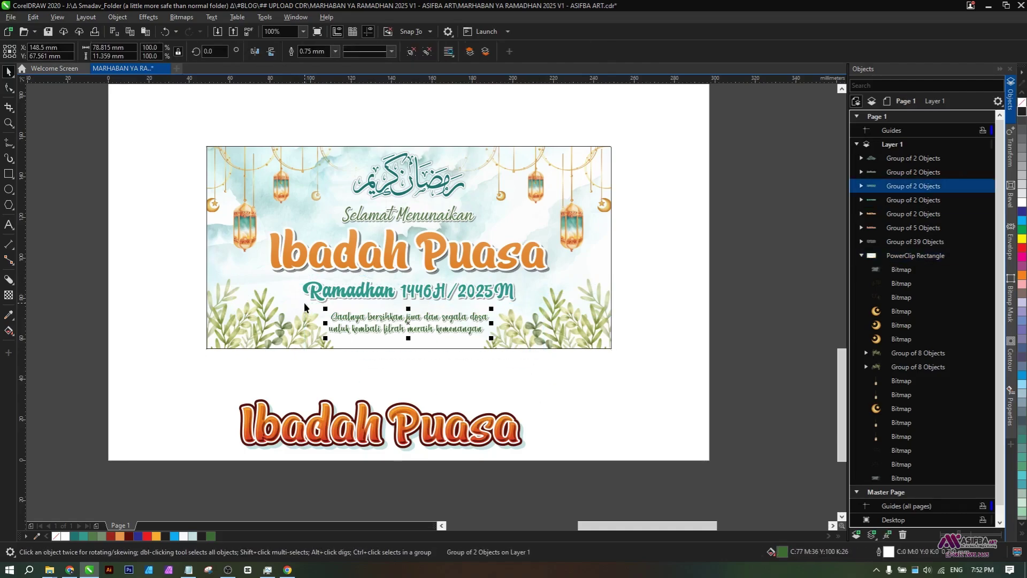
scroll(418, 326, up, 1)
drag(433, 313, 435, 307)
scroll(435, 307, down, 2)
shift+click(529, 338)
click(520, 376)
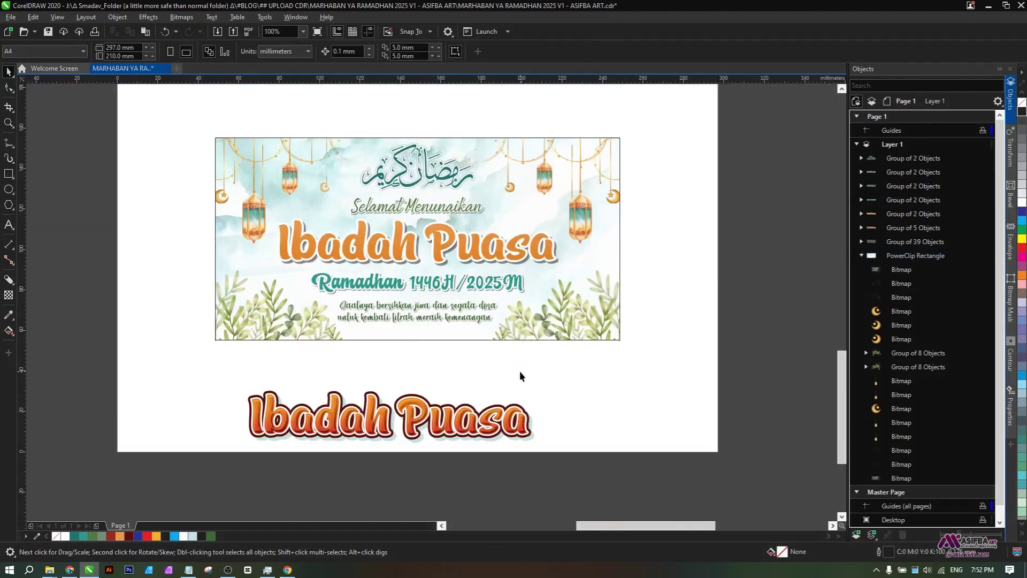
key(ctrl+s)
- Move the whole banner with its texts towards the page's left edge to free space beside it
drag(554, 374, 558, 412)
scroll(558, 413, down, 1)
drag(365, 278, 366, 277)
drag(437, 328, 394, 328)
click(597, 304)
drag(598, 311, 477, 295)
scroll(465, 312, up, 1)
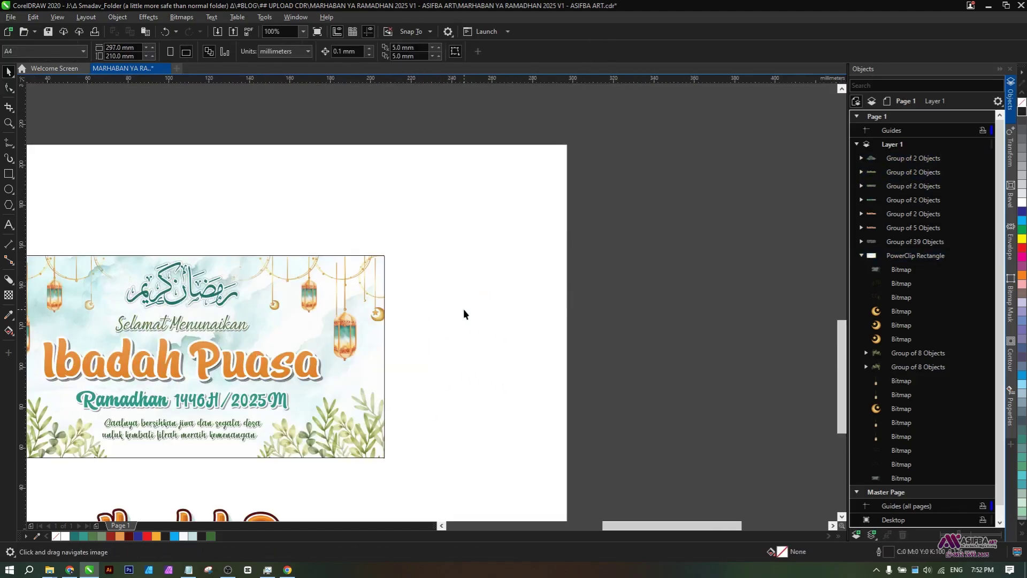
- Draw a rectangle to the right of the banner, set it to 60 mm wide by 100 mm high and move it closer
key(F6)
drag(400, 257, 527, 458)
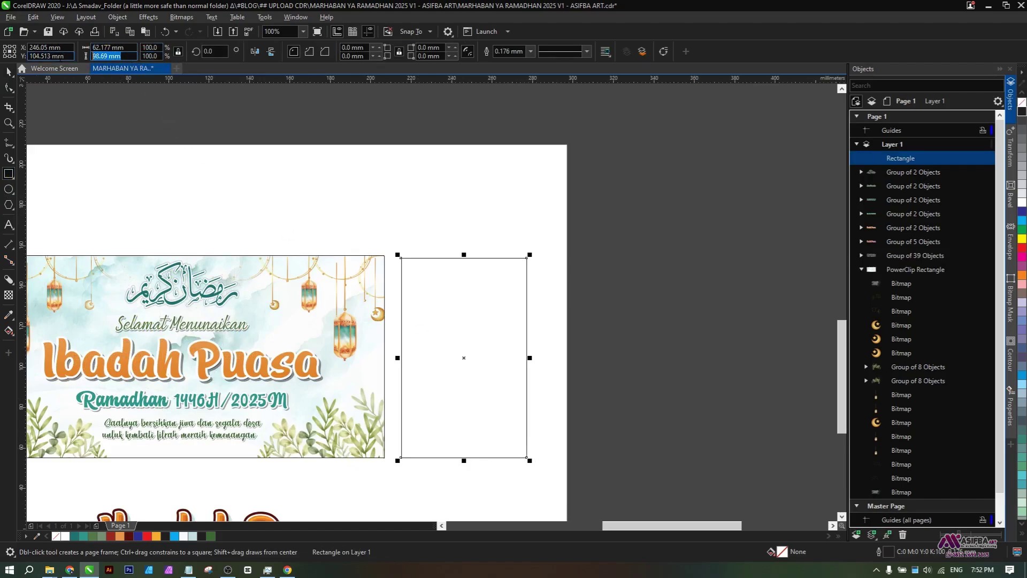
text(100)
key(Return)
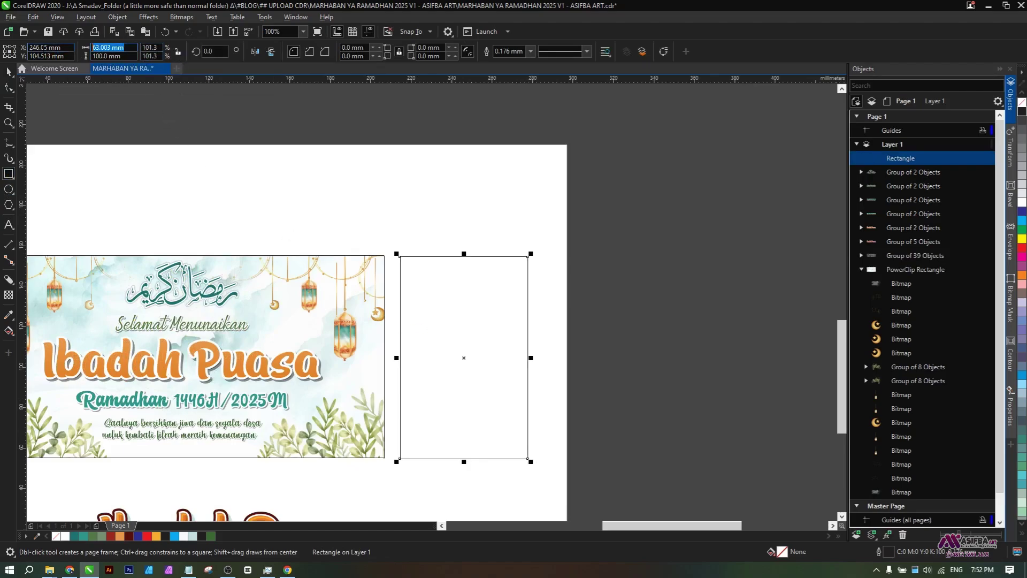
text(50)
key(Return)
text(60)
key(Return)
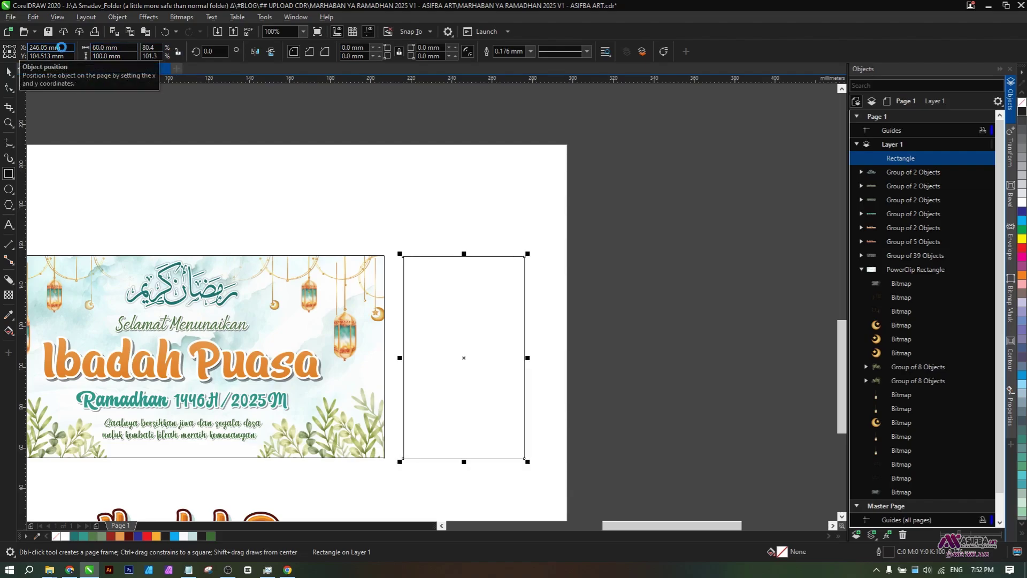
click(9, 71)
scroll(422, 335, up, 2)
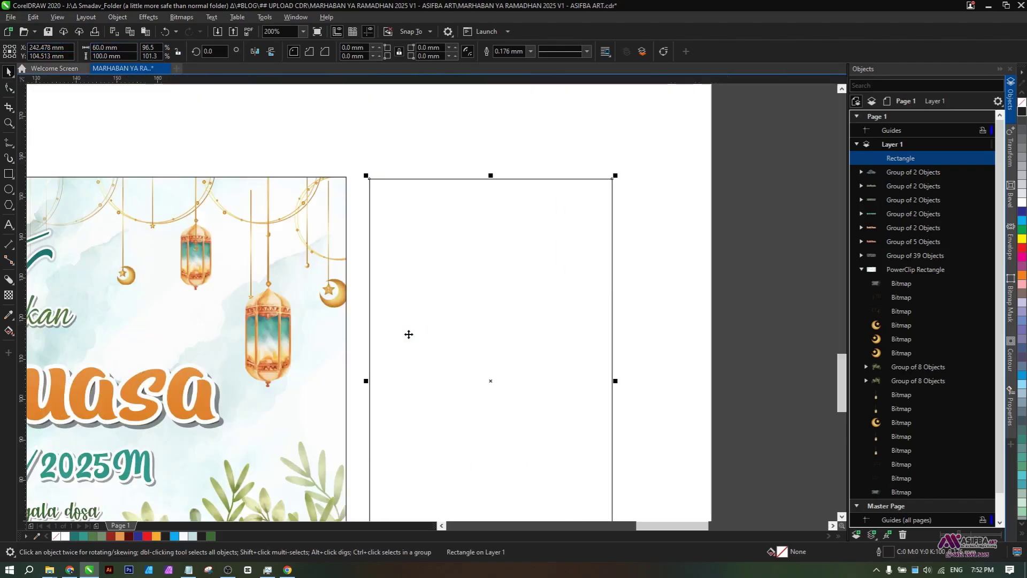
- Move the spare "Ibadah Puasa" lettering group off the page, below its lower edge
scroll(408, 332, down, 4)
click(372, 320)
drag(372, 320, 397, 221)
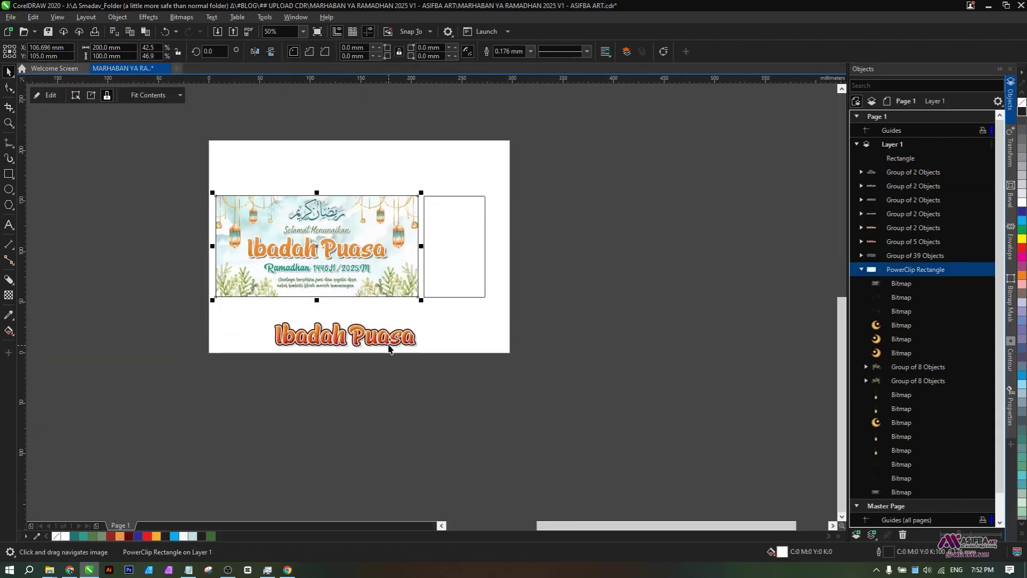
drag(388, 339, 387, 452)
click(470, 356)
drag(471, 351, 471, 388)
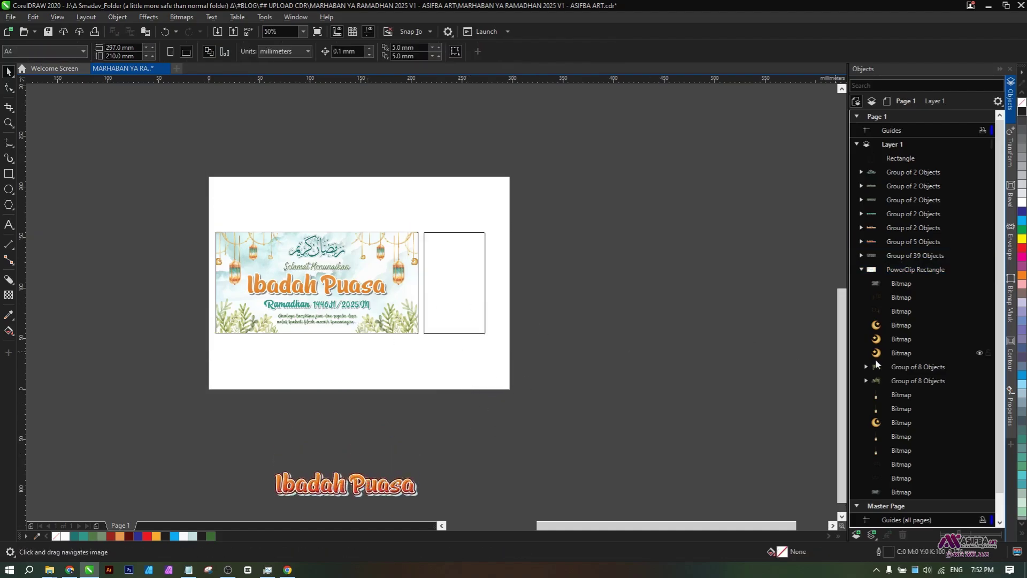
scroll(875, 359, down, 1)
- Copy the banner's PowerClip background beside the page, extract its contents and delete the empty frame
drag(378, 247, 693, 246)
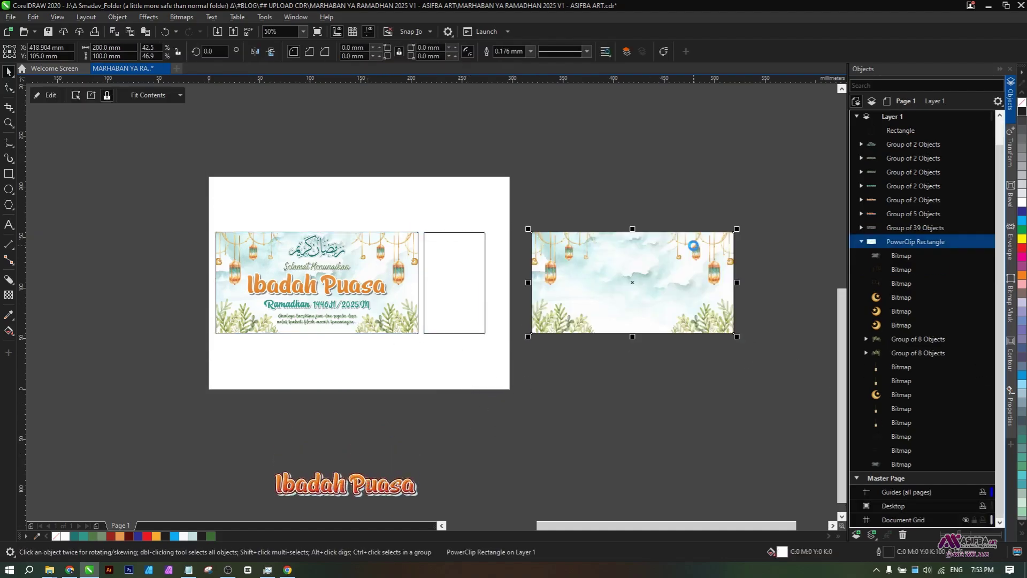
right_click(694, 246)
click(728, 232)
drag(630, 294, 550, 204)
click(508, 332)
key(Delete)
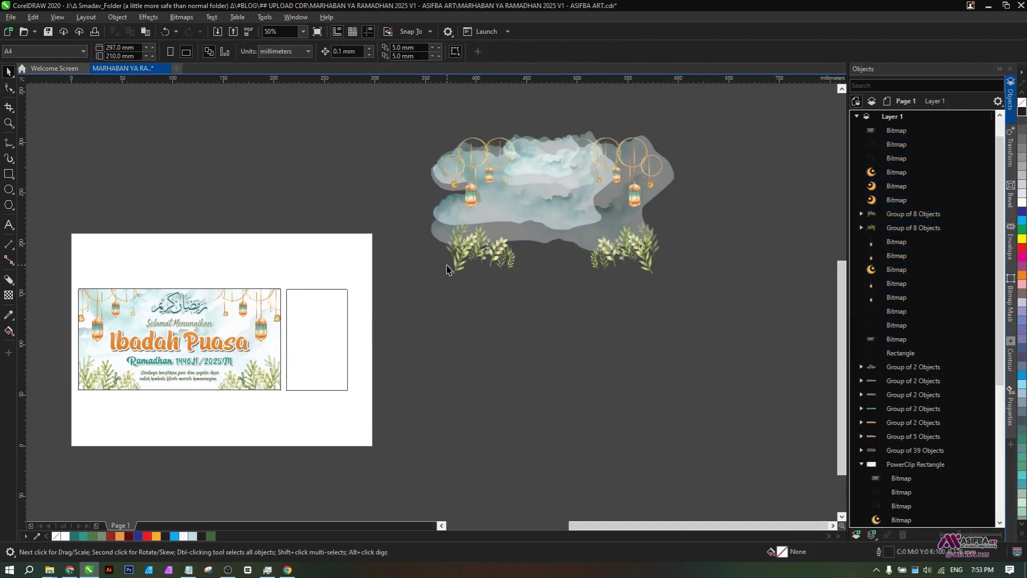
- Separate the watercolour cloud bitmap from the extracted artwork and place it over the upper part of the blank rectangle
scroll(447, 266, up, 1)
click(470, 256)
drag(397, 322, 539, 238)
drag(609, 103, 576, 405)
drag(709, 181, 443, 378)
drag(354, 362, 426, 315)
drag(426, 315, 351, 337)
drag(564, 434, 440, 376)
- PowerClip the cloud bitmap inside the 60 × 100 mm rectangle
right_click(387, 330)
click(423, 167)
click(304, 395)
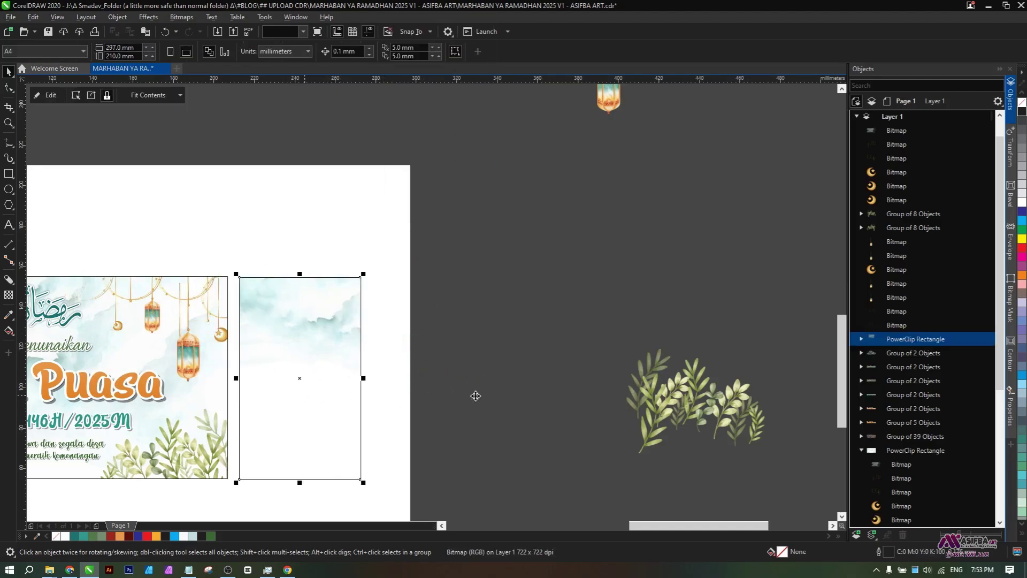
click(476, 396)
- Edit the rectangle's PowerClip contents, shifting the cloud bitmap left to centre it and copying it straight down to the lower half
drag(371, 397, 509, 346)
double_click(438, 327)
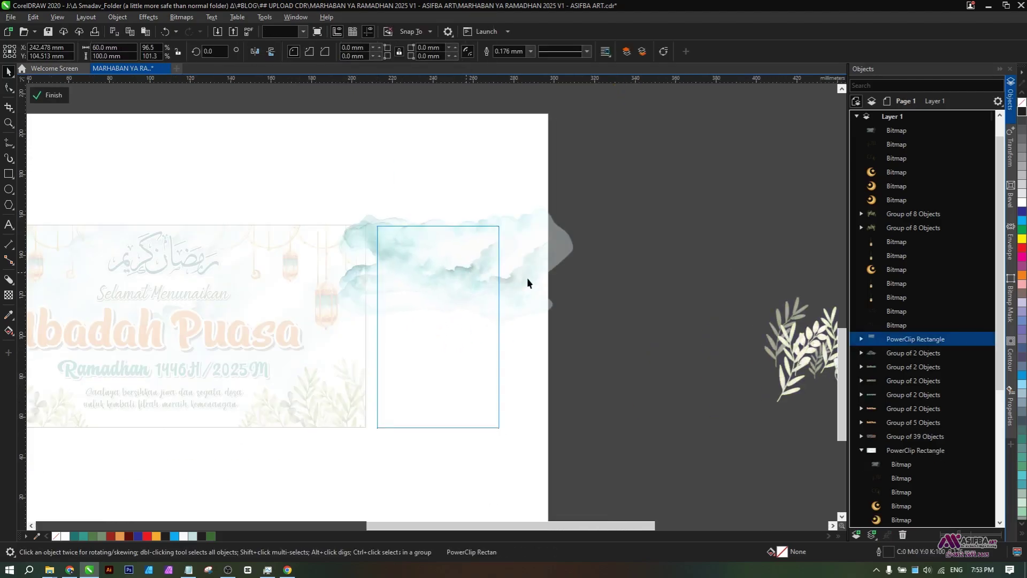
click(528, 282)
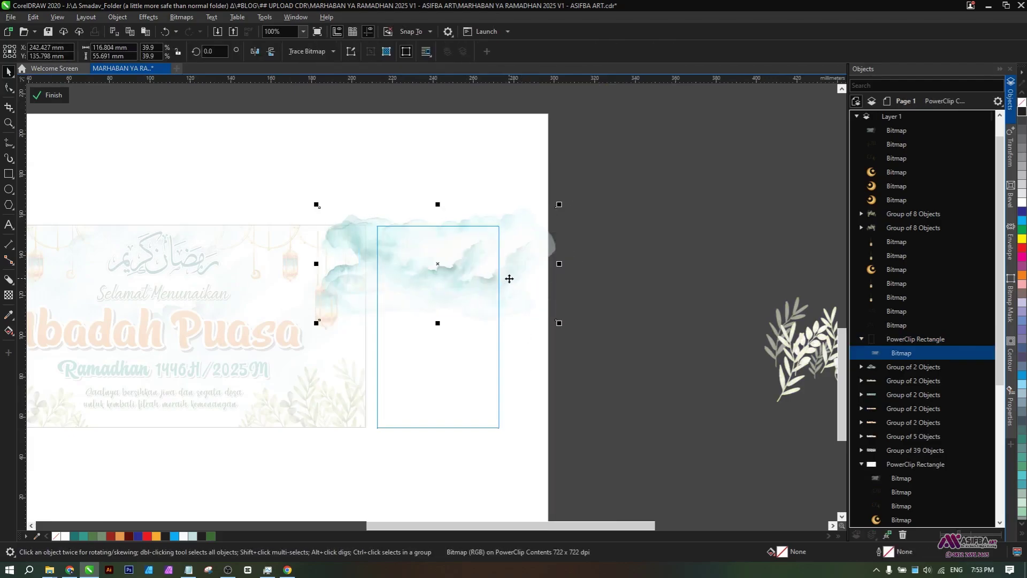
drag(493, 245, 489, 357)
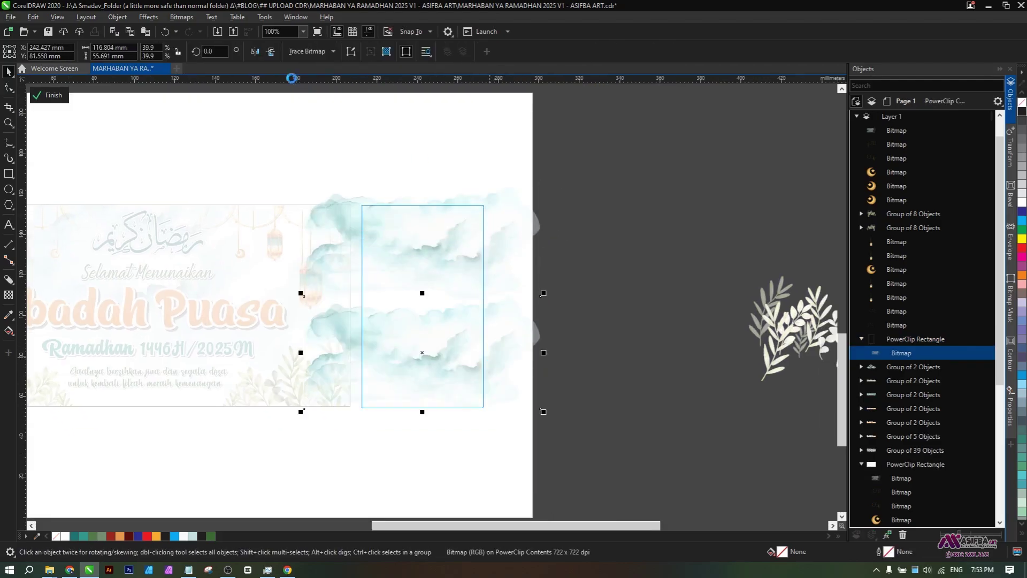
- Rotate the lower cloud copy 180° and mirror it horizontally along the rectangle's lower edge, finish the PowerClip editing and save the document
click(416, 353)
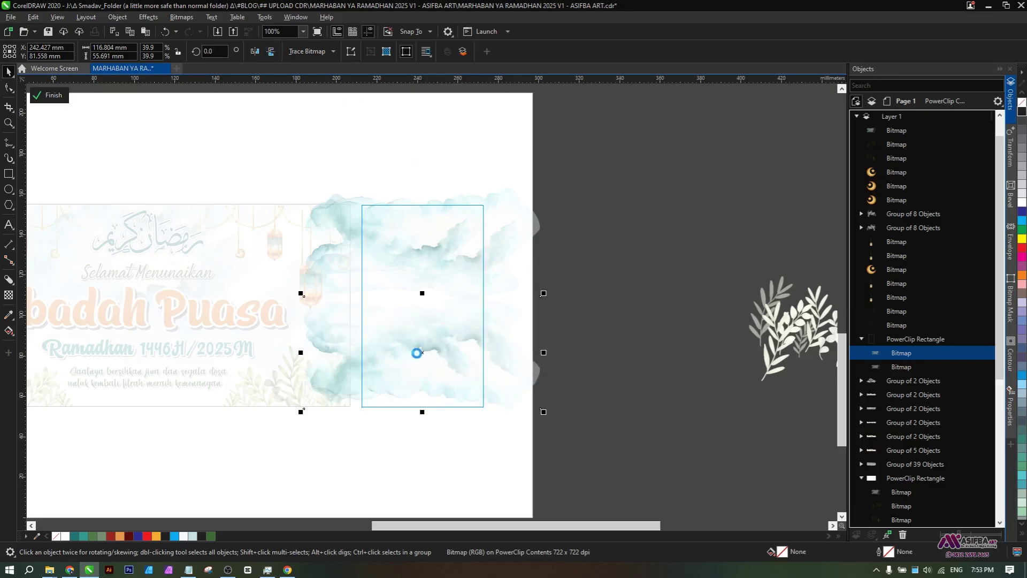
drag(440, 366, 475, 391)
click(255, 51)
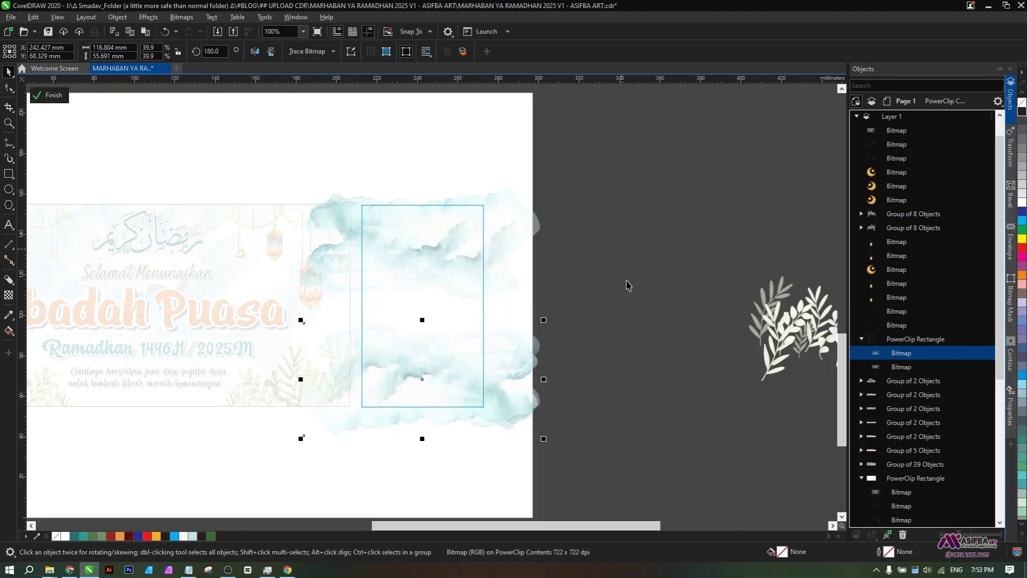
click(58, 98)
click(583, 291)
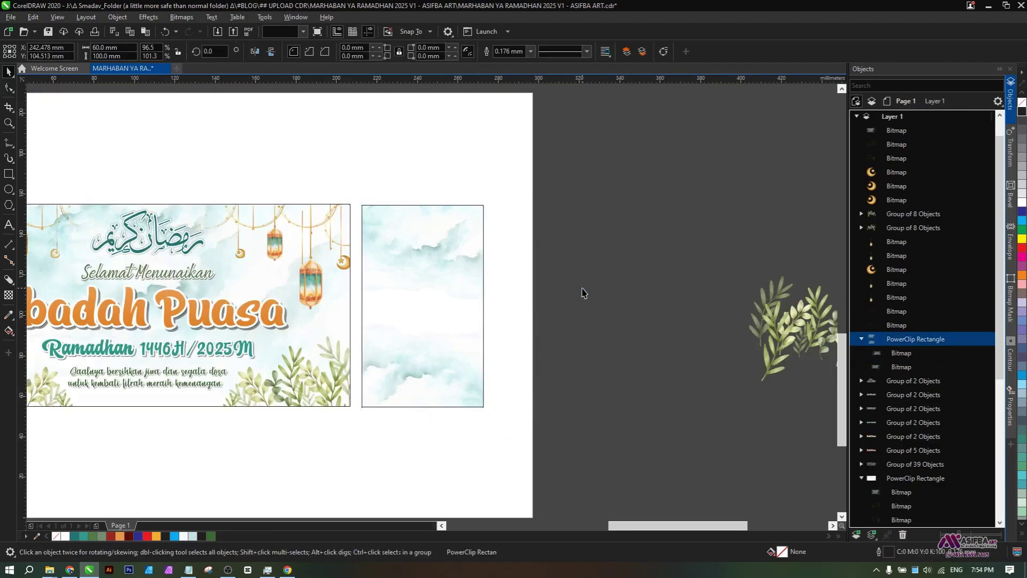
click(51, 32)
- Move one leaf group to the rectangle's lower-left corner and scale it down to about 26 × 20 mm
scroll(736, 323, right, 1)
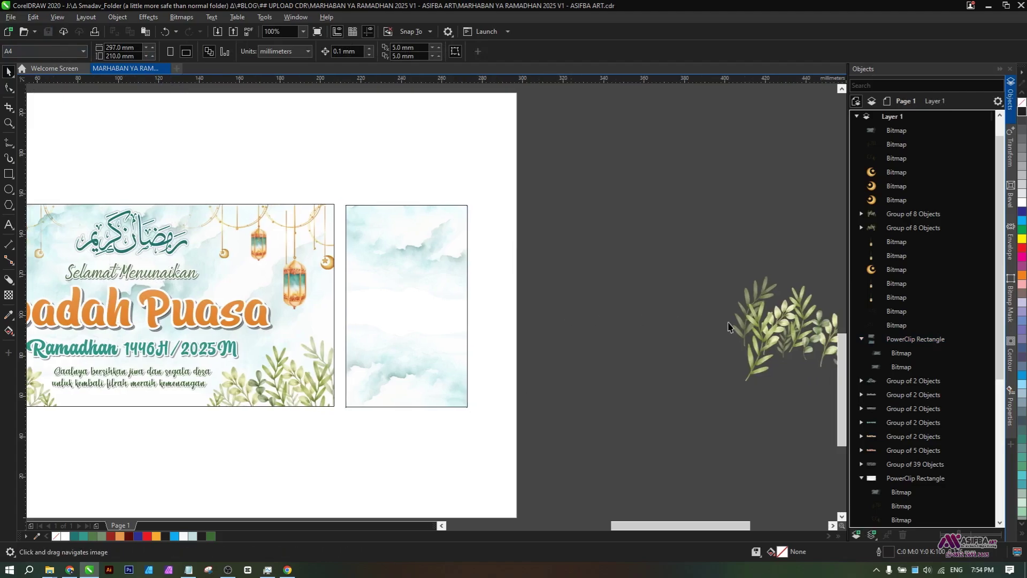
click(790, 334)
drag(789, 335, 314, 399)
drag(413, 450, 377, 428)
scroll(376, 386, up, 1)
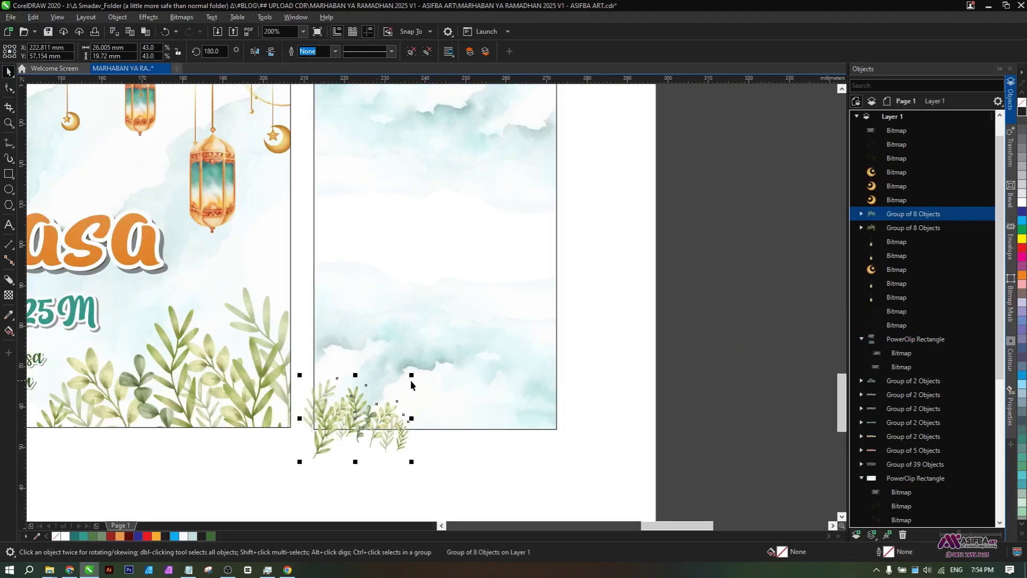
- Enlarge the leaf group to about 35 × 27 mm and add a horizontally mirrored copy along the rectangle's lower edge
drag(413, 372, 436, 345)
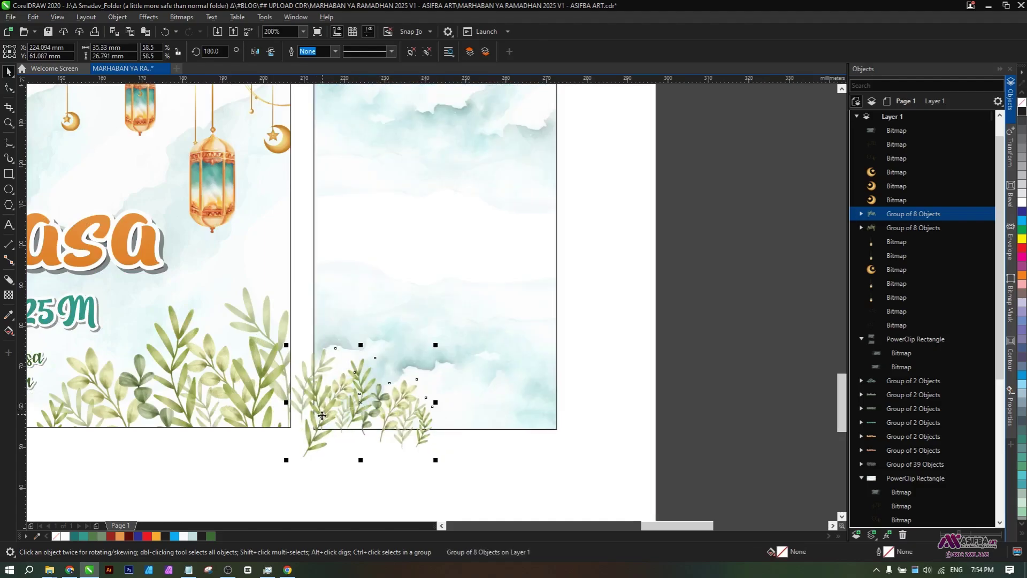
drag(288, 403, 490, 406)
right_click(491, 406)
shift+click(383, 410)
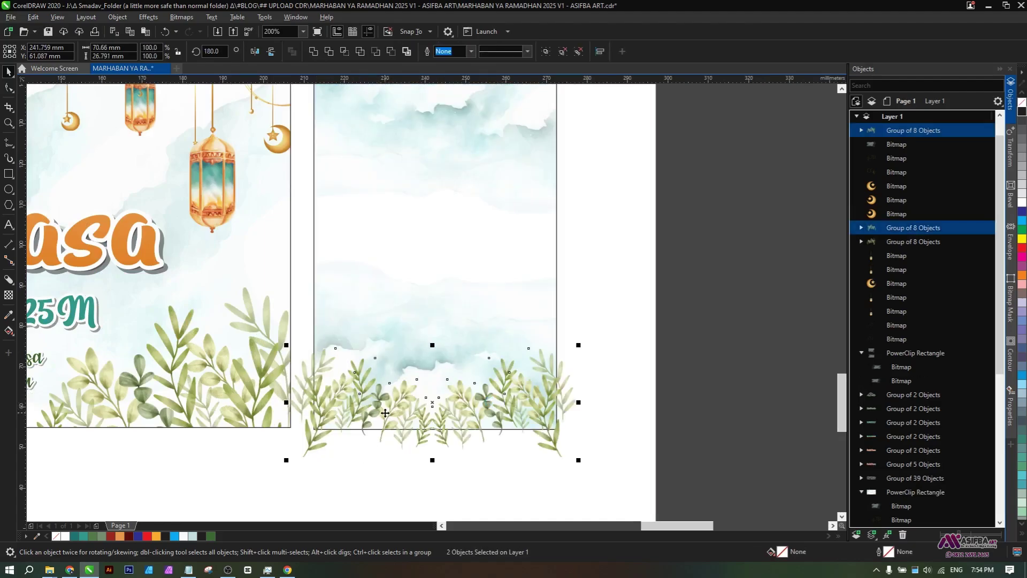
- PowerClip both leaf groups inside the 60 × 100 mm rectangle
scroll(508, 421, up, 1)
scroll(507, 421, up, 2)
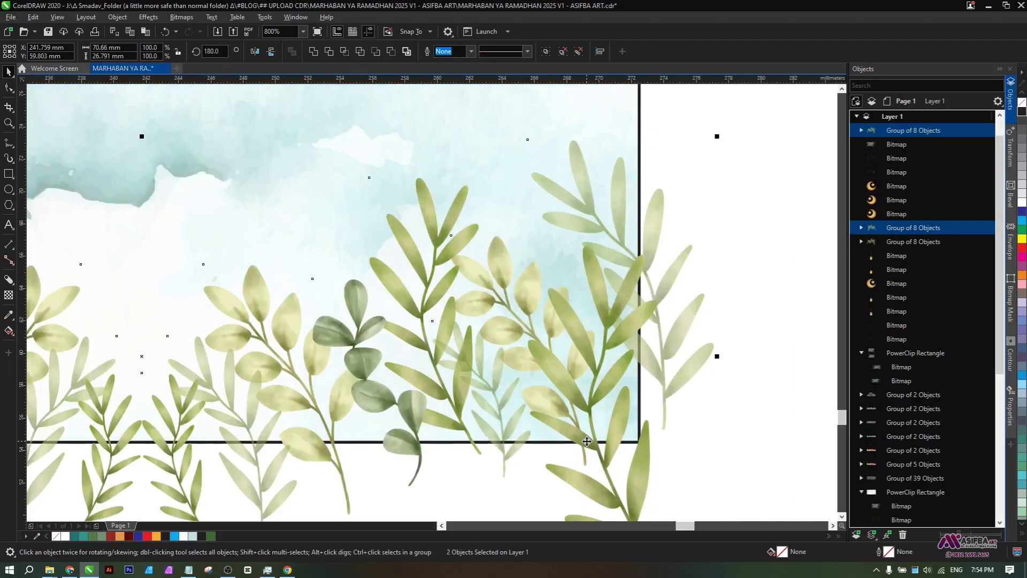
scroll(586, 436, down, 1)
scroll(587, 441, down, 1)
right_click(586, 440)
click(620, 281)
click(513, 294)
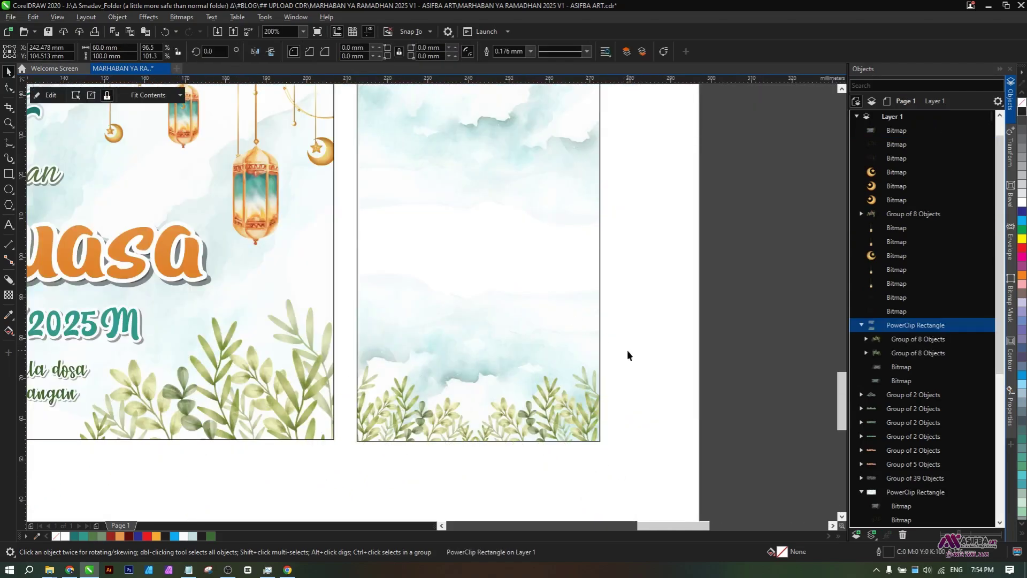
click(629, 349)
- Group one side's six hanging lantern, moon and ring bitmaps and place the group over the vertical rectangle's upper edge
drag(649, 342, 428, 390)
scroll(428, 390, down, 2)
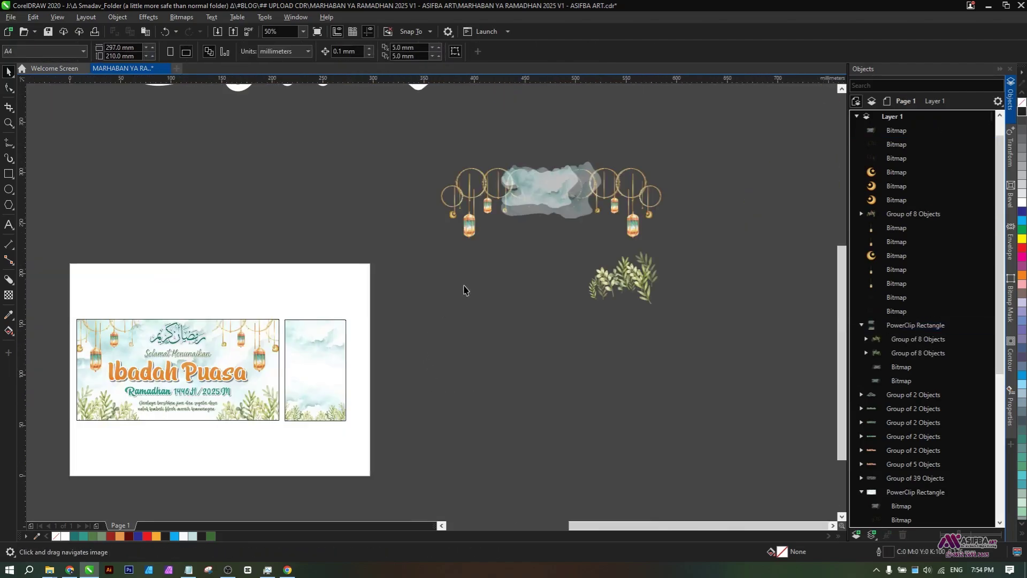
drag(546, 260, 546, 259)
drag(478, 197, 417, 294)
key(ctrl+g)
drag(494, 340, 533, 311)
scroll(533, 310, up, 1)
drag(551, 259, 349, 344)
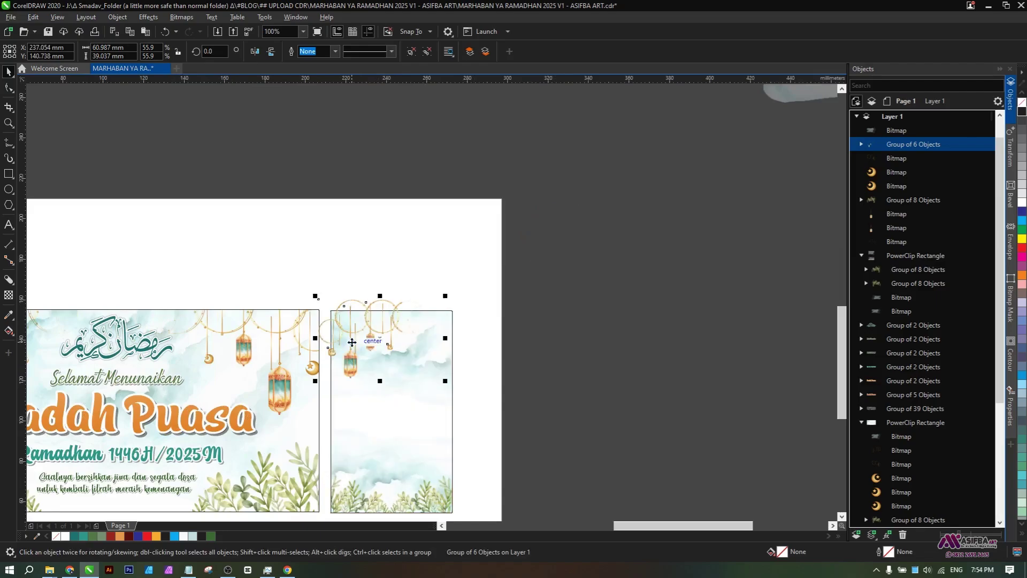
- Scale the hanging ornament group to about 50 × 32 mm and position it over the vertical rectangle's upper-left corner
scroll(348, 344, up, 2)
scroll(341, 370, up, 1)
drag(329, 399, 303, 392)
scroll(314, 384, down, 2)
drag(500, 422, 447, 399)
drag(351, 327, 358, 334)
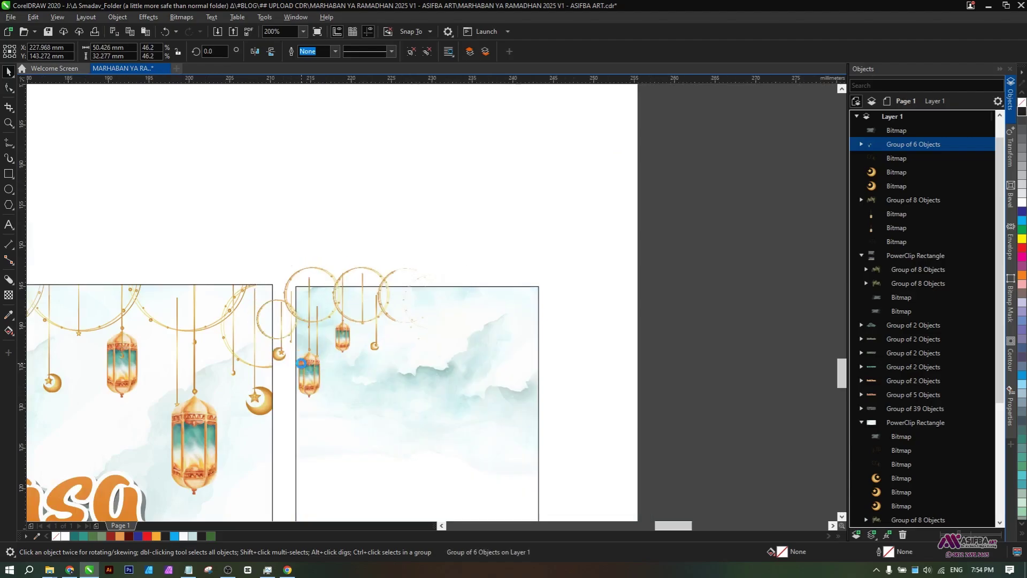
scroll(301, 365, up, 2)
drag(301, 364, 312, 369)
scroll(328, 370, down, 2)
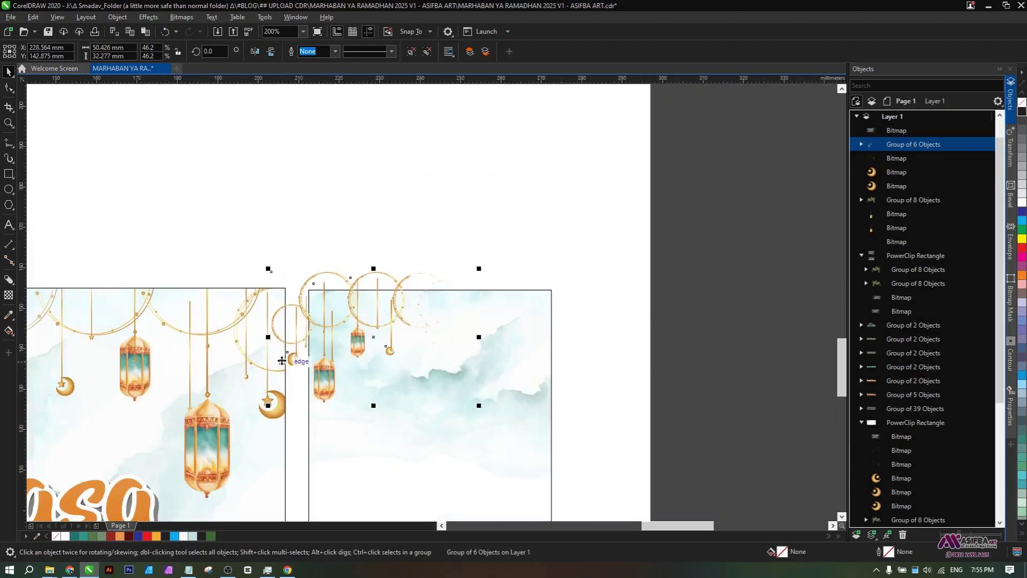
- Create a horizontally mirrored copy of the hanging ornament group on the opposite side and group the pair
drag(270, 337, 474, 337)
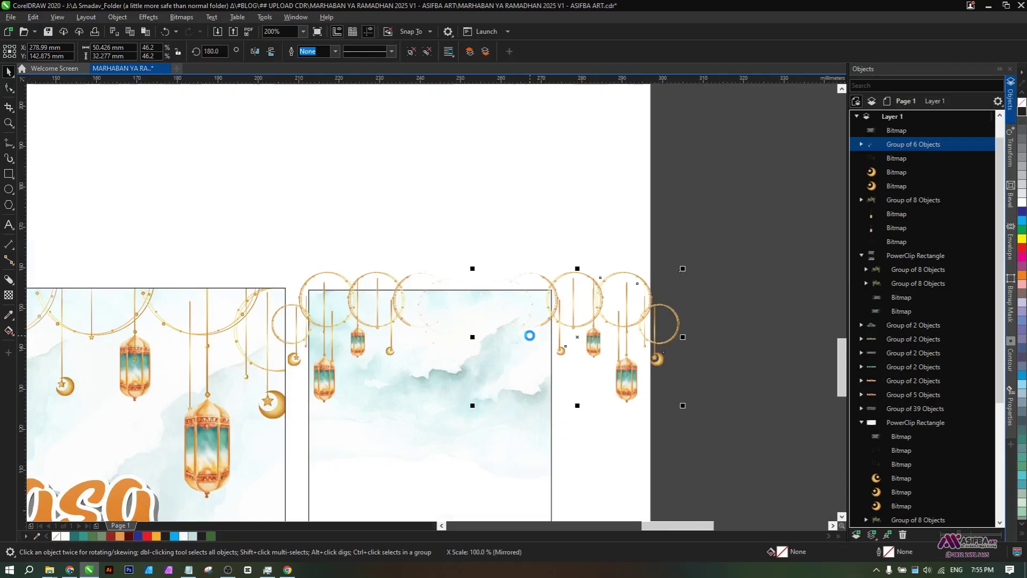
shift+click(357, 339)
key(ctrl+g)
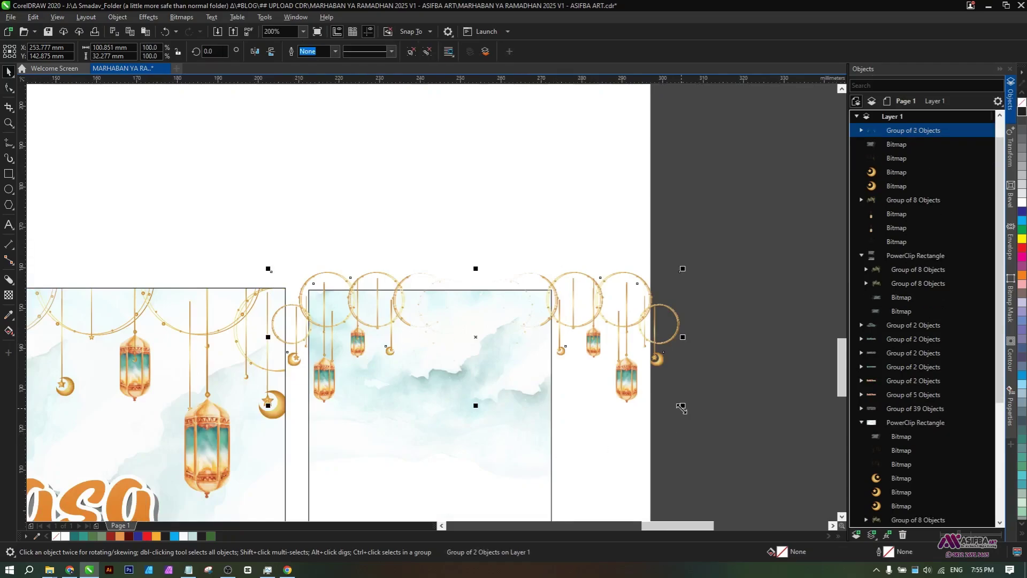
- Scale the paired ornaments to about 73 × 23 mm and centre them horizontally on the vertical rectangle
drag(681, 407, 585, 385)
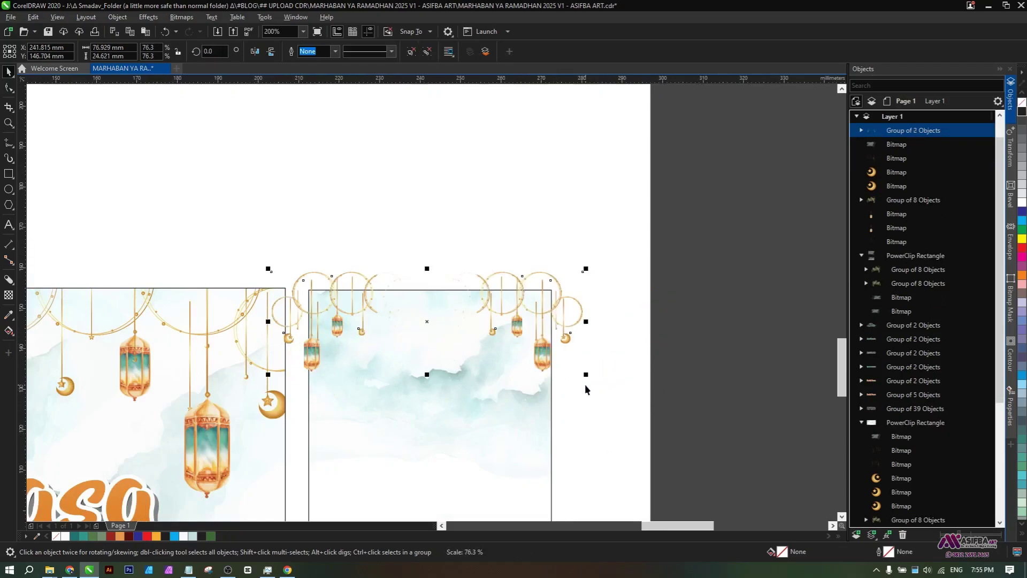
shift+click(476, 427)
key(c)
click(604, 424)
click(554, 346)
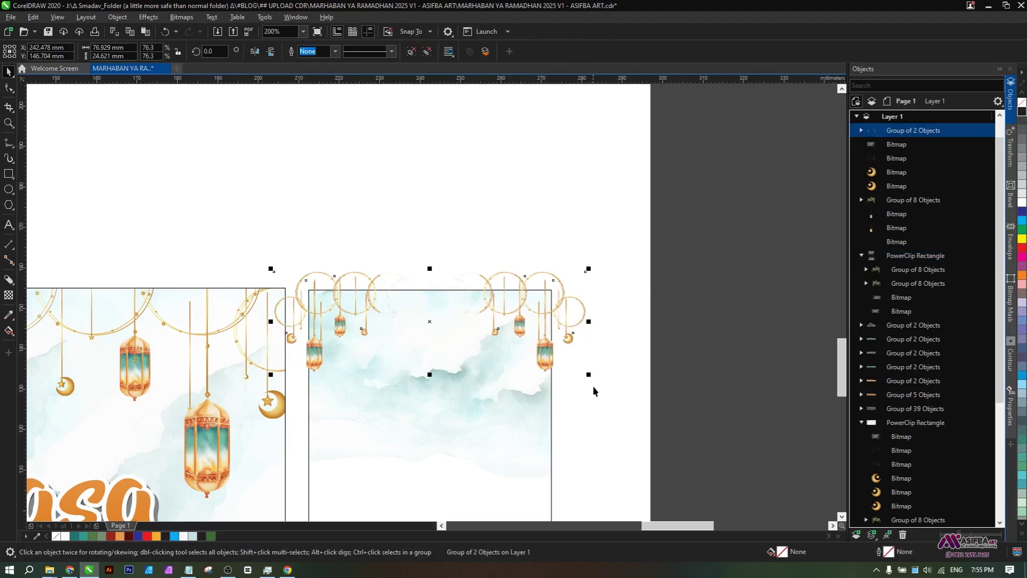
drag(588, 375, 582, 372)
drag(584, 408, 570, 370)
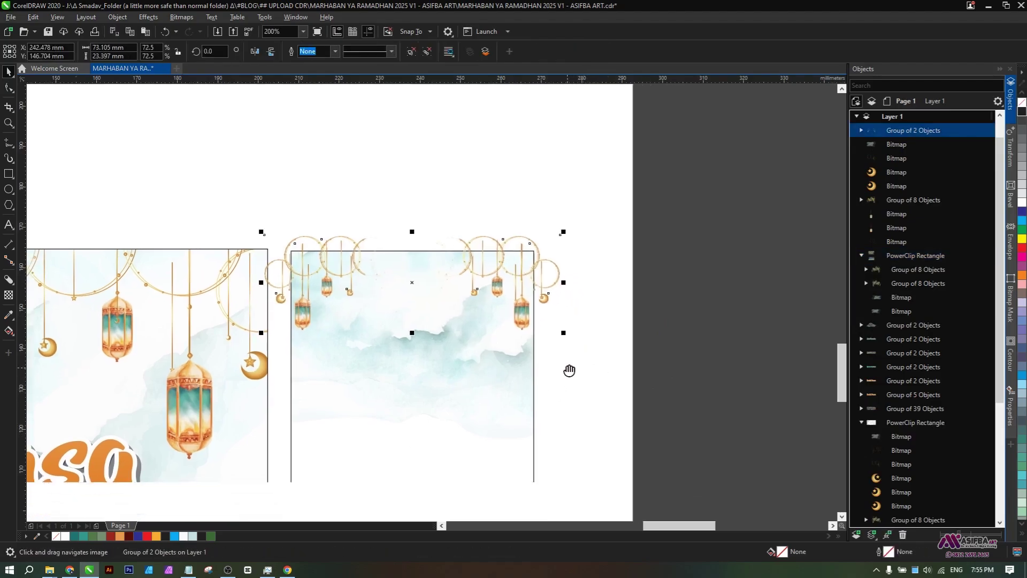
- PowerClip the paired hanging ornaments inside the vertical rectangle
right_click(520, 311)
click(561, 376)
click(514, 386)
click(573, 403)
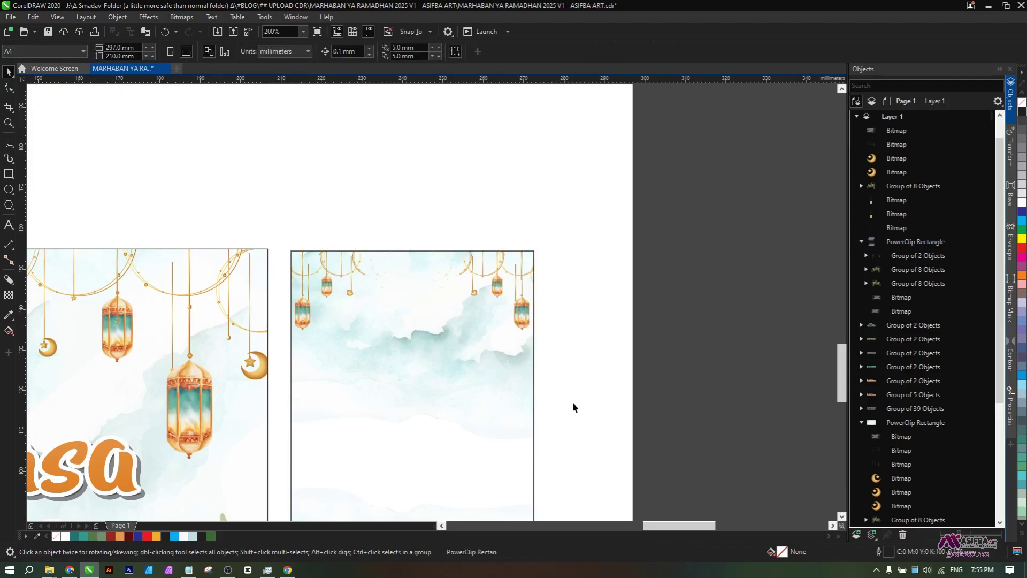
- Delete the leftover cloud, lantern and leaf artwork outside the page and save the document
scroll(514, 339, down, 5)
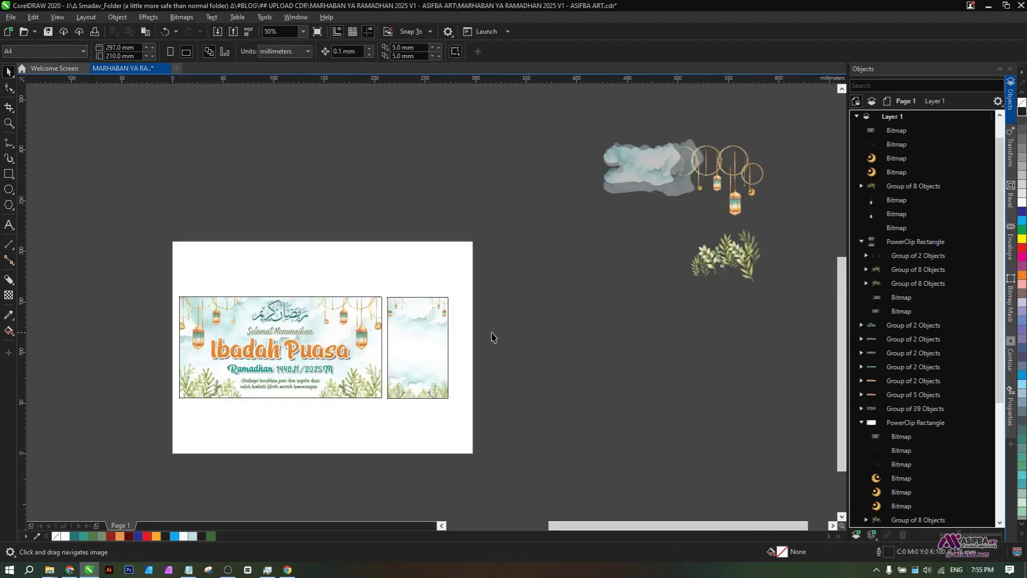
drag(626, 331, 553, 349)
drag(485, 128, 482, 127)
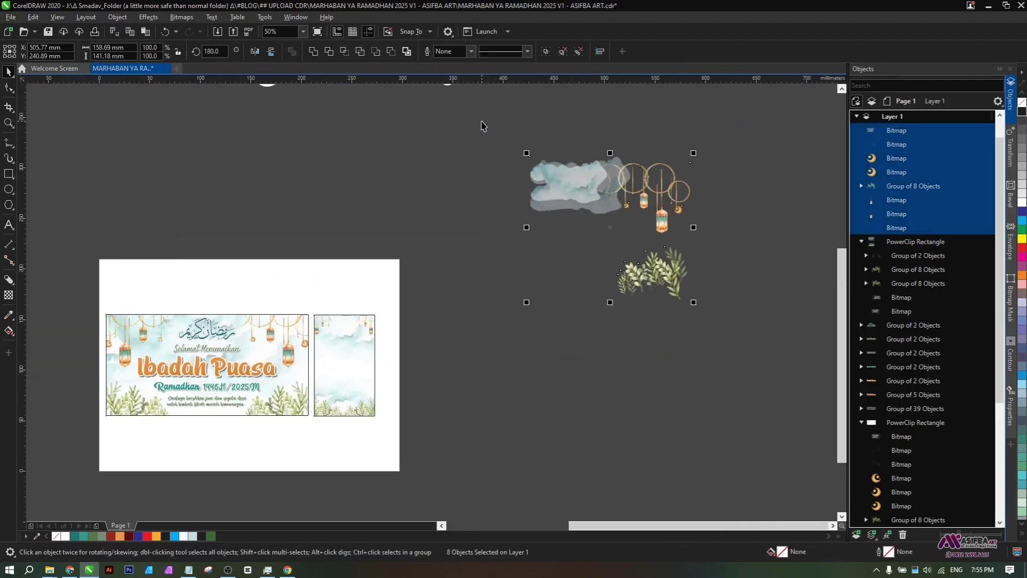
key(Delete)
scroll(319, 357, up, 2)
click(319, 357)
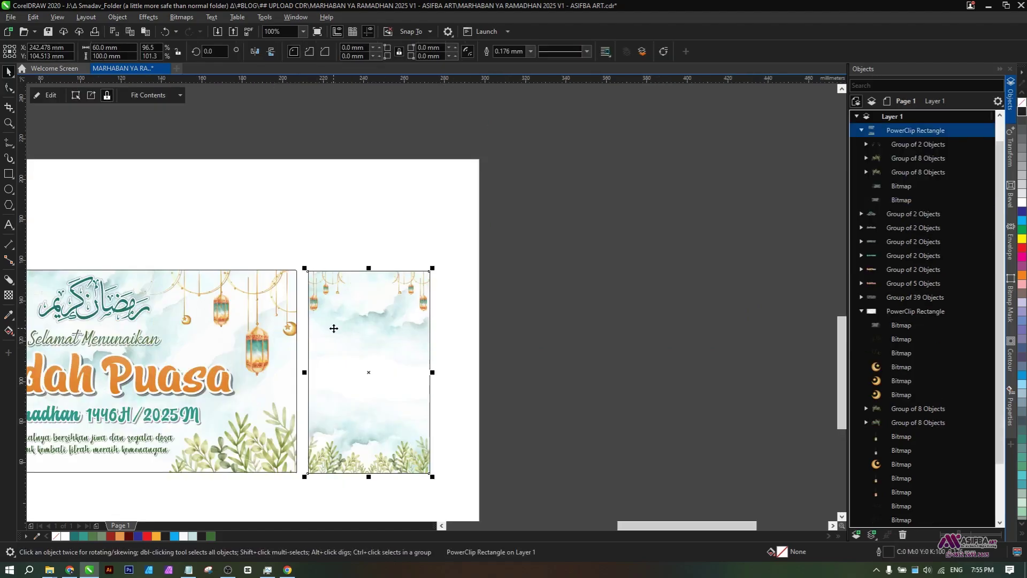
scroll(337, 302, up, 2)
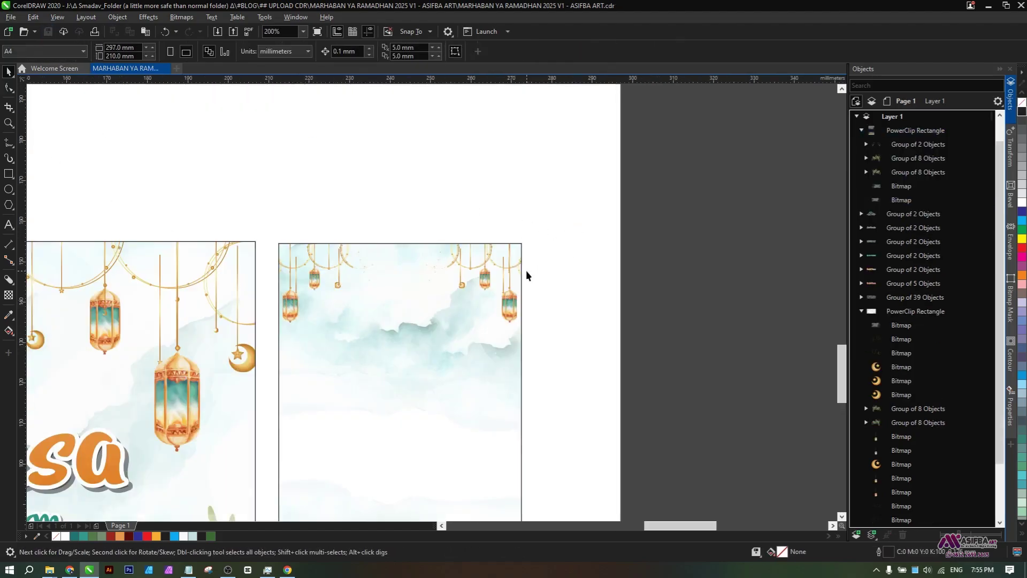
- Cut the hanging ornament group out of the vertical rectangle's PowerClip and paste it as a separate object above
click(925, 145)
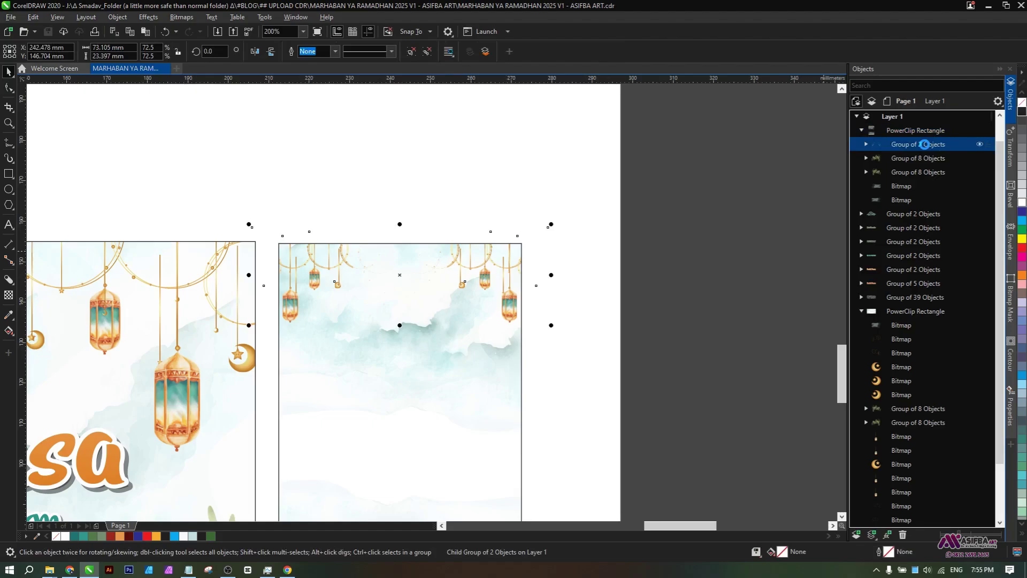
key(ctrl+x)
key(ctrl+v)
click(629, 328)
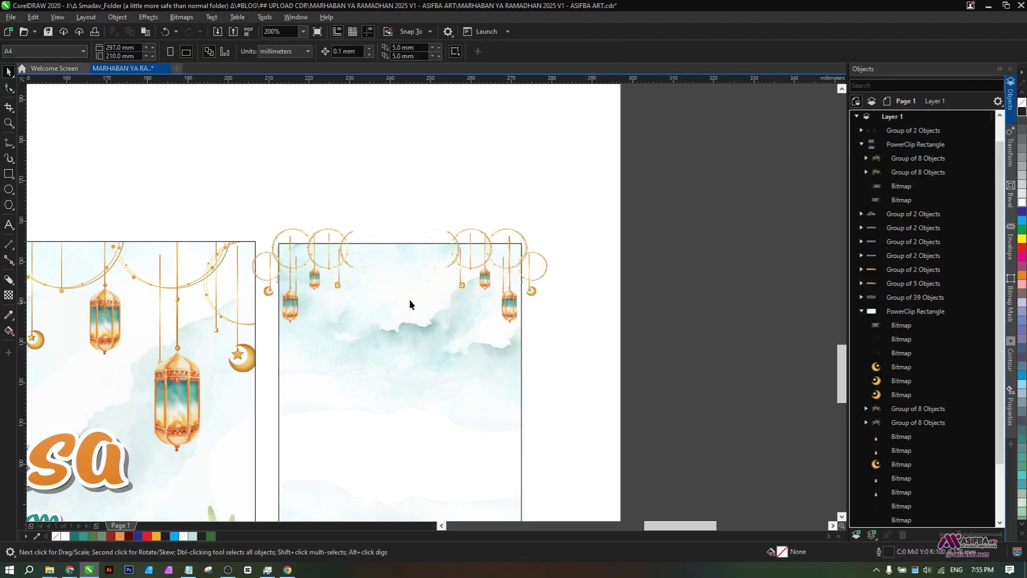
- Ungroup the ornament pair, delete the right-hand set and ungroup the remaining set into individual bitmaps
click(489, 279)
key(ctrl+u)
click(560, 260)
click(547, 274)
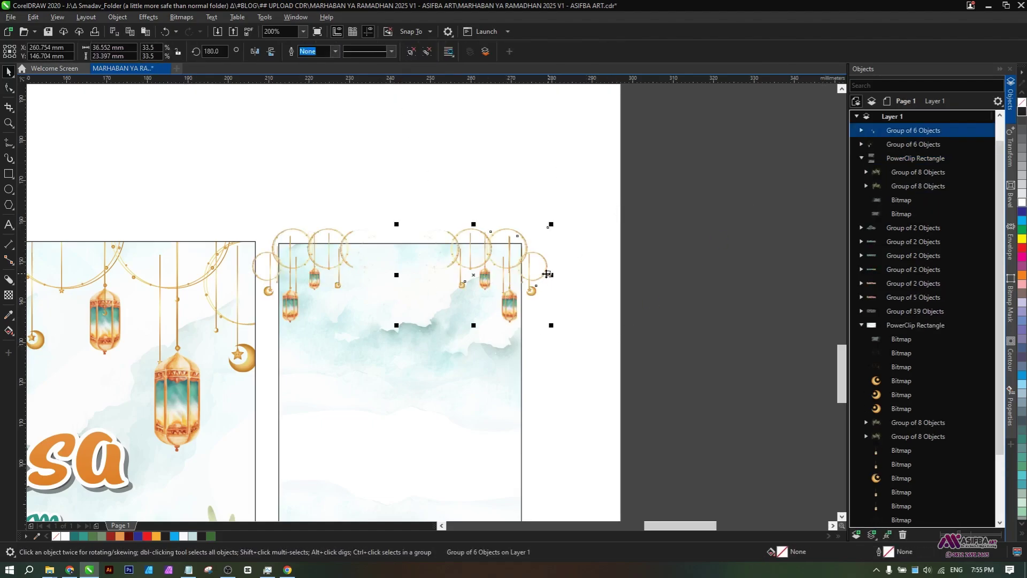
key(Delete)
click(284, 310)
click(409, 52)
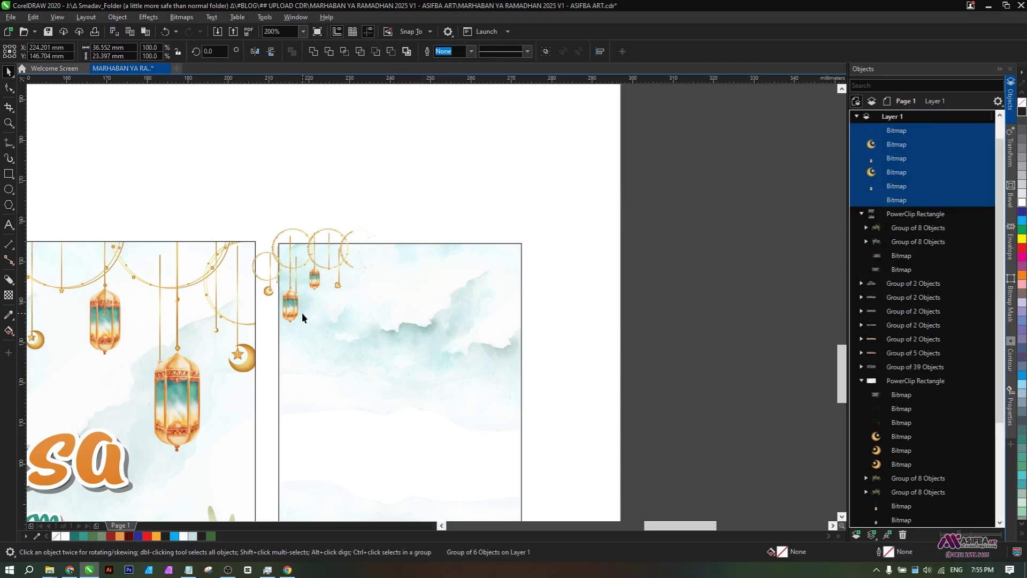
key(Escape)
- Enlarge the large lantern to about 6 × 28 mm, lower it inside the vertical rectangle and bring it to the front
click(292, 311)
scroll(292, 311, up, 1)
drag(314, 339, 332, 396)
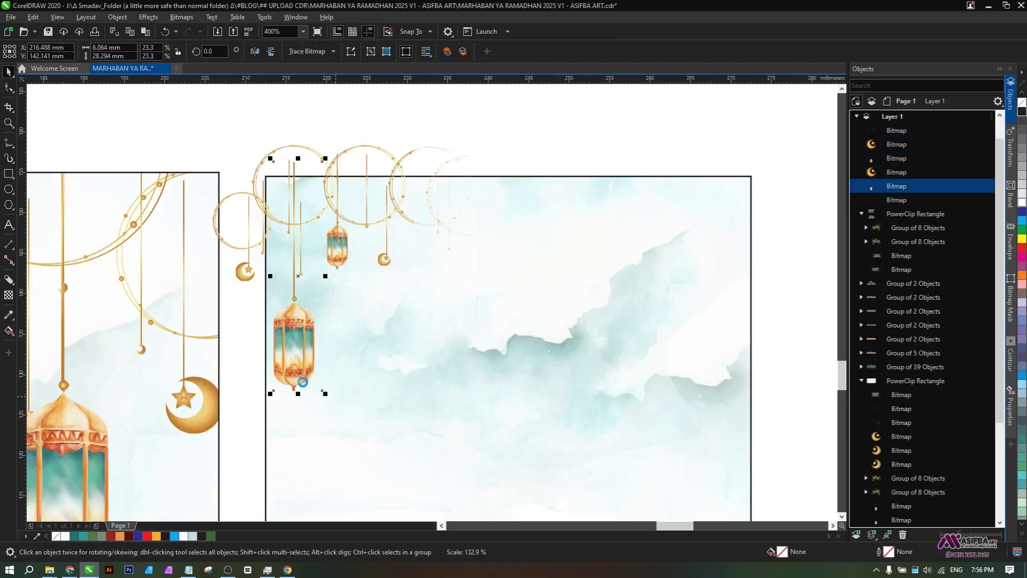
drag(290, 368, 295, 388)
scroll(302, 272, up, 2)
scroll(296, 279, up, 3)
drag(297, 279, 305, 311)
scroll(305, 312, down, 3)
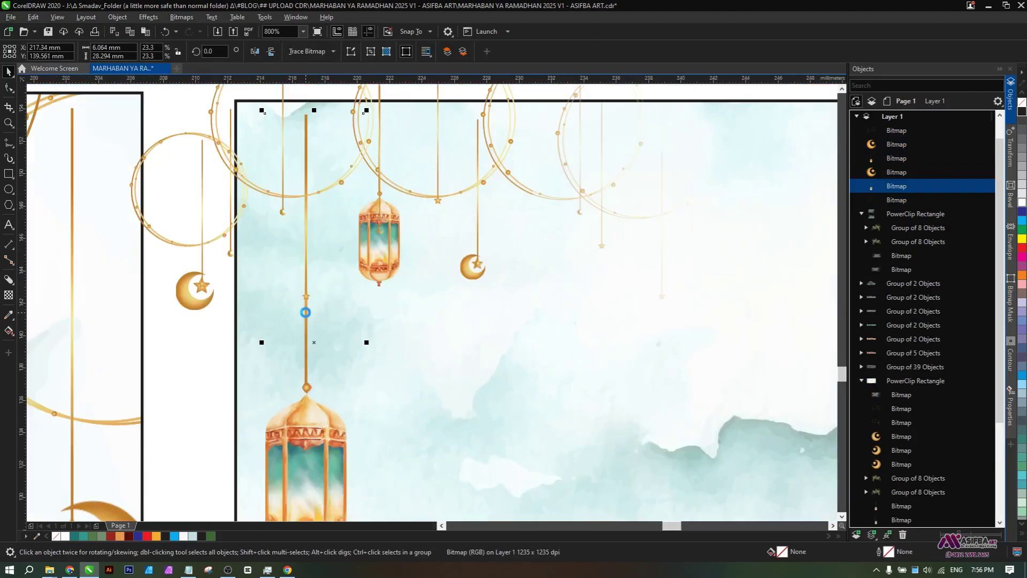
key(shift+Page_Up)
drag(337, 258, 312, 218)
click(297, 289)
key(Escape)
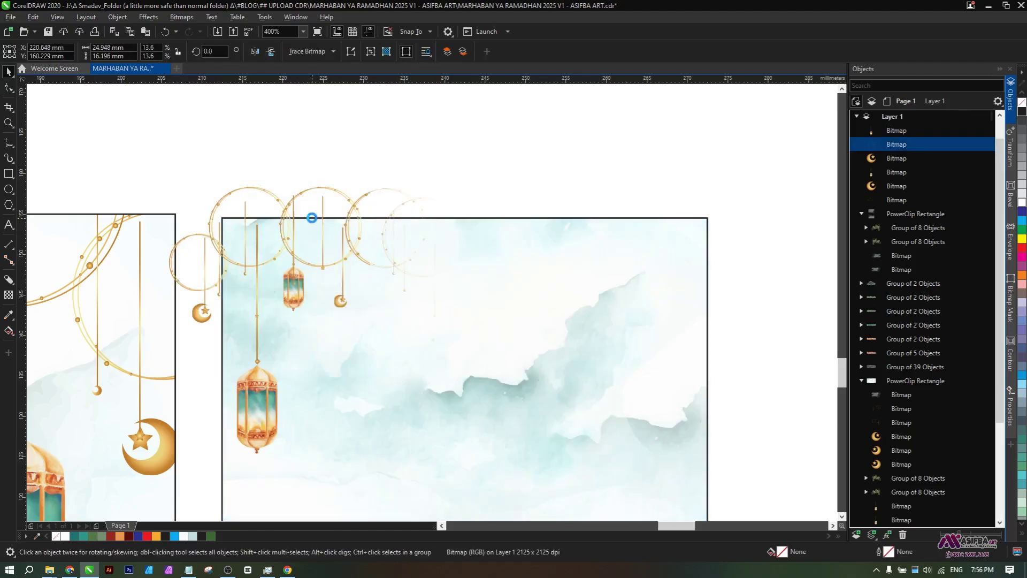
key(ctrl+z)
- Bring the small lantern to the front and move it down so it hangs clear of the rings
drag(266, 159, 335, 348)
key(shift+Page_Up)
drag(294, 299, 292, 339)
scroll(295, 308, up, 2)
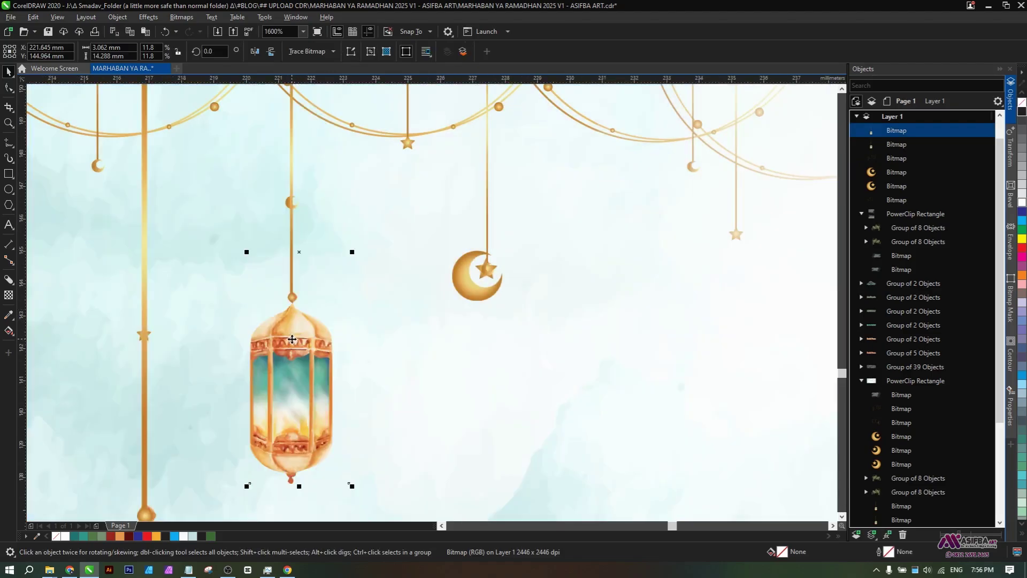
scroll(295, 341, down, 2)
scroll(294, 341, down, 1)
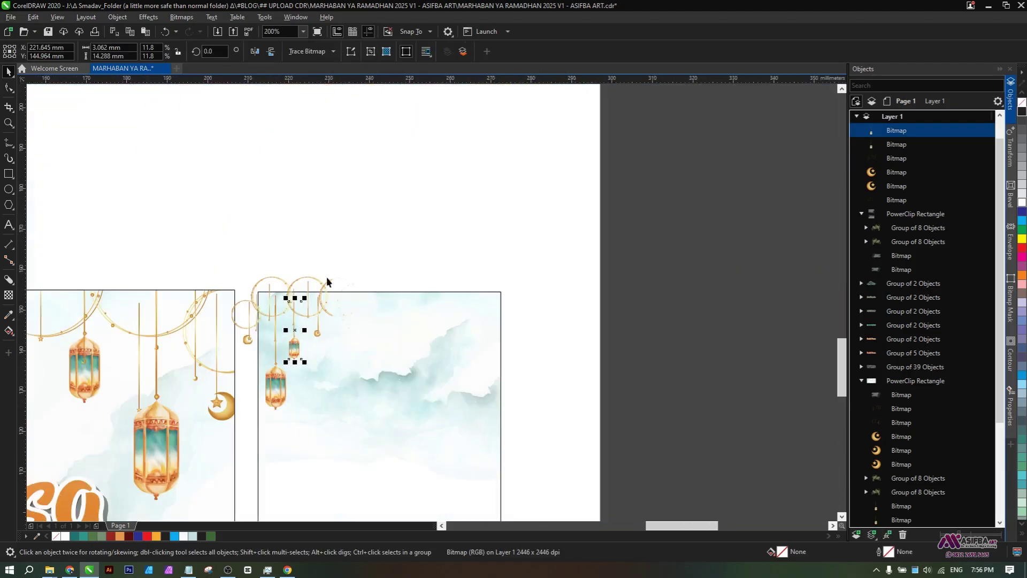
- Bring the outer crescent-and-star bitmap to the front and place it on the large lantern's string
click(326, 278)
scroll(260, 329, up, 1)
click(232, 349)
key(Escape)
click(231, 354)
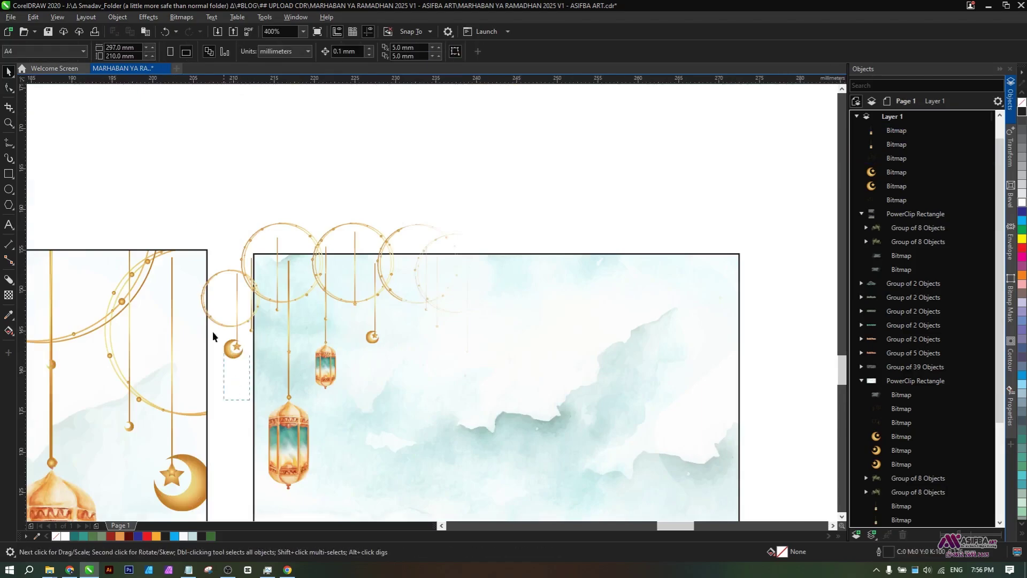
scroll(225, 343, up, 1)
key(ctrl+Home)
drag(253, 364, 305, 323)
scroll(339, 294, up, 1)
scroll(333, 286, down, 2)
scroll(347, 329, up, 3)
scroll(326, 314, down, 6)
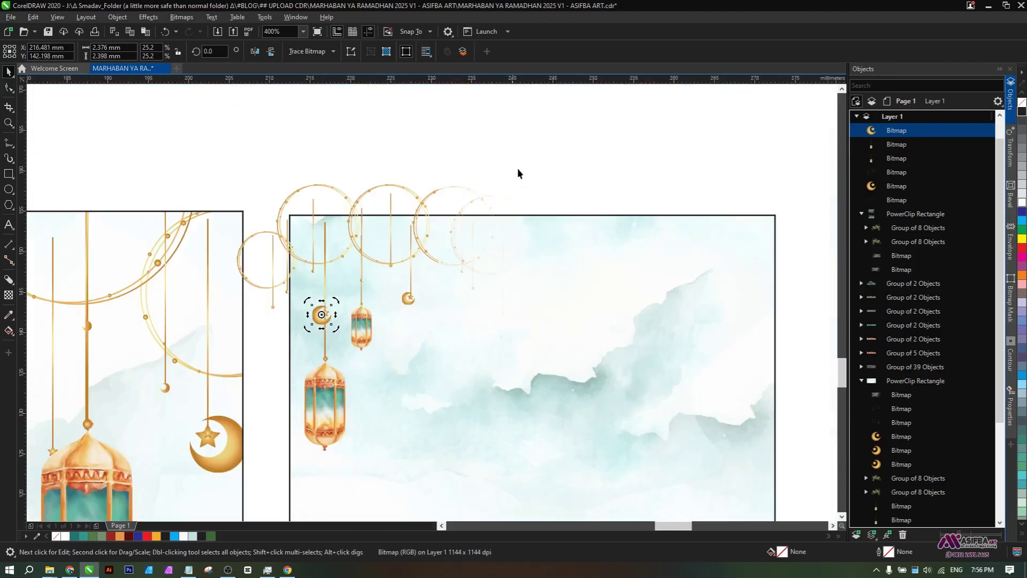
click(540, 155)
- Group the six rearranged ornament bitmaps and add a horizontally mirrored copy at the vertical rectangle's upper-right corner
scroll(541, 155, down, 2)
drag(322, 358, 321, 359)
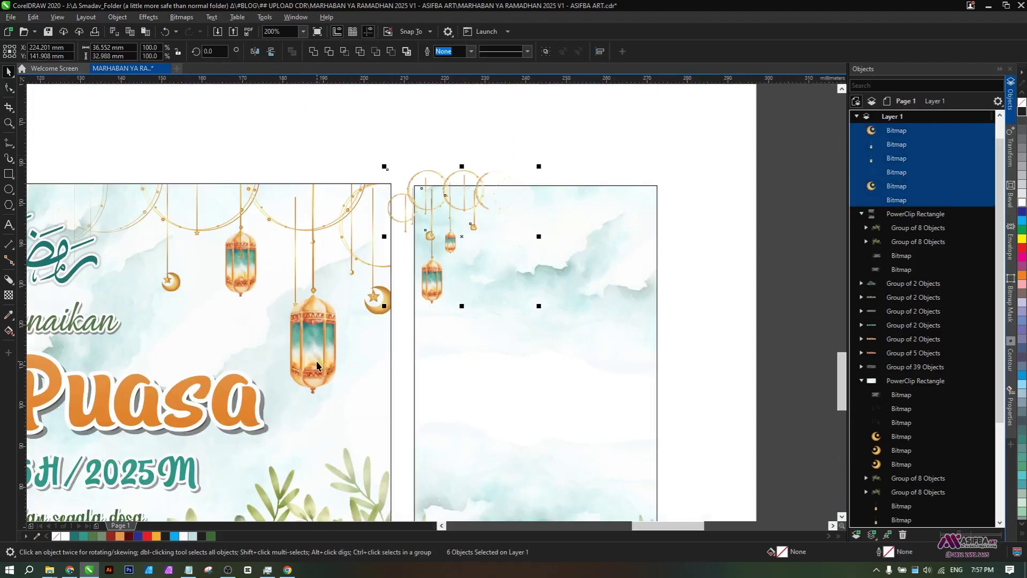
key(ctrl+g)
drag(385, 236, 554, 238)
right_click(554, 238)
shift+click(429, 276)
- PowerClip both ornament groups inside the vertical rectangle and save the document
right_click(429, 277)
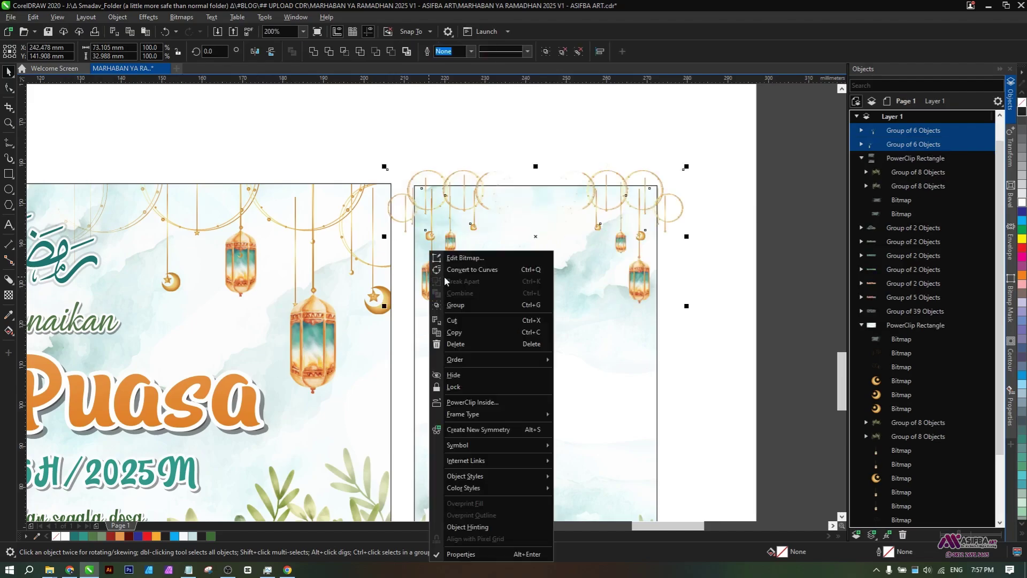
click(470, 404)
click(615, 369)
click(695, 356)
drag(697, 359, 664, 301)
scroll(666, 305, down, 2)
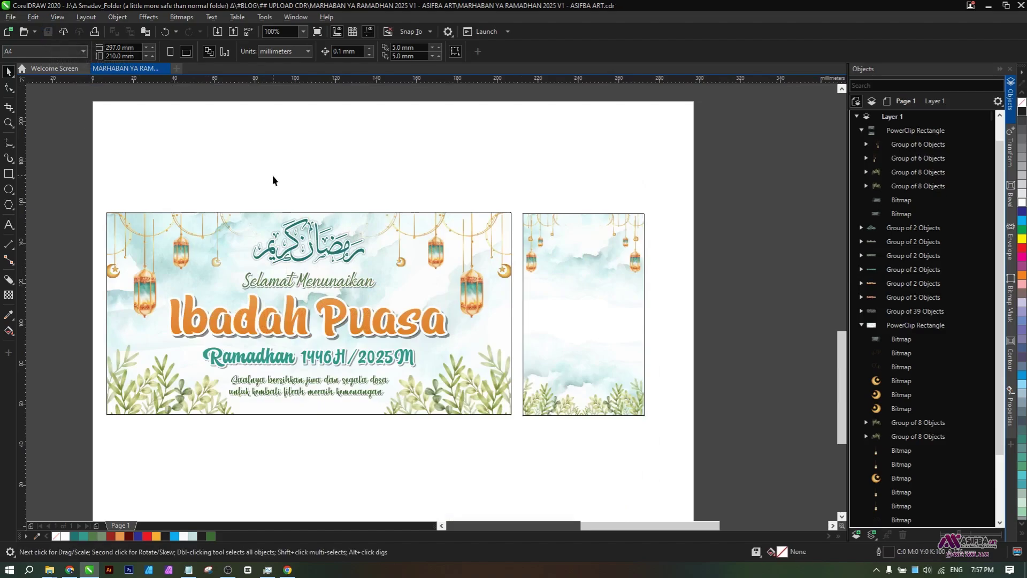
- Copy the banner's Arabic calligraphy to the upper part of the vertical version and scale it to about 31 × 12 mm
click(337, 252)
drag(344, 248, 469, 276)
right_click(585, 248)
scroll(469, 275, up, 1)
drag(251, 300, 348, 262)
drag(424, 242, 428, 274)
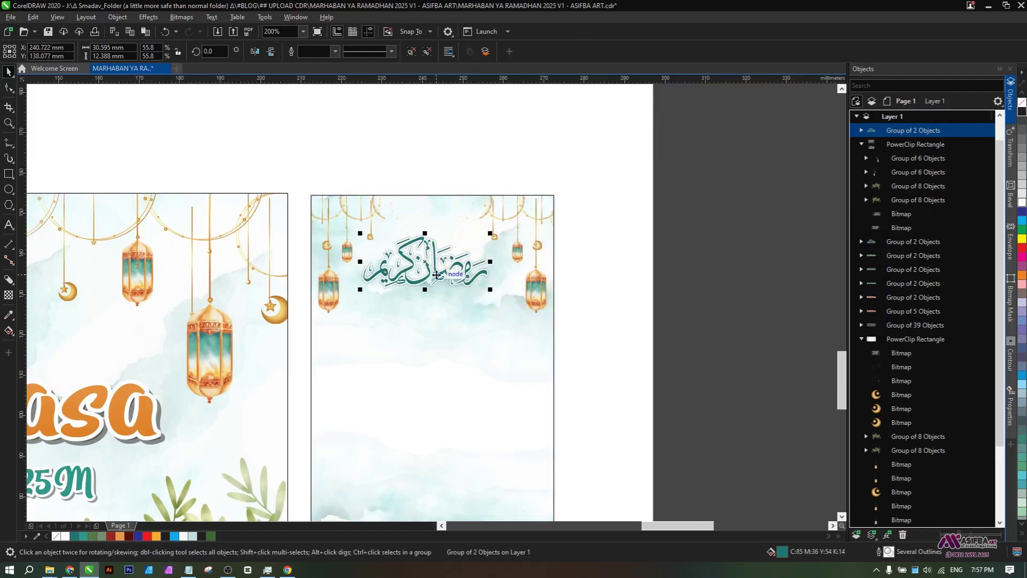
- Center the Arabic calligraphy horizontally on the vertical rectangle and enlarge it to about 34 × 14 mm
shift+click(434, 315)
key(c)
click(611, 310)
click(466, 270)
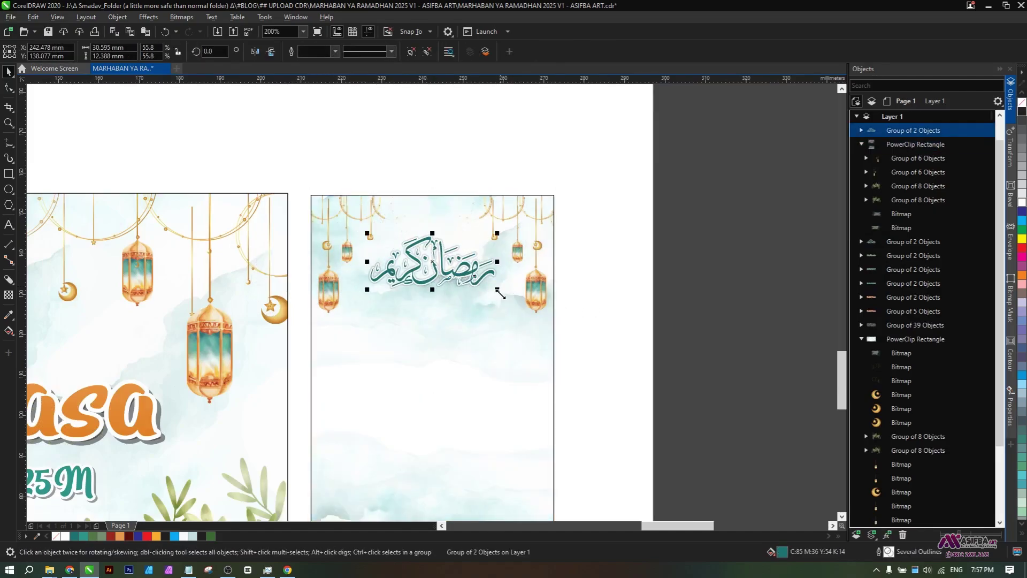
drag(499, 292, 512, 304)
drag(486, 343, 487, 343)
scroll(487, 342, down, 2)
shift+click(488, 315)
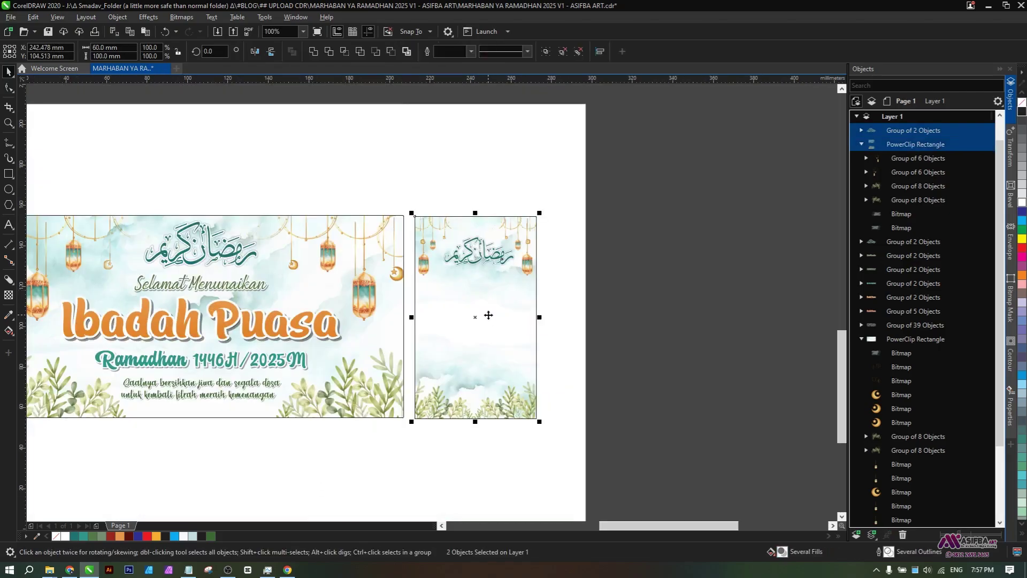
- Copy the banner's "Selamat Menunaikan" text to the vertical version, scaled down and placed beneath the calligraphy
click(257, 289)
drag(256, 289, 513, 297)
scroll(535, 290, up, 2)
click(479, 320)
click(589, 326)
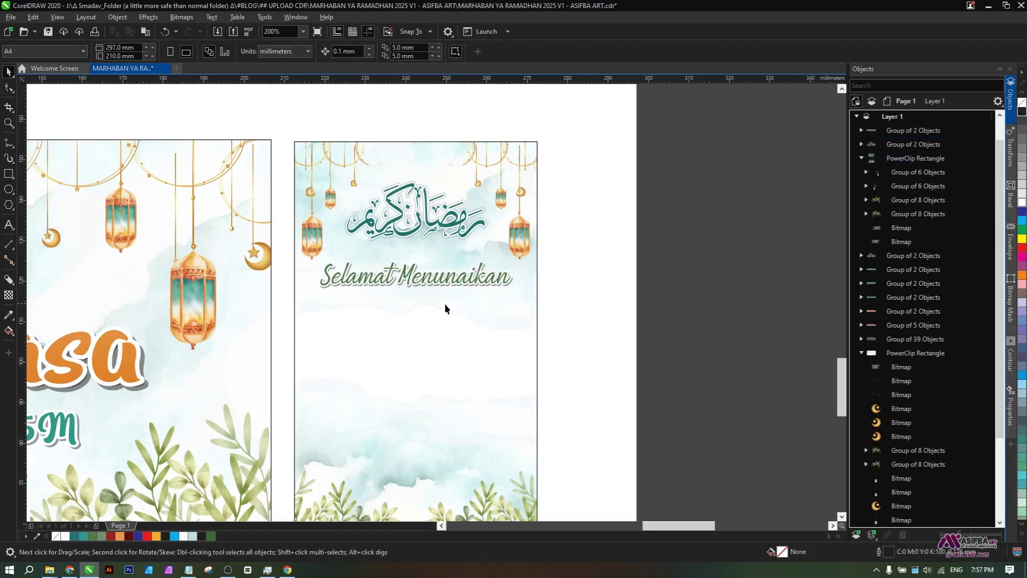
- Enlarge the vertical version's calligraphy slightly and shift it up a little above "Selamat Menunaikan"
drag(445, 305, 509, 267)
drag(479, 195, 479, 207)
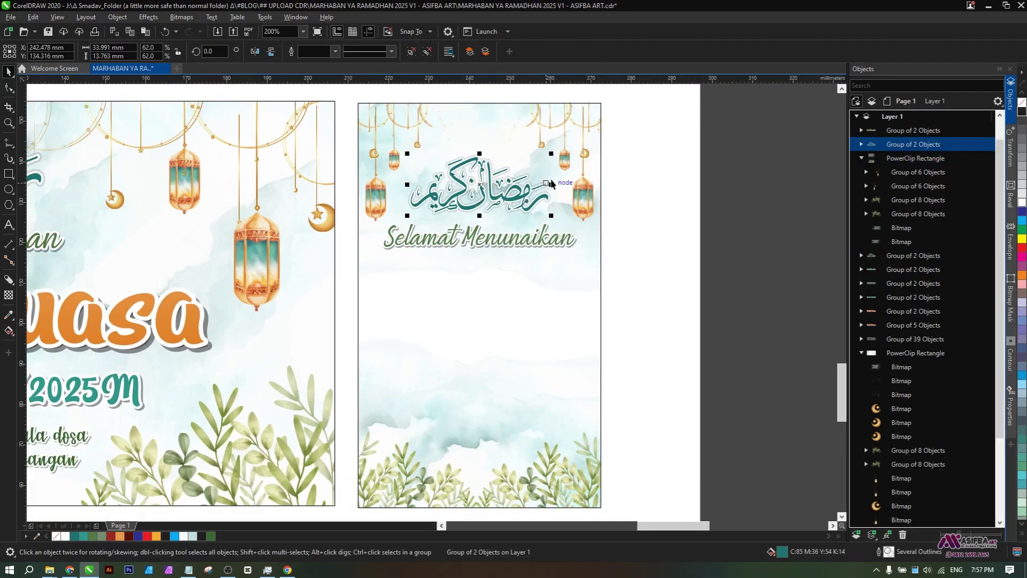
drag(551, 153, 555, 150)
click(646, 205)
drag(511, 199, 511, 191)
- Copy the "Ibadah Puasa" title to the vertical version, scale it down and center it beneath "Selamat Menunaikan"
scroll(548, 226, down, 1)
click(584, 250)
drag(294, 278, 593, 280)
right_click(593, 280)
drag(682, 295, 594, 242)
shift+click(531, 300)
key(c)
scroll(544, 271, up, 2)
click(544, 272)
drag(501, 273, 502, 246)
- Copy the banner's "Ramadhan 1446H/2025M" line across to the vertical version at its original size
drag(185, 335, 344, 297)
click(268, 321)
scroll(269, 321, down, 1)
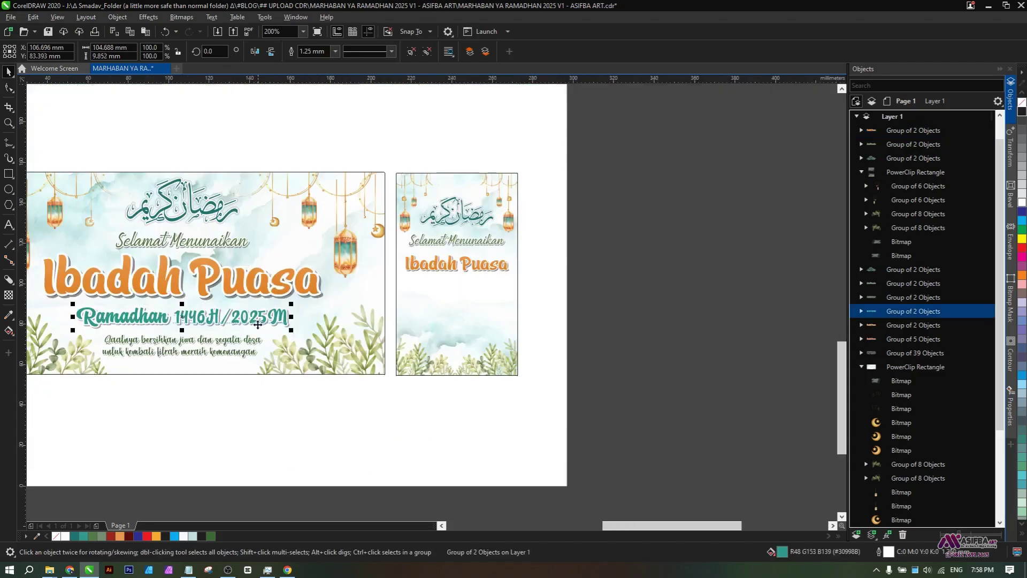
drag(242, 323, 544, 319)
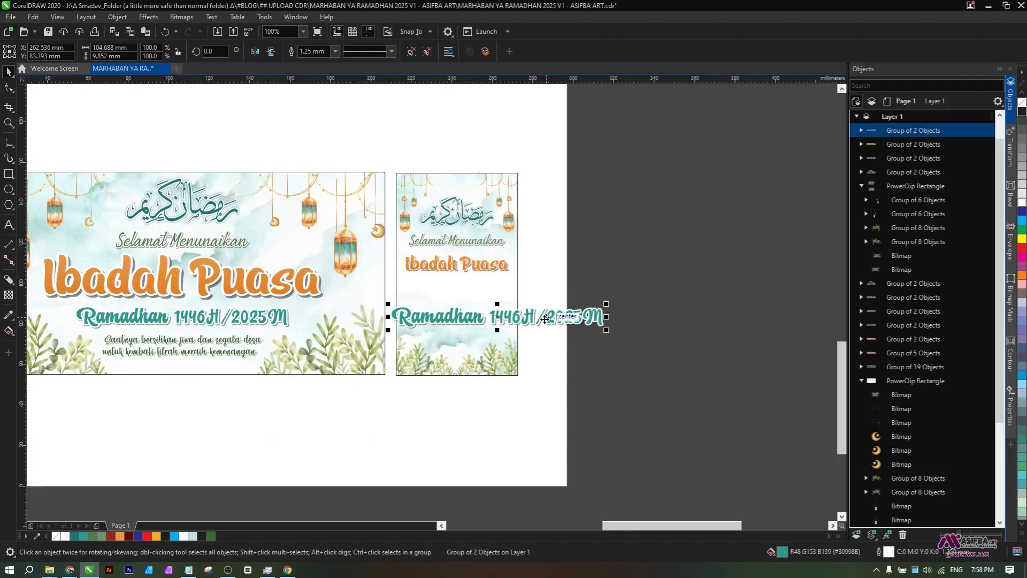
- Ungroup the copied "Ramadhan 1446H/2025M" line and its nested groups into separate text objects
click(411, 52)
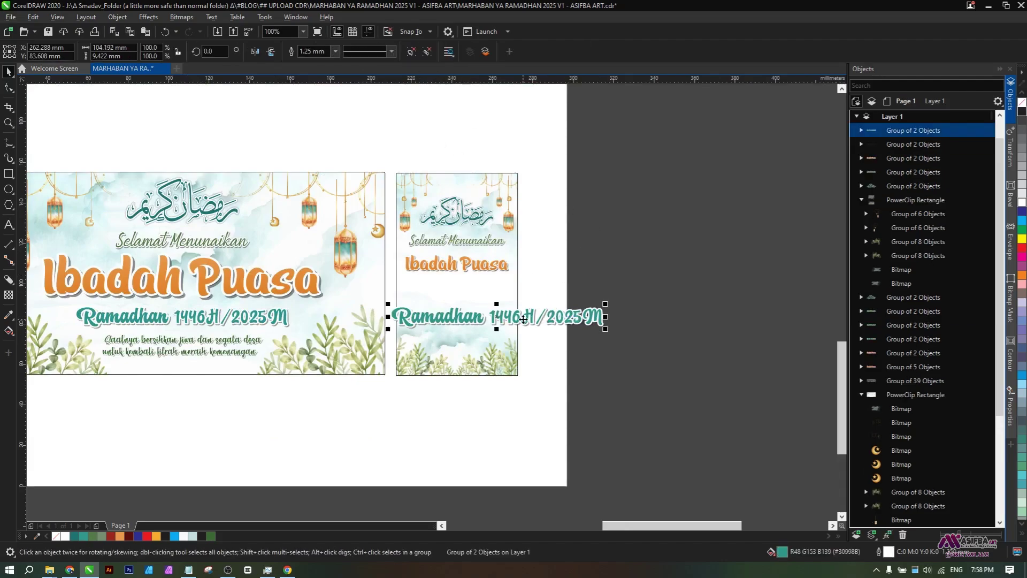
drag(525, 301, 525, 302)
key(ctrl+z)
key(ctrl+u)
click(528, 327)
scroll(528, 328, up, 3)
click(530, 303)
scroll(530, 303, down, 1)
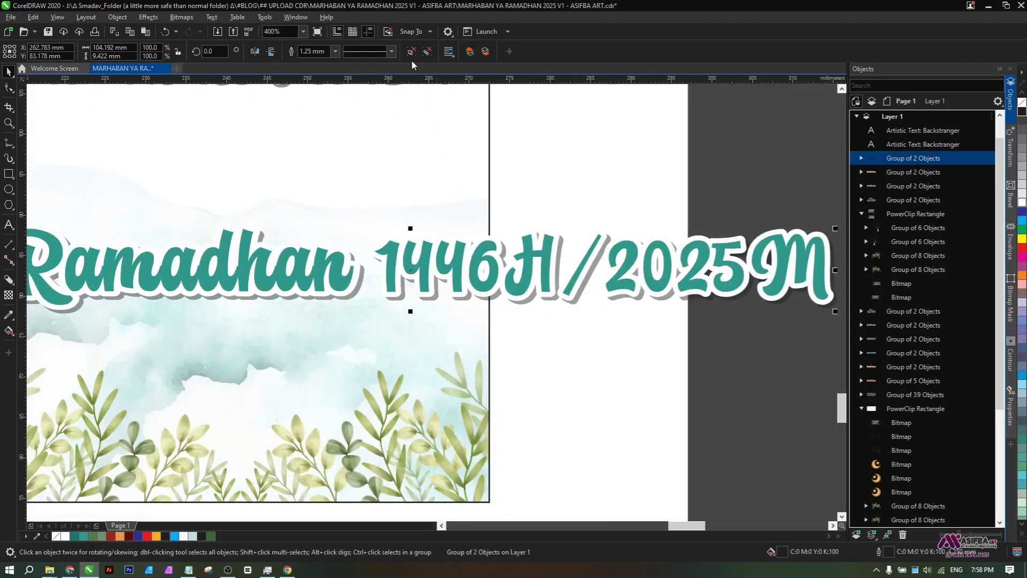
key(ctrl+u)
- Group the two "1446H/2025M" text objects and move them down, away from "Ramadhan"
scroll(485, 273, down, 2)
drag(733, 366, 461, 239)
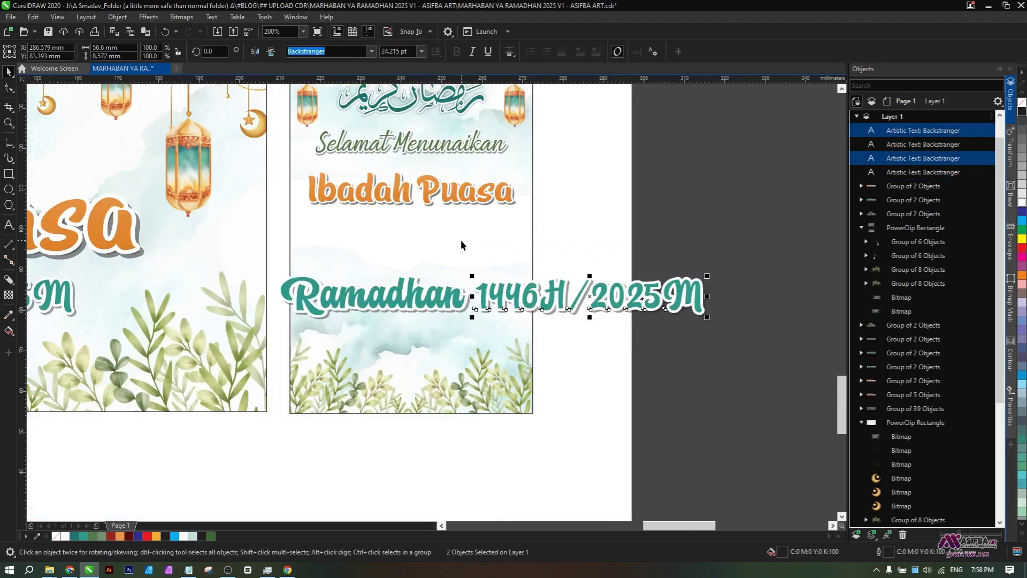
key(ctrl+g)
drag(529, 299, 398, 376)
- Group the "Ramadhan" text objects, scale them to about 29 × 6 mm and place them beneath "Ibadah Puasa"
drag(595, 334, 241, 256)
key(ctrl+g)
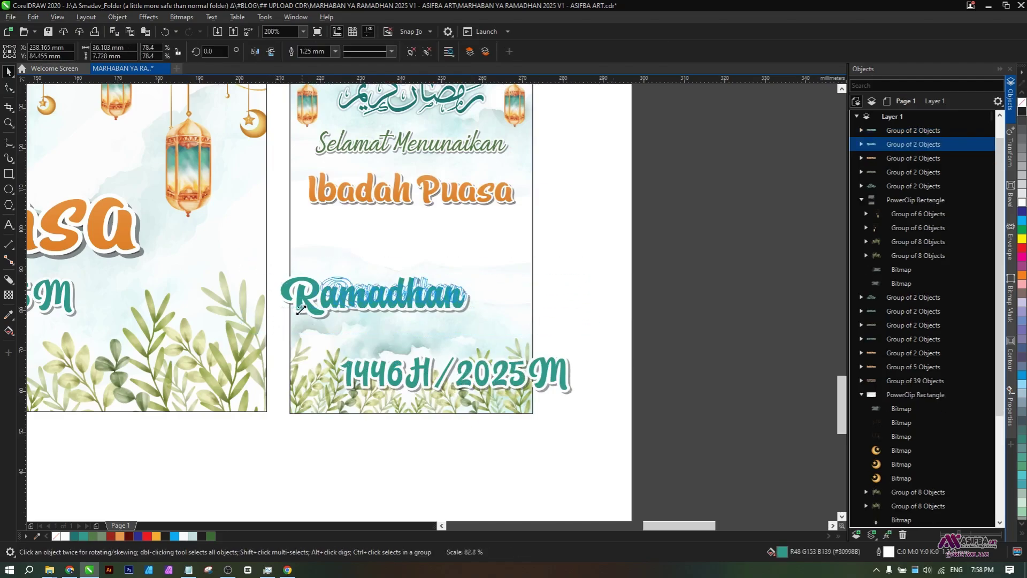
drag(301, 309, 307, 304)
drag(422, 290, 424, 235)
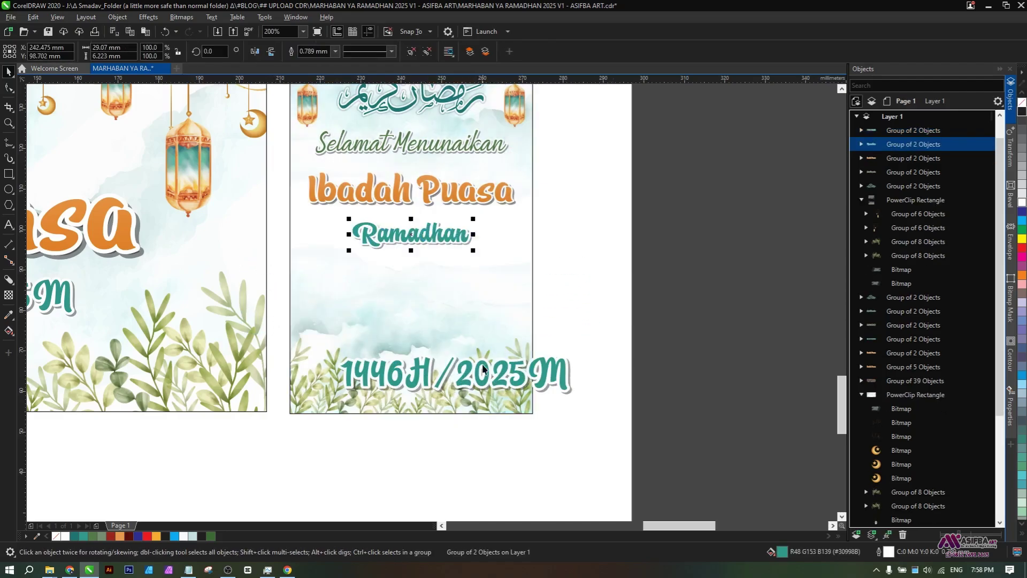
- Scale the "1446H/2025M" group to about 30 × 5 mm and center it beneath "Ramadhan"
drag(484, 369, 464, 272)
drag(551, 298, 459, 334)
shift+click(415, 242)
click(428, 274)
scroll(428, 364, up, 1)
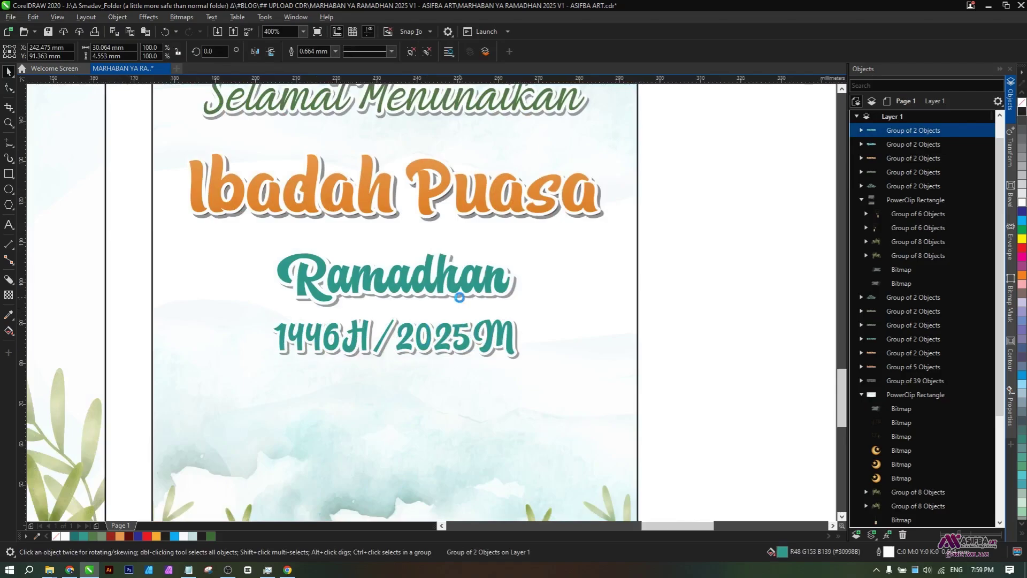
- Copy the banner's two-line "Saatnya bersihkan jiwa" slogan to the vertical version beneath the year line
scroll(459, 298, down, 2)
drag(228, 350, 552, 345)
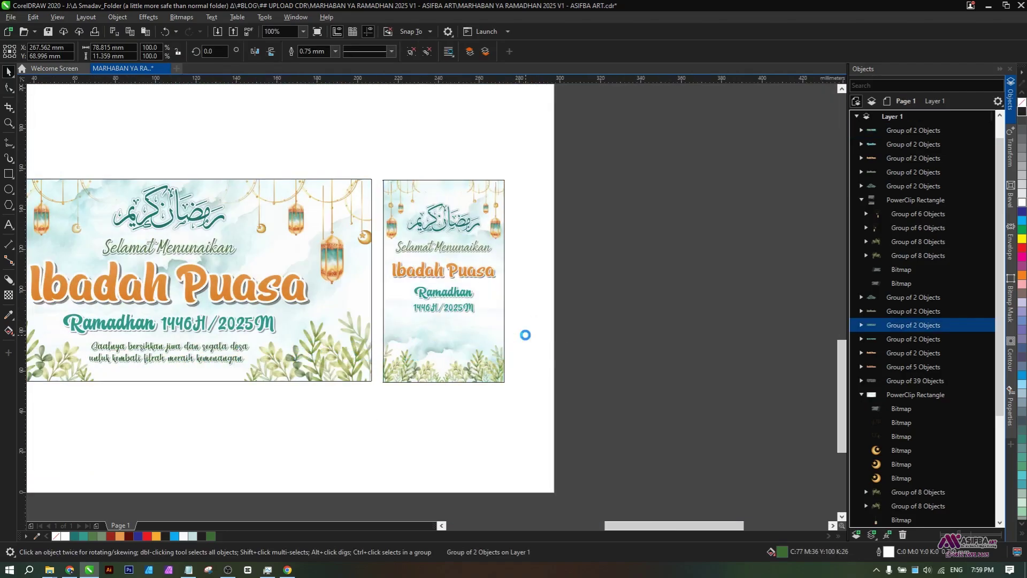
key(ctrl+c)
key(ctrl+v)
scroll(522, 344, up, 2)
drag(398, 352, 347, 317)
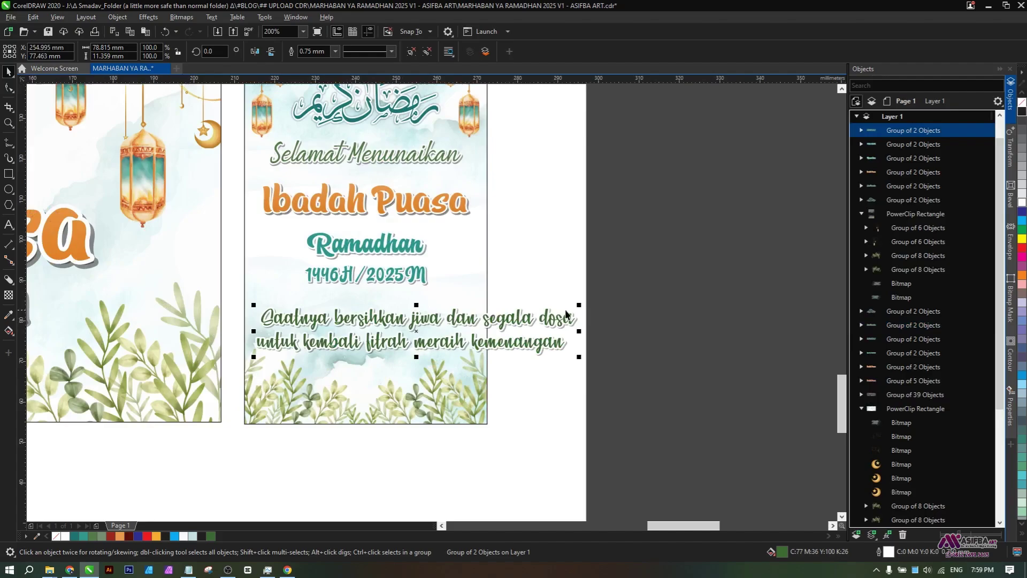
- Ungroup the copied slogan and break its green text into four lines, before "dan", "untuk" and "meraih"
key(ctrl+u)
click(650, 272)
double_click(446, 320)
key(Return)
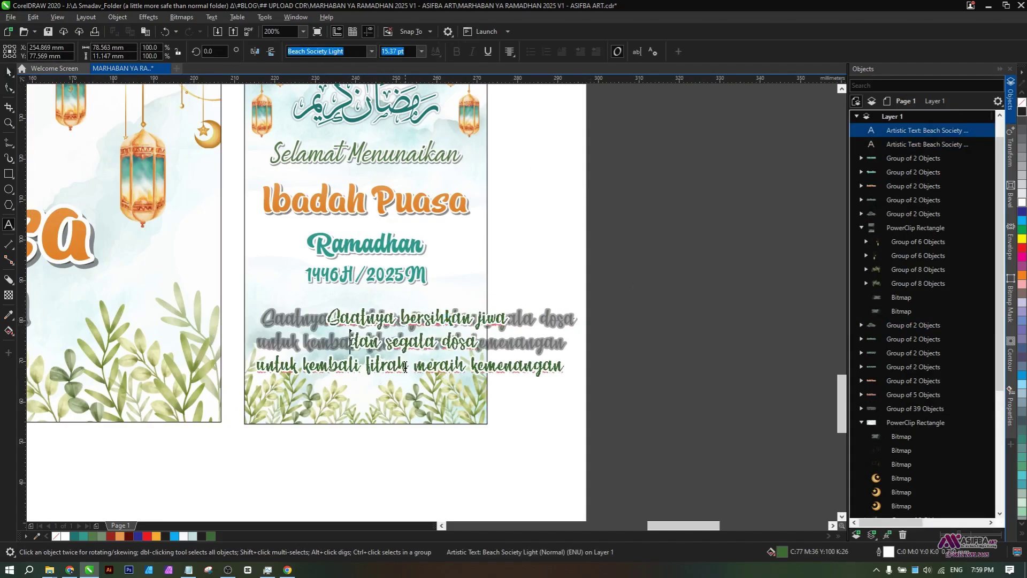
click(414, 372)
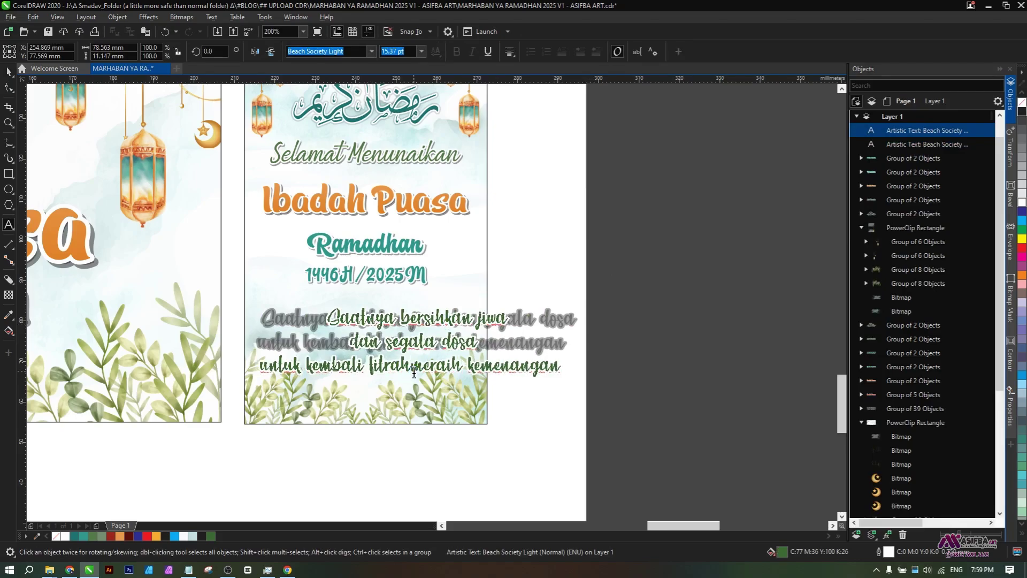
key(Return)
- Break the slogan's shadow text into the same four lines as the green text
click(383, 333)
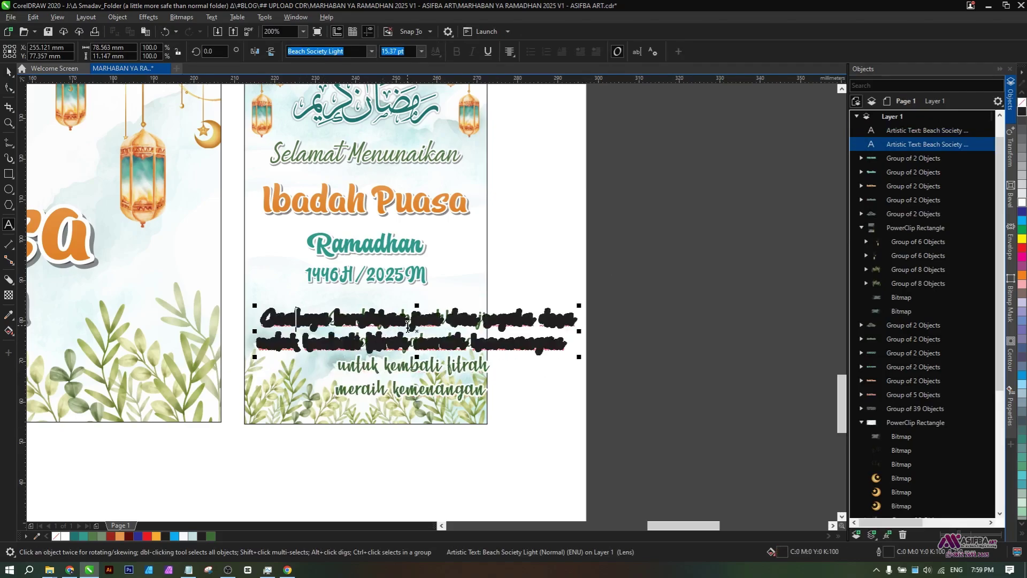
key(Return)
key(BackSpace)
key(Return)
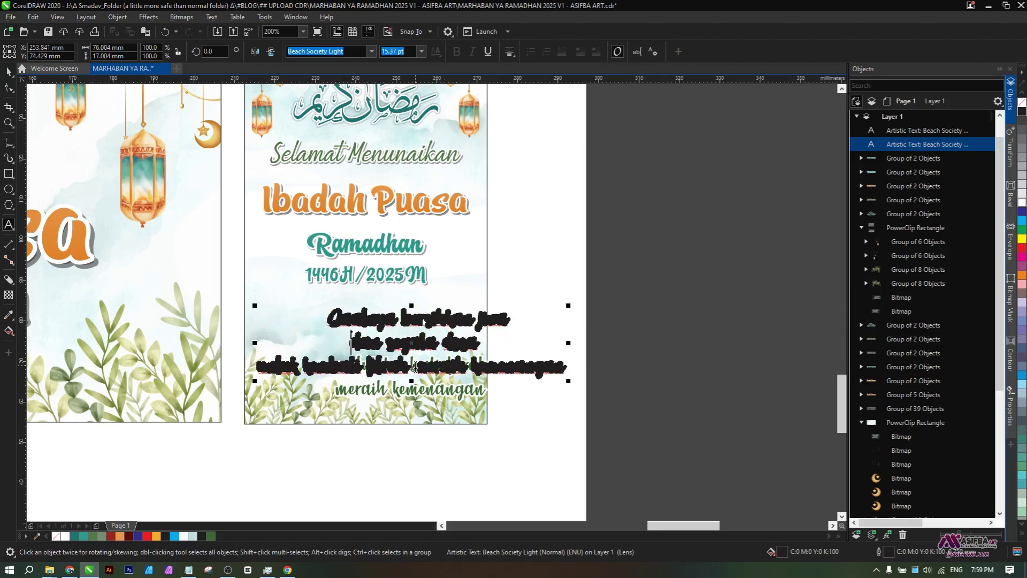
key(Return)
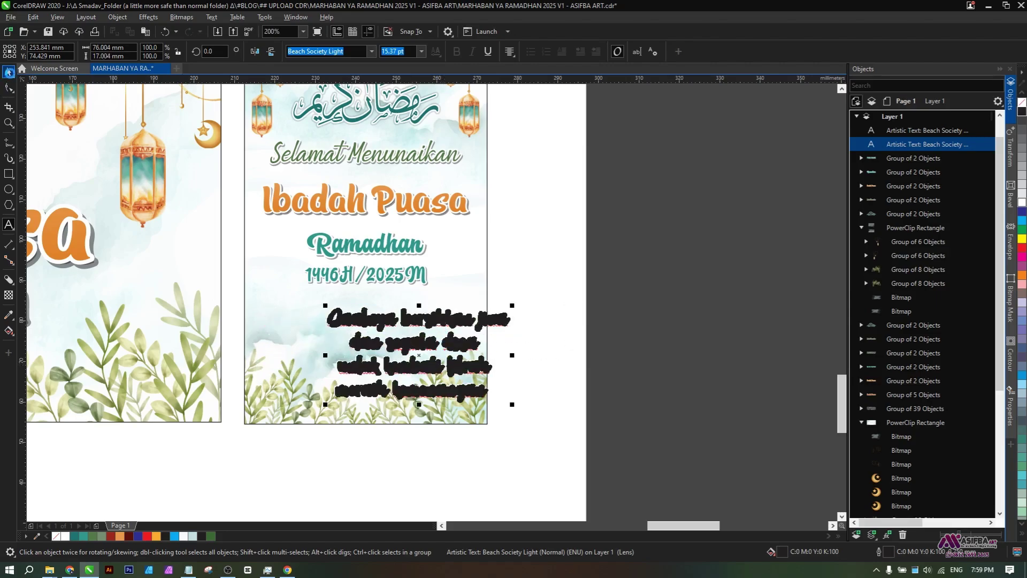
- Regroup the slogan, scale it to about 34 × 18 mm and center it in the lower part of the vertical rectangle
key(ctrl+space)
drag(543, 407, 301, 291)
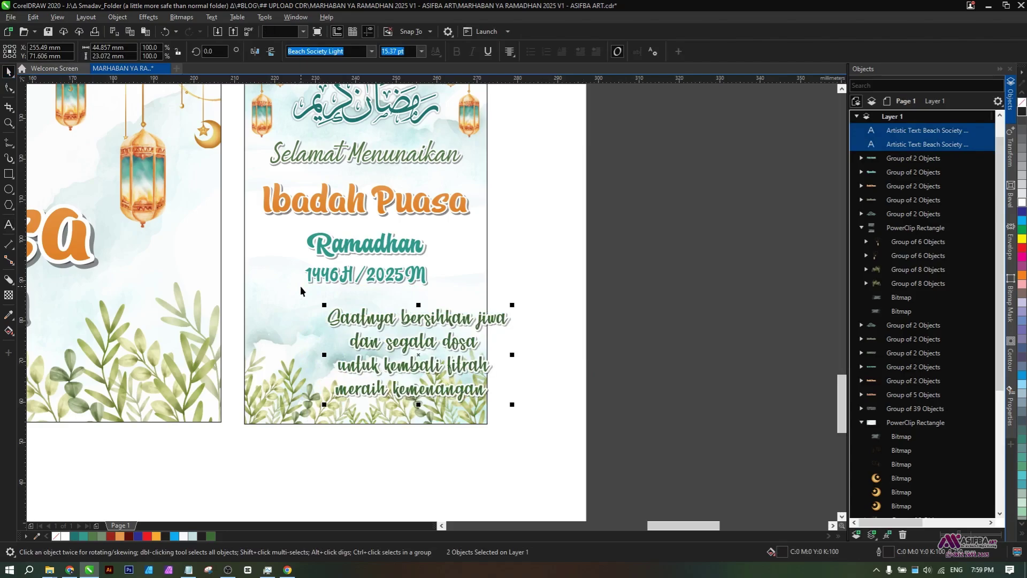
key(ctrl+g)
drag(419, 355, 377, 339)
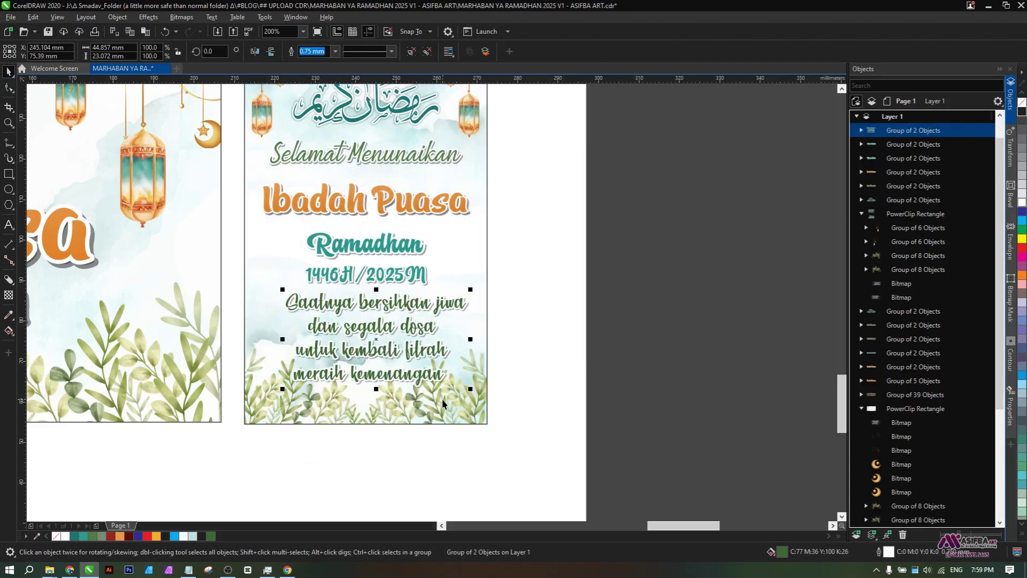
drag(471, 388, 448, 376)
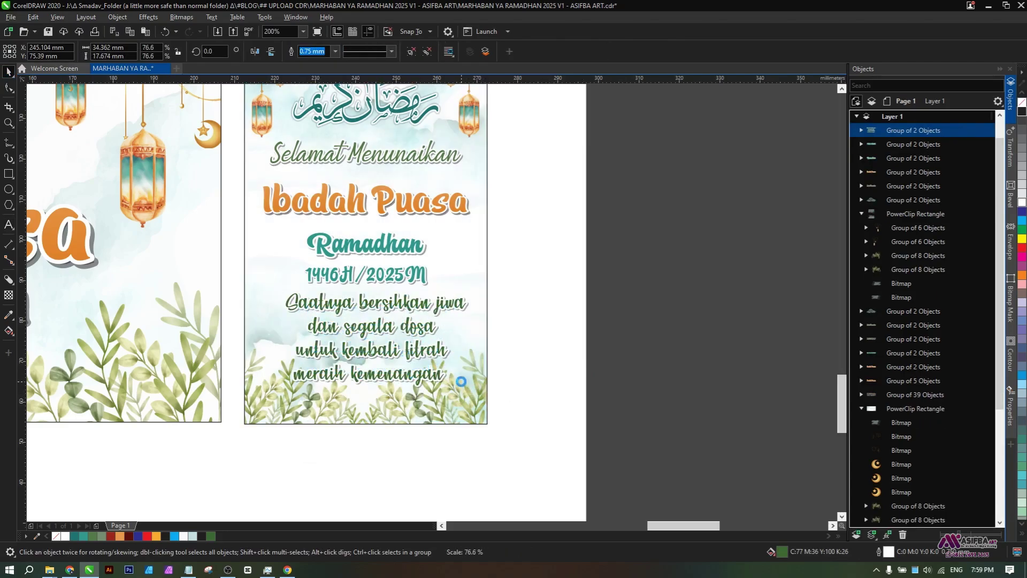
shift+click(473, 341)
key(c)
click(545, 357)
- Delete the "Ramadhan" and "1446H/2025M" groups from the vertical version
drag(414, 275, 431, 325)
click(418, 326)
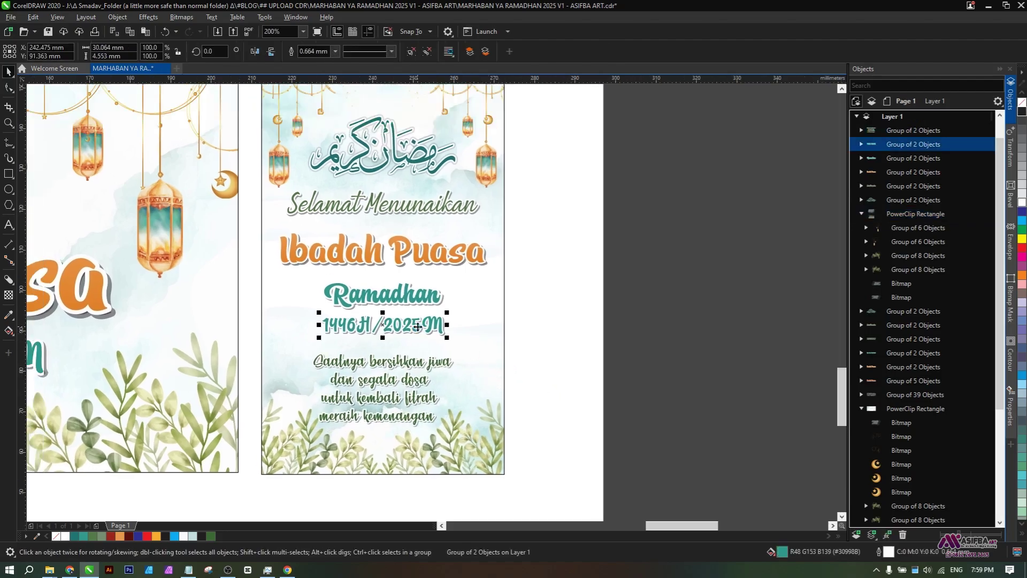
shift+click(399, 295)
key(Delete)
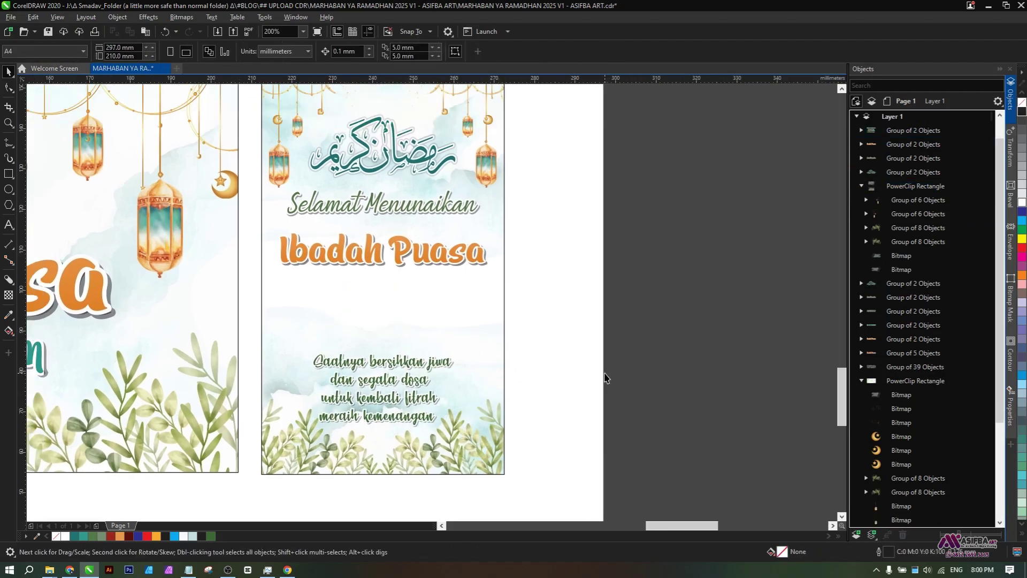
- Ungroup the slogan, move its green and shadow texts apart, and fill the shadow text yellow for editing
click(376, 407)
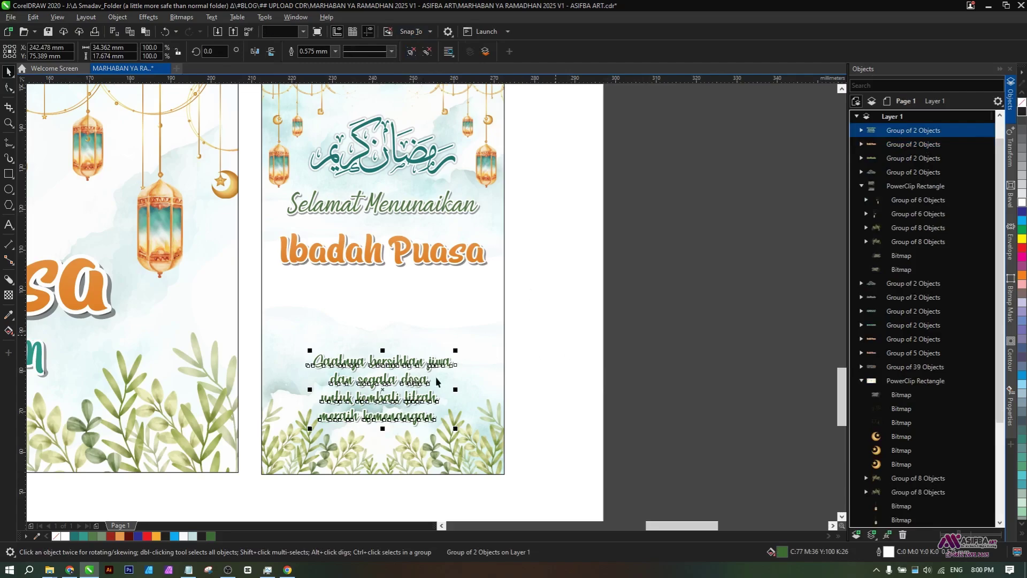
key(ctrl+u)
click(555, 334)
drag(426, 381, 516, 388)
click(1022, 240)
click(677, 338)
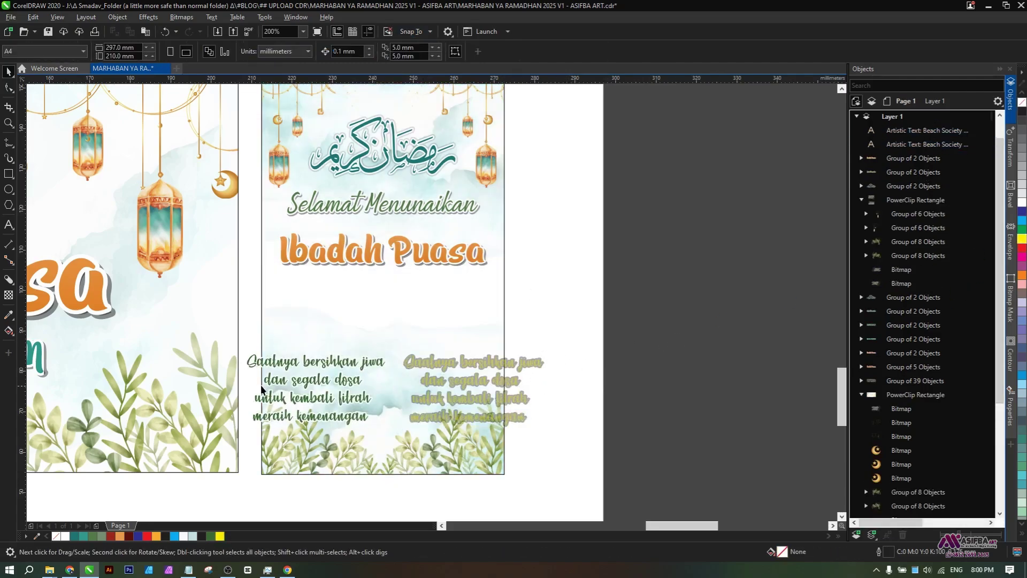
- Rewrap the green slogan into three lines: "Saatnya bersihkan jiwa dan", "segala dosa untuk kembali fitrah", "meraih kemenangan"
double_click(262, 384)
key(BackSpace)
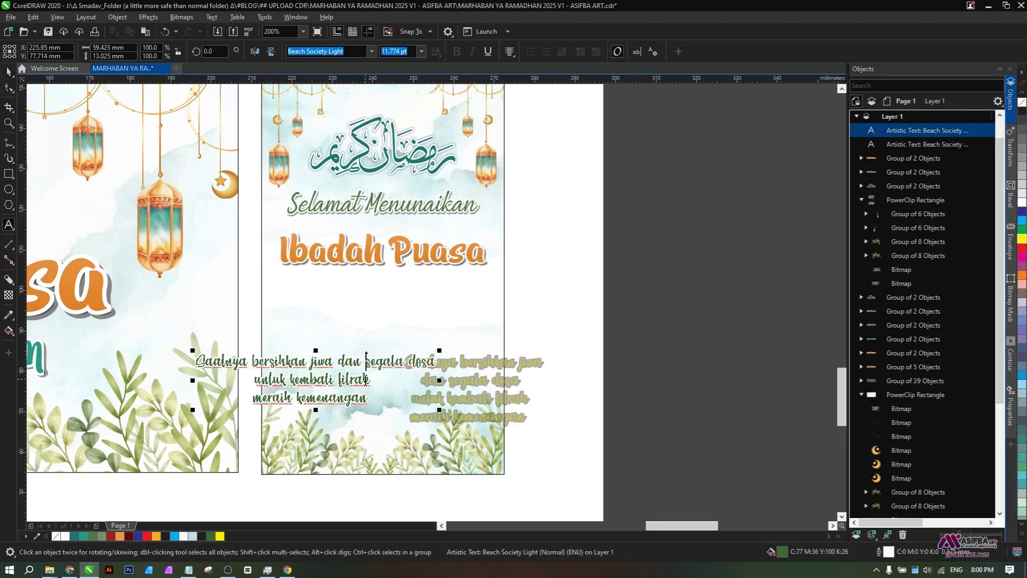
key(Return)
click(260, 402)
key(BackSpace)
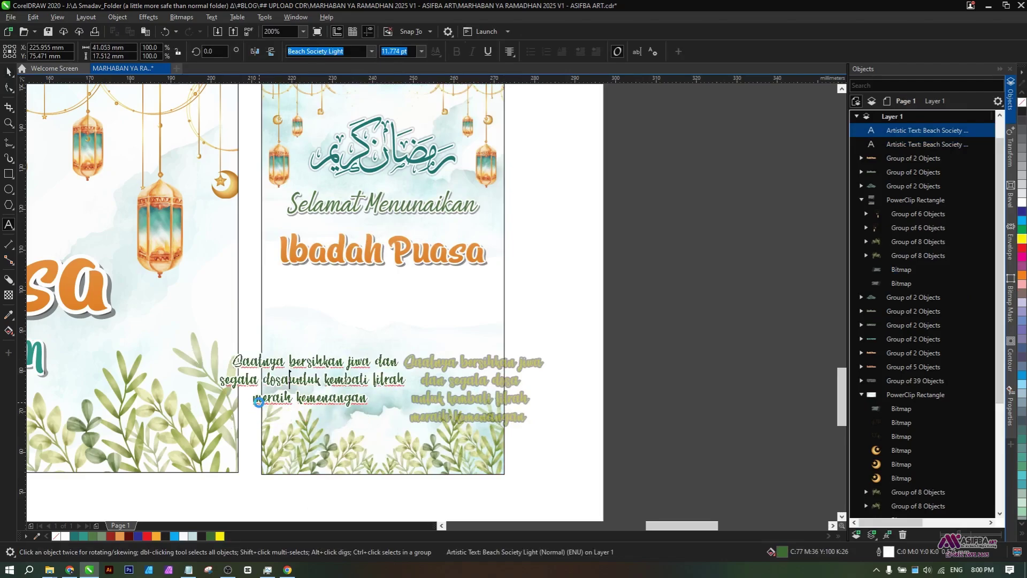
- Rewrap the yellow shadow text into the same three lines, breaking after "dan" and joining "segala dosa" with "untuk kembali fitrah"
scroll(482, 369, up, 2)
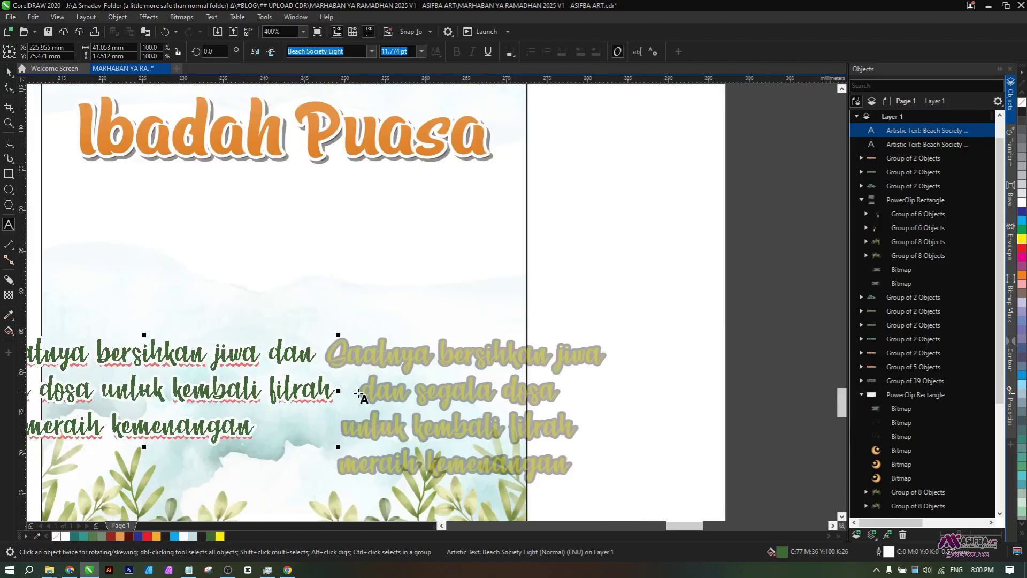
click(378, 385)
key(BackSpace)
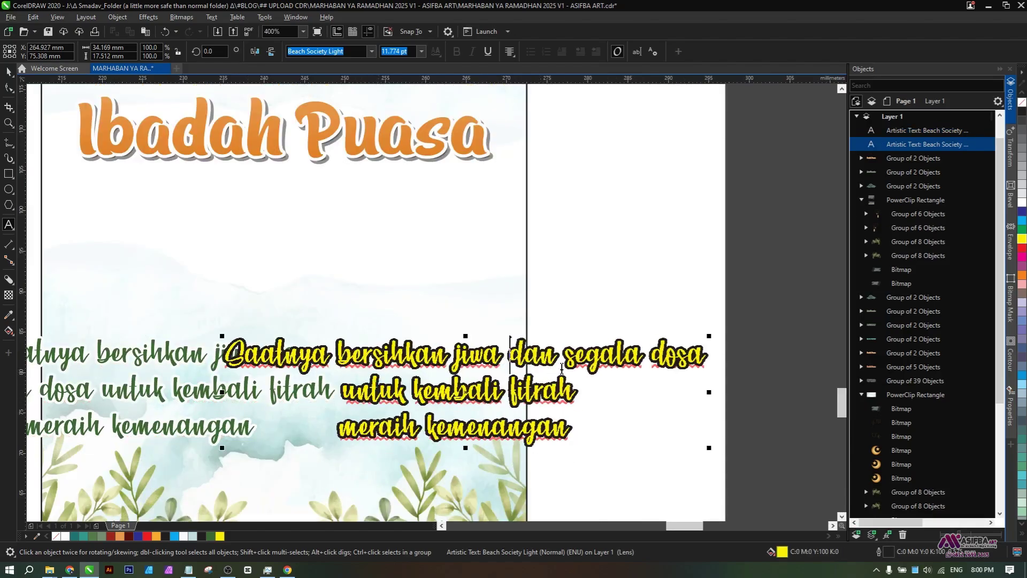
key(Right)
key(Right)
key(Right)
key(Delete)
key(Return)
key(Down)
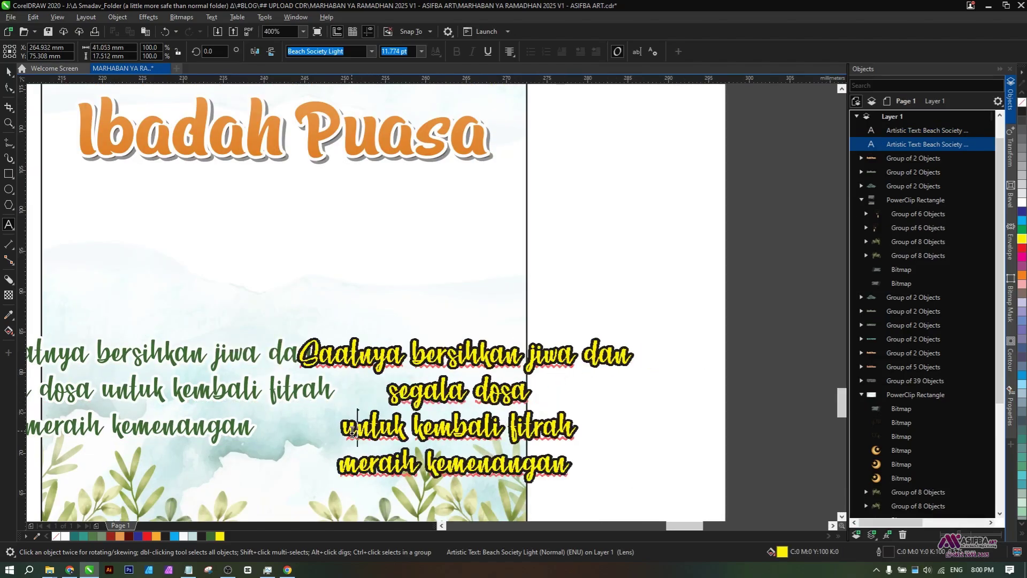
key(Home)
key(BackSpace)
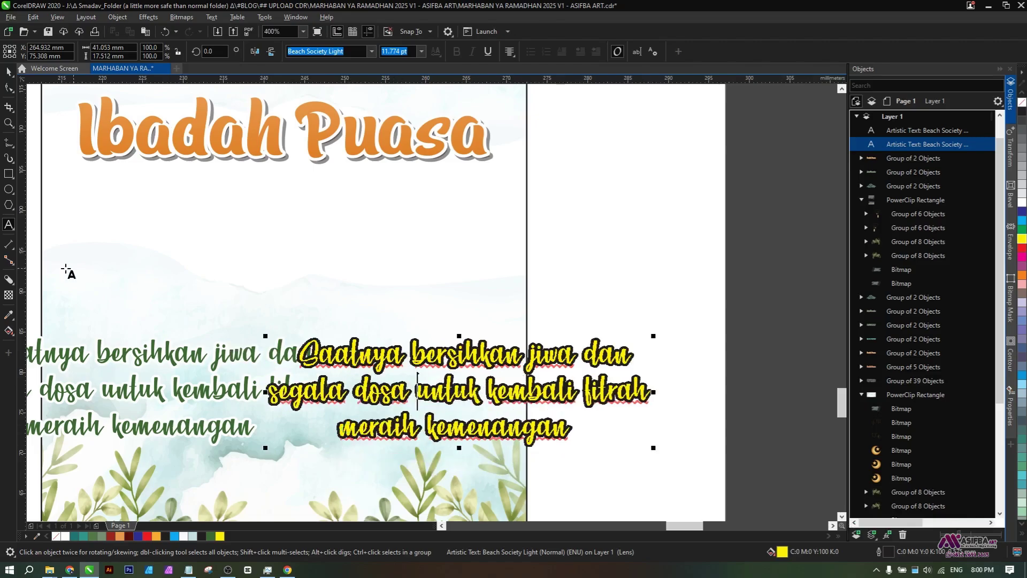
- Refill the shadow text black and align the green slogan over it with a slight up-left offset
drag(353, 371, 478, 362)
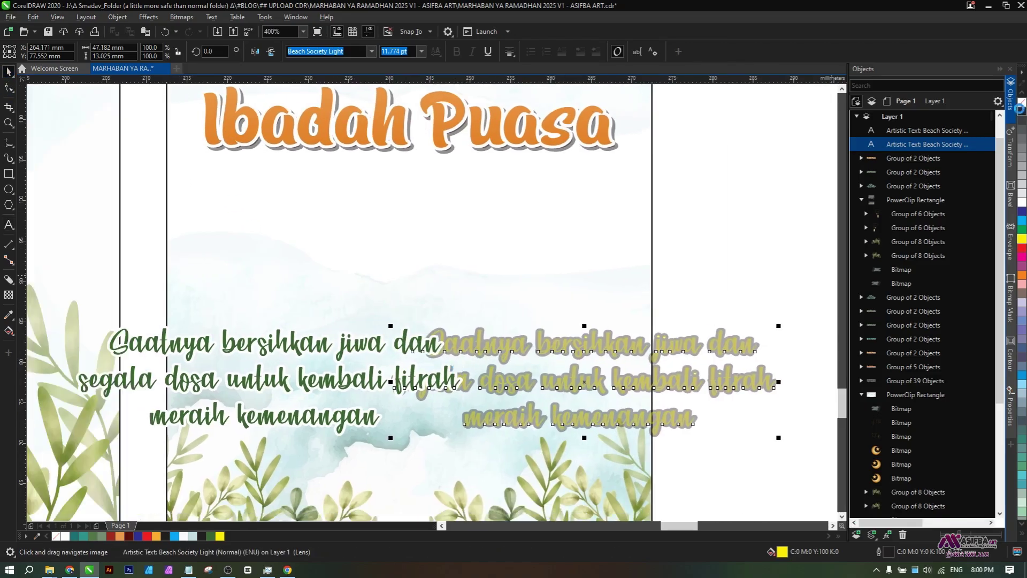
shift+click(358, 379)
key(c)
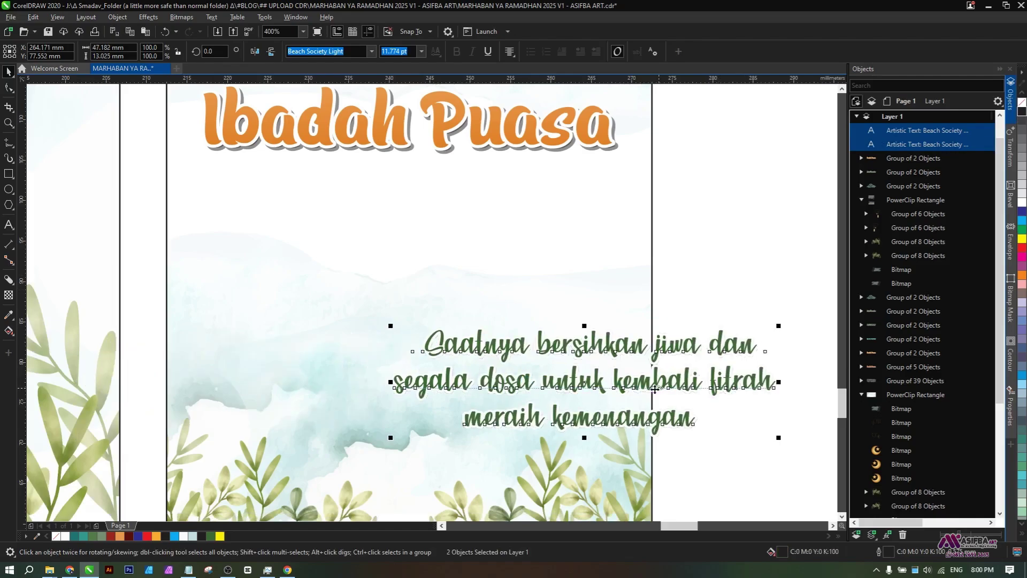
scroll(562, 425, right, 3)
click(484, 379)
scroll(485, 380, up, 3)
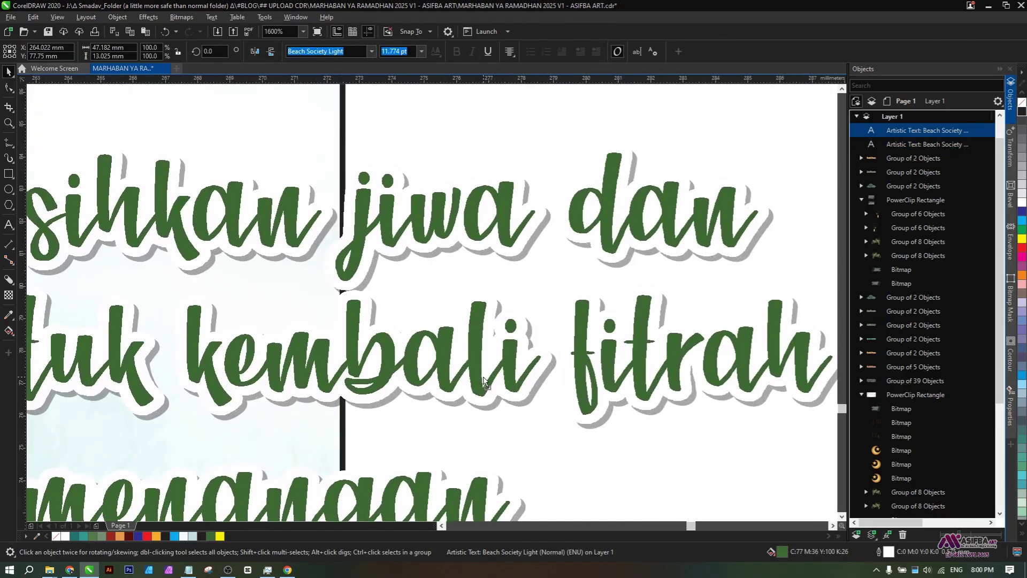
- Group the three-line slogan with its shadow, centre it horizontally on the vertical banner, and raise it slightly above the leaves
scroll(484, 380, down, 2)
scroll(483, 377, down, 1)
click(552, 444)
drag(548, 445, 641, 410)
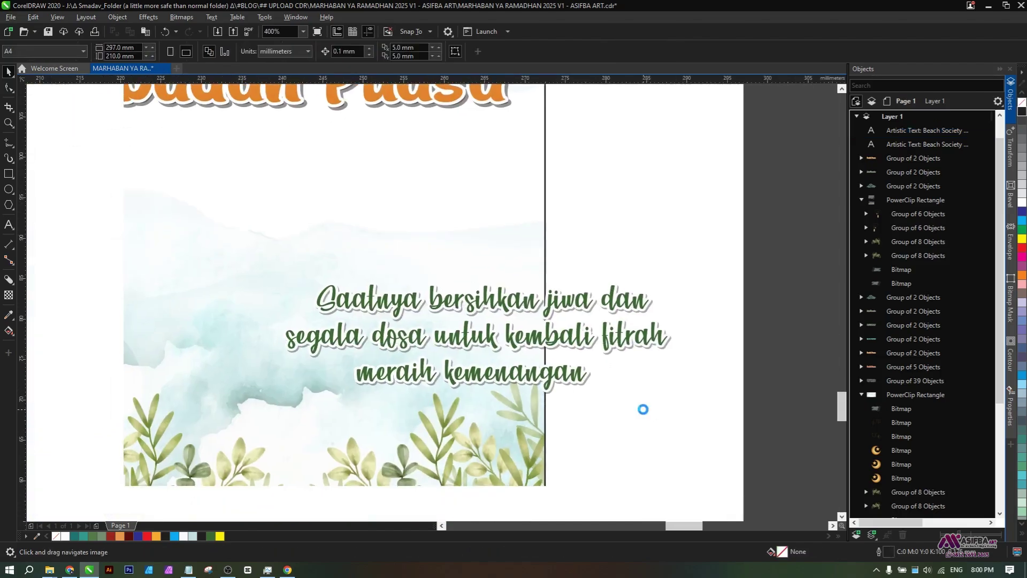
scroll(642, 410, down, 1)
drag(729, 435, 385, 322)
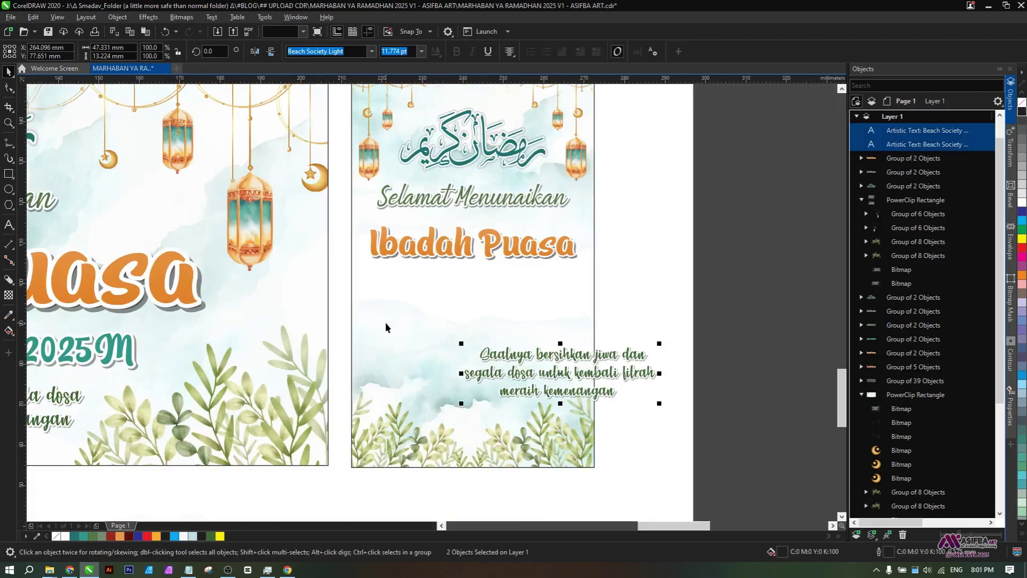
key(ctrl+g)
shift+click(437, 404)
key(c)
click(651, 375)
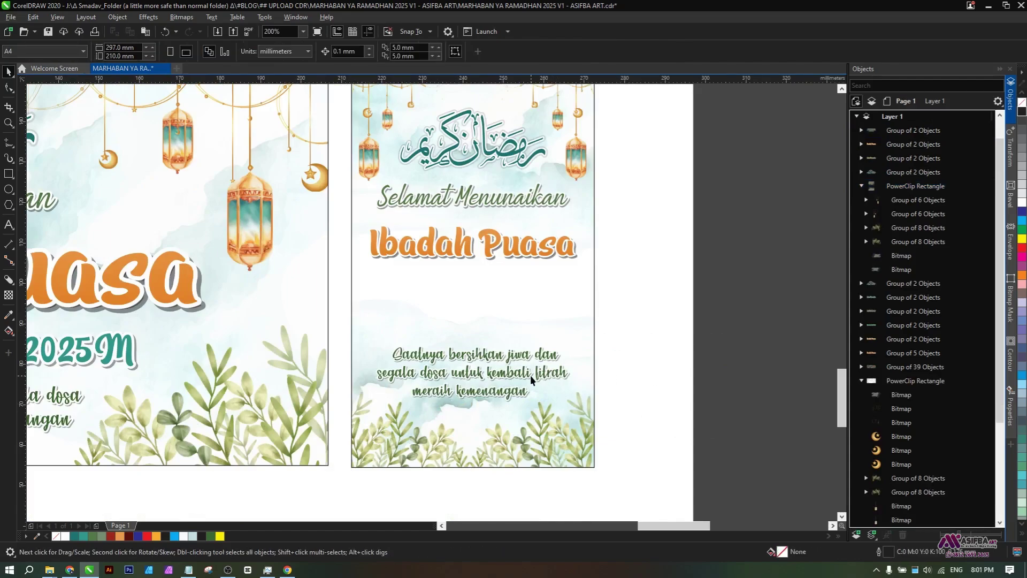
drag(532, 373, 532, 360)
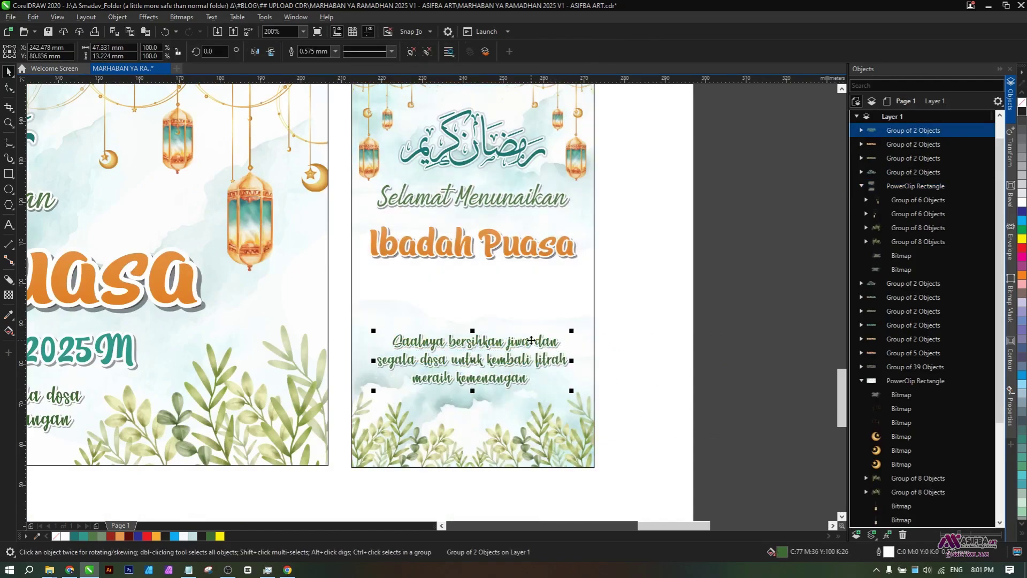
click(636, 331)
- Copy the "Ramadhan 1446H/2025M" text from the horizontal banner, fit it below "Ibadah Puasa" on the vertical banner, and centre it
drag(123, 350, 562, 365)
right_click(633, 369)
drag(478, 346, 534, 296)
drag(621, 298, 586, 289)
shift+click(577, 350)
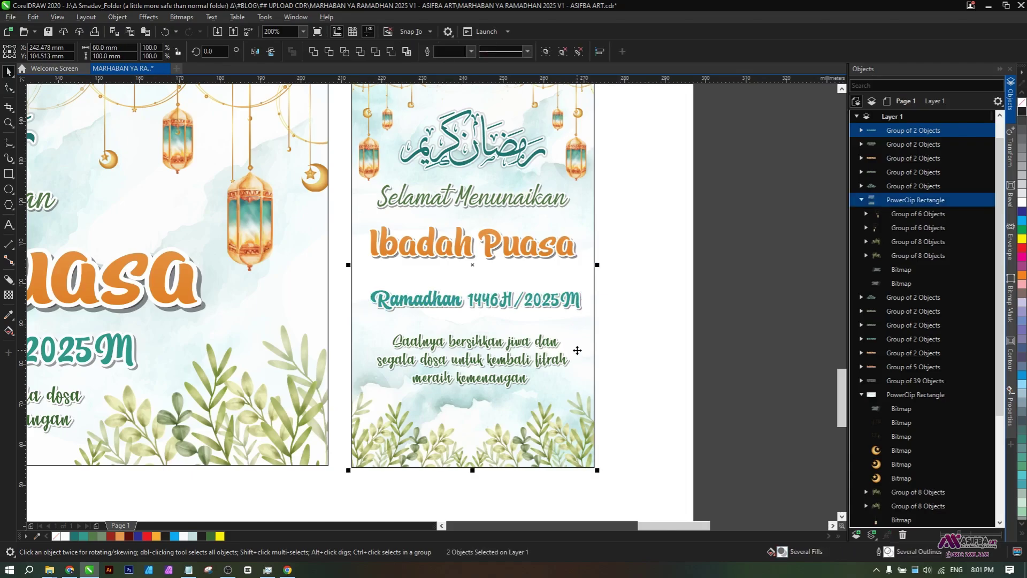
- Enlarge "Ibadah Puasa" on the vertical banner to about 53 mm wide, and lower it and "Selamat Menunaikan" slightly
scroll(612, 320, up, 2)
drag(625, 326, 333, 242)
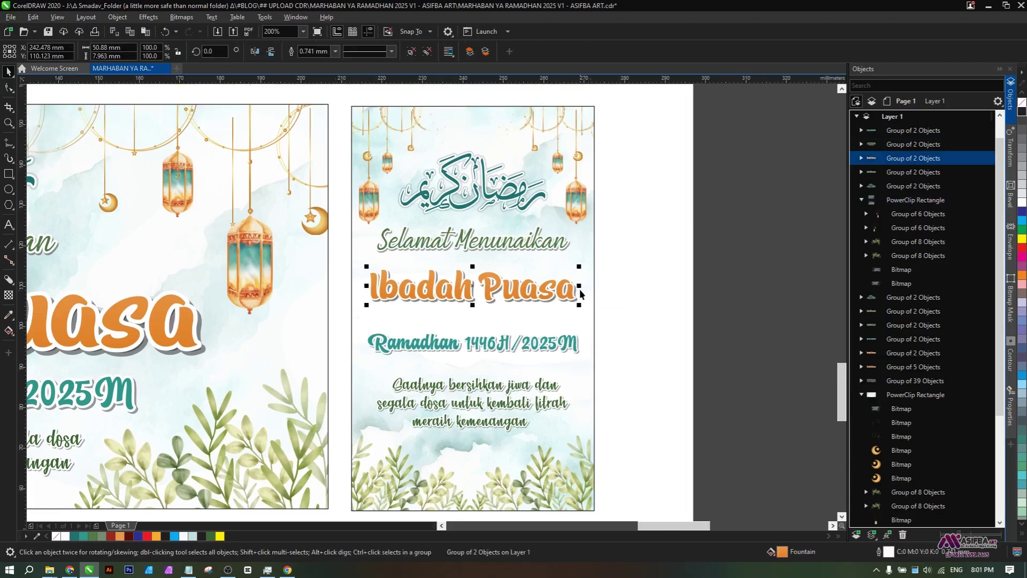
drag(580, 291, 583, 311)
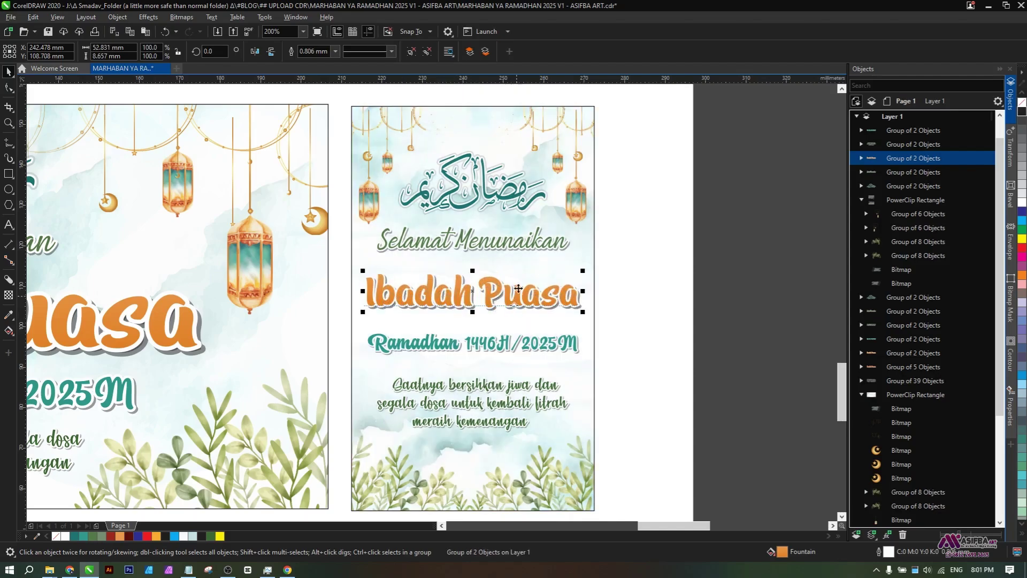
click(517, 252)
drag(546, 247, 548, 254)
click(633, 289)
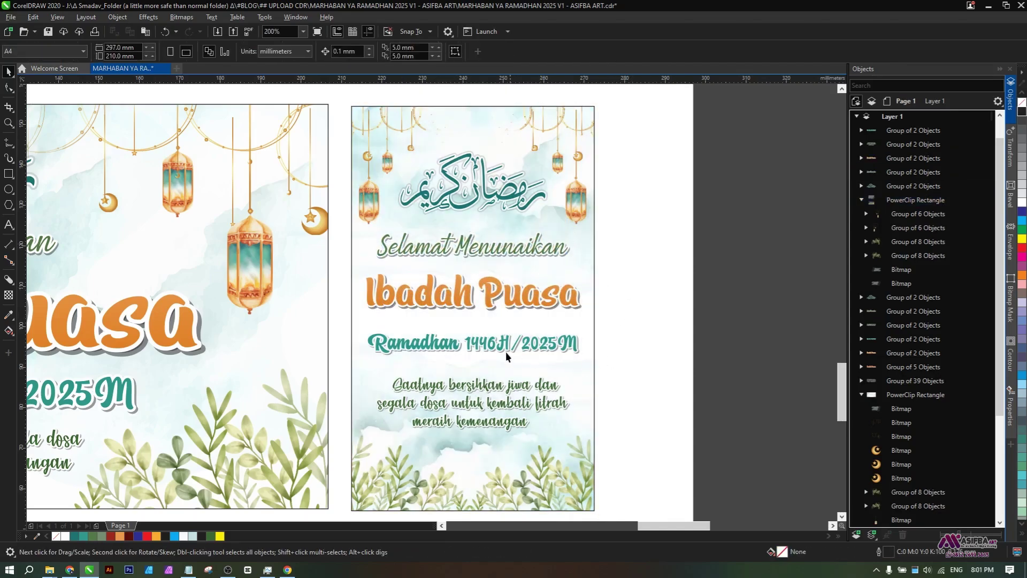
- Shrink the "Ramadhan 1446H/2025M" text, tuck it directly under "Ibadah Puasa", and shift both texts slightly down together
click(507, 357)
drag(583, 355, 576, 347)
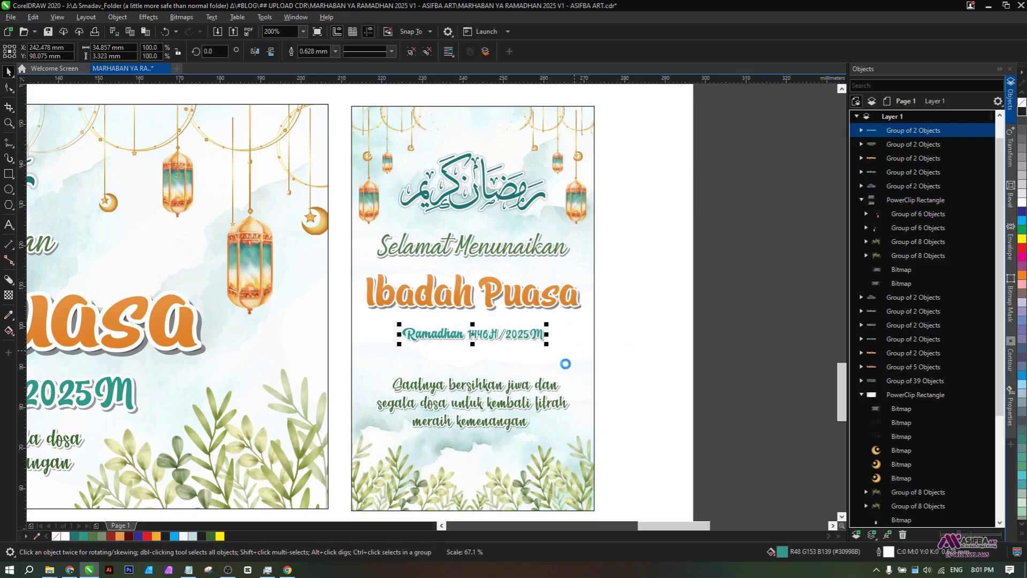
scroll(558, 339, up, 1)
drag(532, 312, 549, 310)
drag(497, 338, 497, 322)
shift+click(496, 264)
drag(497, 264, 495, 278)
scroll(495, 279, down, 1)
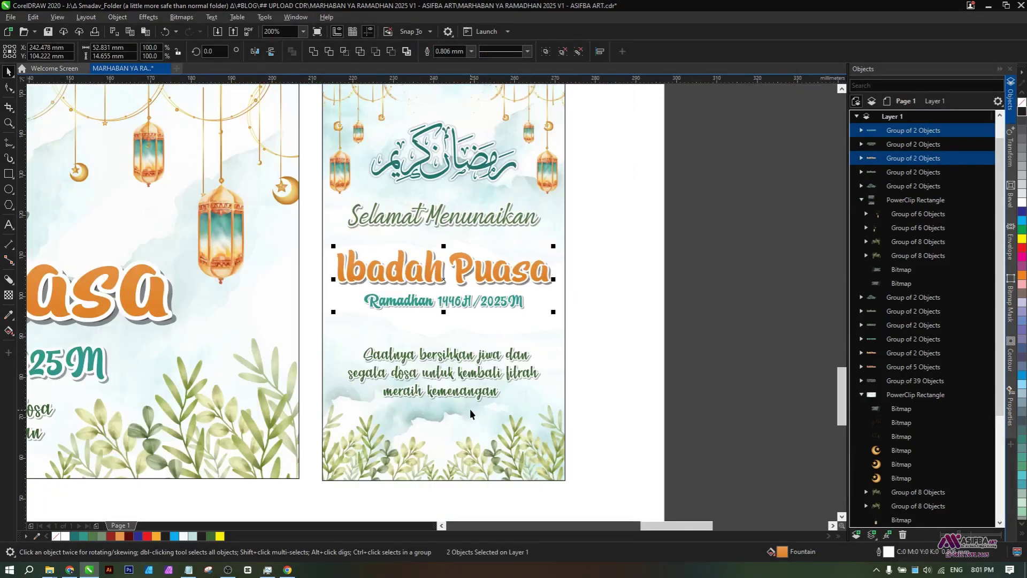
click(471, 409)
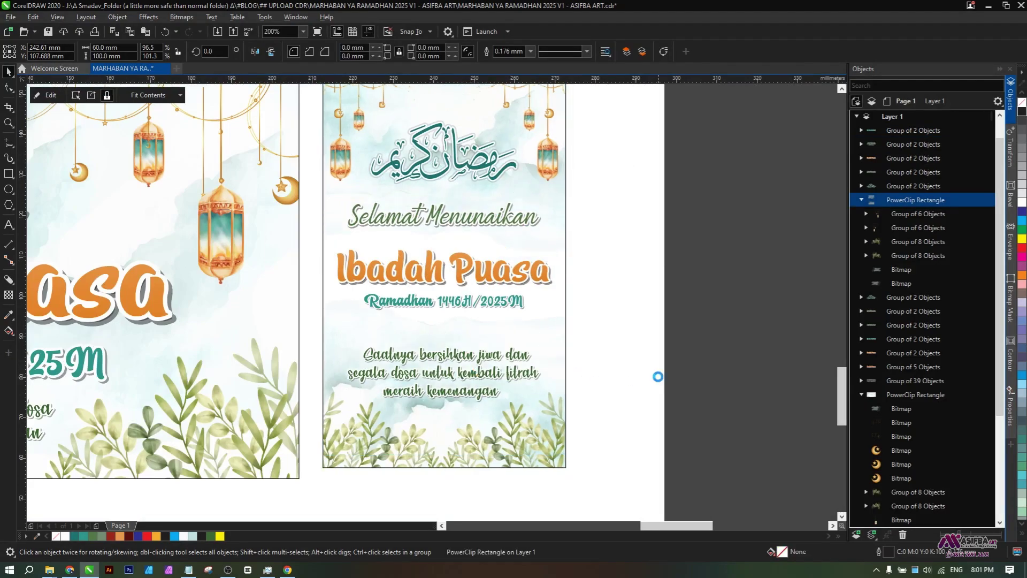
- Raise the slogan on the vertical banner, scale it down slightly, and keep it centred on the banner
click(479, 373)
drag(479, 373, 479, 358)
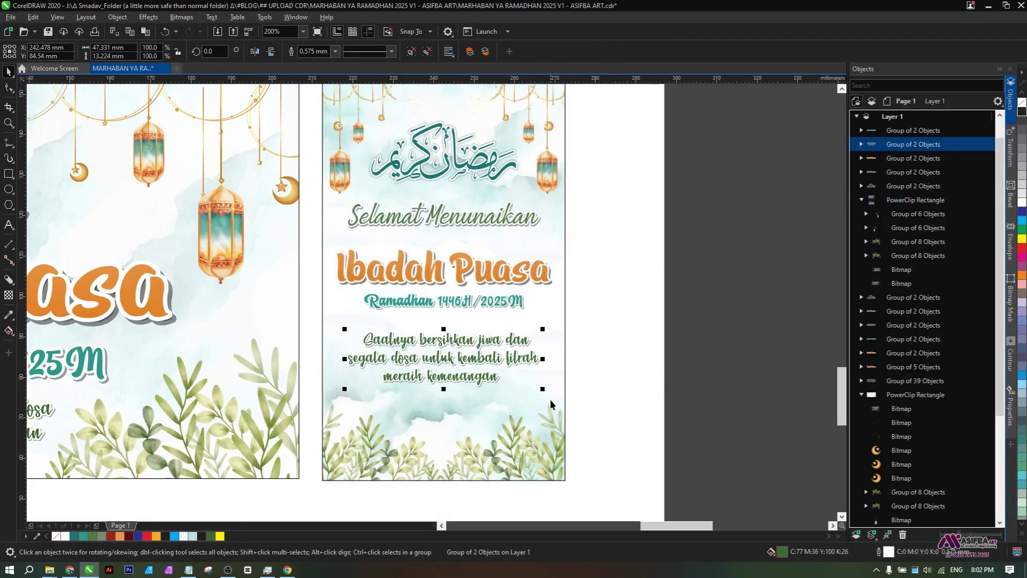
drag(543, 389, 531, 383)
shift+click(488, 421)
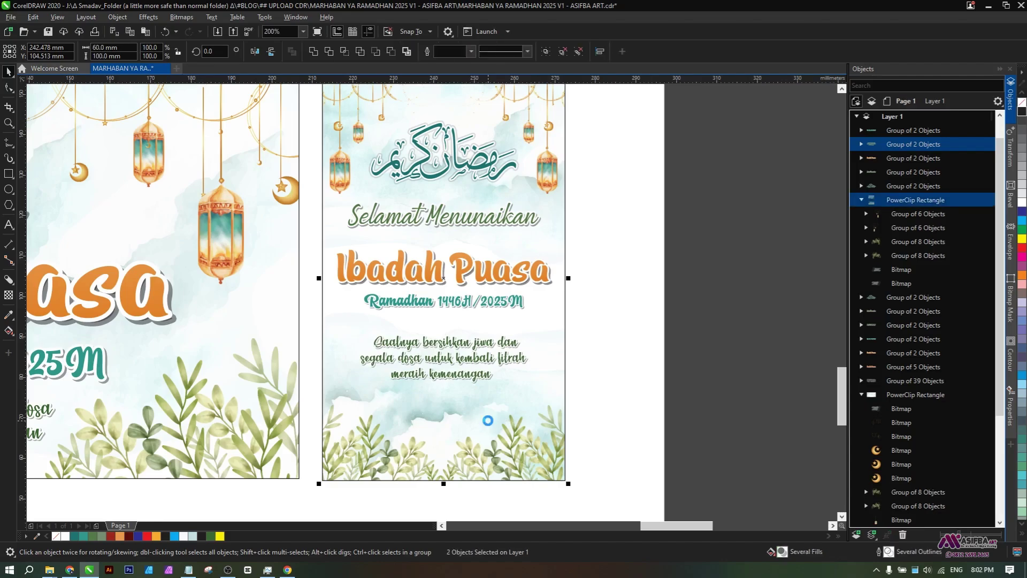
click(645, 405)
scroll(644, 398, down, 2)
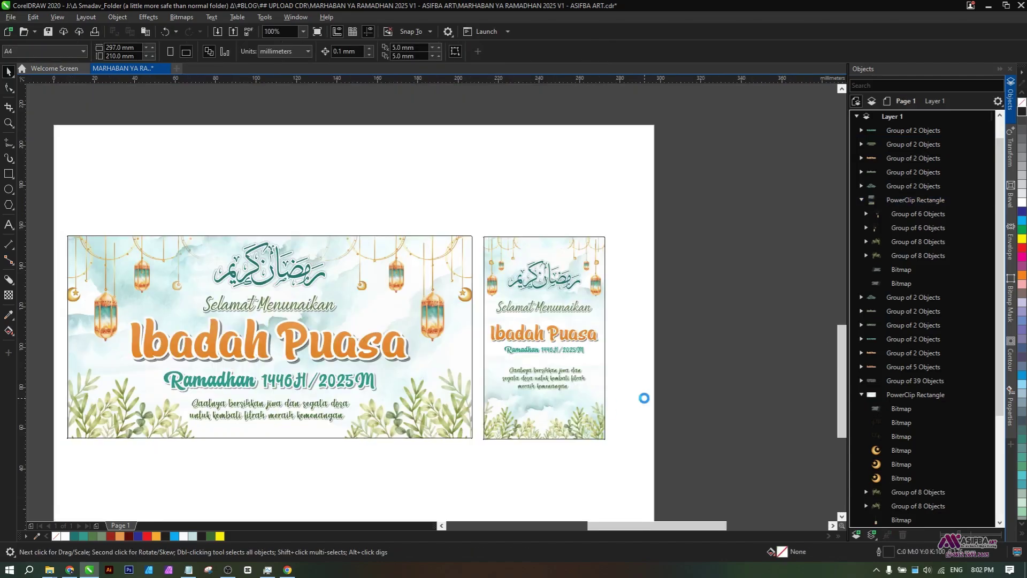
- Scale down the "Selamat Menunaikan" text on the vertical banner, keeping it centred
scroll(579, 317, up, 2)
click(572, 317)
drag(610, 285, 602, 287)
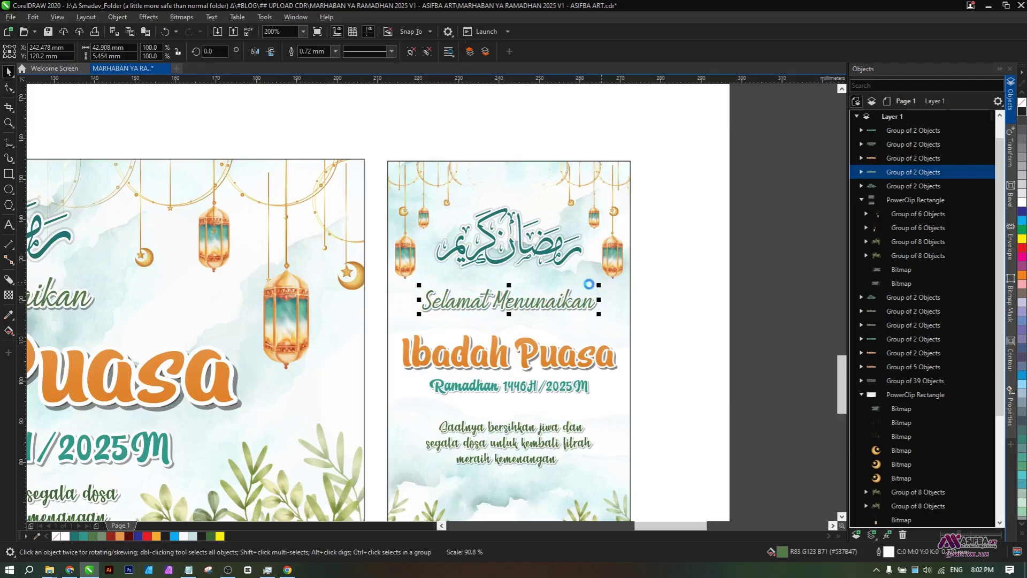
click(552, 364)
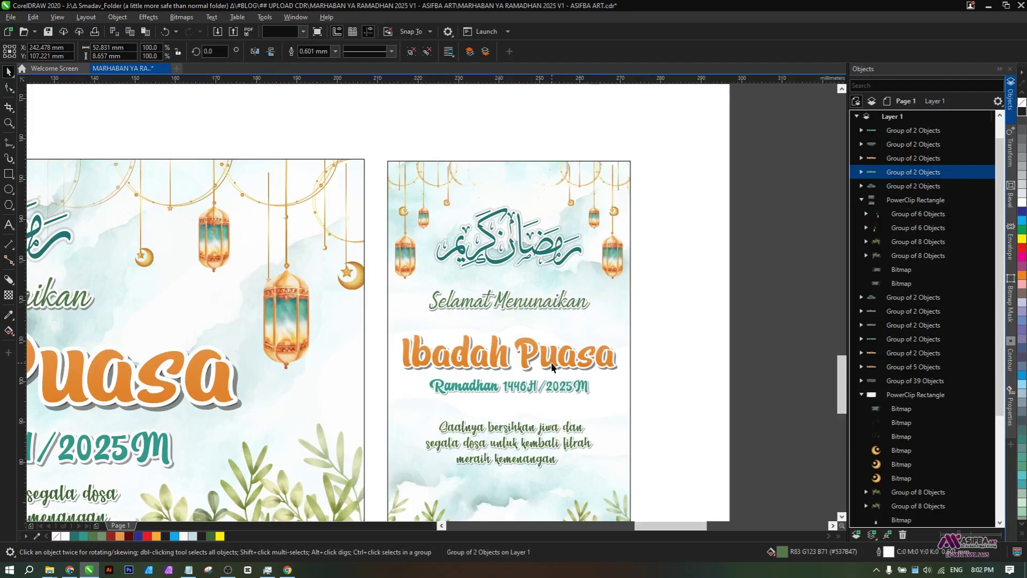
click(661, 381)
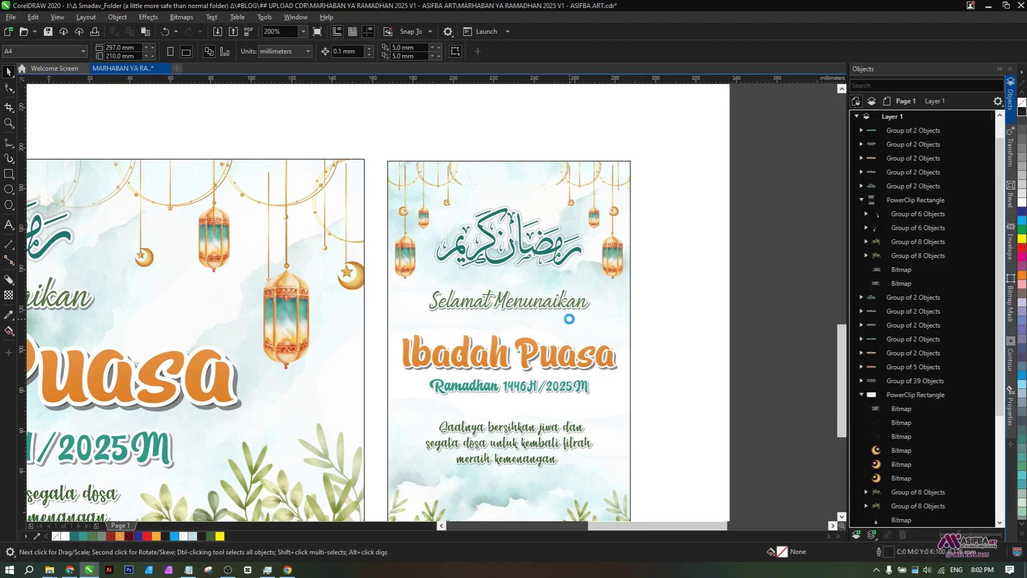
- Raise the slogan closer to the date line and lower "Selamat Menunaikan" closer to "Ibadah Puasa" on the vertical banner
scroll(577, 324, down, 2)
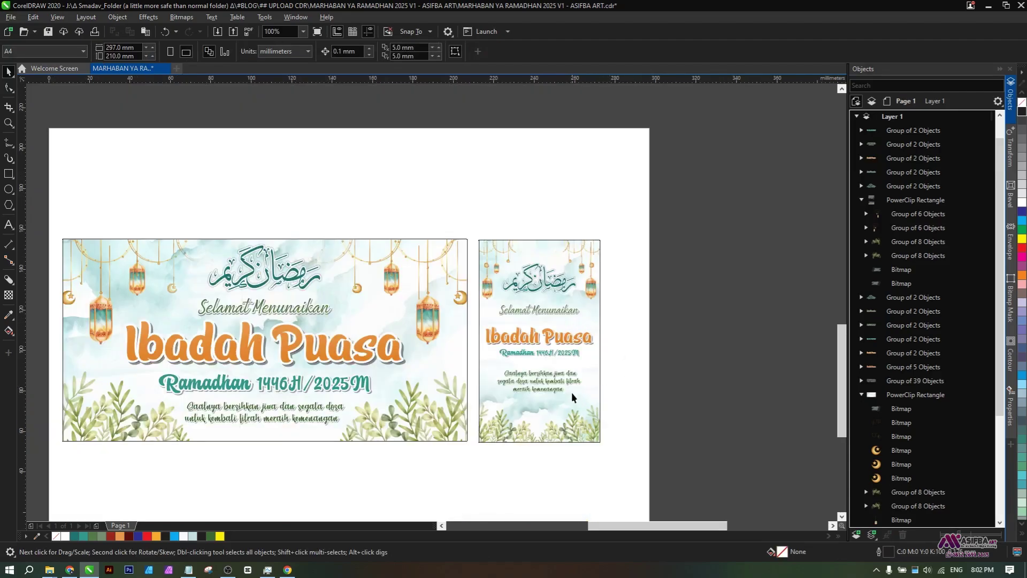
click(549, 387)
scroll(550, 384, up, 1)
drag(550, 384, 555, 369)
drag(563, 241, 564, 249)
- Lower the Arabic calligraphy toward "Selamat Menunaikan" and centre it horizontally on the vertical banner
drag(581, 198, 529, 278)
shift+click(587, 329)
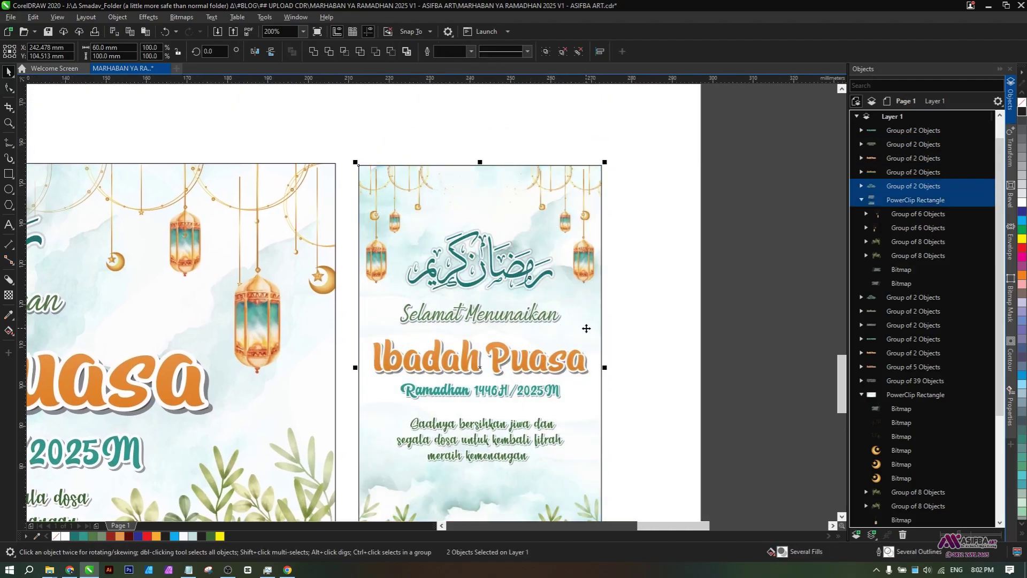
drag(598, 401, 594, 350)
- Save the document with both banners
scroll(595, 351, down, 1)
click(644, 374)
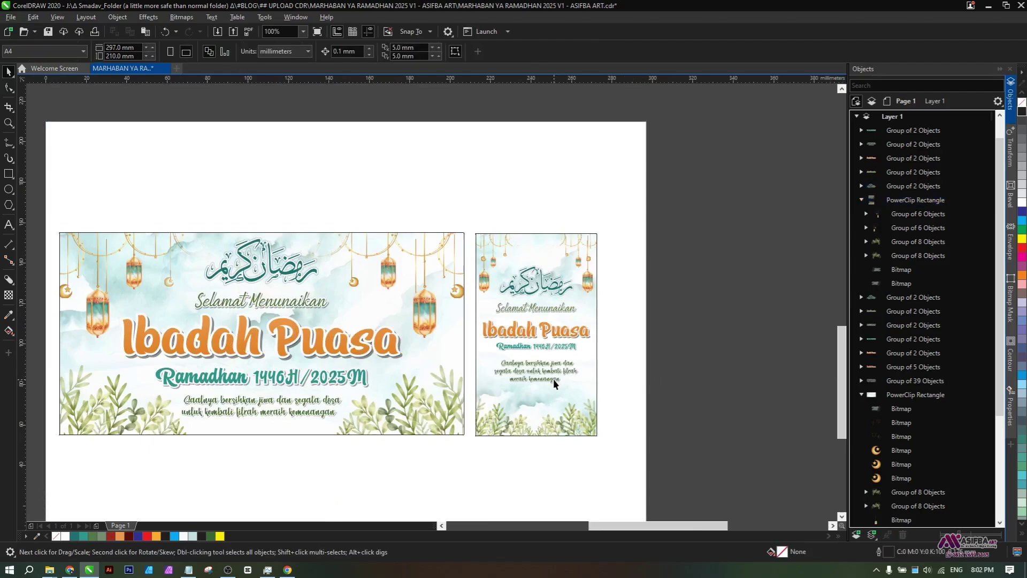
click(586, 324)
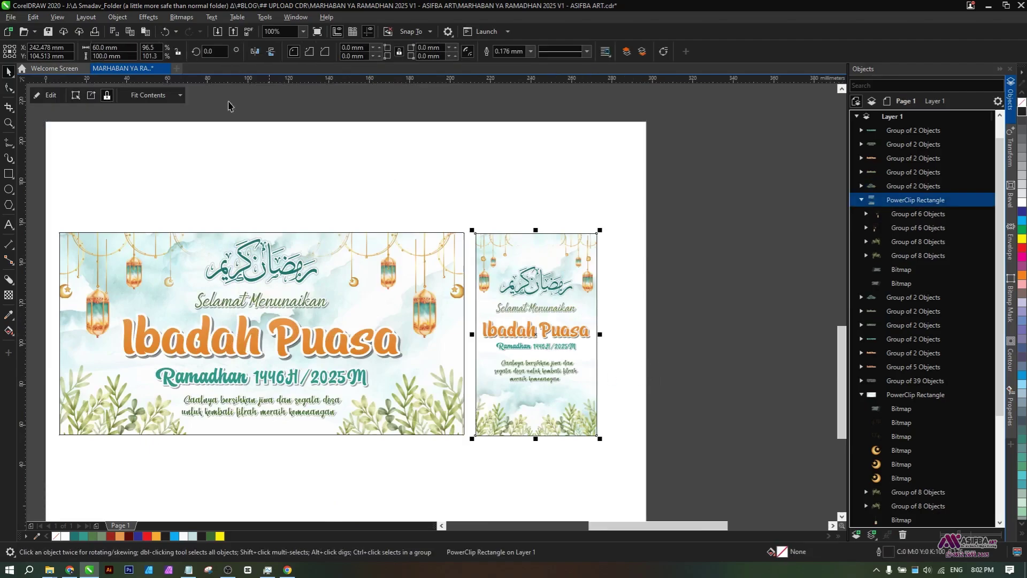
click(389, 194)
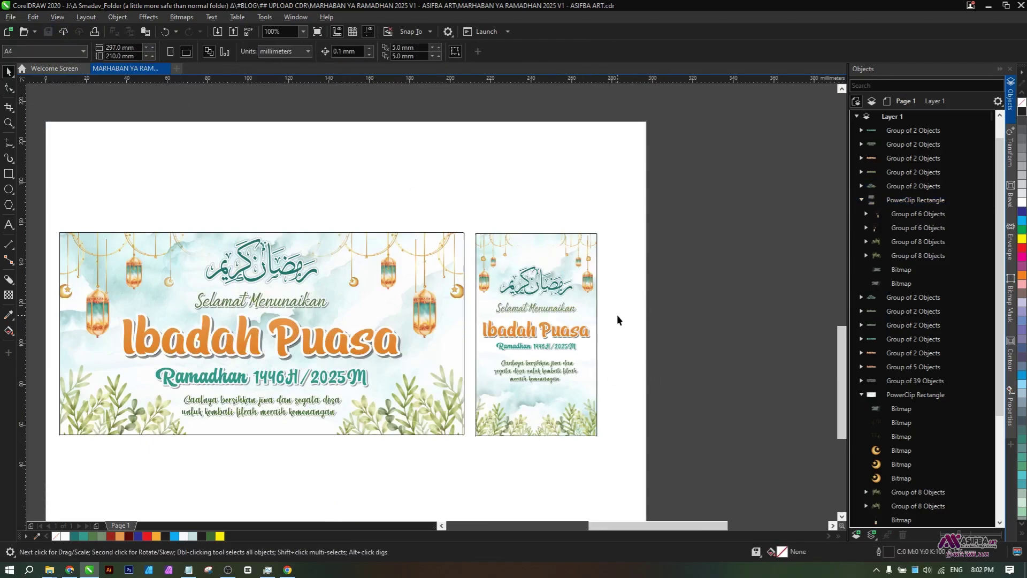
- Edit the vertical banner's PowerClip contents, ungroup the hanging ornaments, and duplicate a crescent moon into the gap at the upper centre
click(594, 306)
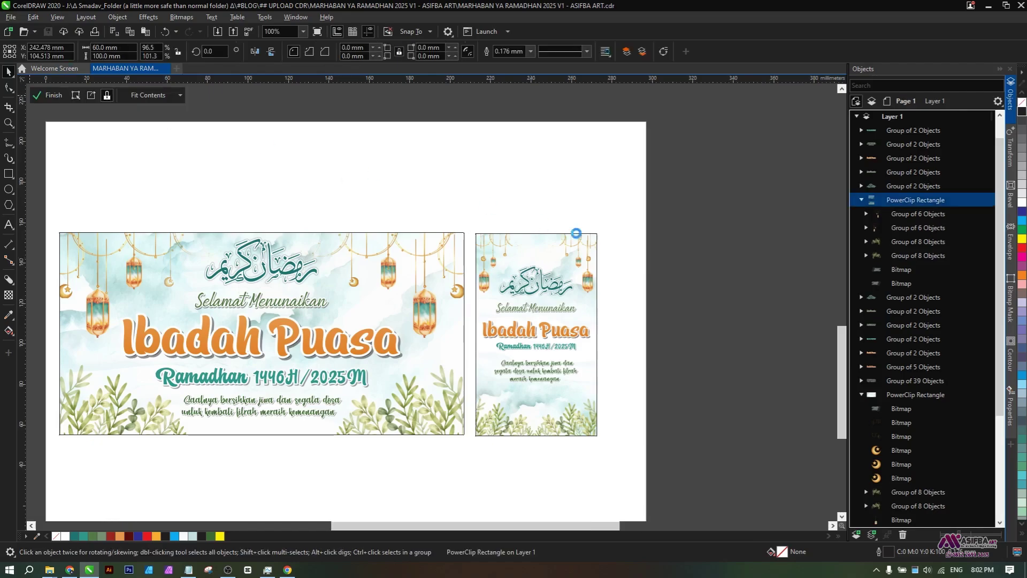
click(593, 260)
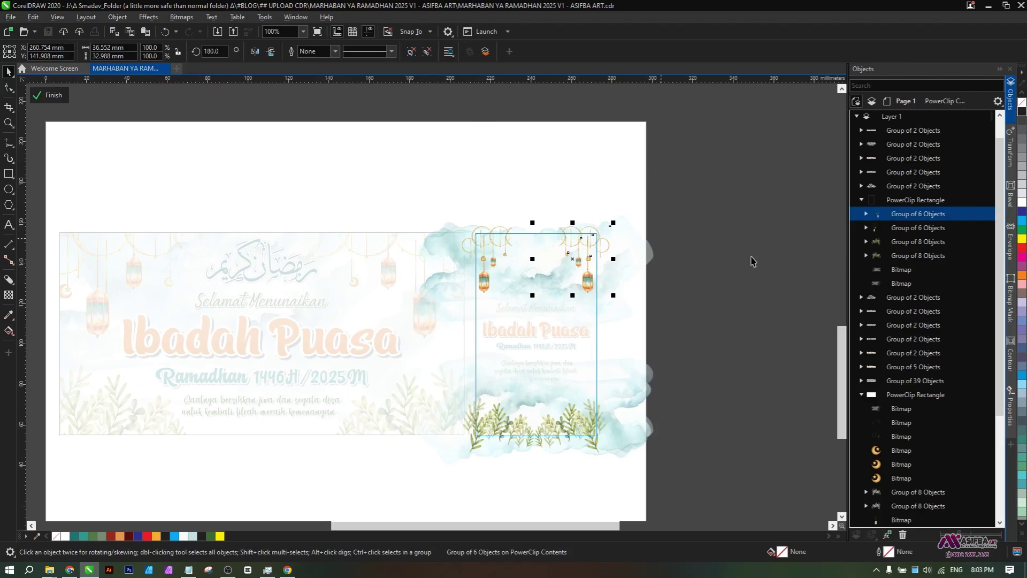
ctrl+click(590, 258)
scroll(589, 259, up, 2)
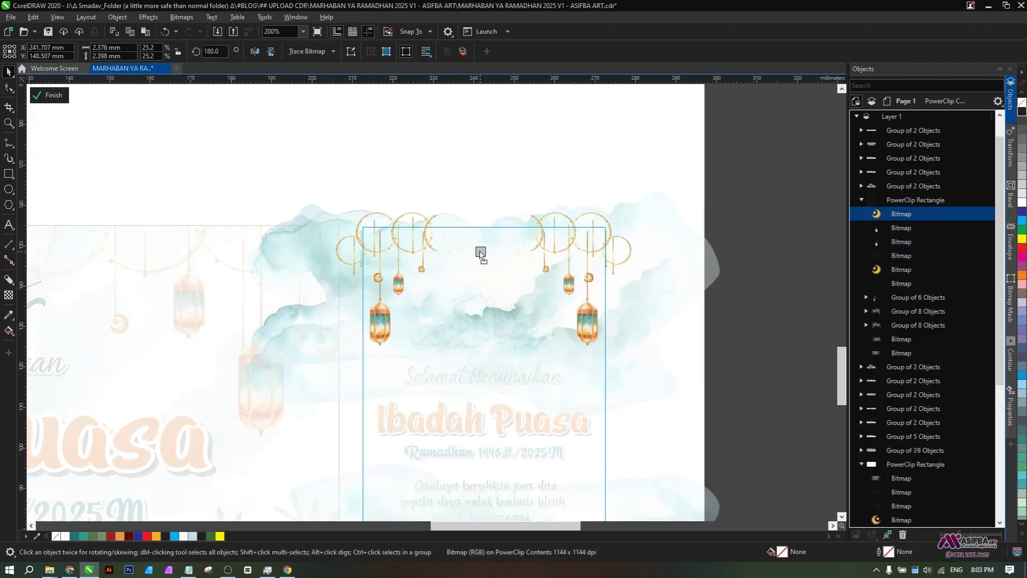
scroll(482, 262, up, 2)
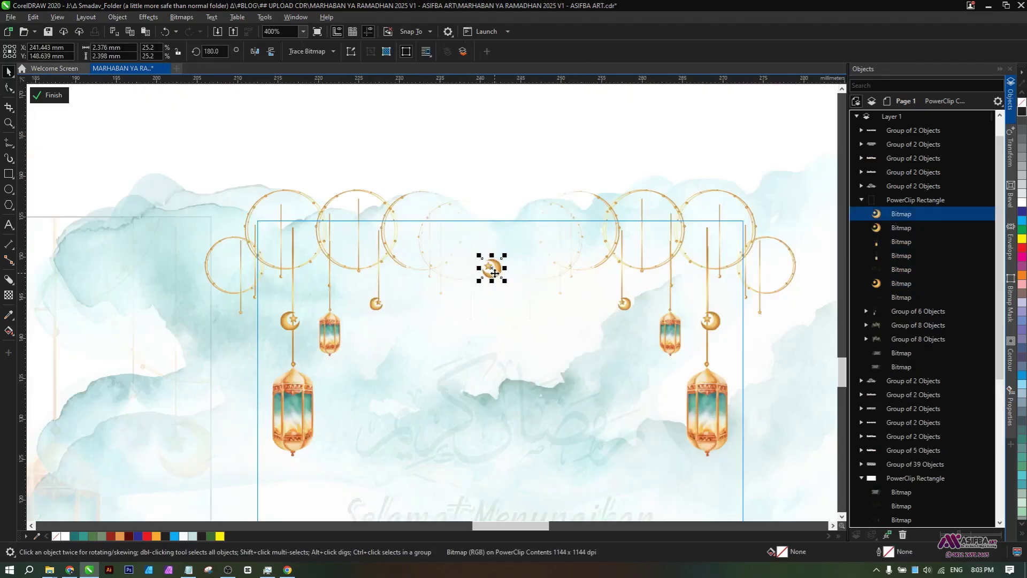
- Enlarge the crescent moon copy to about 4.3 mm wide and mirror it horizontally
drag(503, 256, 529, 238)
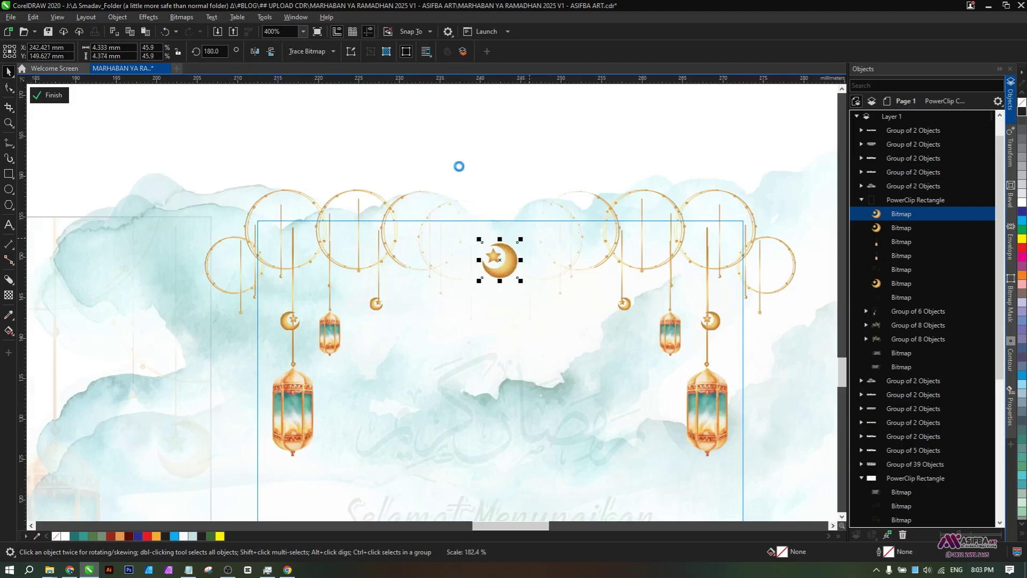
click(256, 52)
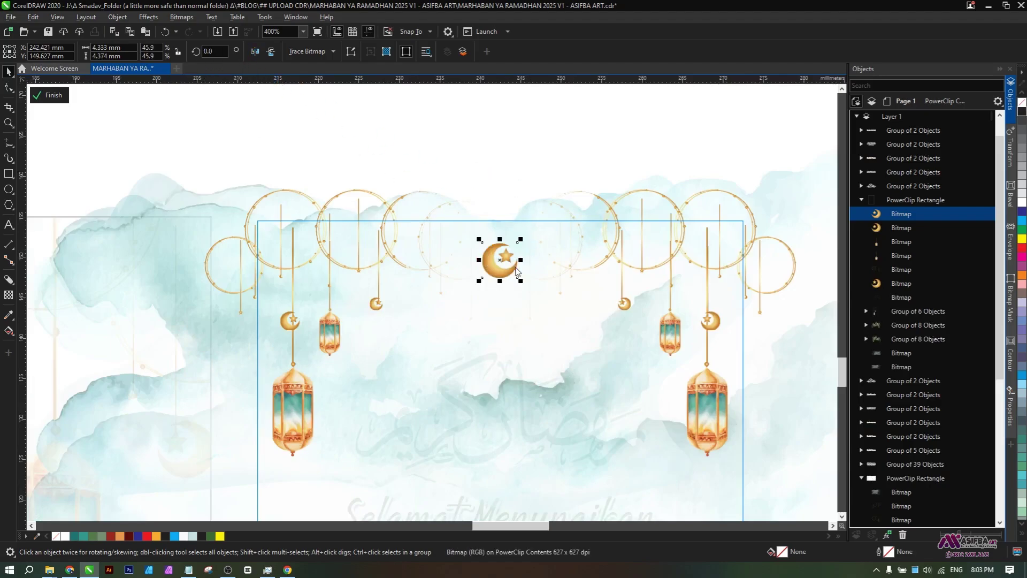
drag(520, 323, 479, 238)
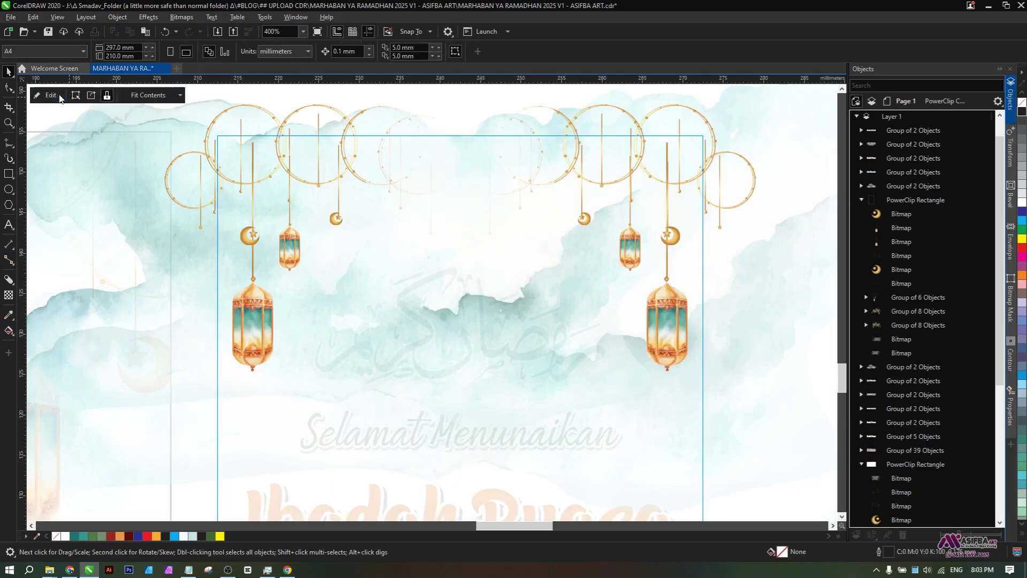
- Move the crescent moon out of the PowerClip onto the layer, enlarge it further, and centre it above the calligraphy
click(50, 94)
key(ctrl+v)
drag(480, 196, 504, 220)
scroll(523, 240, down, 2)
shift+click(538, 244)
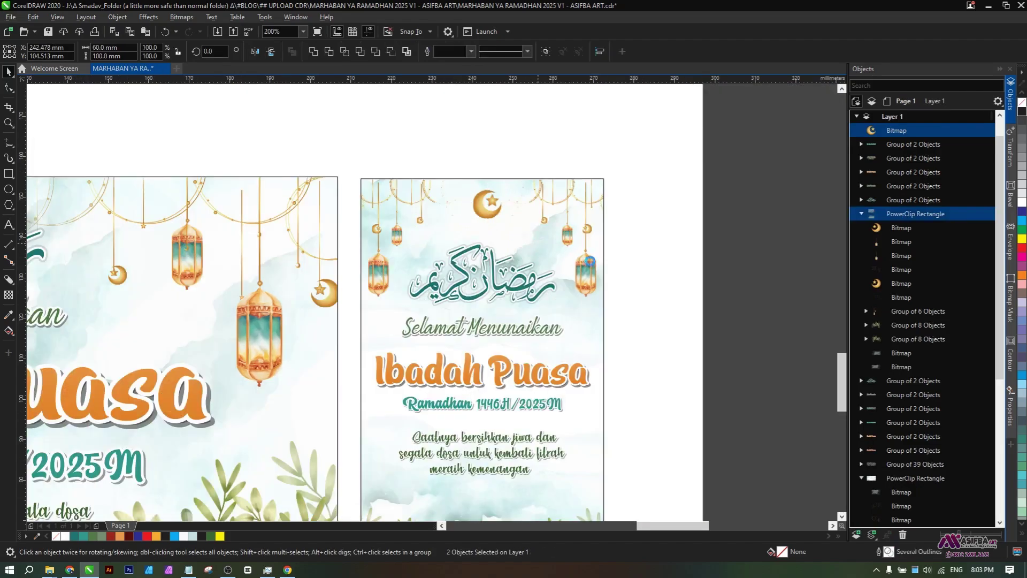
click(667, 278)
- Group both banners, centre the group on the page, and ungroup it again
scroll(601, 271, down, 2)
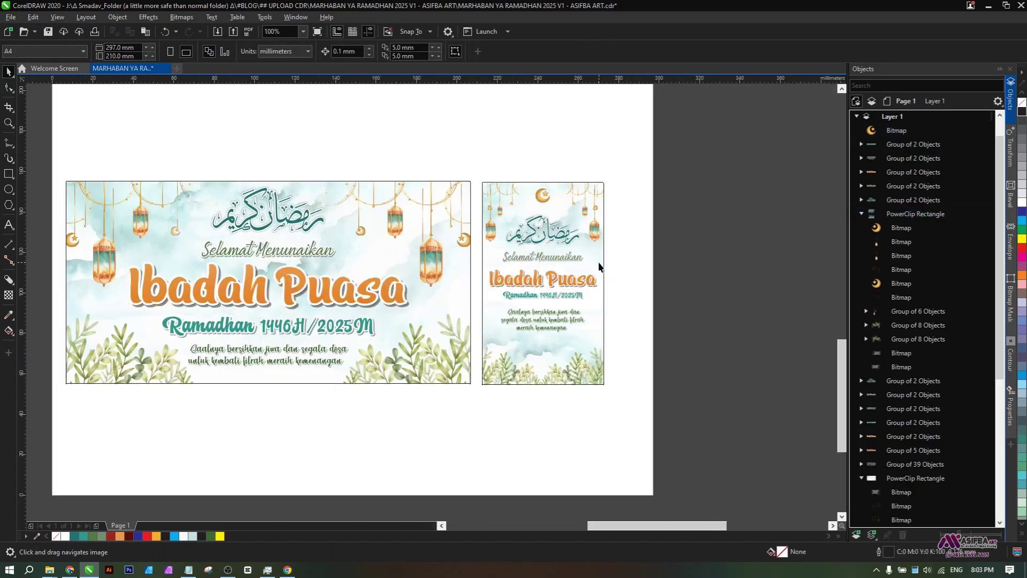
drag(433, 363, 509, 357)
drag(699, 402, 104, 153)
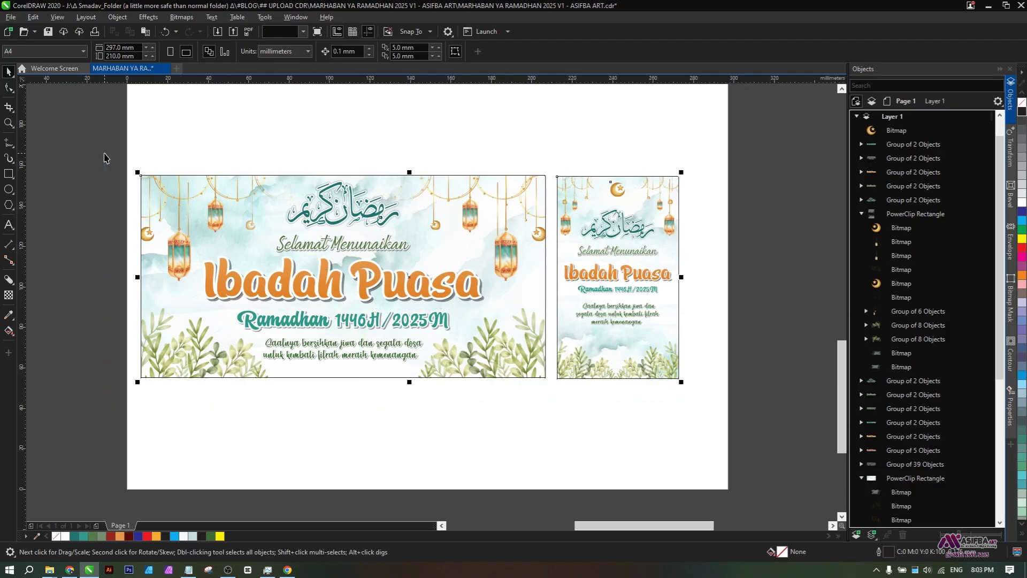
key(ctrl+g)
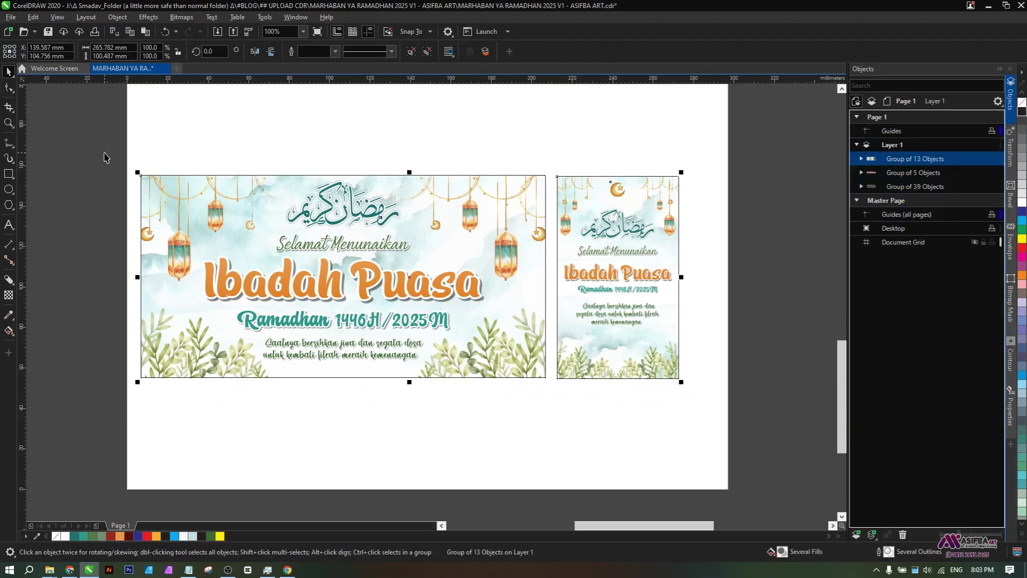
key(p)
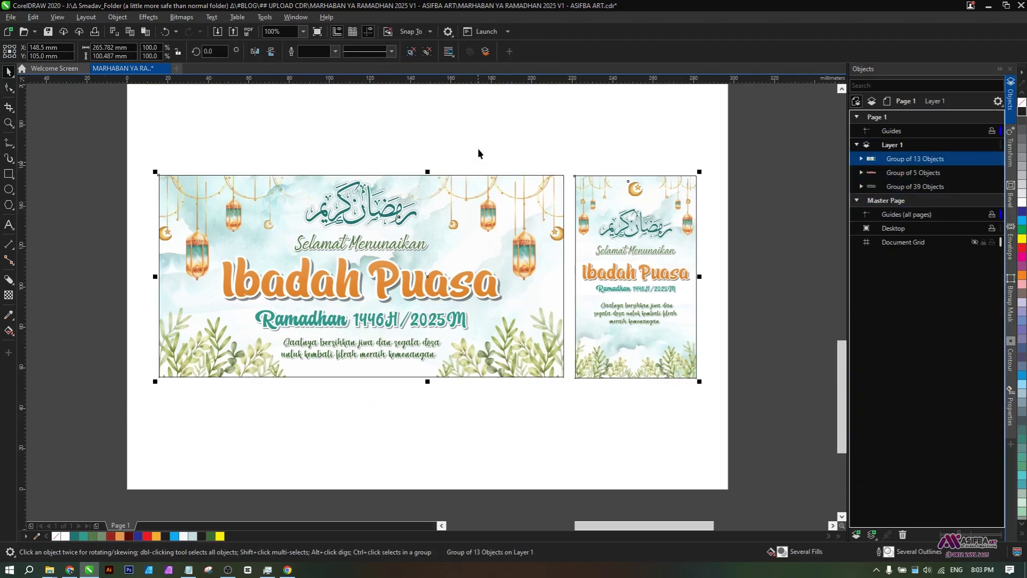
key(ctrl+u)
- Remove the outline from the PowerClip background frames of both banners
drag(138, 152, 571, 470)
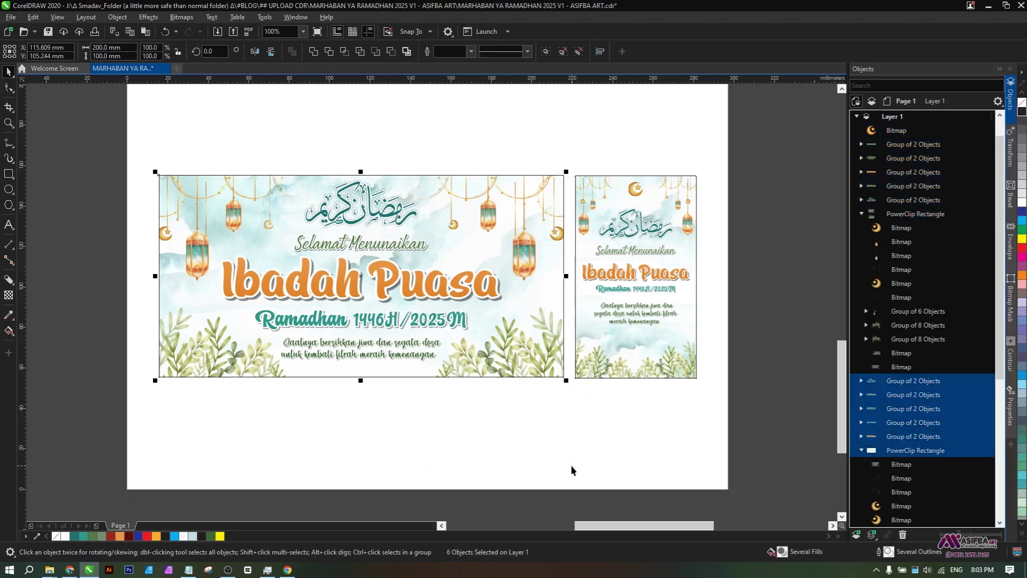
click(404, 372)
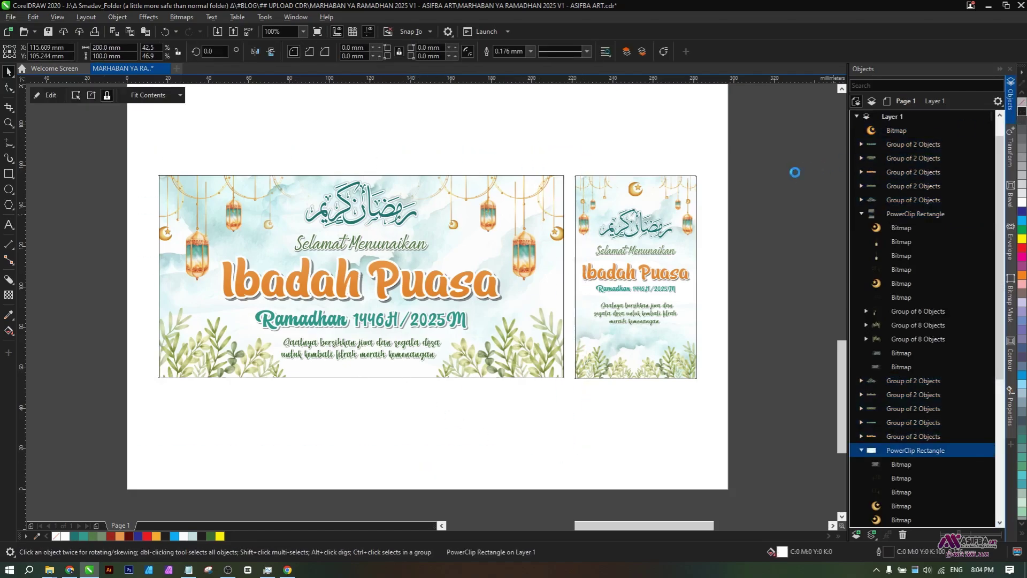
click(679, 184)
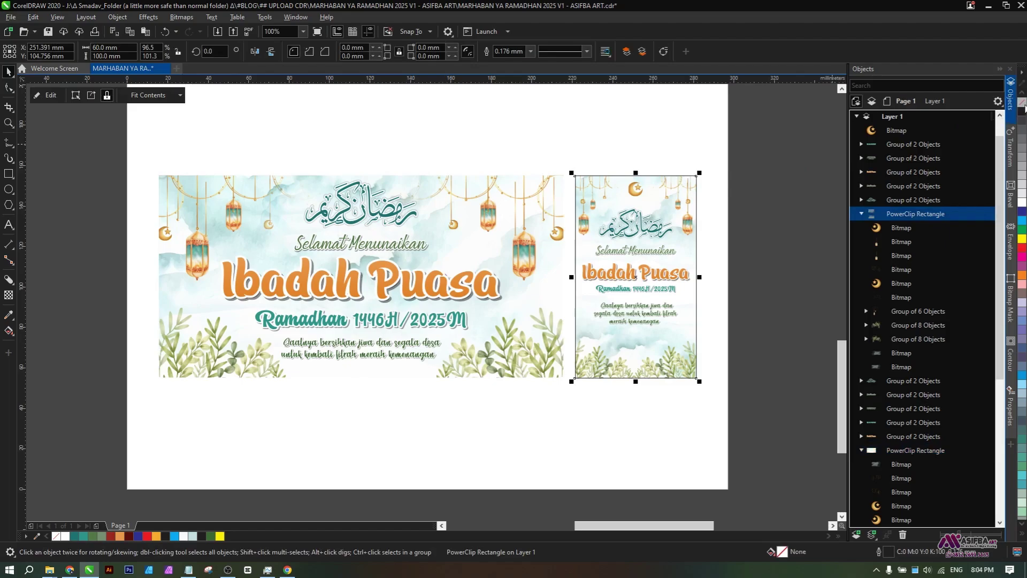
- Group the objects of the horizontal banner and the objects of the vertical banner into two separate groups
drag(127, 152, 568, 417)
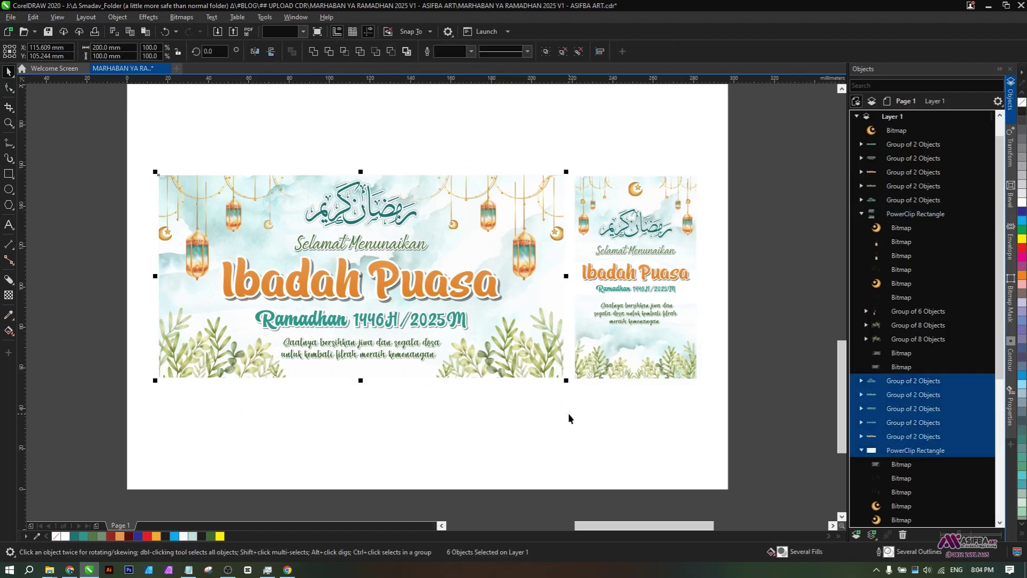
click(568, 413)
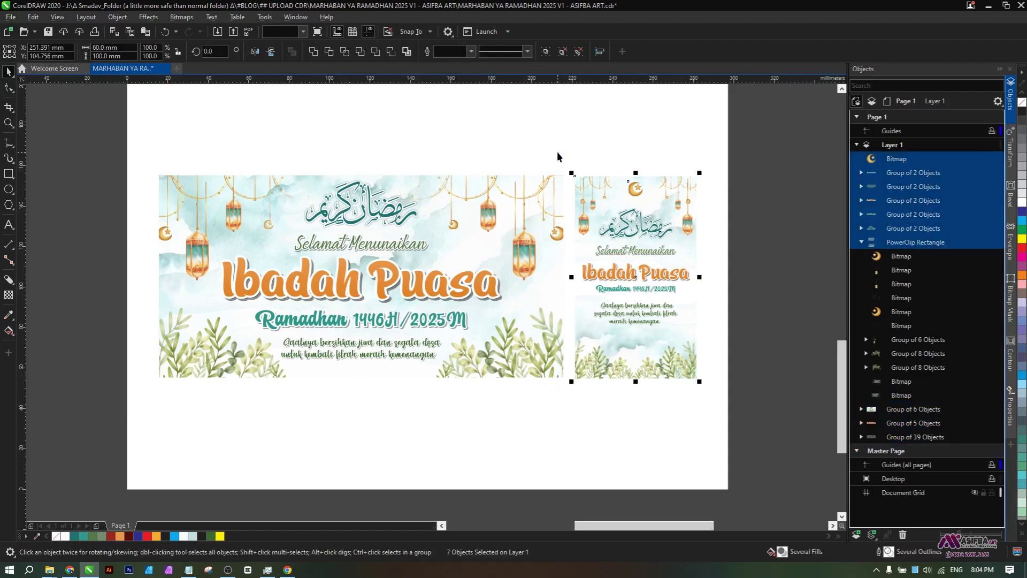
key(ctrl+g)
- Give the PowerClip background frame inside each banner group a thin muted-green outline
click(565, 391)
ctrl+click(537, 374)
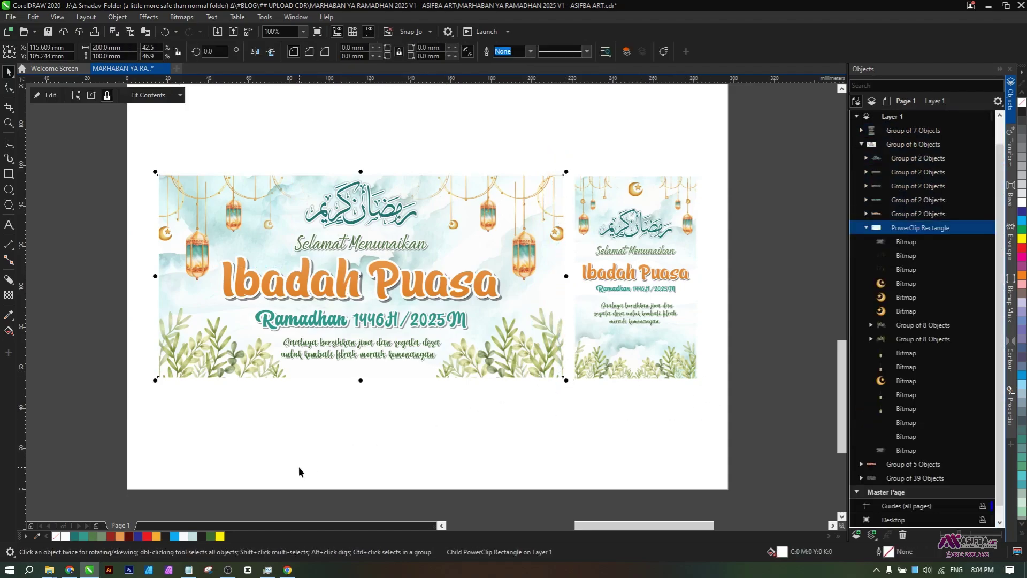
right_click(99, 536)
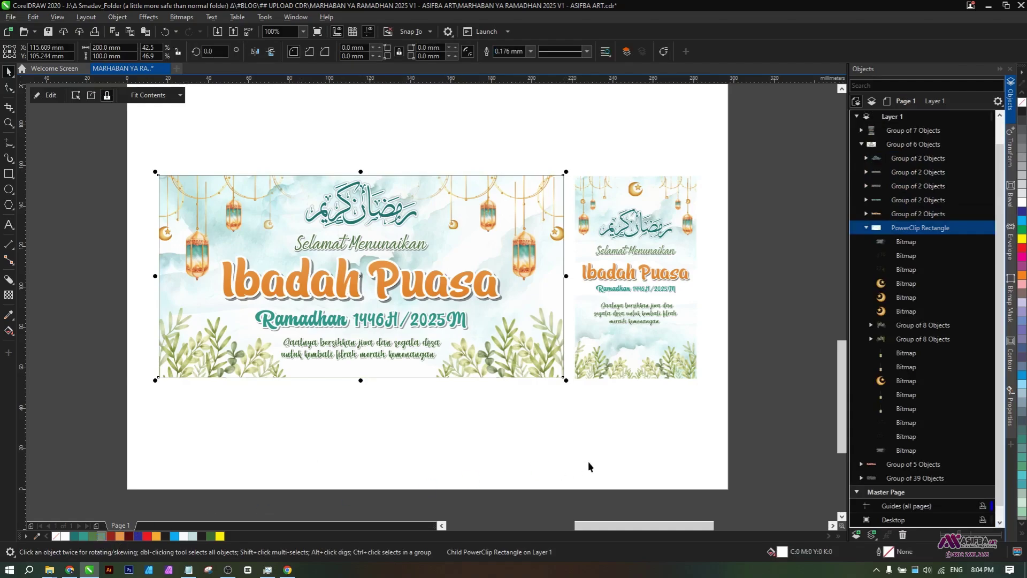
ctrl+click(624, 362)
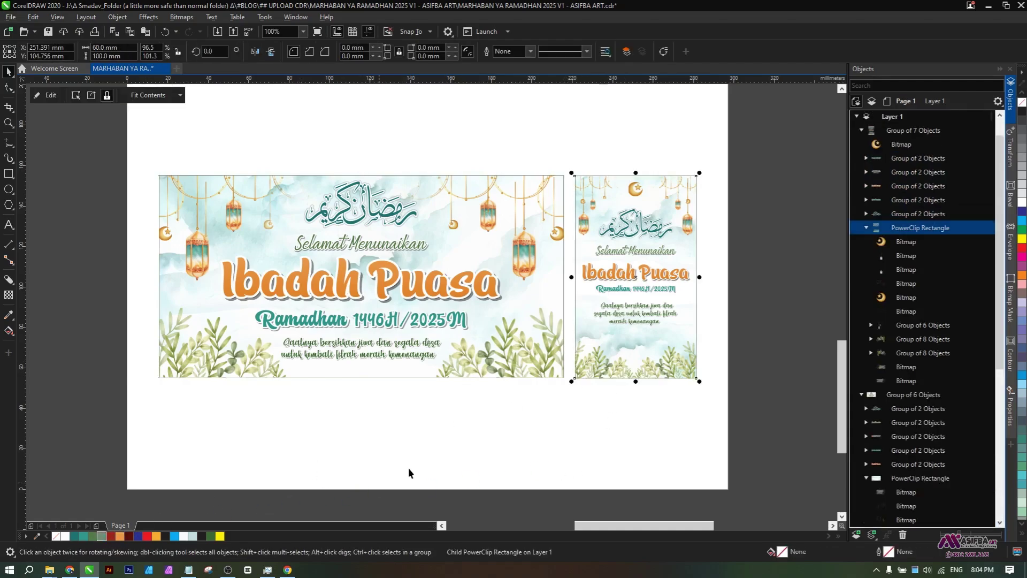
click(419, 455)
- Save the document and preview both finished banners in full screen
drag(128, 143, 766, 416)
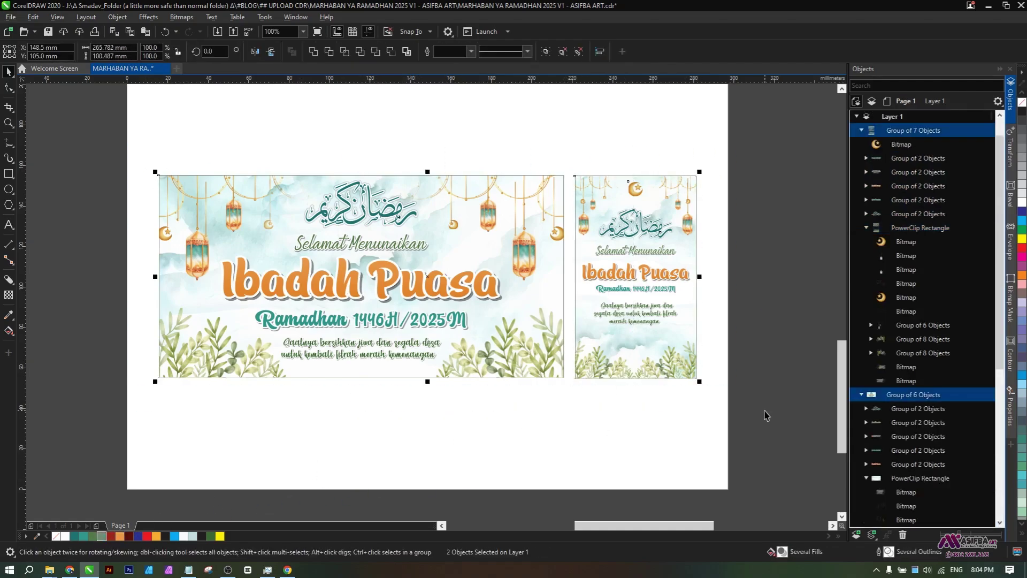
click(303, 35)
click(297, 44)
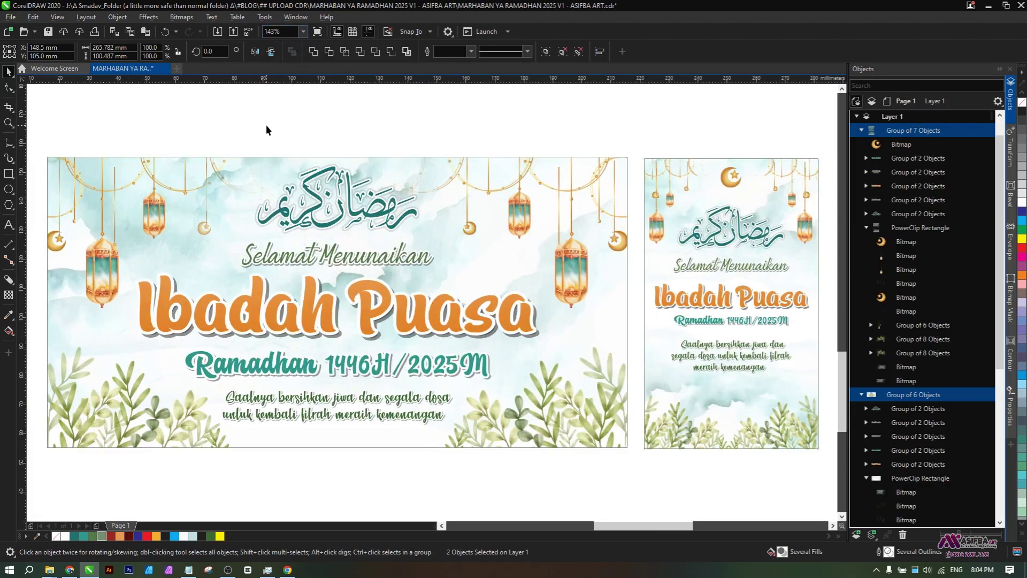
click(265, 124)
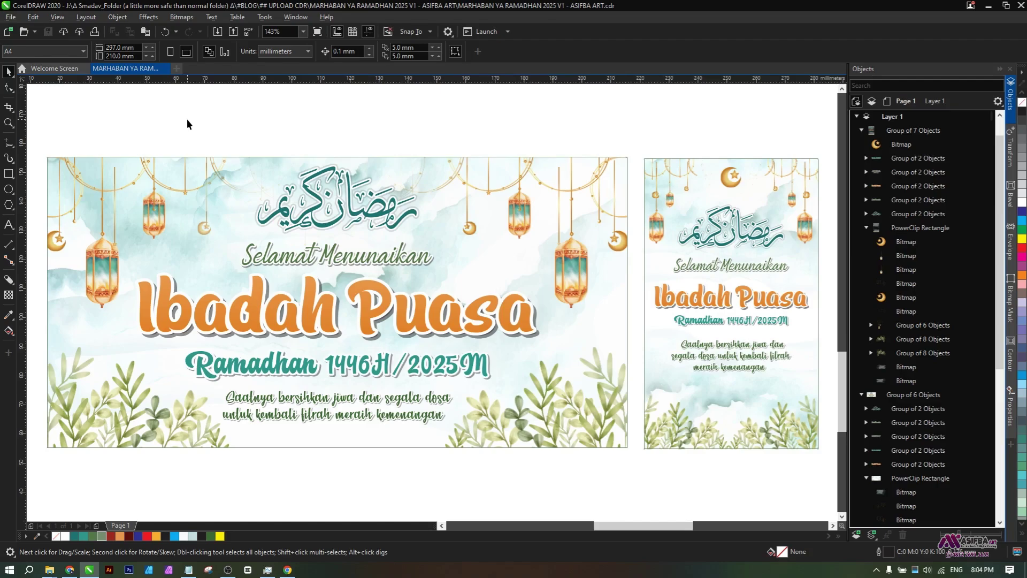
key(F9)
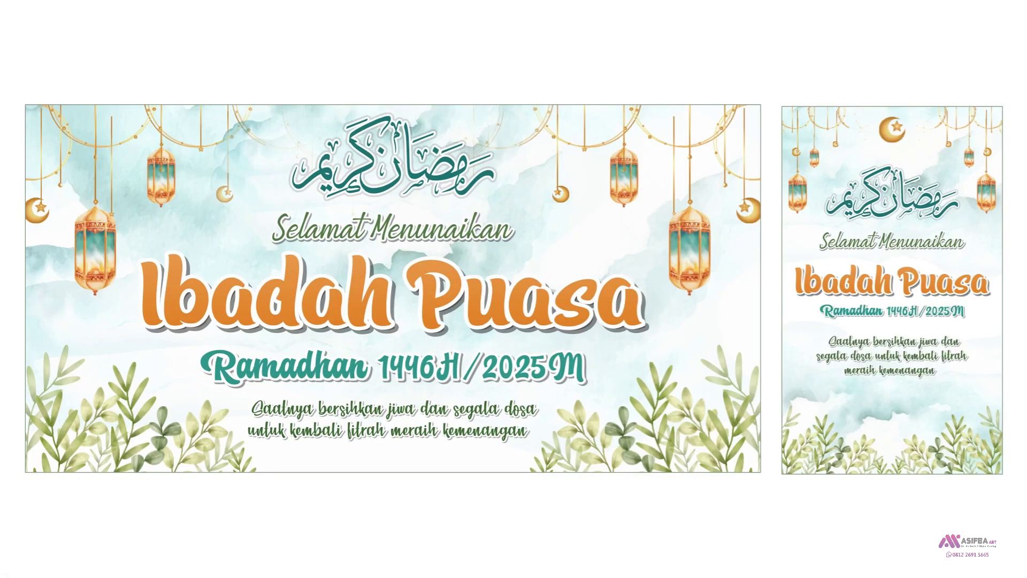